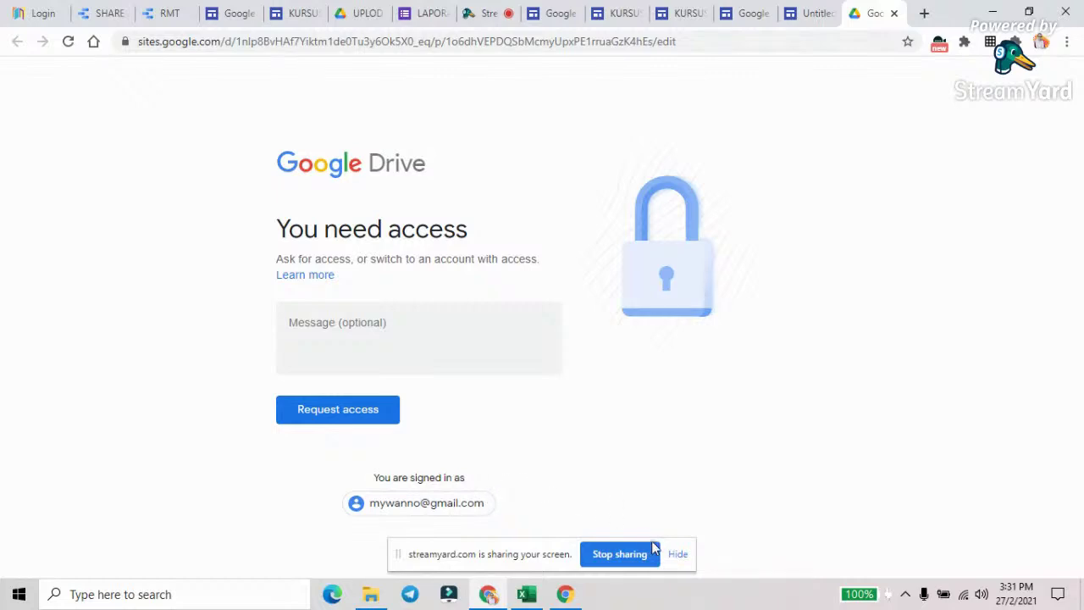
Send an access request for the restricted Google Sites page without a message and close its browser tab
left_click(679, 555)
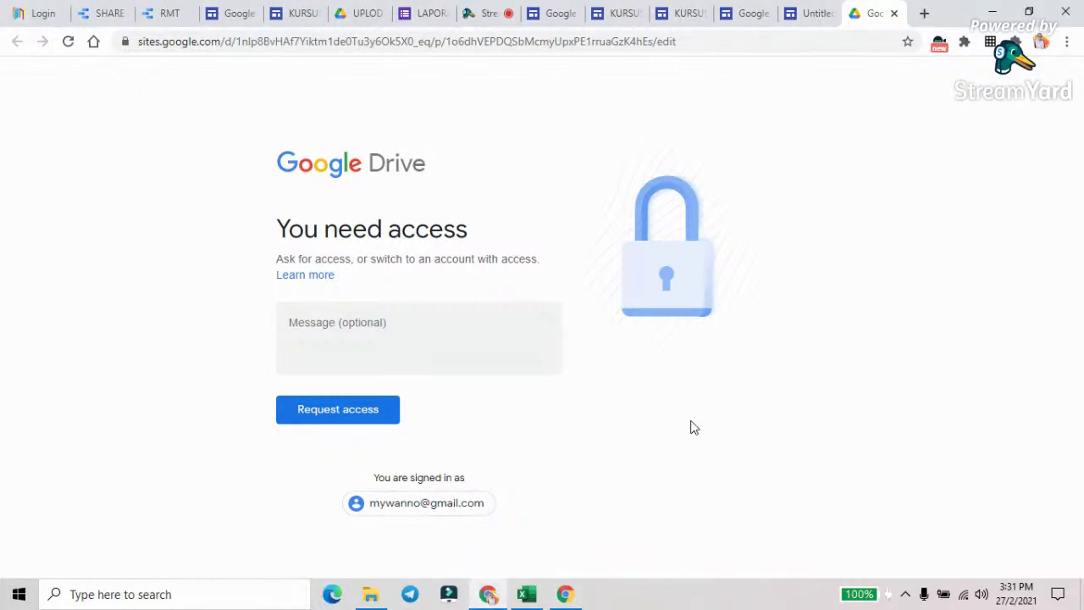
left_click(322, 415)
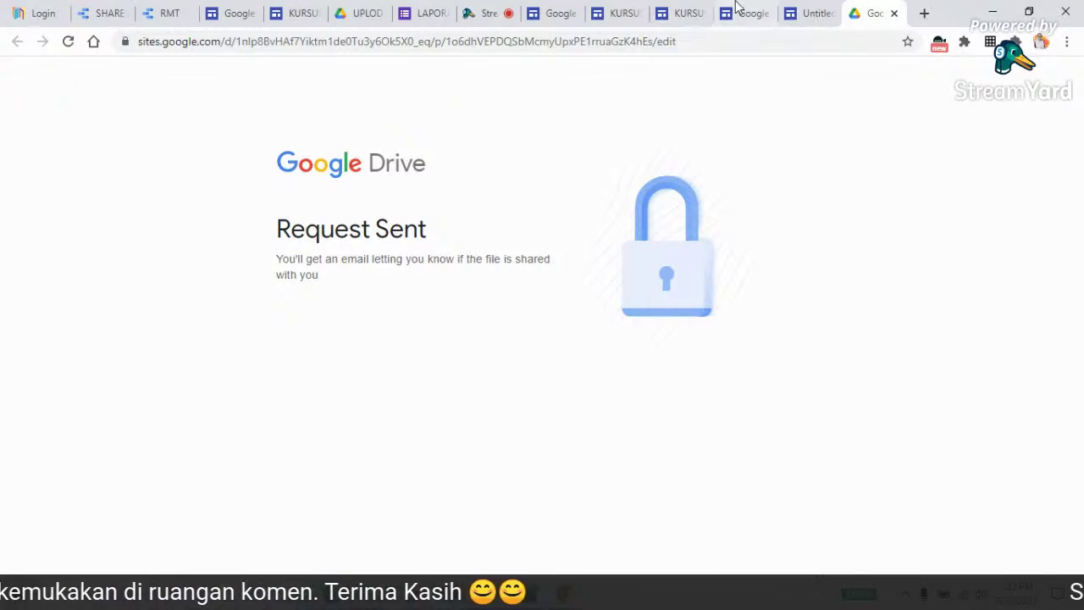
left_click(893, 13)
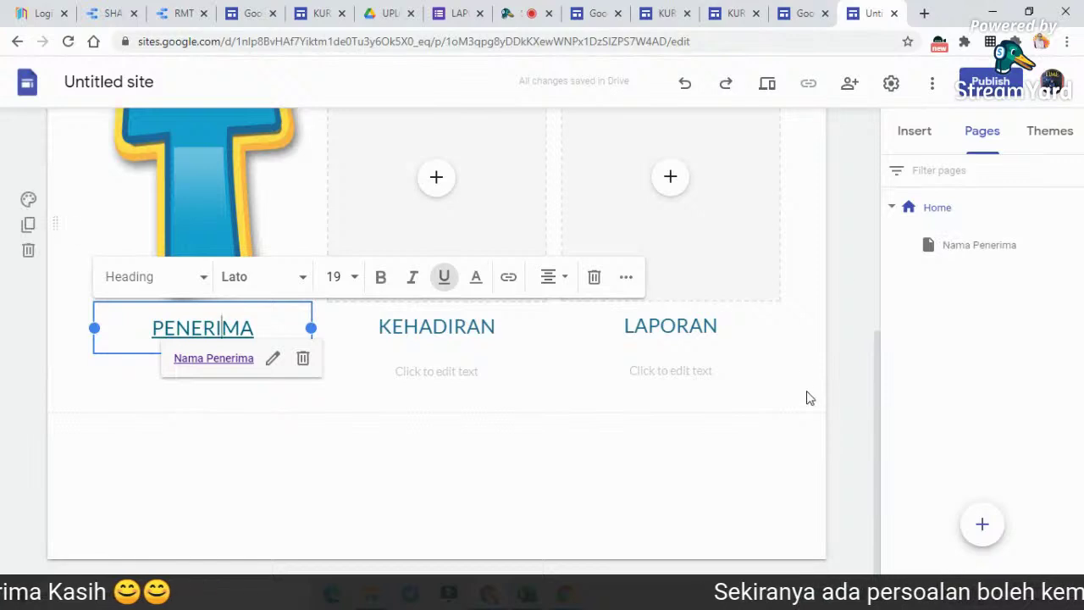
Publish the untitled dashboard site to the web under the address belajardashboard
scroll(847, 357, "up", 1)
scroll(845, 357, "up", 2)
scroll(845, 358, "down", 3)
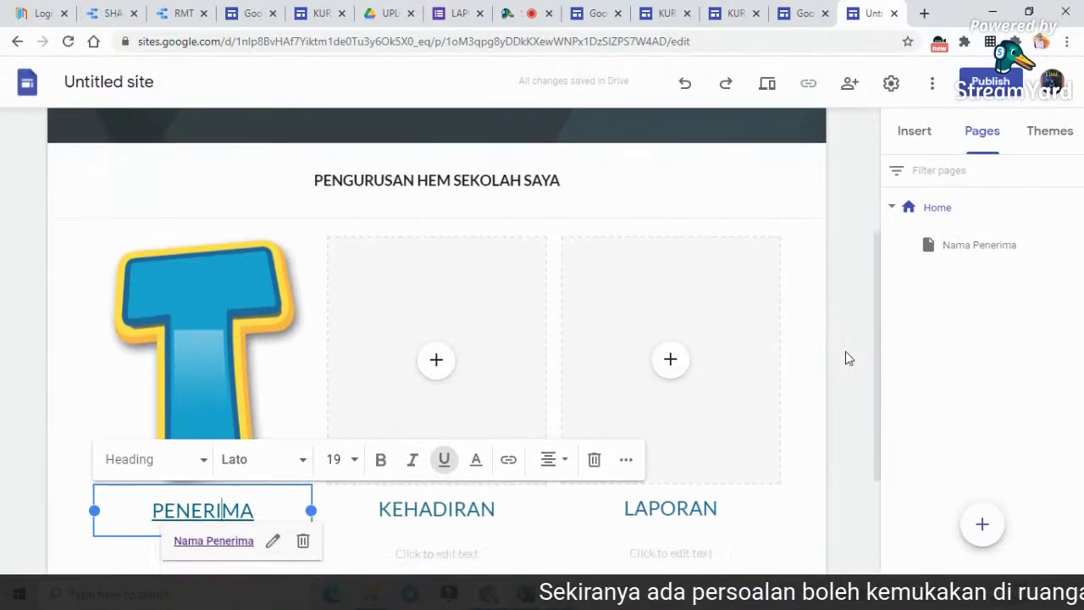
scroll(847, 357, "up", 3)
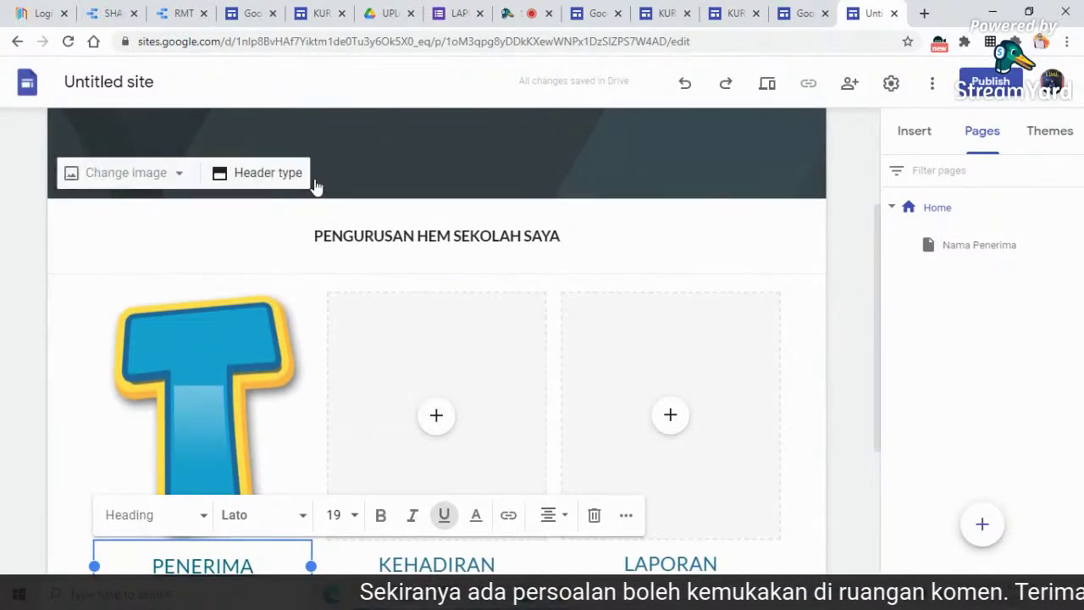
scroll(854, 349, "up", 3)
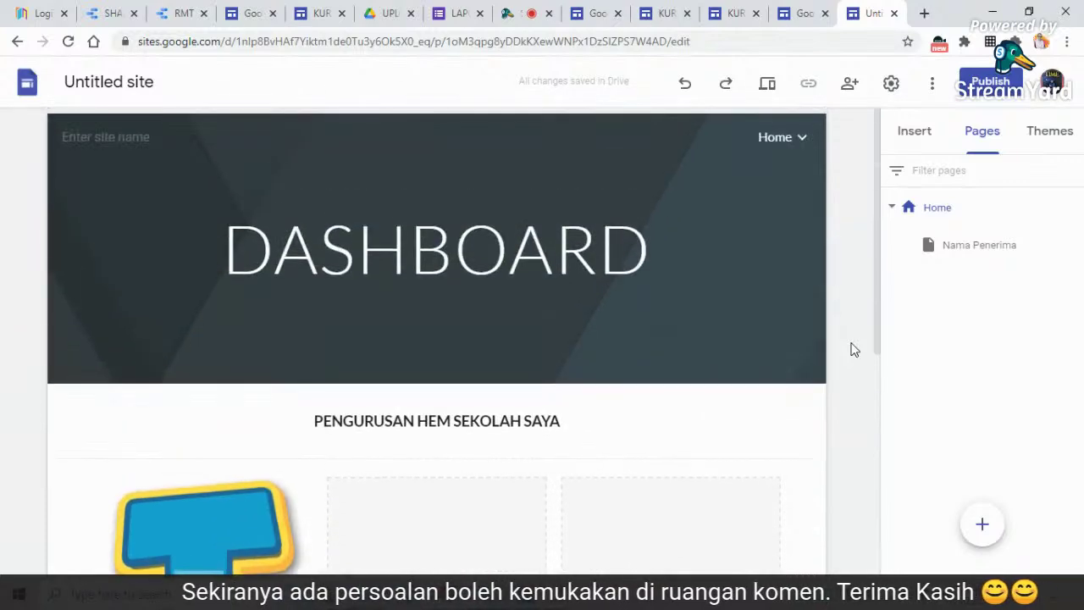
scroll(854, 349, "down", 6)
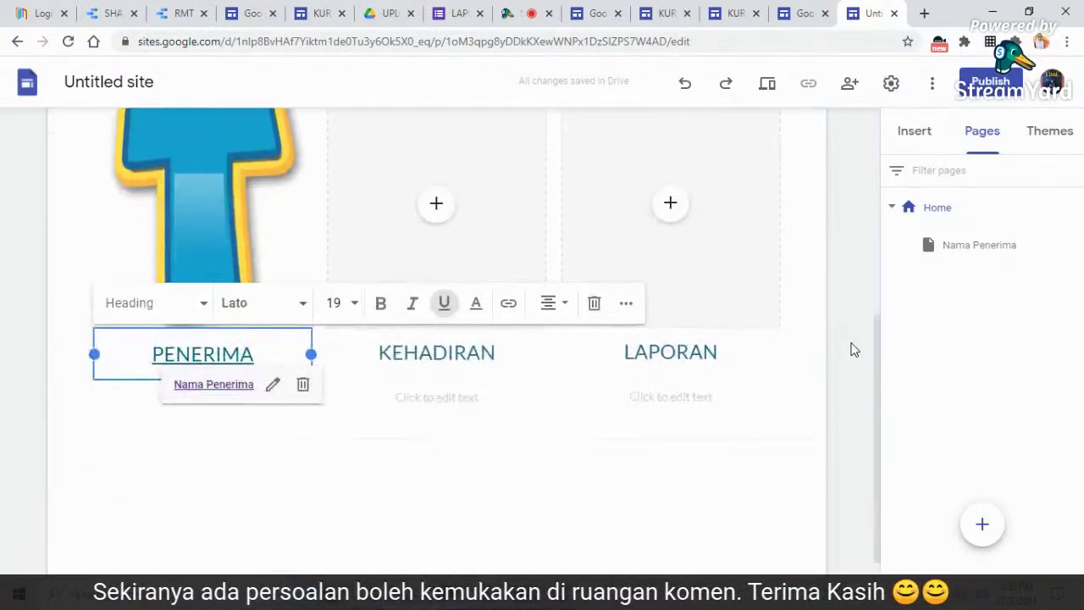
left_click(989, 80)
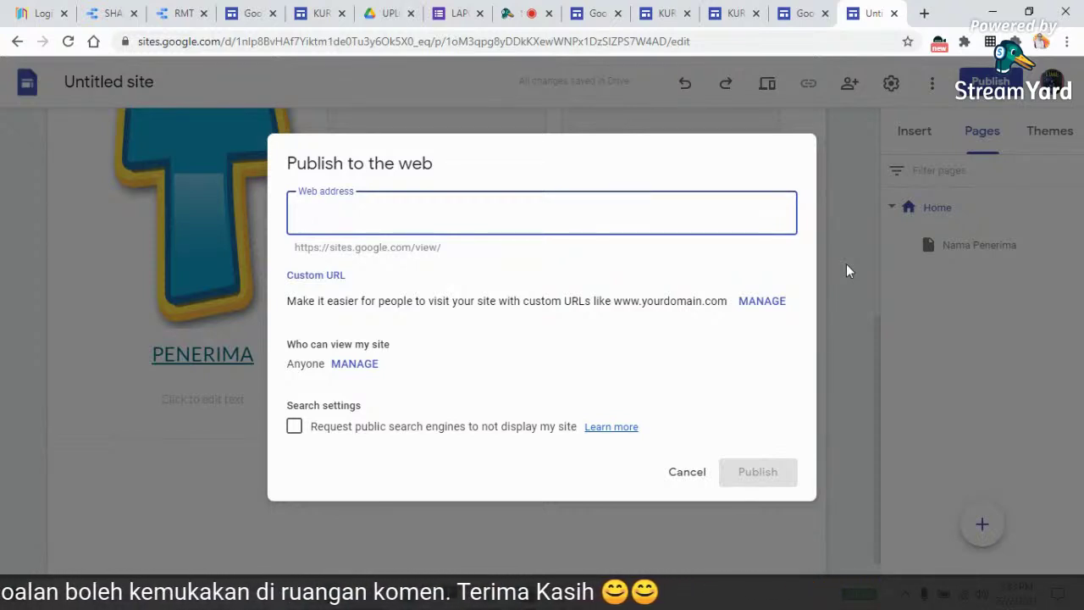
type("be")
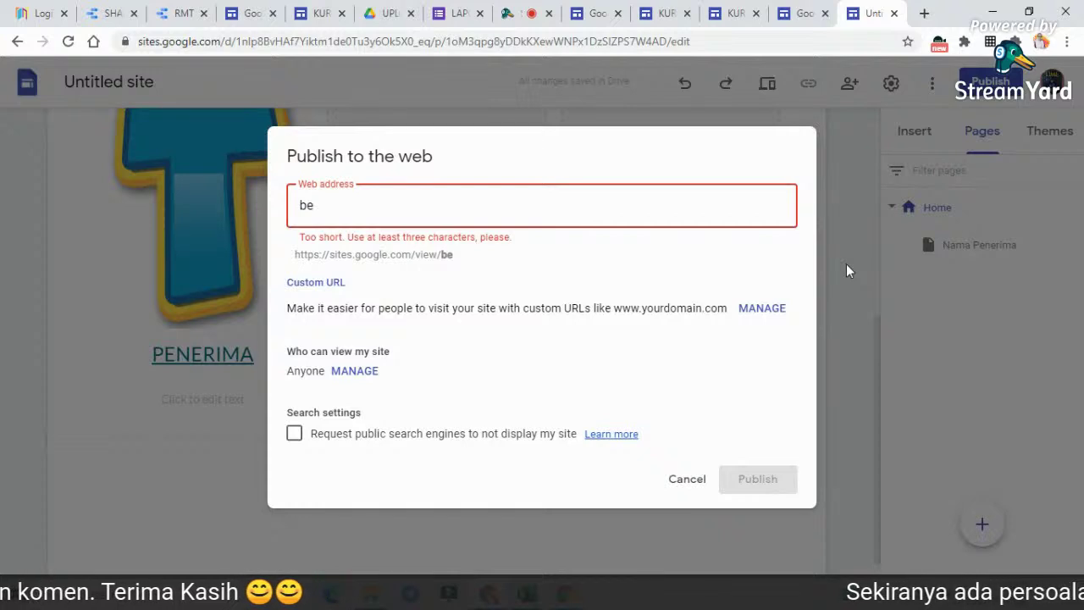
type("lajar")
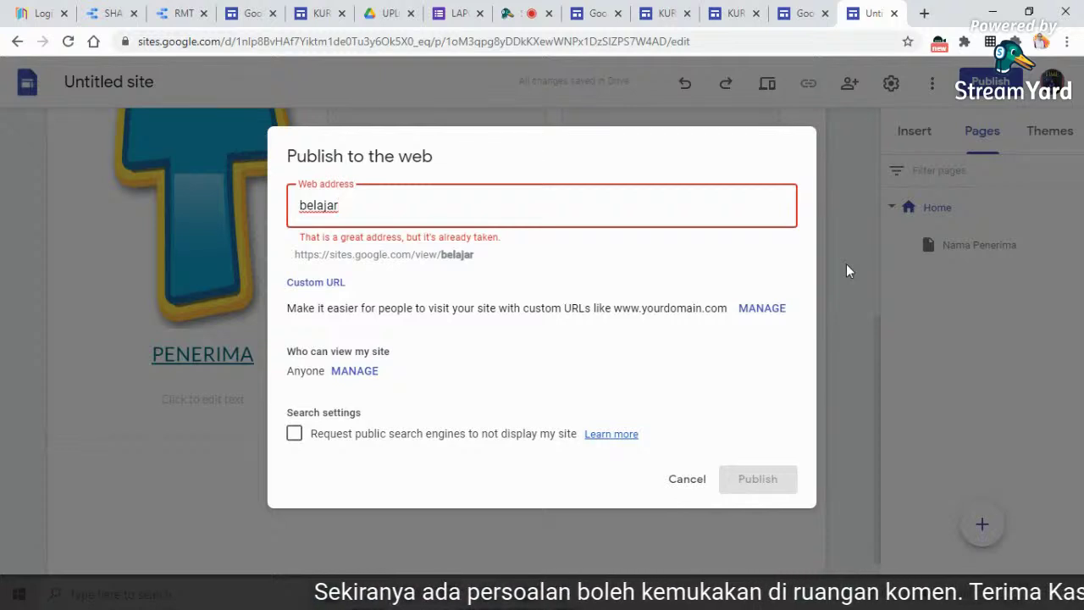
type("dashboard")
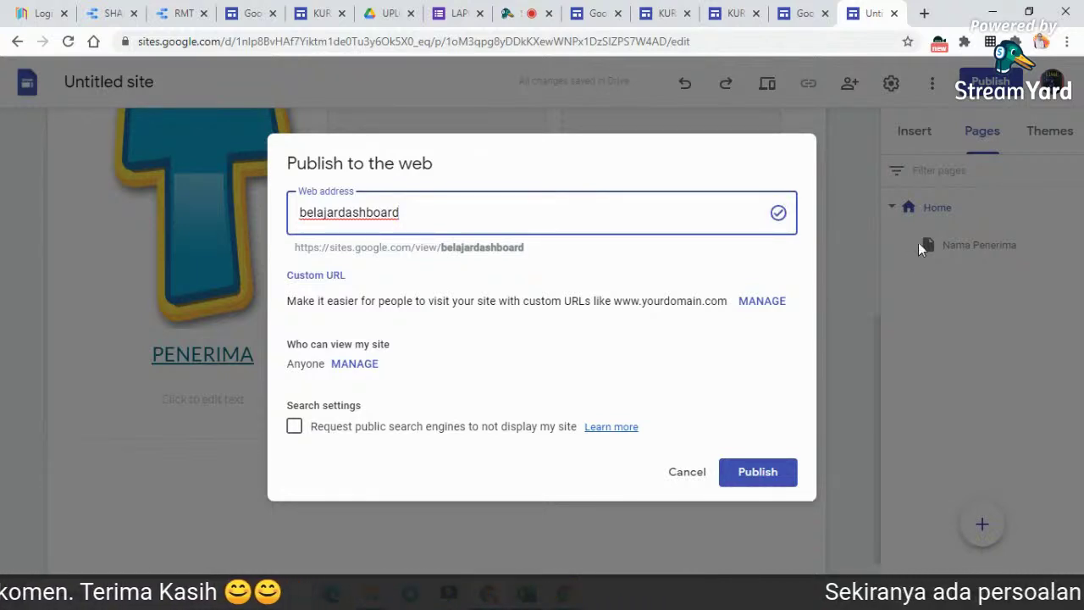
left_click(749, 478)
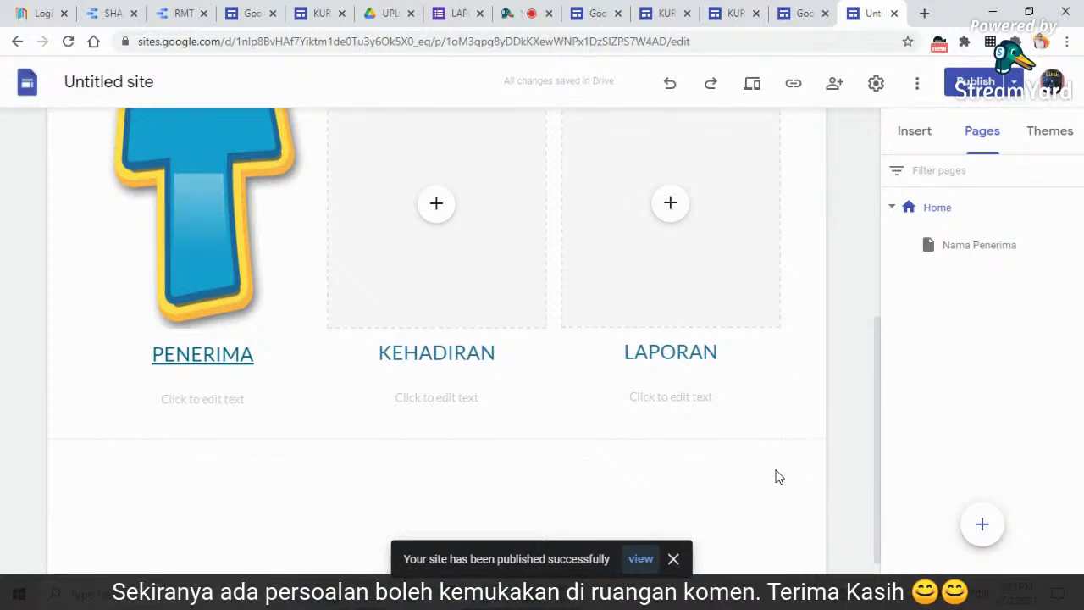
View the published site, look over its home page and follow the PENERIMA link to its subpage
left_click(641, 559)
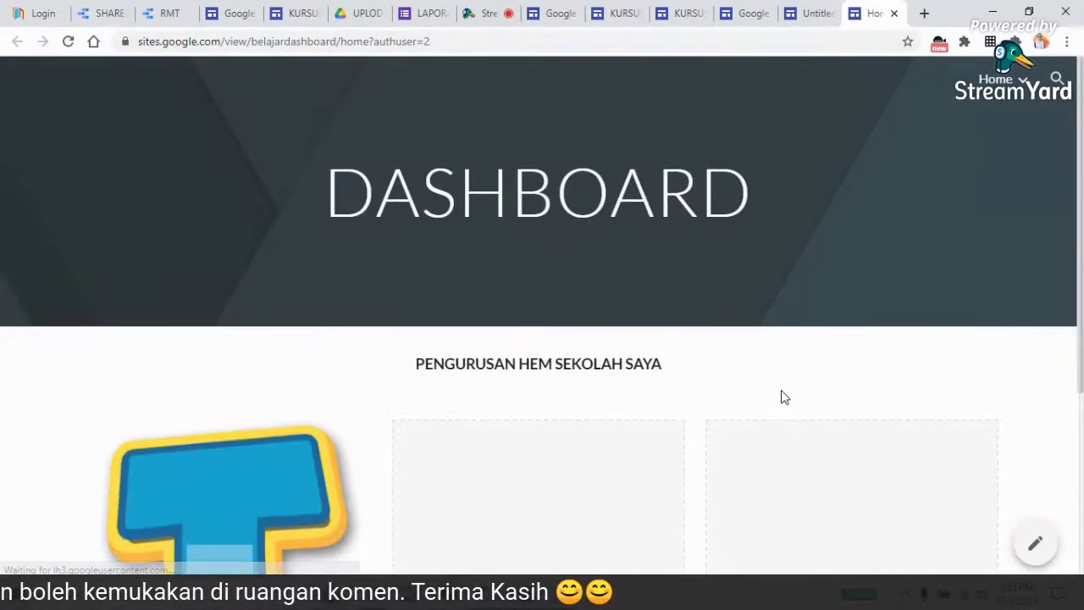
scroll(788, 391, "down", 3)
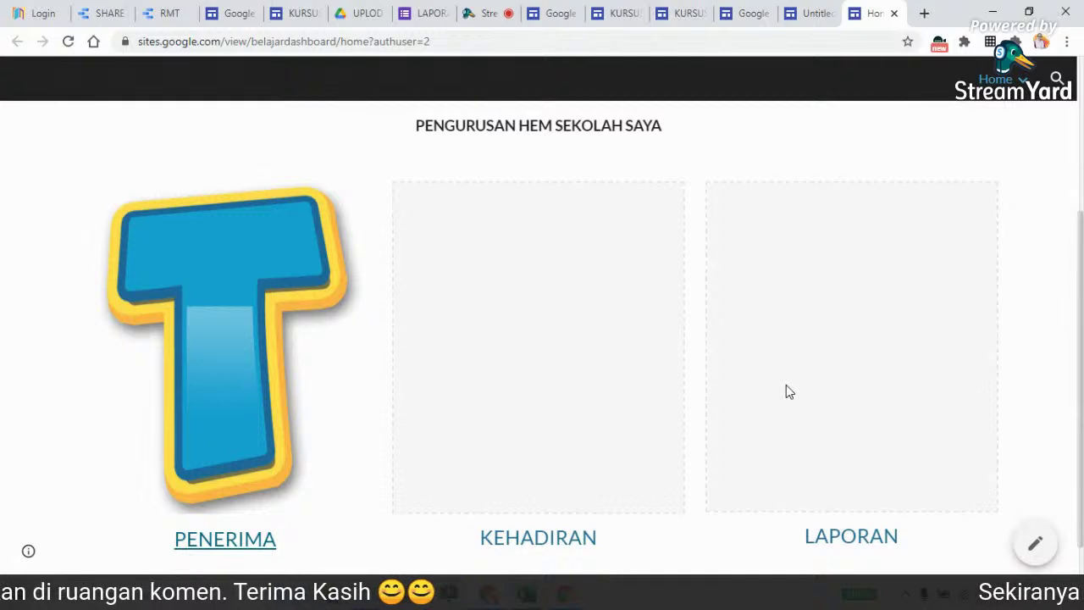
scroll(788, 391, "down", 1)
scroll(788, 391, "up", 3)
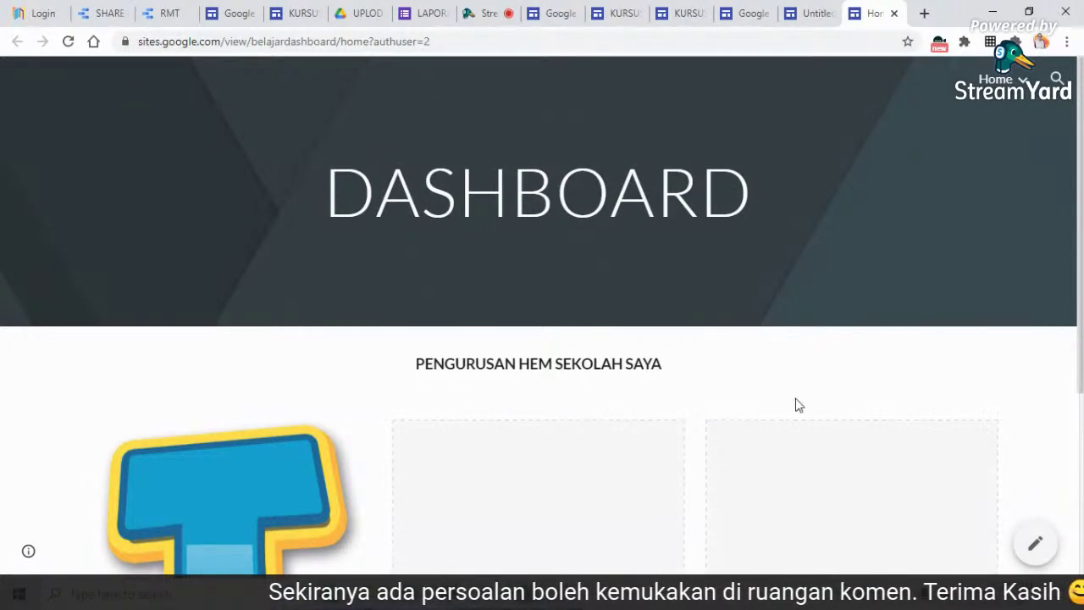
scroll(797, 405, "down", 3)
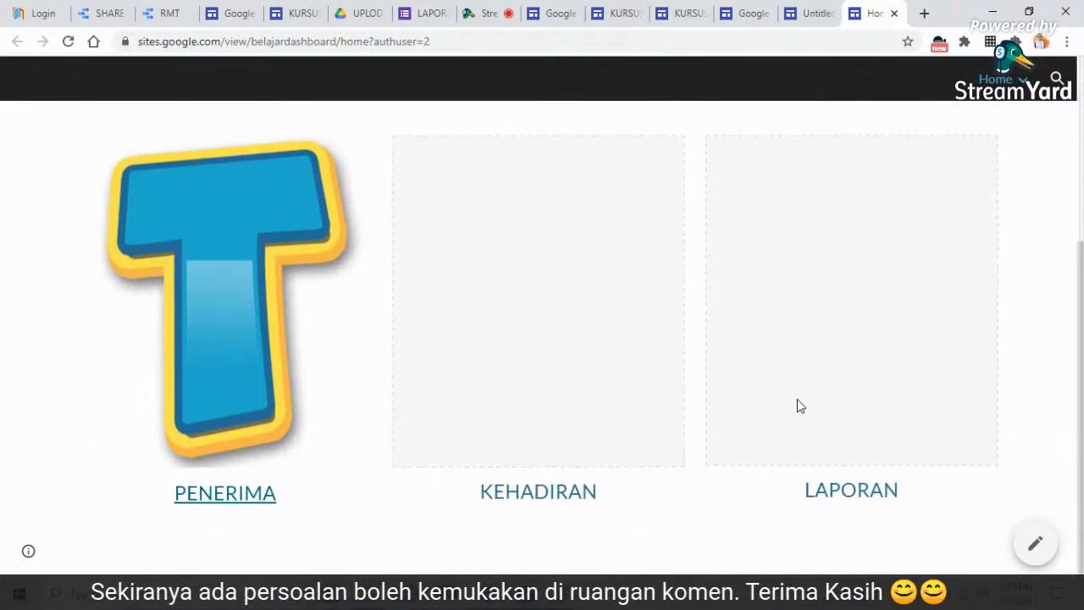
left_click(241, 498)
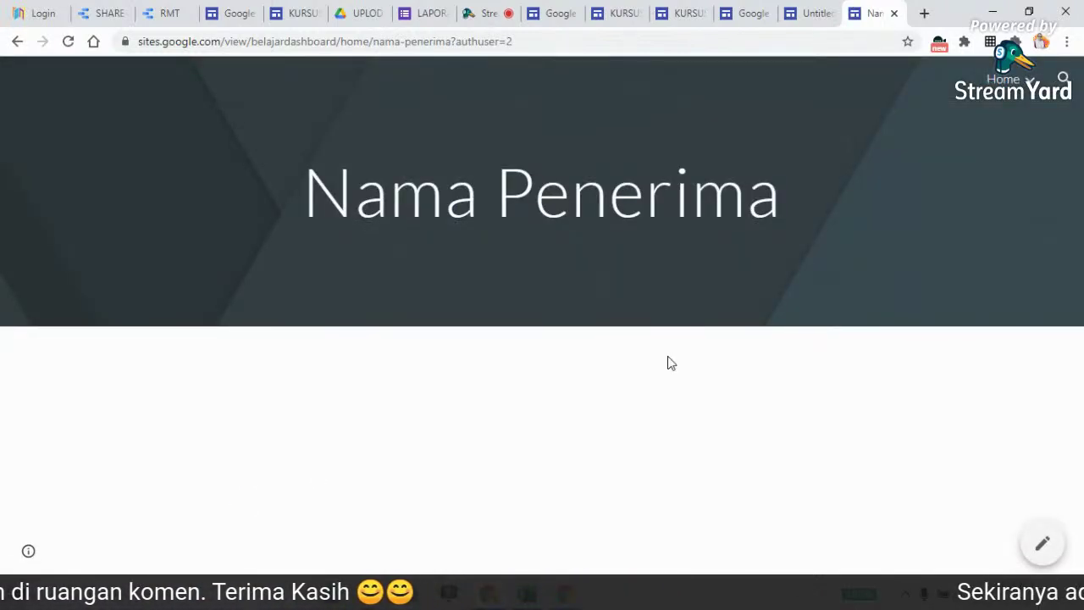
Look at the sample KURSUS DASHBOARD site's PENERIMA RMT page for comparison, and close the published Nama Penerima page
left_click(565, 19)
left_click(610, 16)
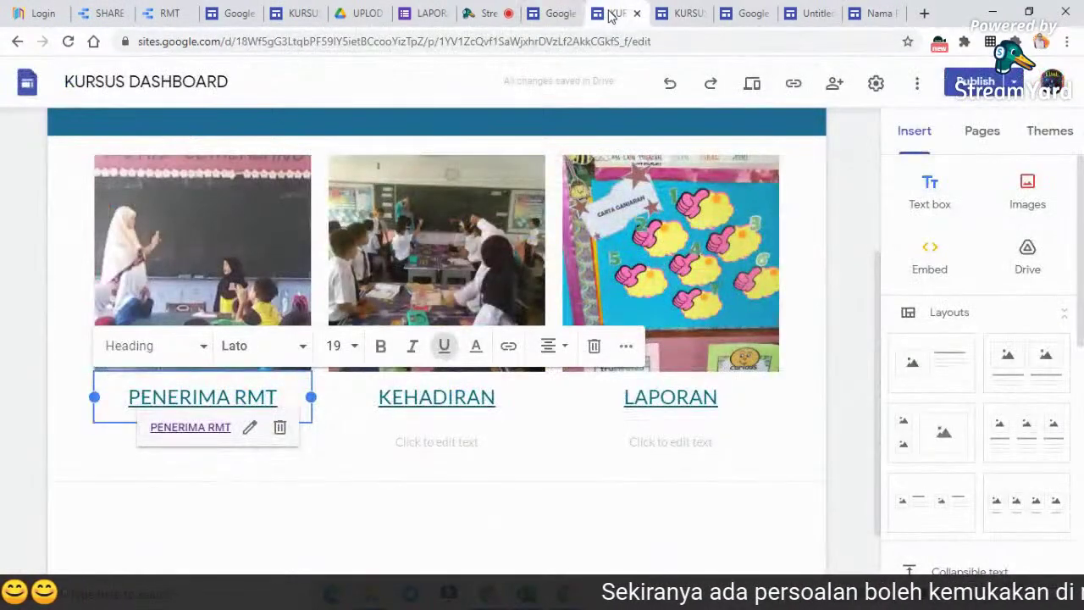
left_click(682, 13)
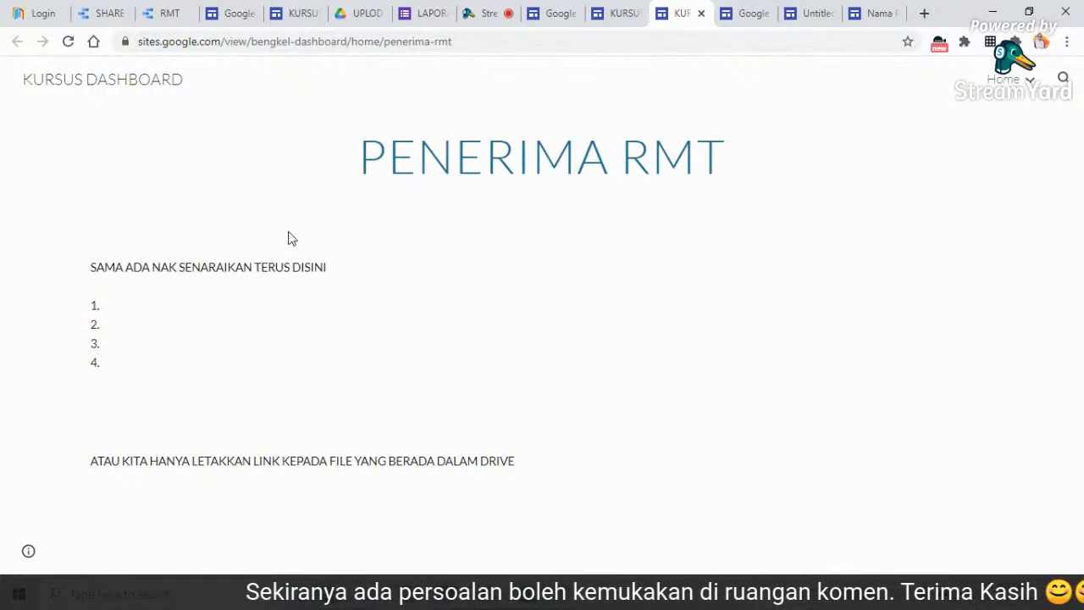
left_click(877, 13)
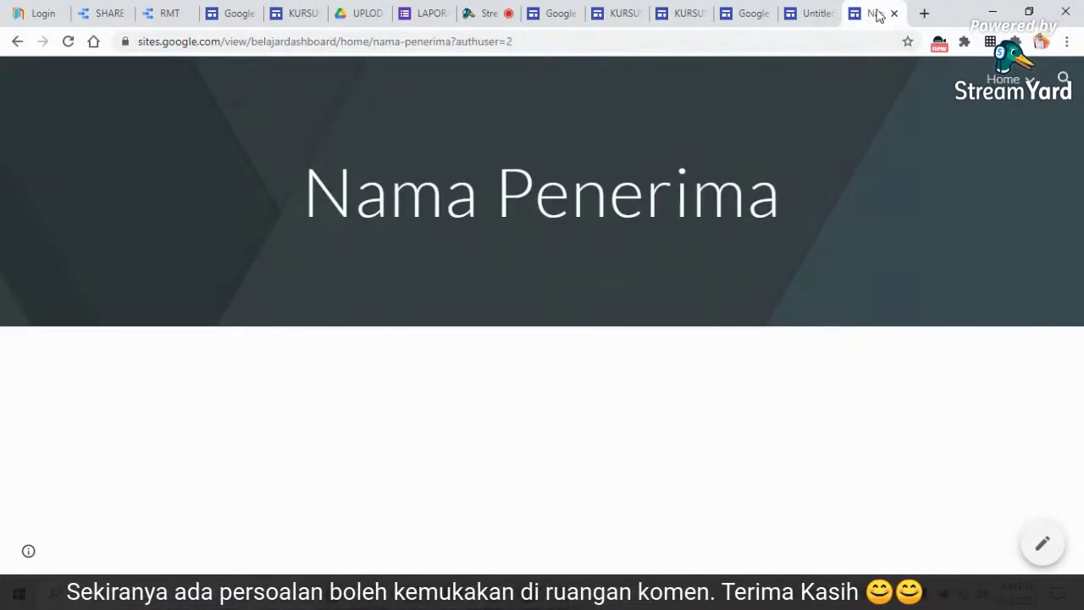
left_click(893, 14)
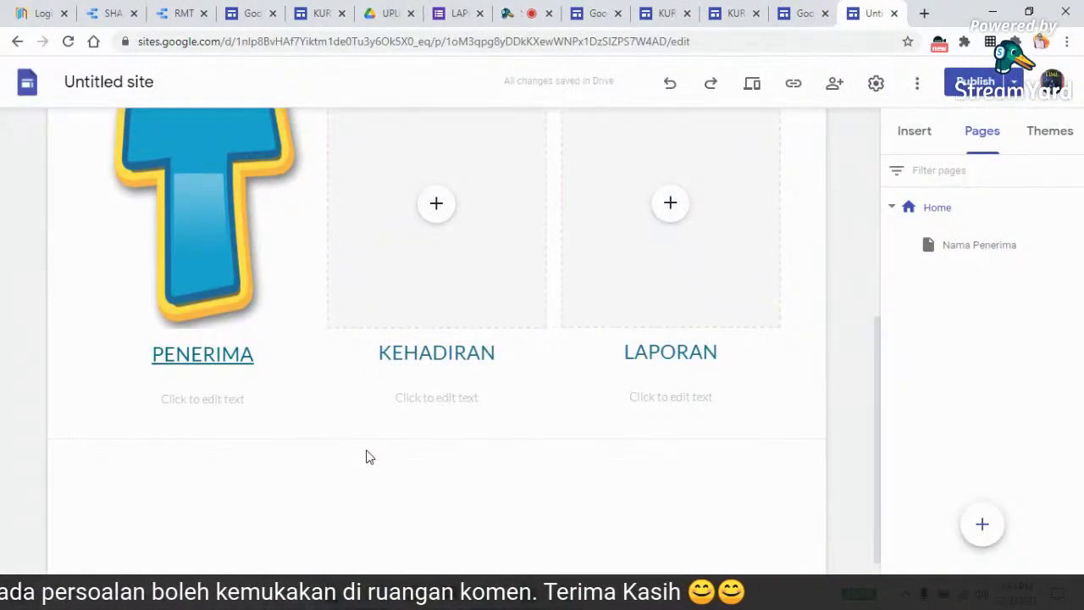
Add a text box to the Nama Penerima page with the heading line "Senarai nama penerima" followed by a blank line
scroll(511, 436, "up", 2)
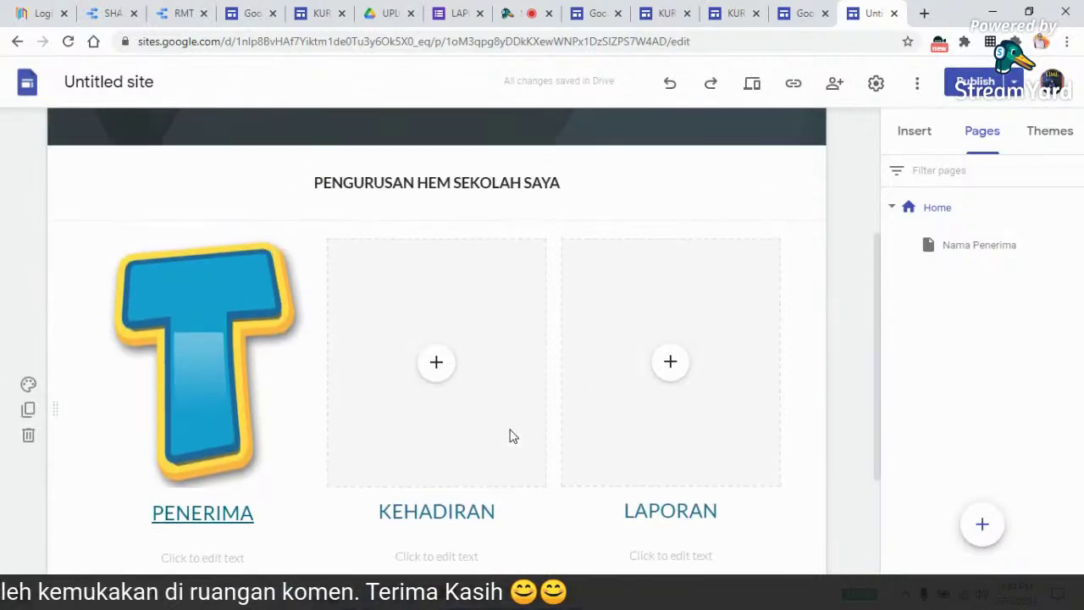
left_click(974, 245)
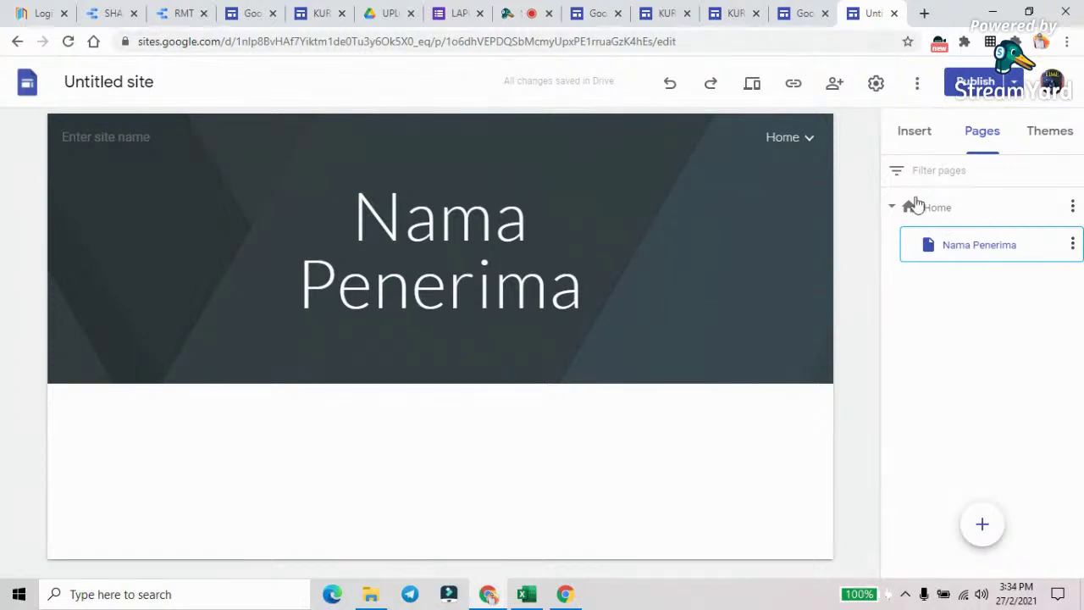
left_click(919, 133)
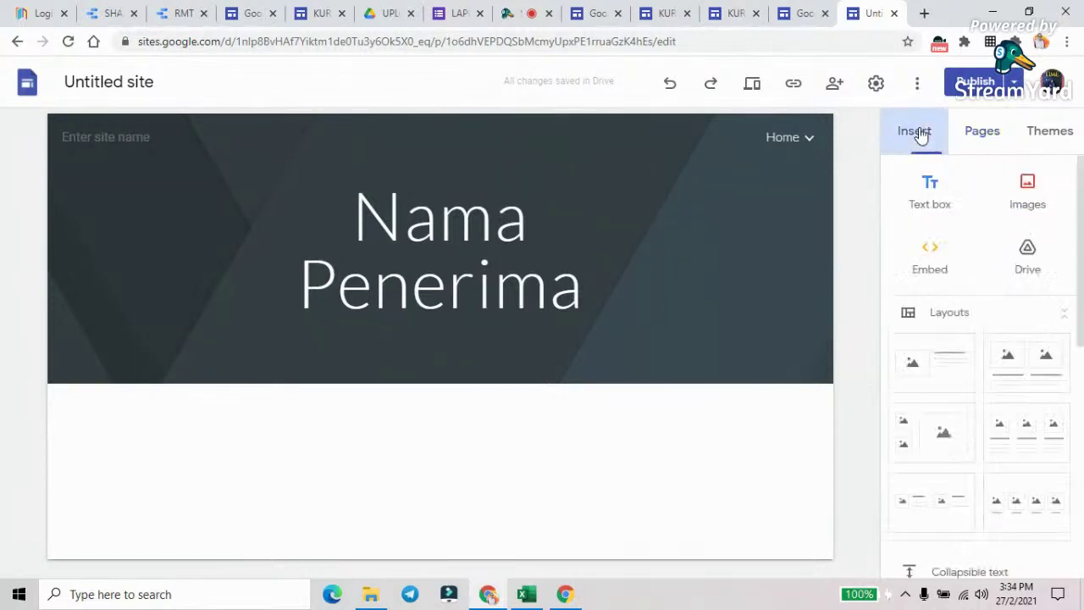
left_click(928, 181)
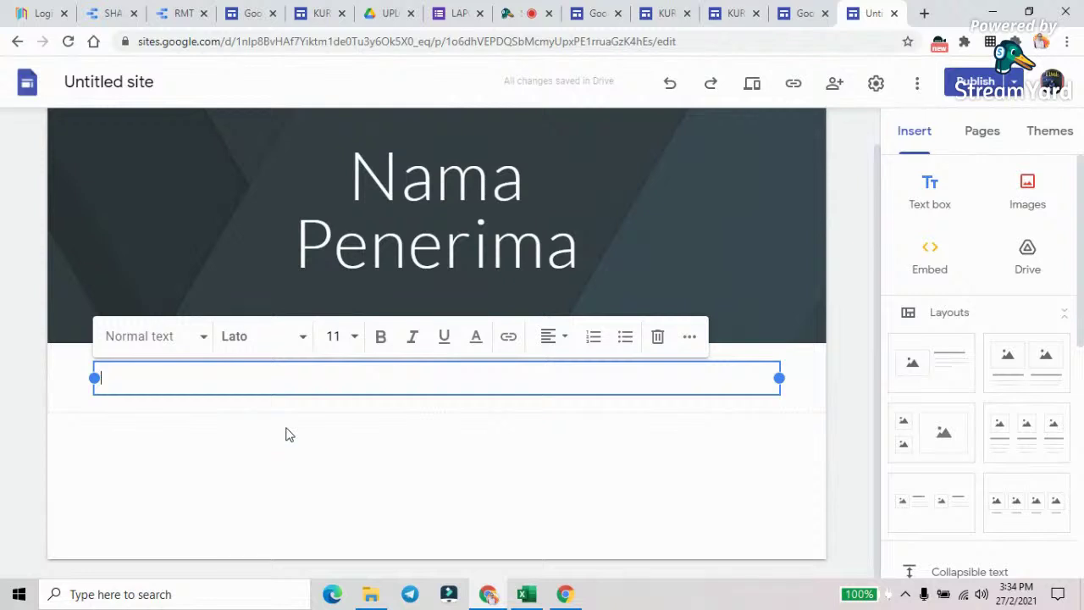
type("Senarai nam")
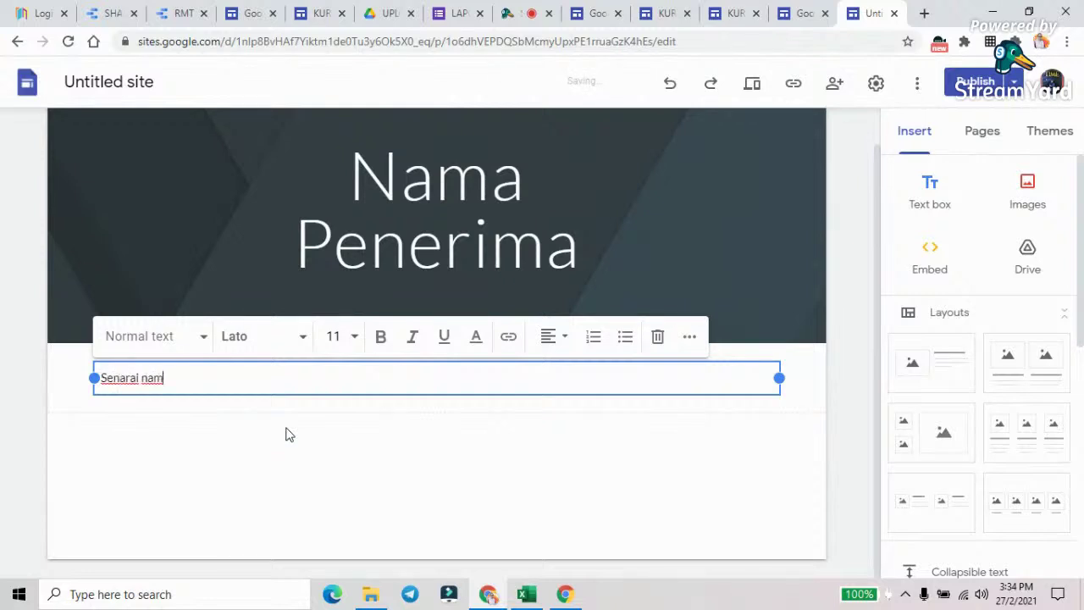
type("a penerim")
type("a")
key("Return")
key("Return")
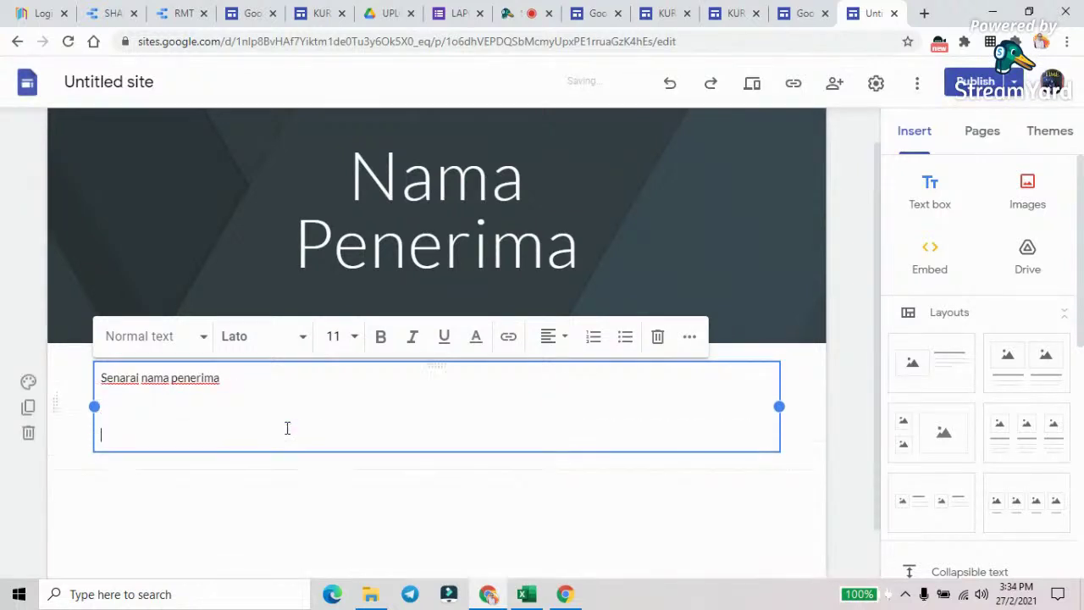
Enter empty list numbers 1. to 4. on separate lines beneath the "Senarai nama penerima" line
type("1.")
key("Return")
type("2")
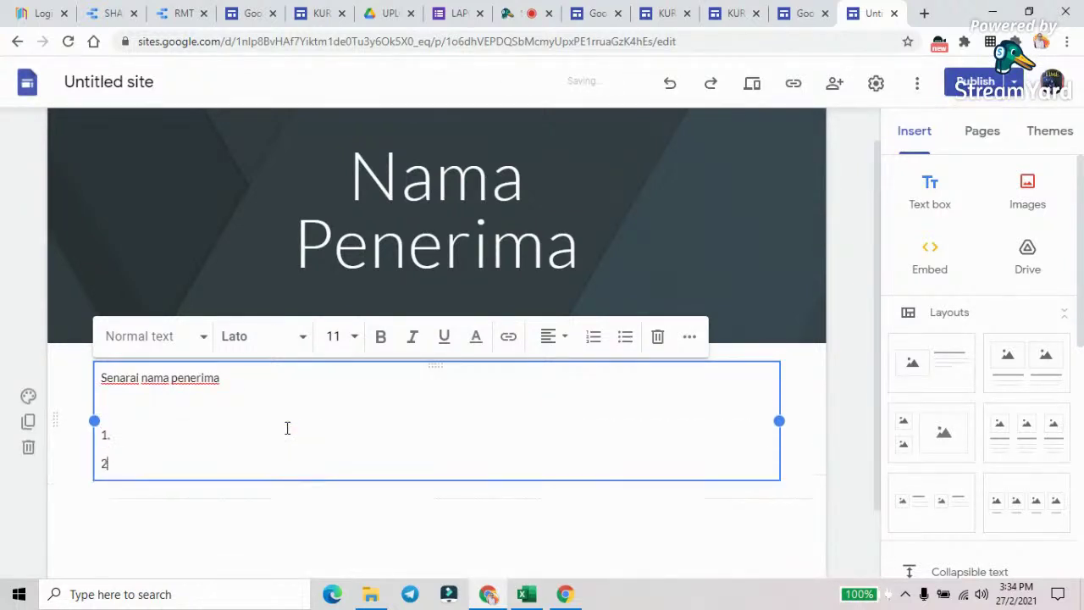
type(".")
key("Return")
type("3")
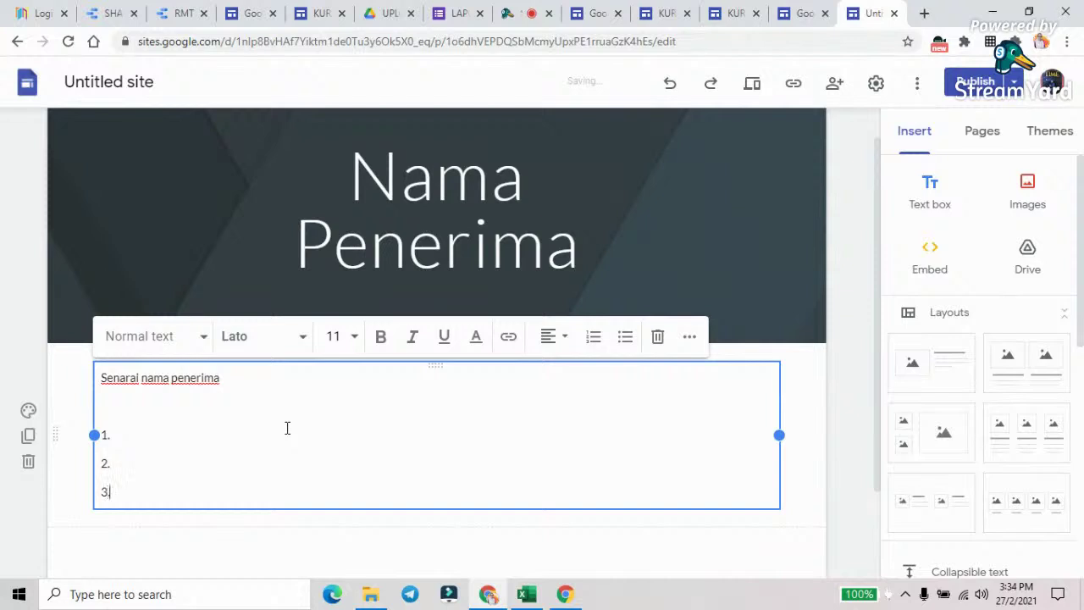
type(".")
key("Return")
type("4")
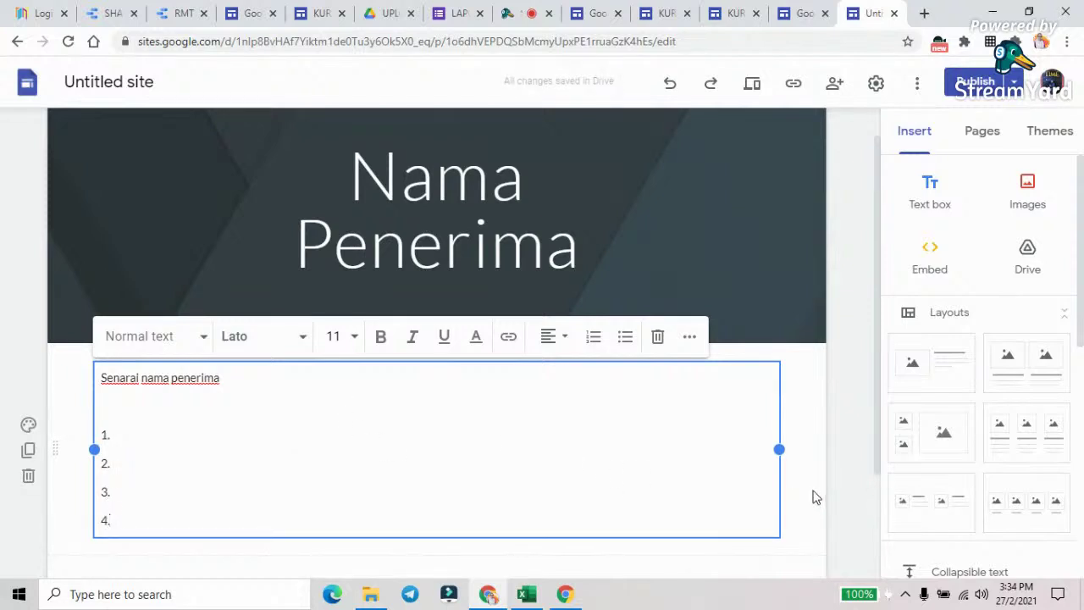
left_click(752, 555)
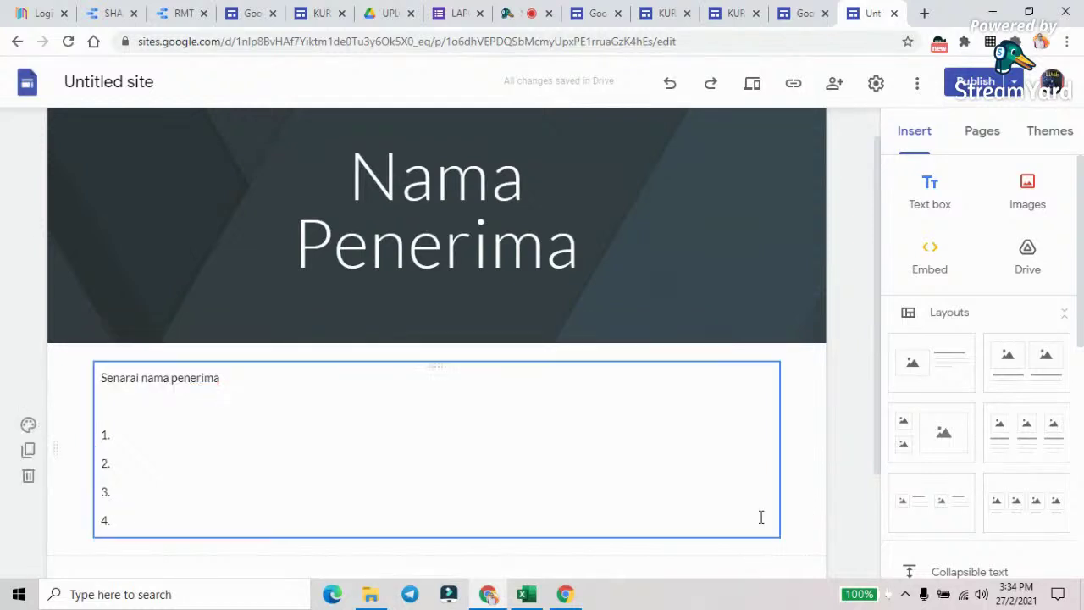
Add a second text box below the numbered list on the Nama Penerima page with the text "senarai nama penerima"
scroll(762, 503, "down", 2)
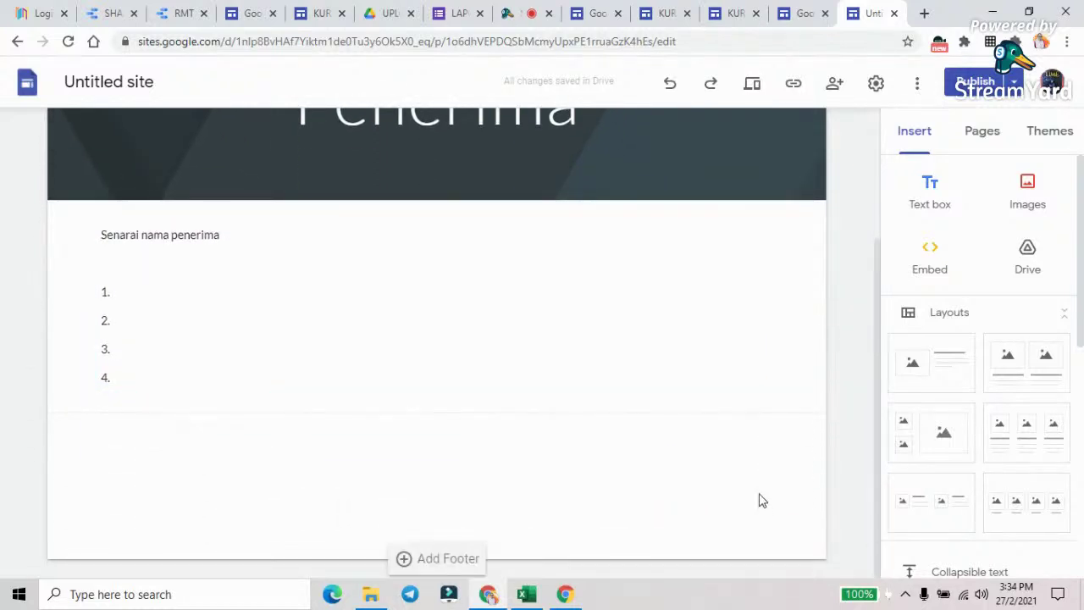
left_click(930, 195)
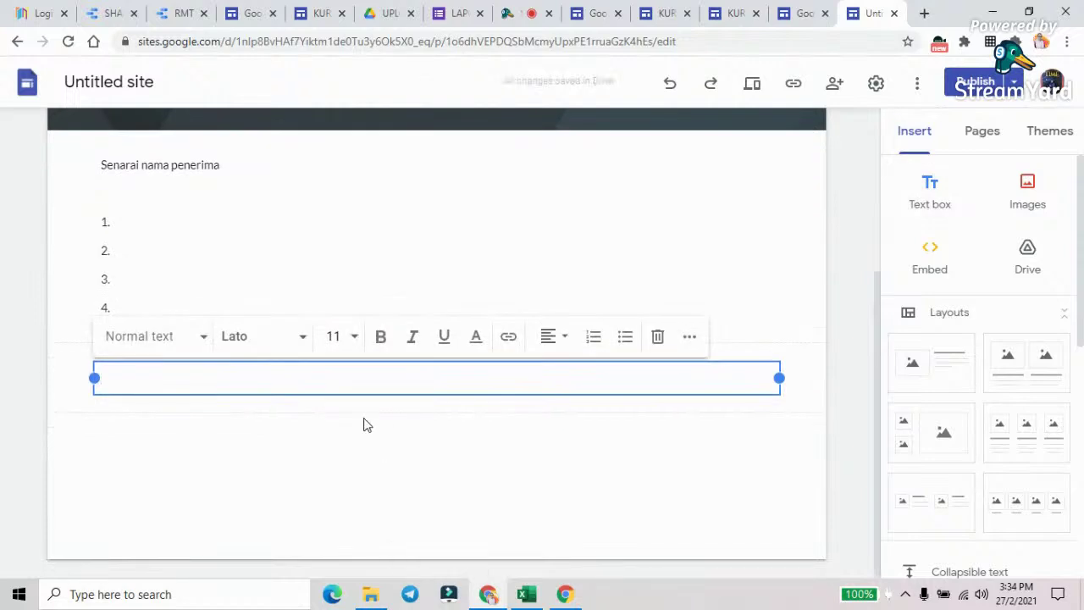
type("sena")
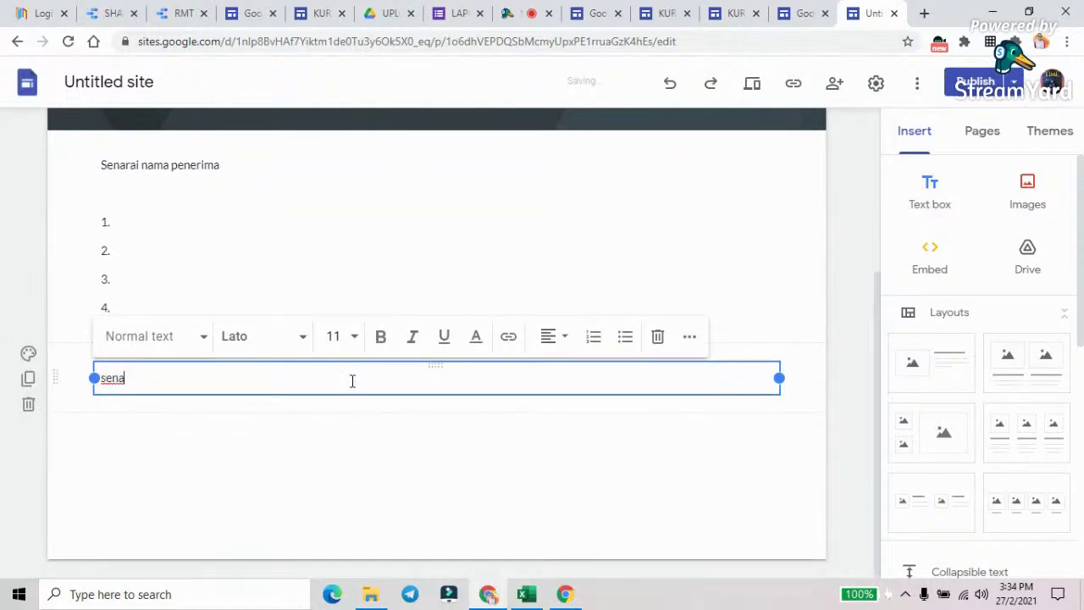
type("rai nama peneriman")
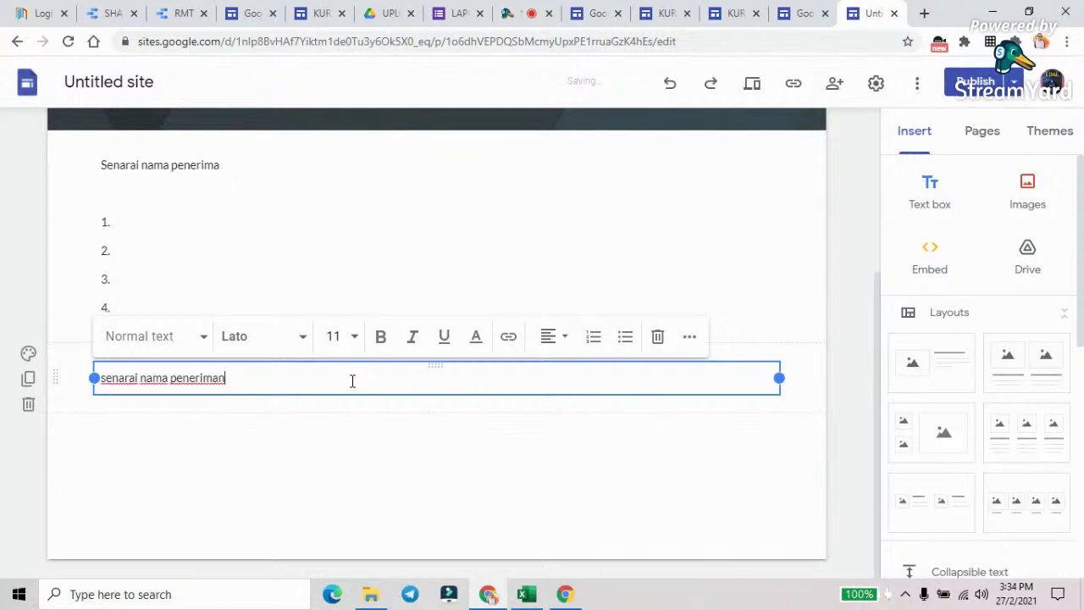
key("BackSpace")
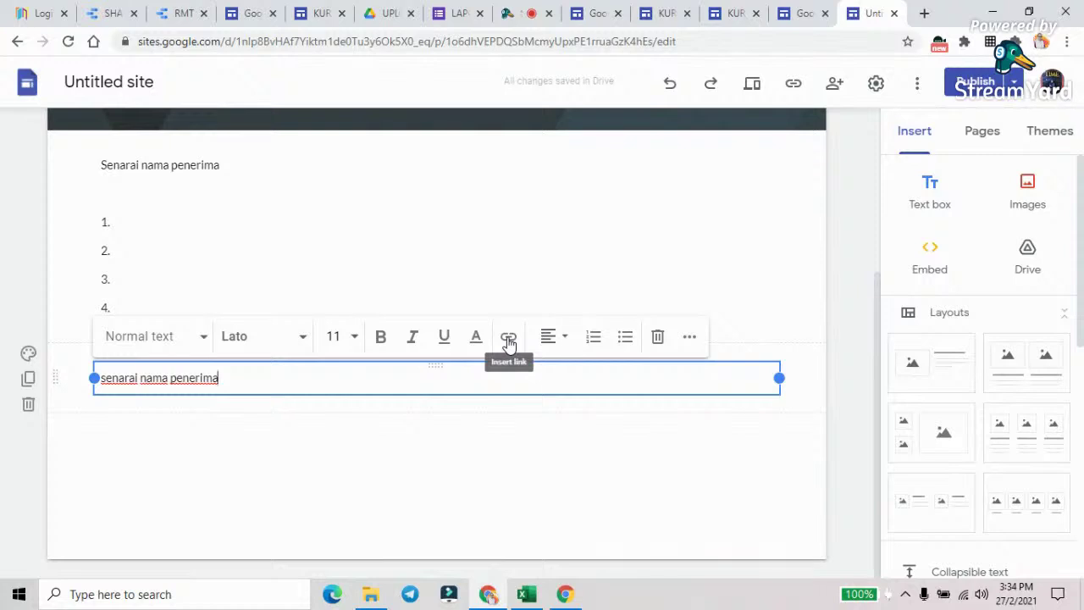
Switch to Google Drive and open the link-sharing settings of the MURID RMT TAHUN 1 & 2 spreadsheet in the KURSUS folder
left_click_drag(247, 382, 102, 378)
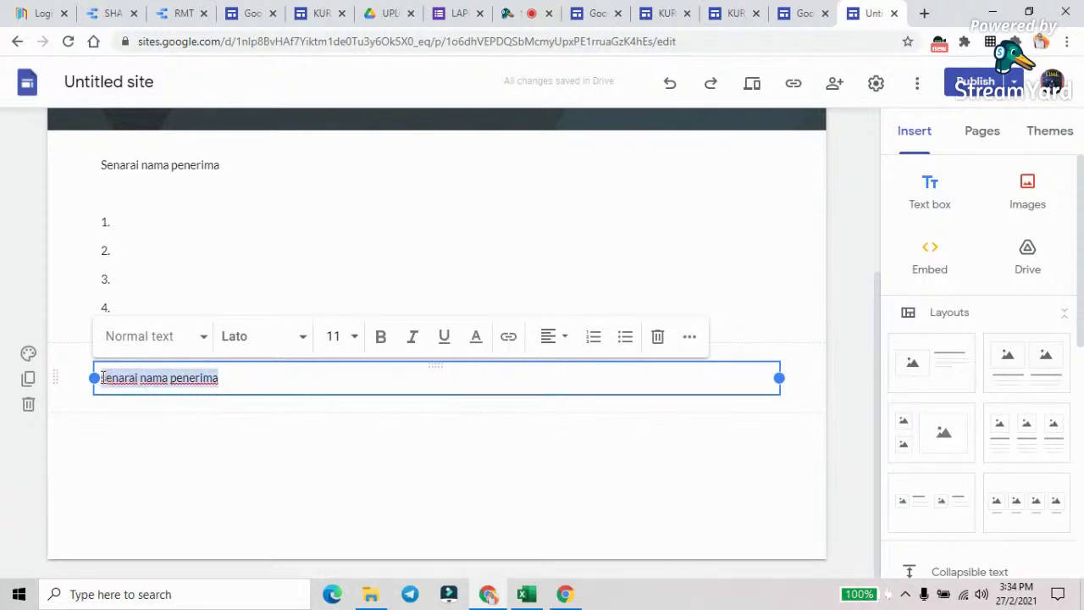
left_click(509, 337)
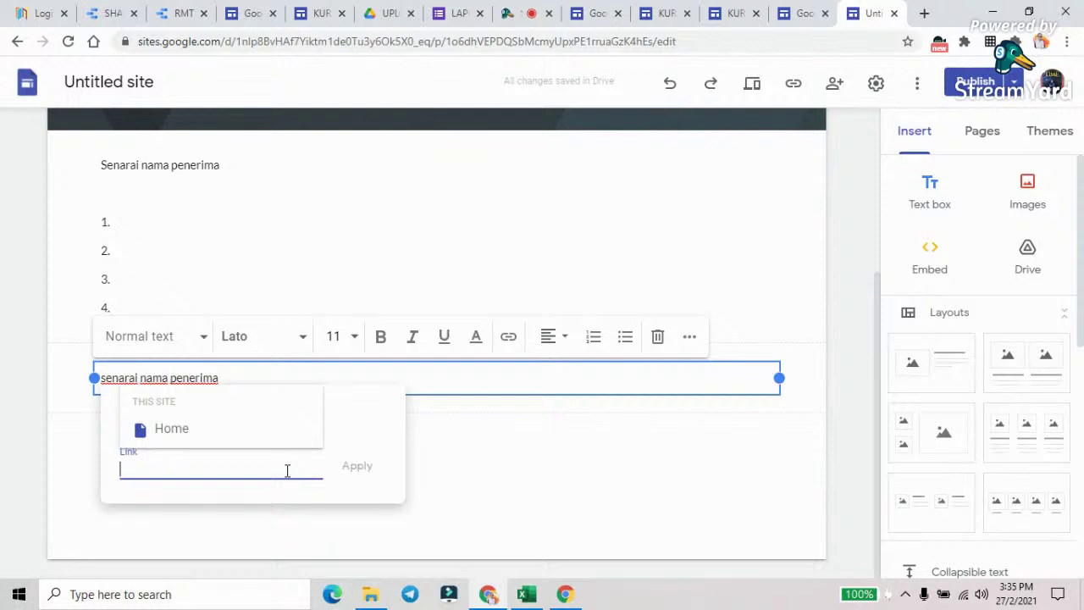
left_click(386, 14)
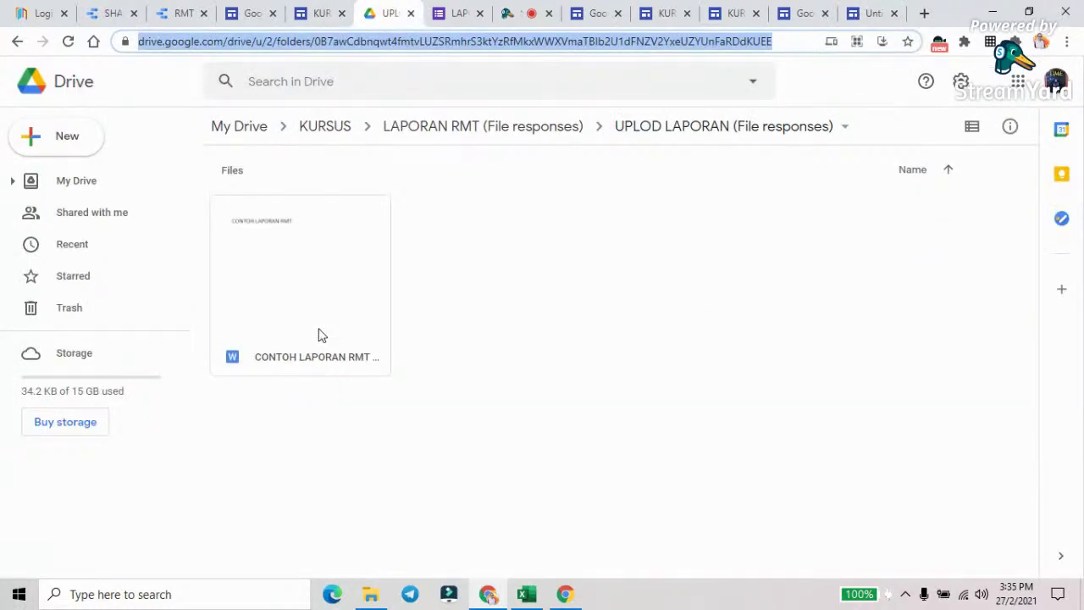
left_click(455, 132)
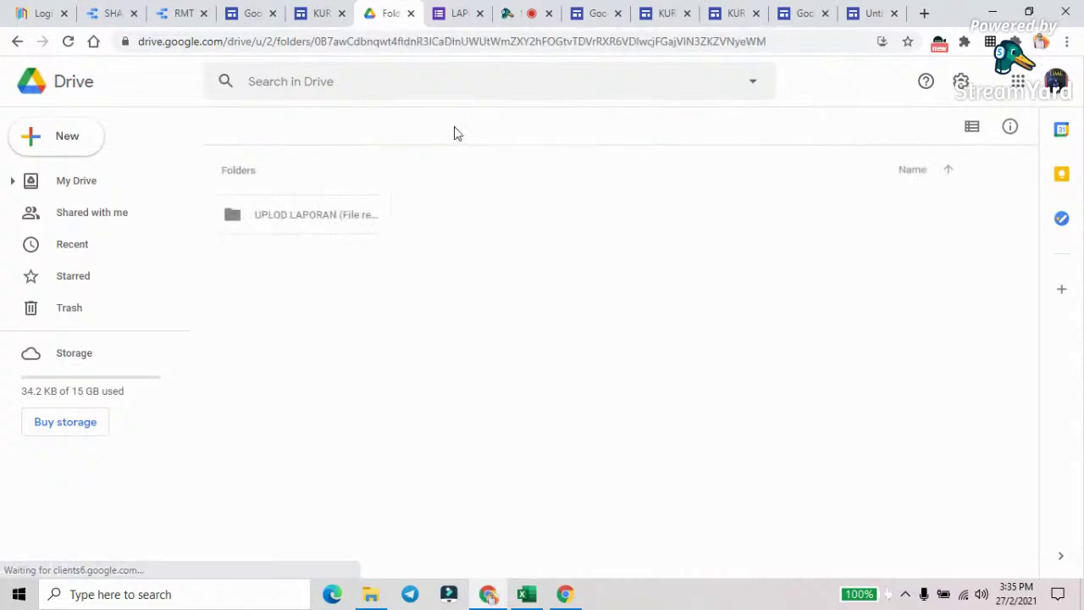
left_click(338, 133)
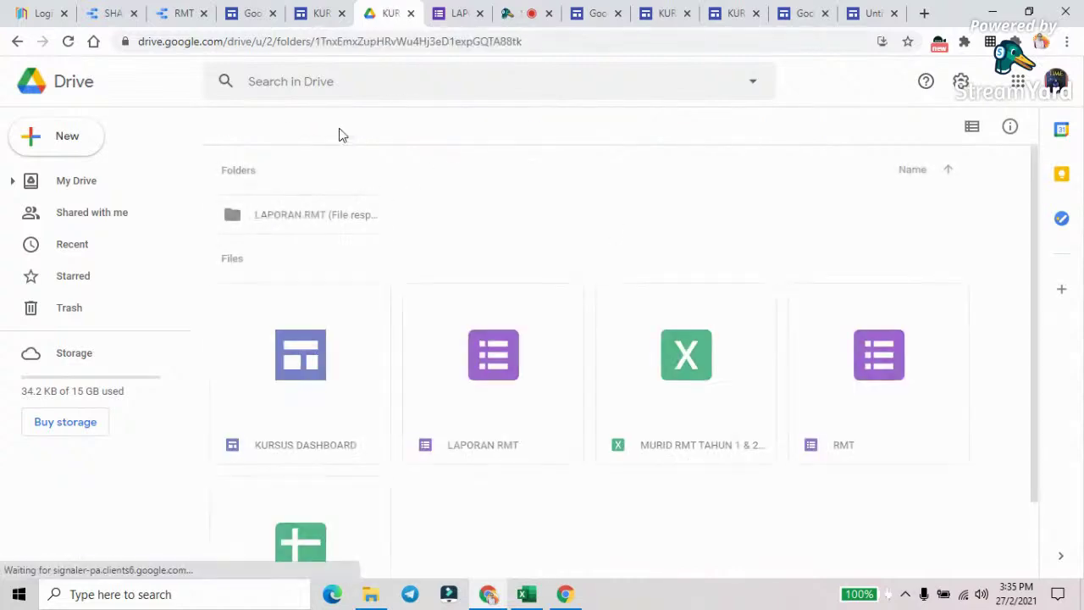
left_click(693, 354)
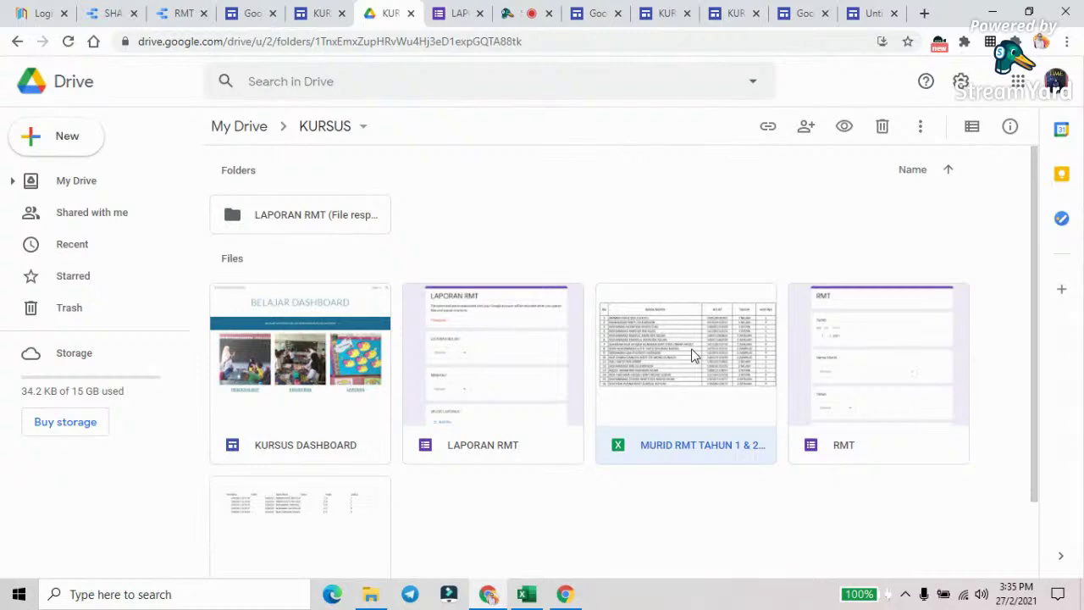
right_click(693, 354)
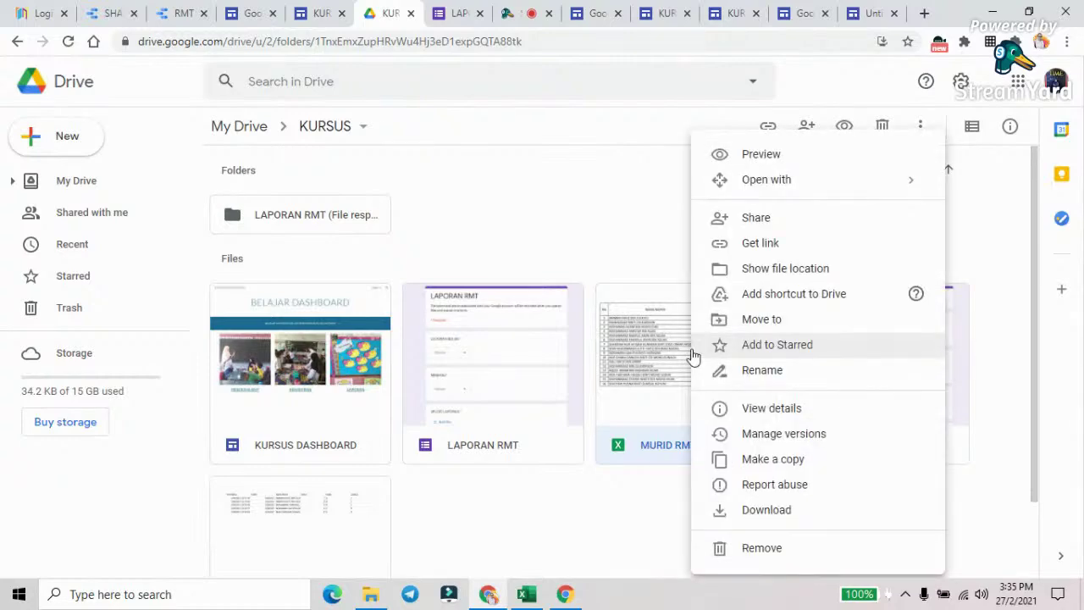
left_click(775, 246)
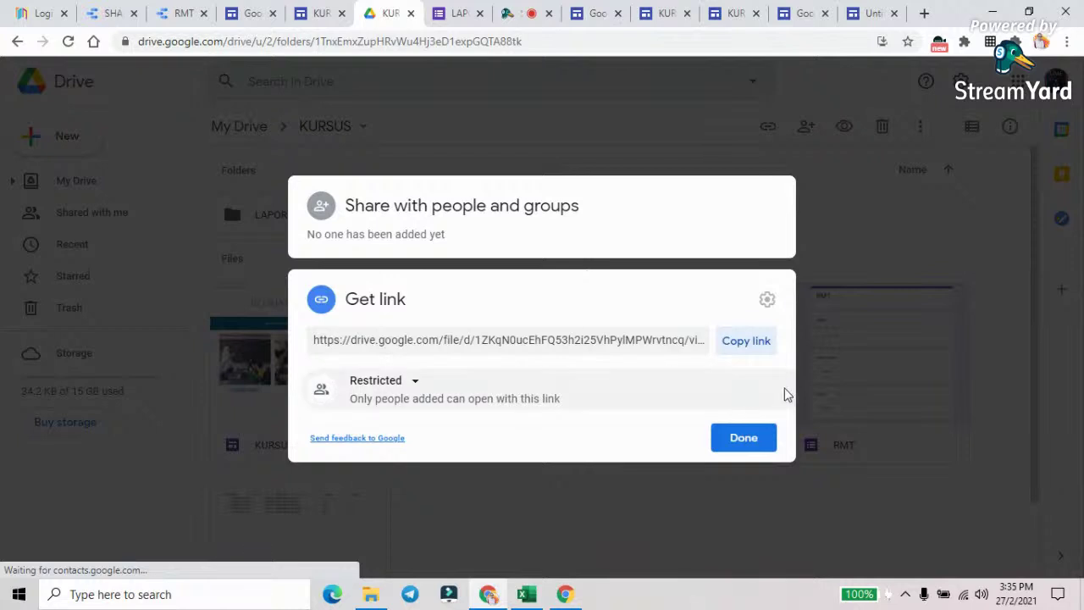
left_click(743, 350)
left_click(878, 14)
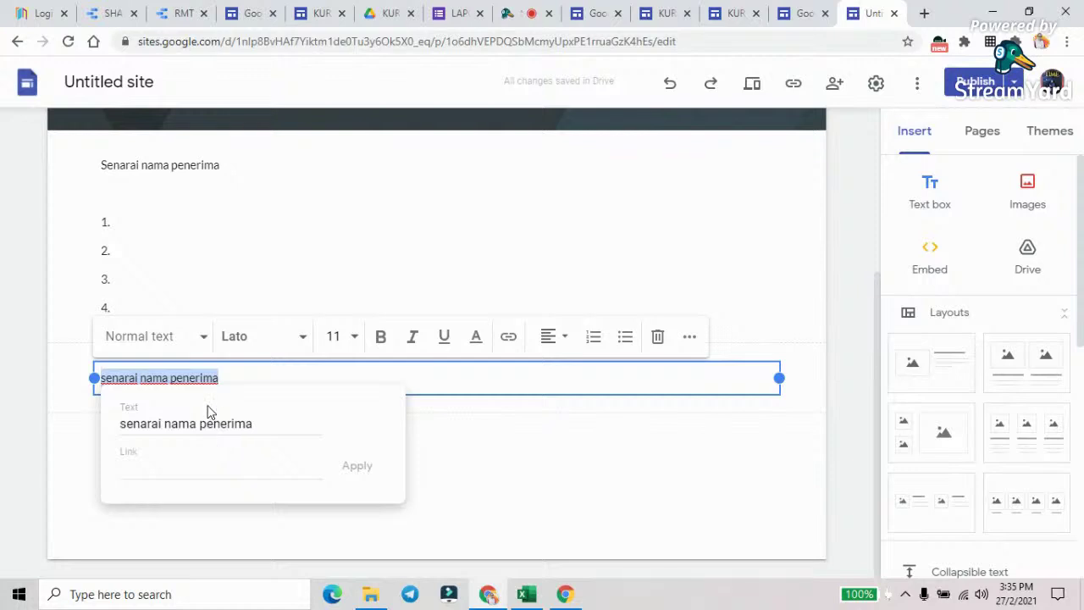
left_click(644, 479)
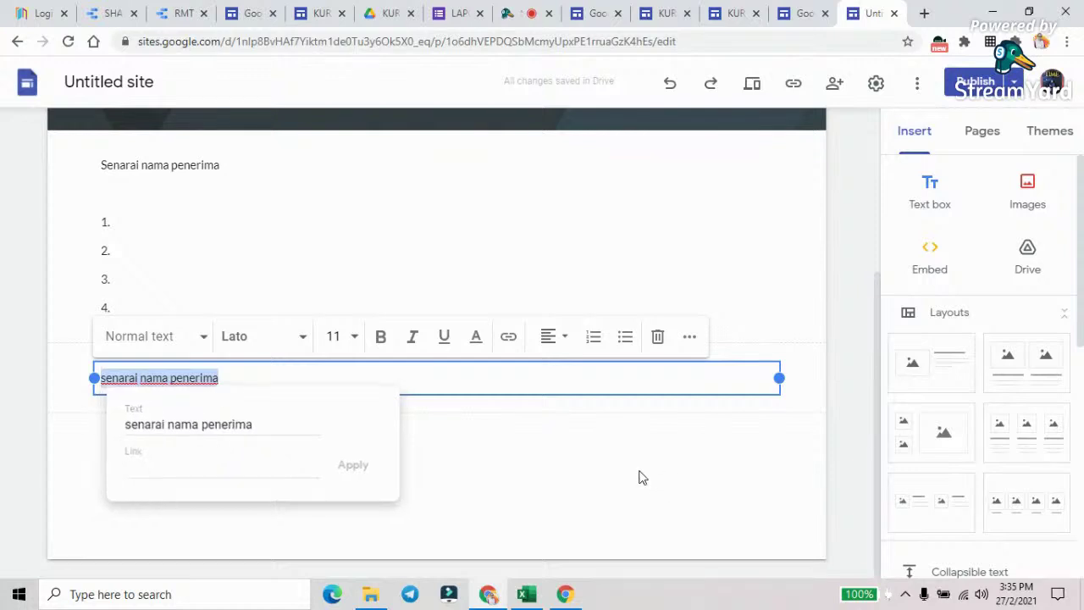
left_click(300, 380)
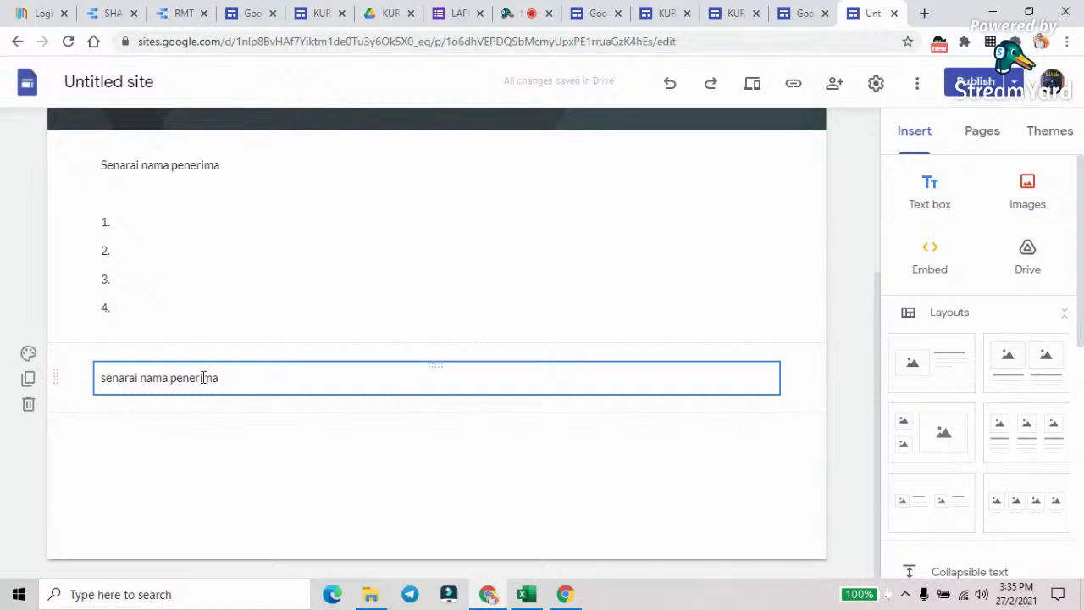
left_click(105, 379)
key("BackSpace")
type("S")
key("BackSpace")
type("s")
left_click(60, 350)
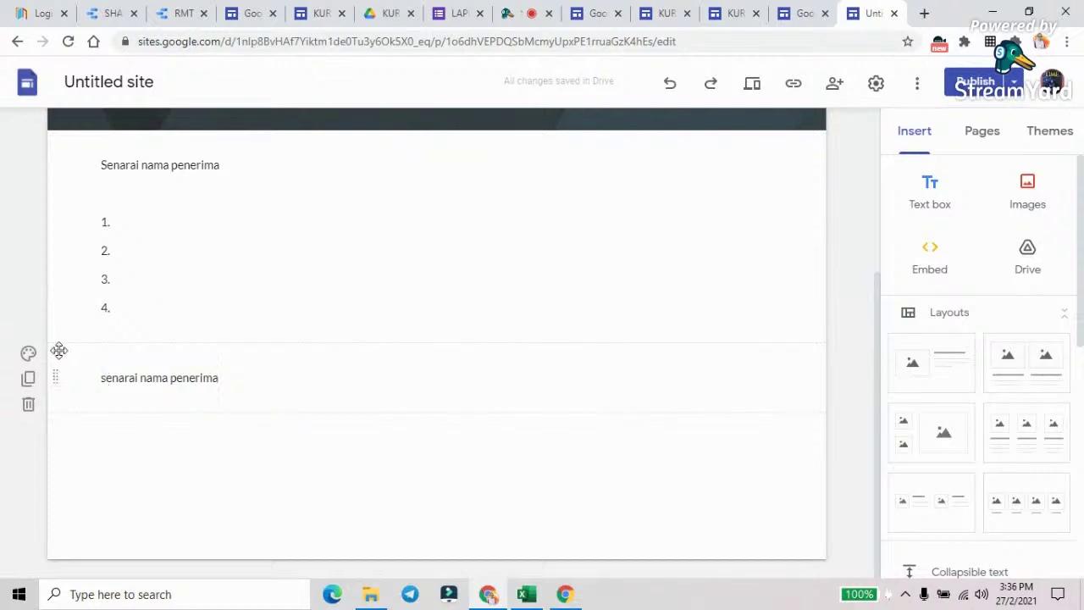
left_click(211, 378)
left_click_drag(220, 382, 101, 383)
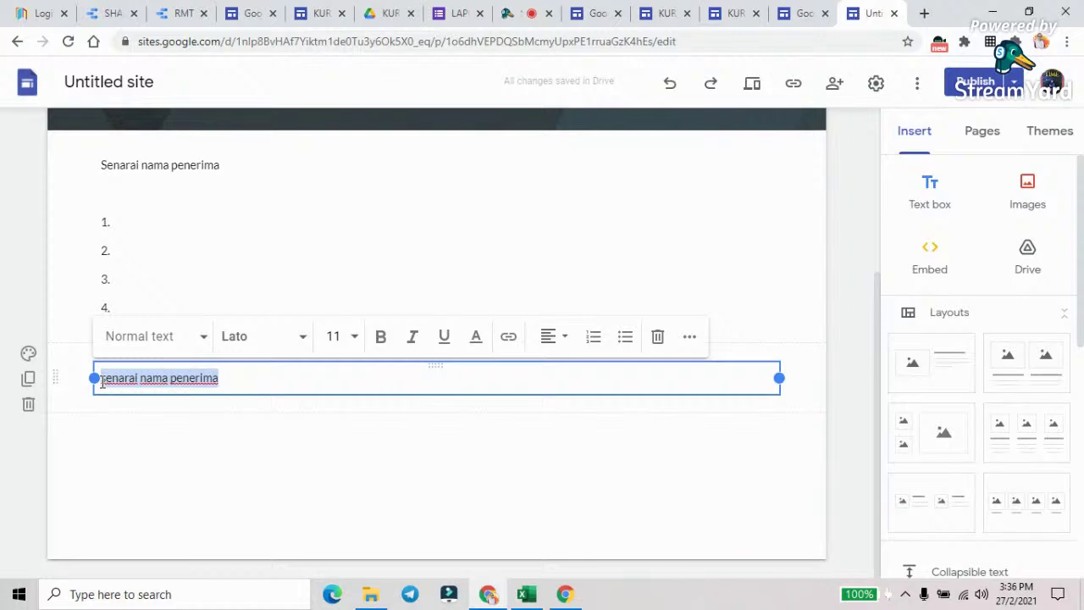
left_click(508, 337)
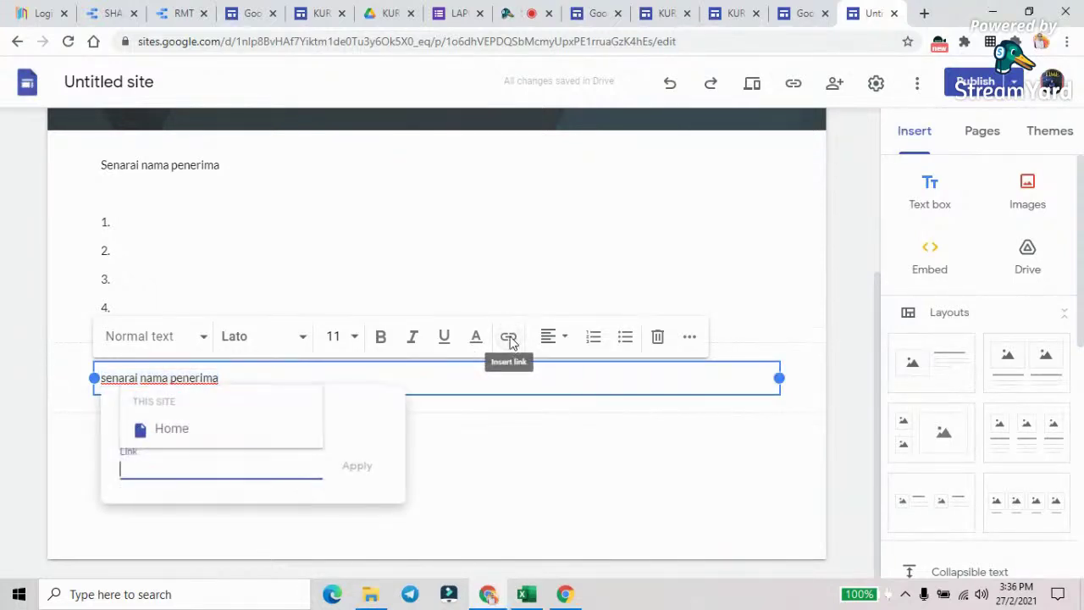
right_click(203, 480)
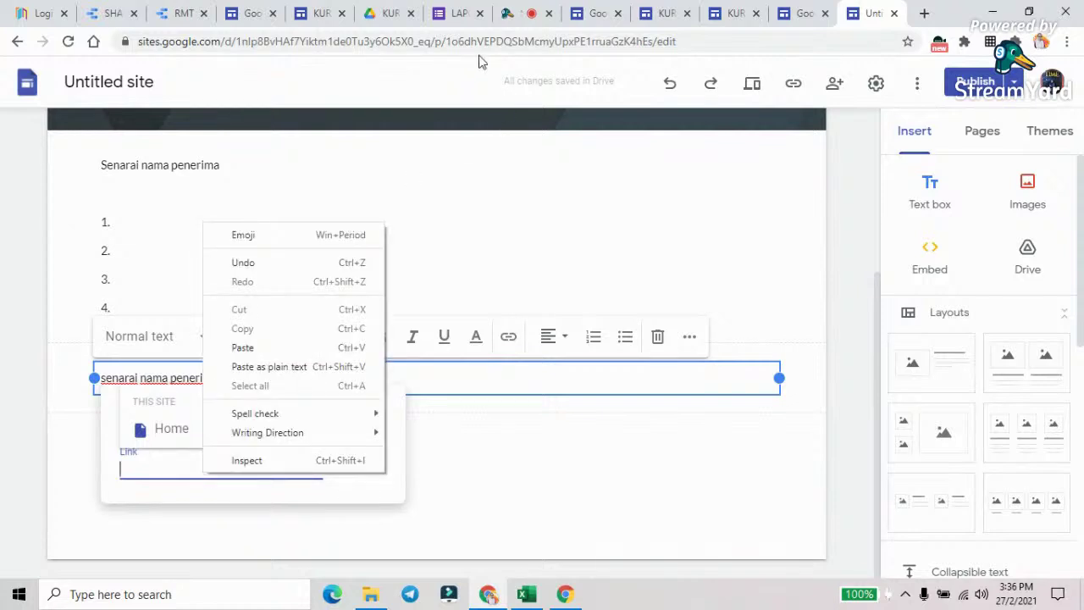
Copy the sharing link of the MURID RMT TAHUN 1 & 2 spreadsheet in Google Drive and close its sharing settings
left_click(385, 14)
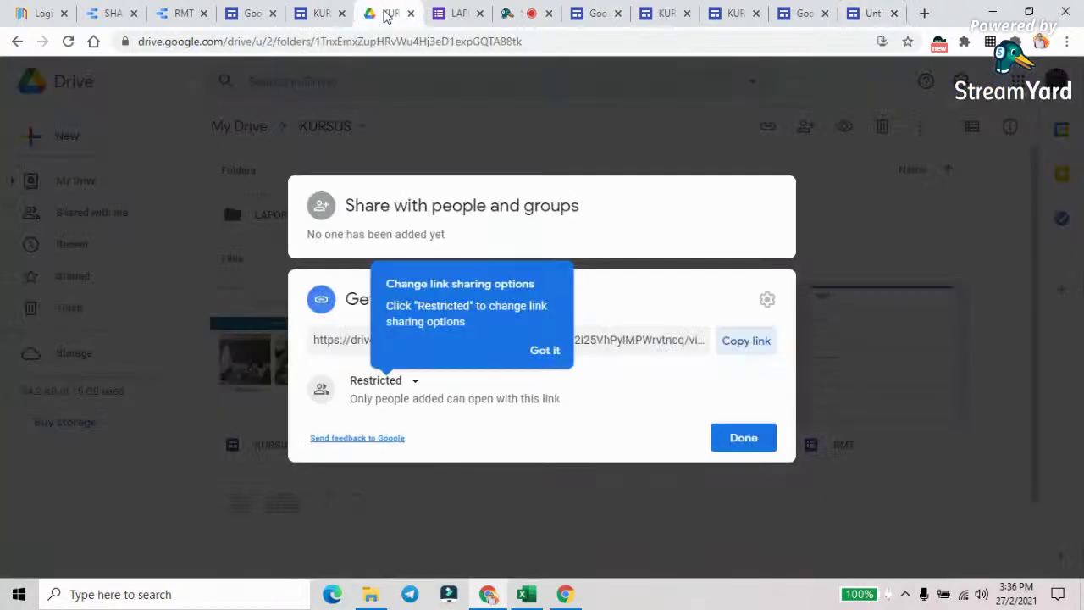
left_click(746, 341)
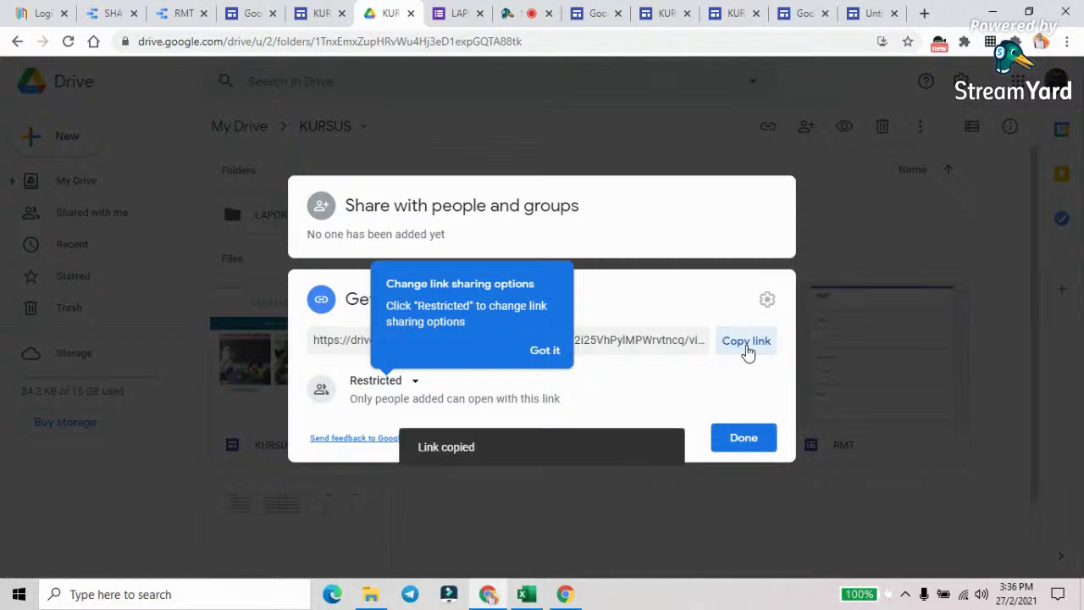
left_click(739, 437)
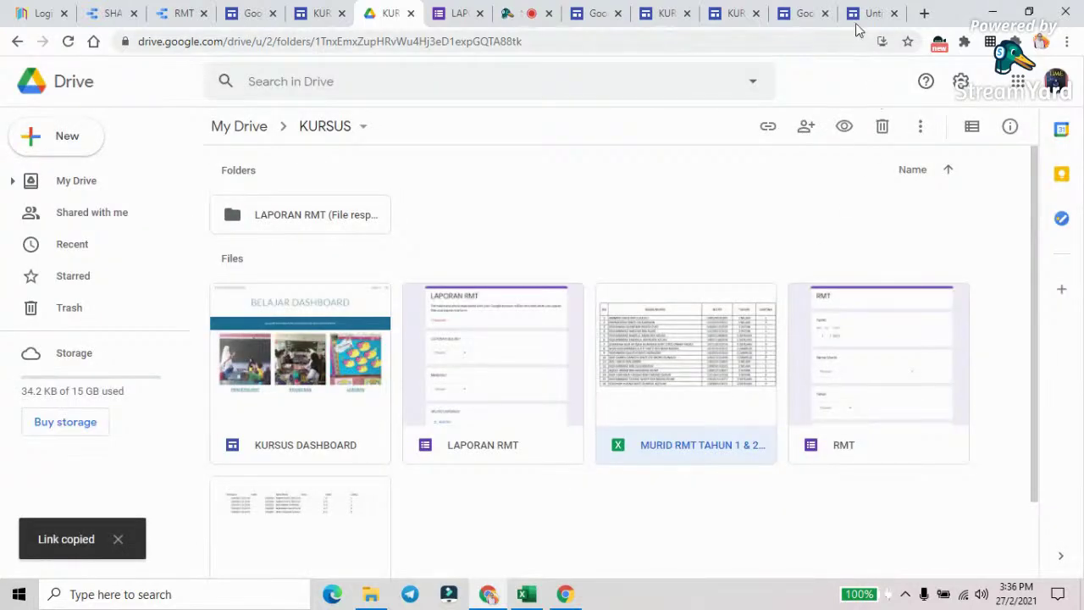
Back in the site editor, link the lower "senarai nama penerima" text to the copied spreadsheet address
left_click(859, 14)
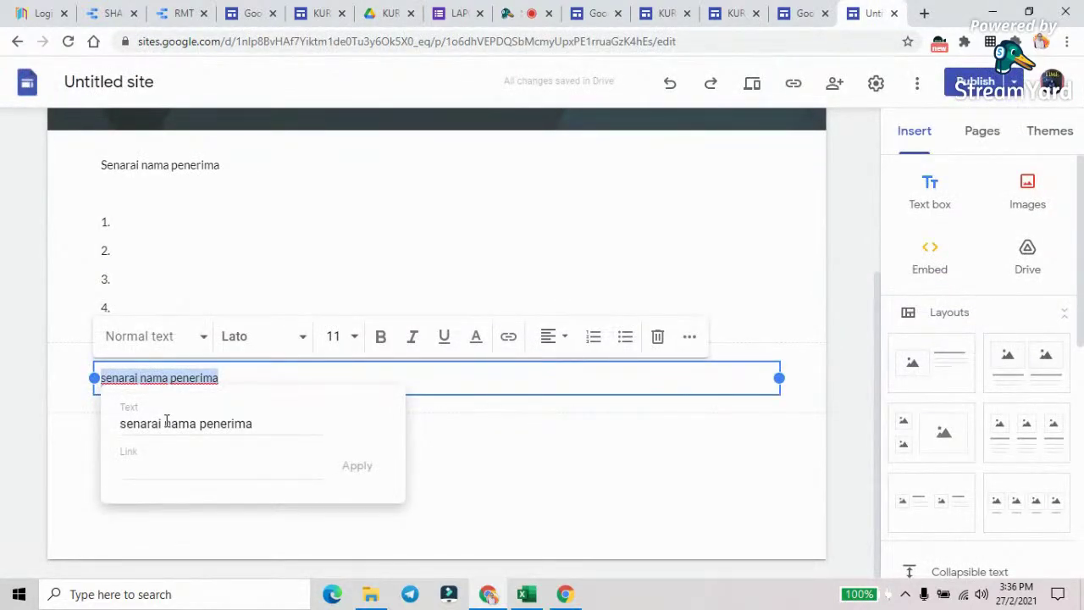
right_click(143, 450)
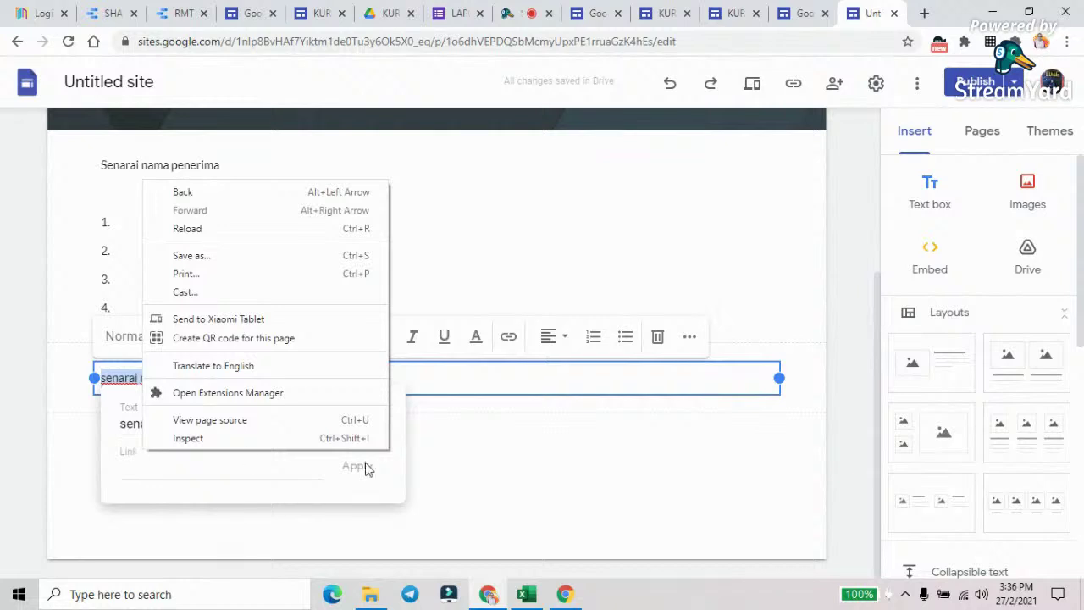
left_click(438, 467)
left_click(271, 402)
left_click(232, 377)
left_click_drag(232, 378, 100, 377)
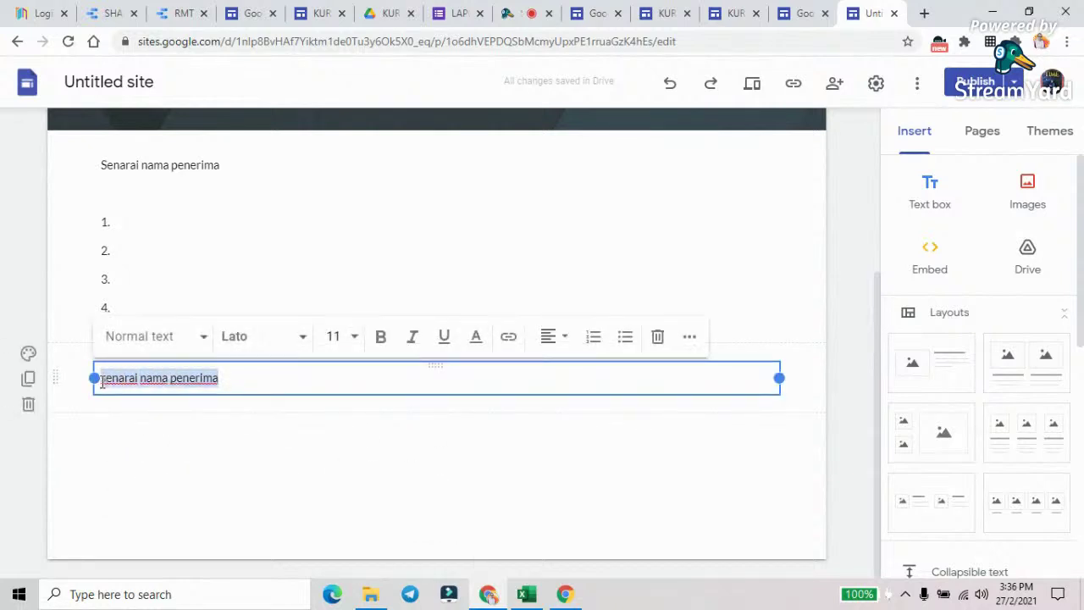
left_click(509, 338)
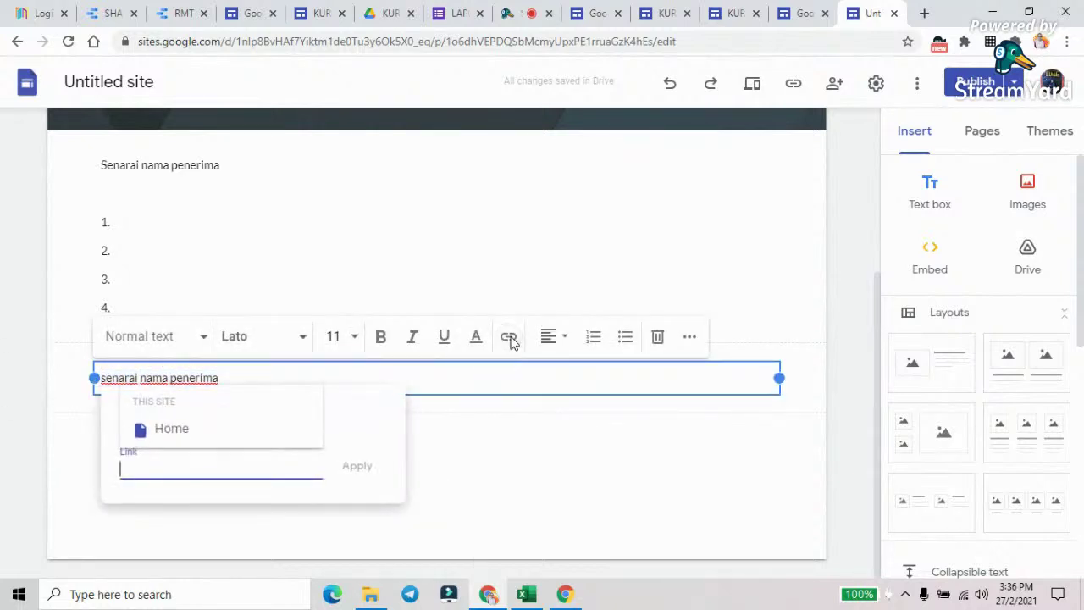
key("ctrl+v")
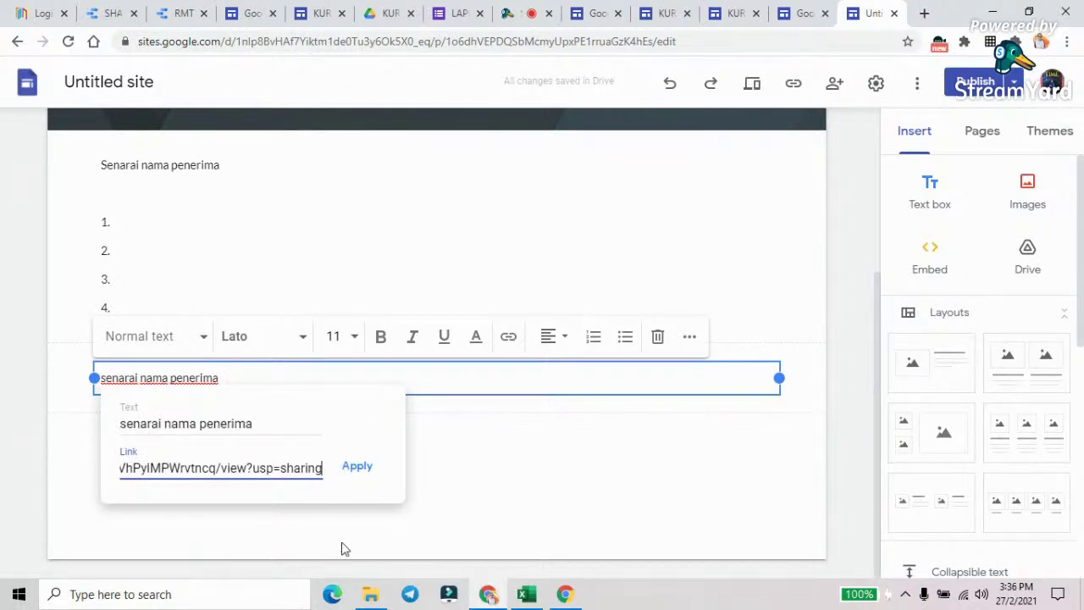
left_click(358, 467)
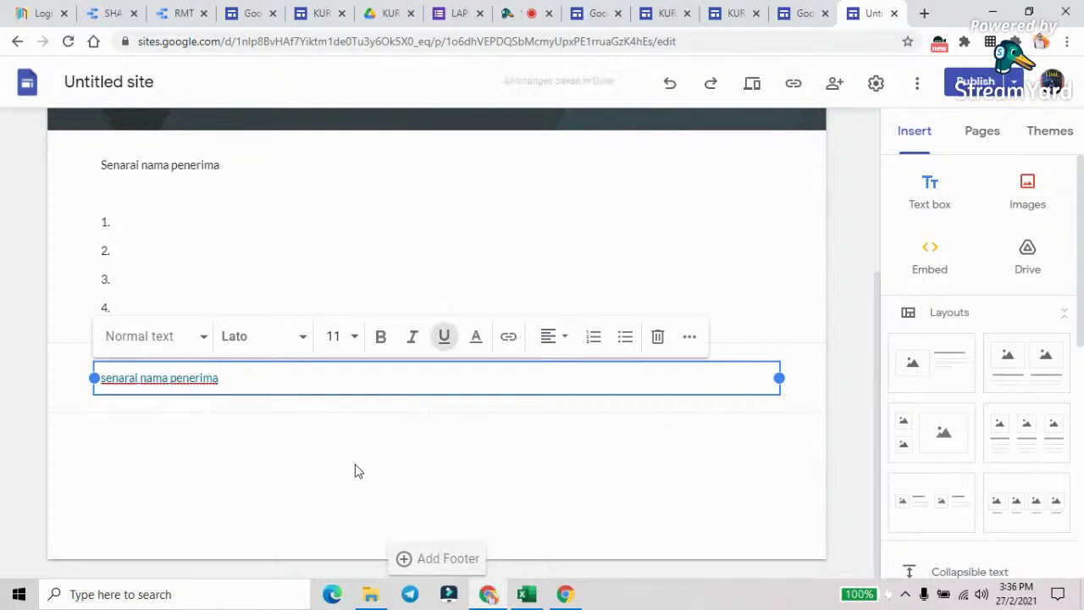
Publish the changes to the Nama Penerima page and view the published page
left_click(970, 83)
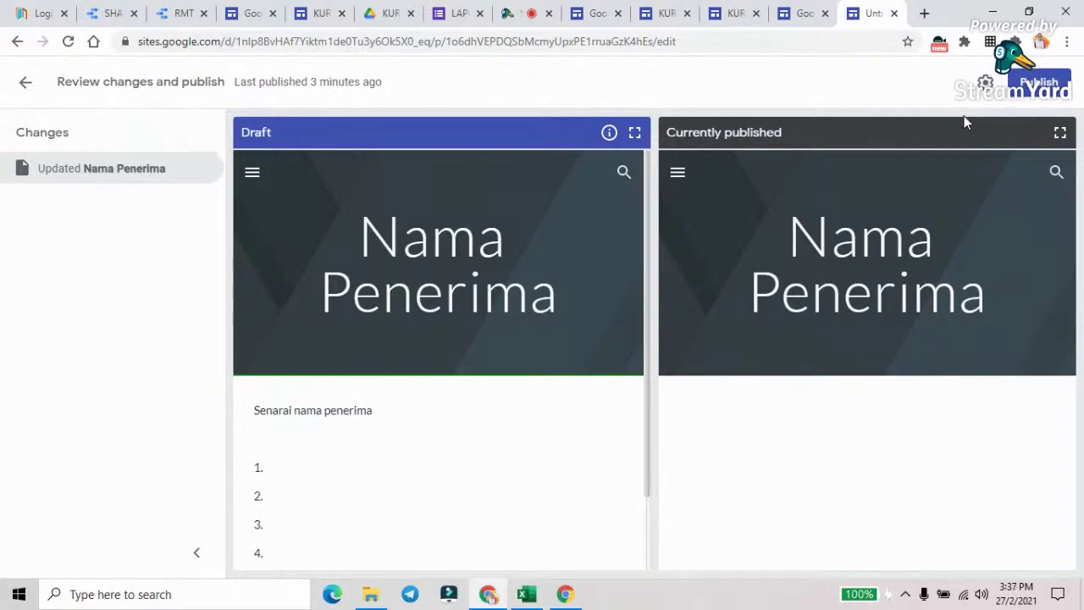
left_click(1029, 85)
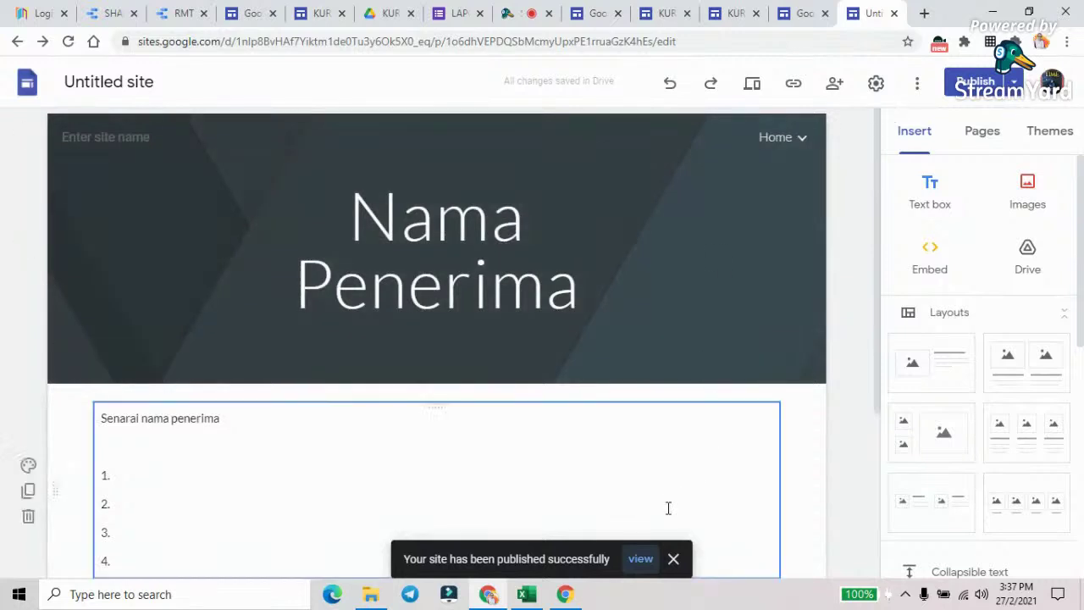
left_click(641, 561)
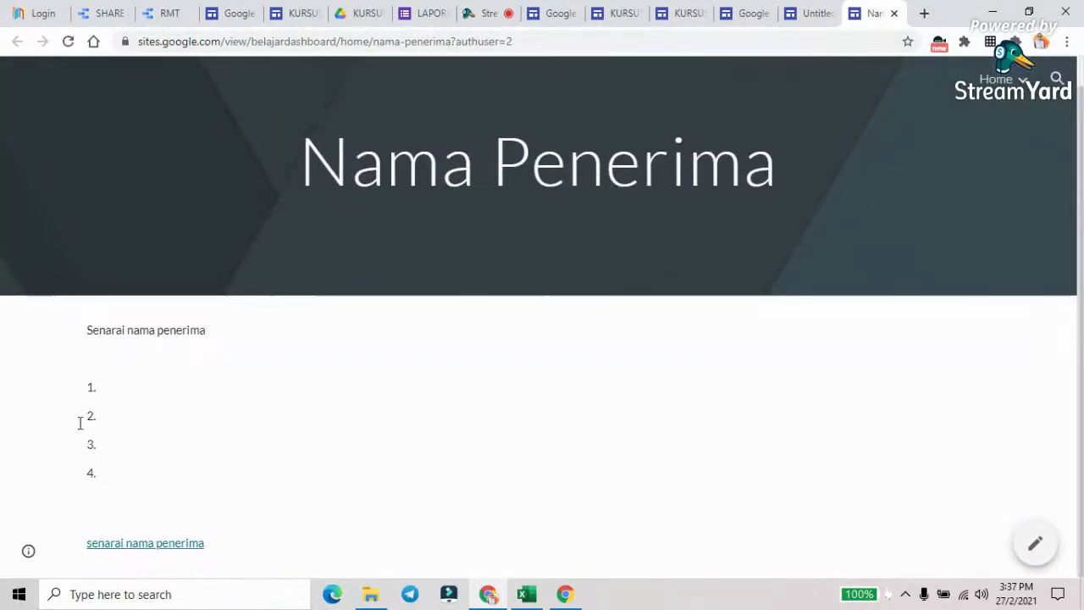
Test the published "senarai nama penerima" link, close the spreadsheet it opens, and reopen the Nama Penerima page for editing
left_click(175, 546)
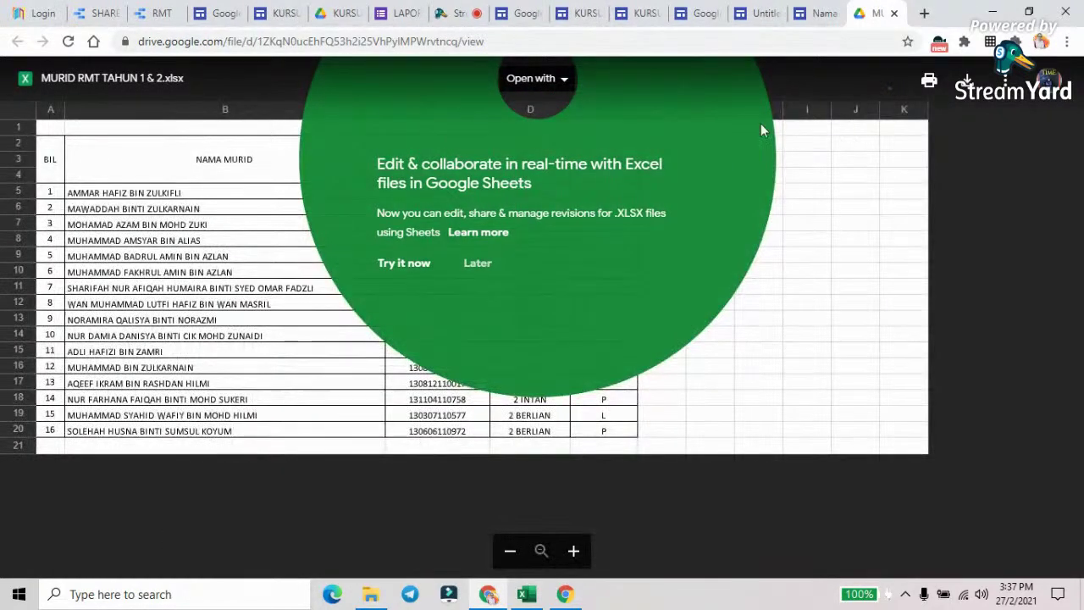
left_click(894, 14)
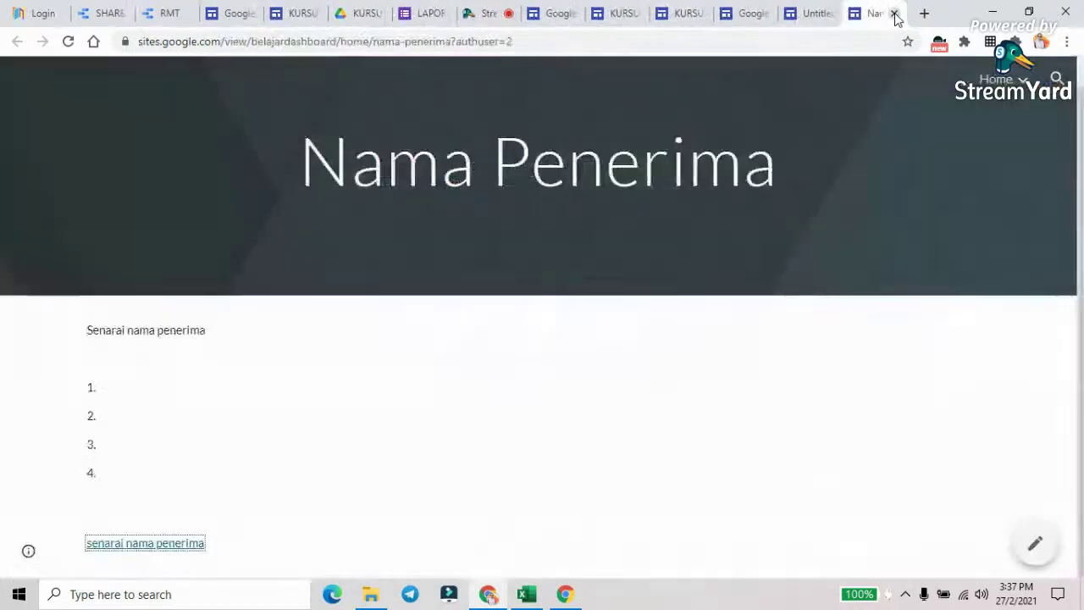
left_click(1037, 550)
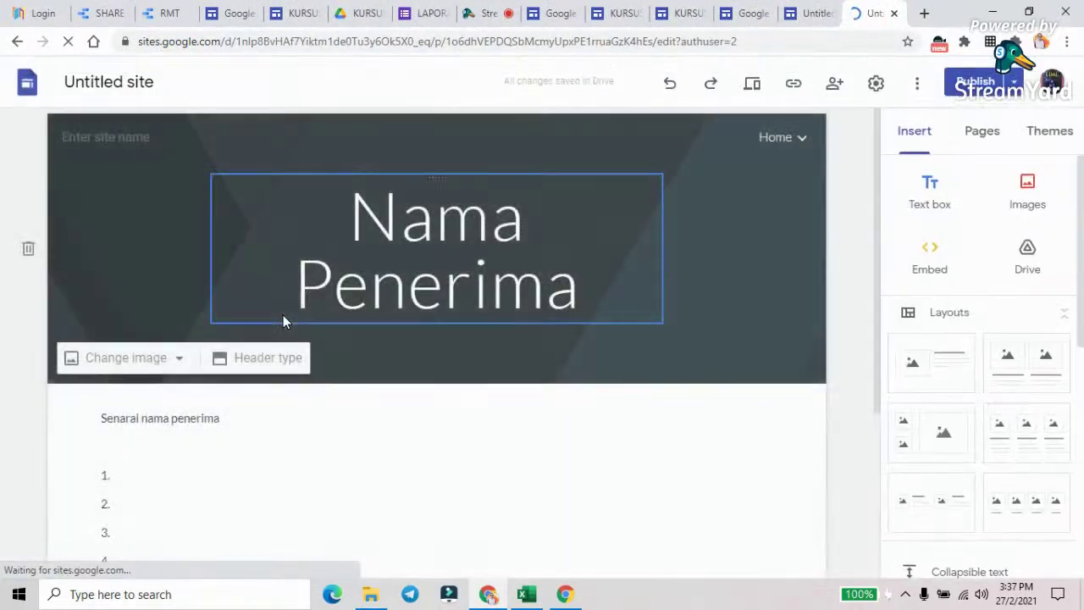
Delete the section with the linked "senarai nama penerima" text below the numbered list on the Nama Penerima page
left_click(283, 315)
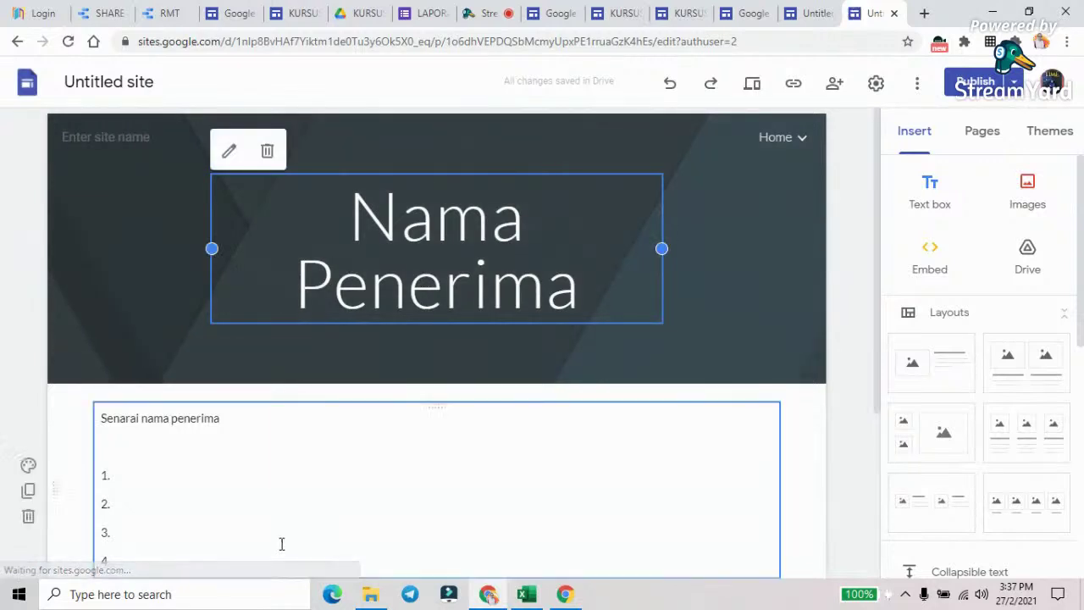
scroll(426, 445, "down", 3)
left_click(288, 387)
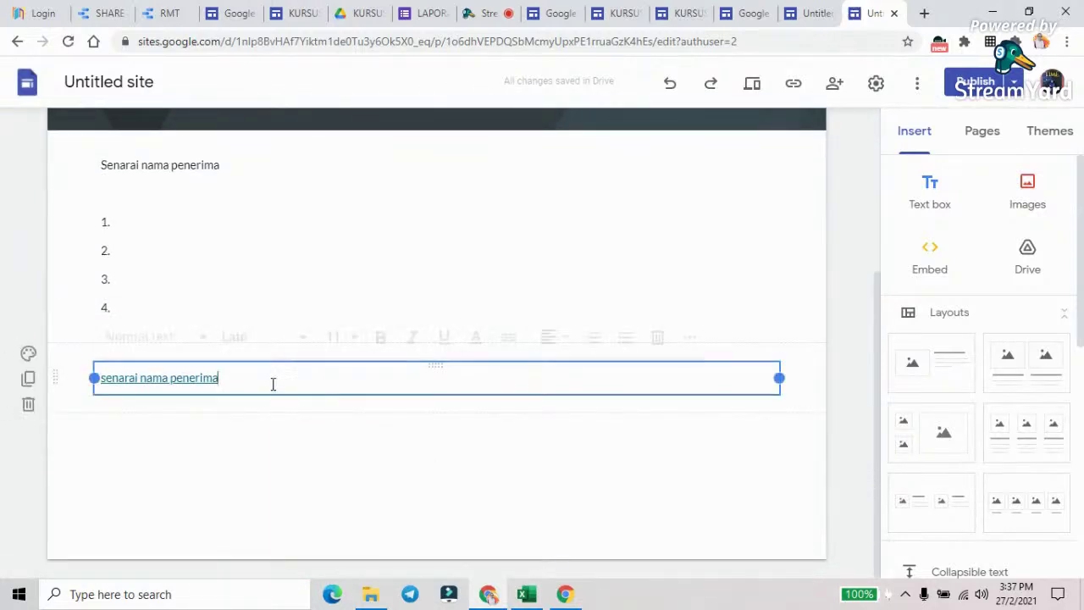
left_click(28, 405)
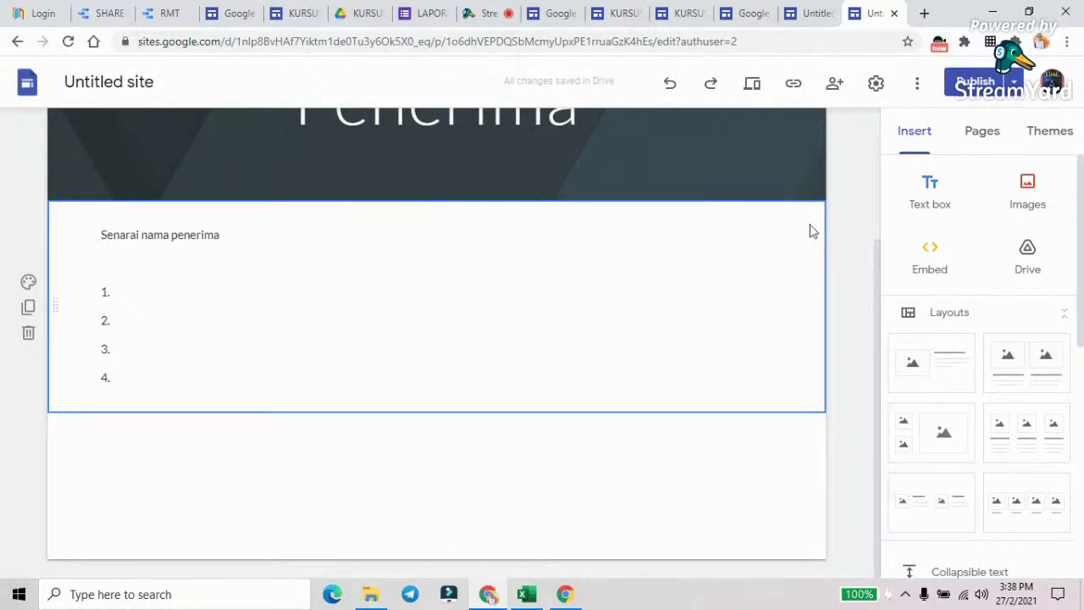
Check the LAPORAN RMT form briefly, and close both browser tabs of the untitled site
left_click(435, 22)
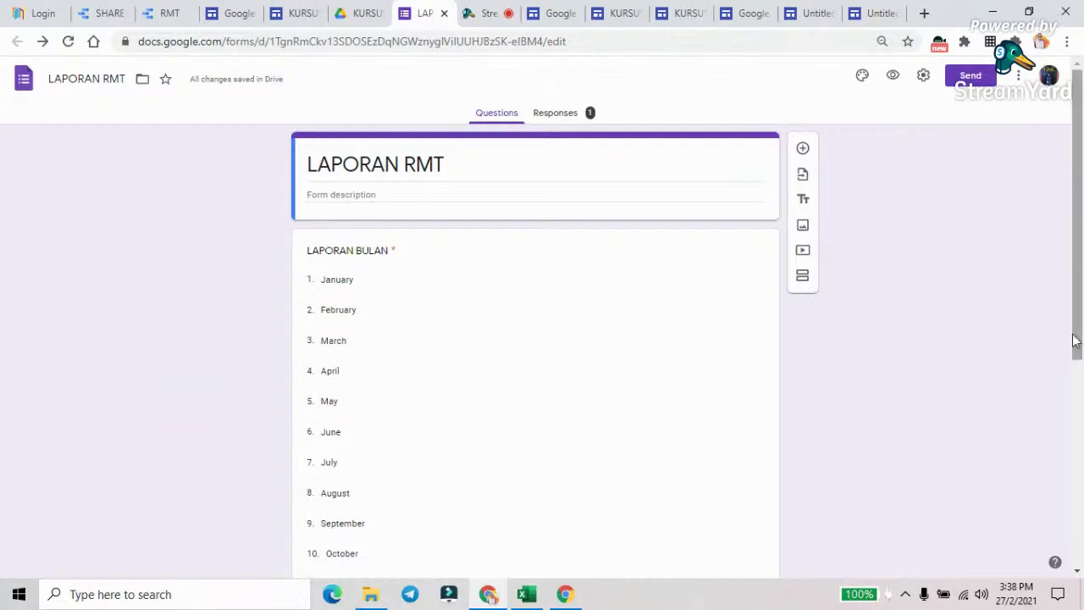
left_click(811, 15)
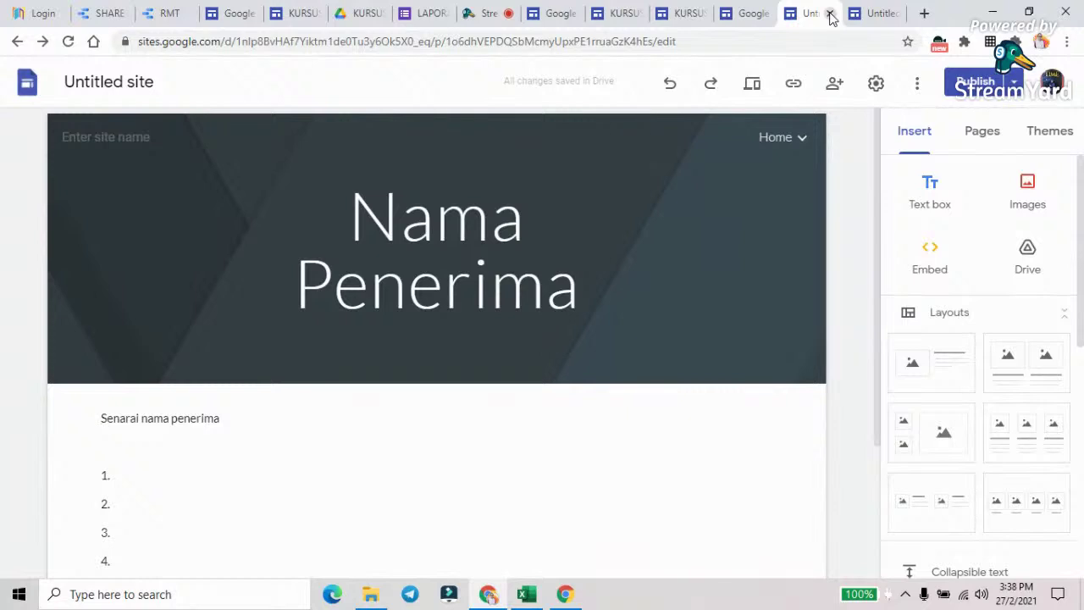
left_click(831, 14)
left_click(830, 14)
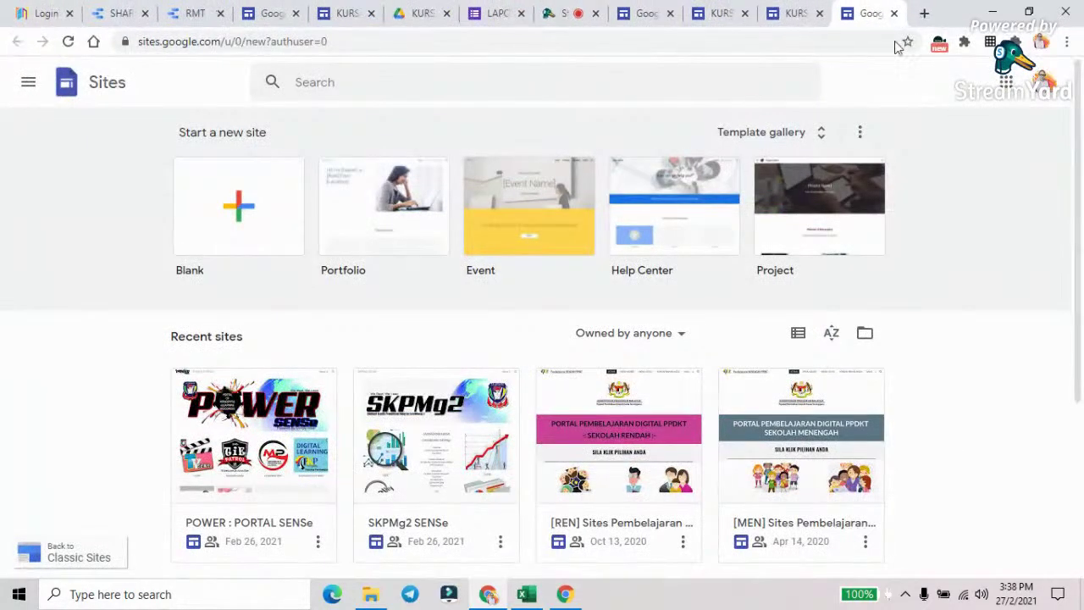
Review the KURSUS DASHBOARD home page in the site editor, from its title and welcome banner to the PENERIMA RMT, KEHADIRAN and LAPORAN links
left_click(796, 14)
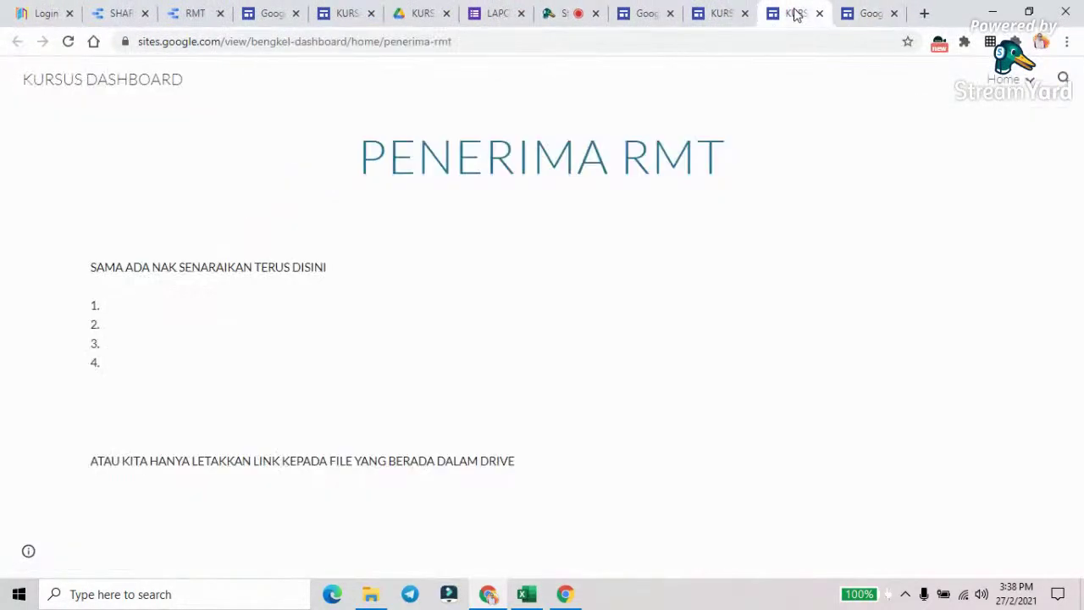
left_click(725, 14)
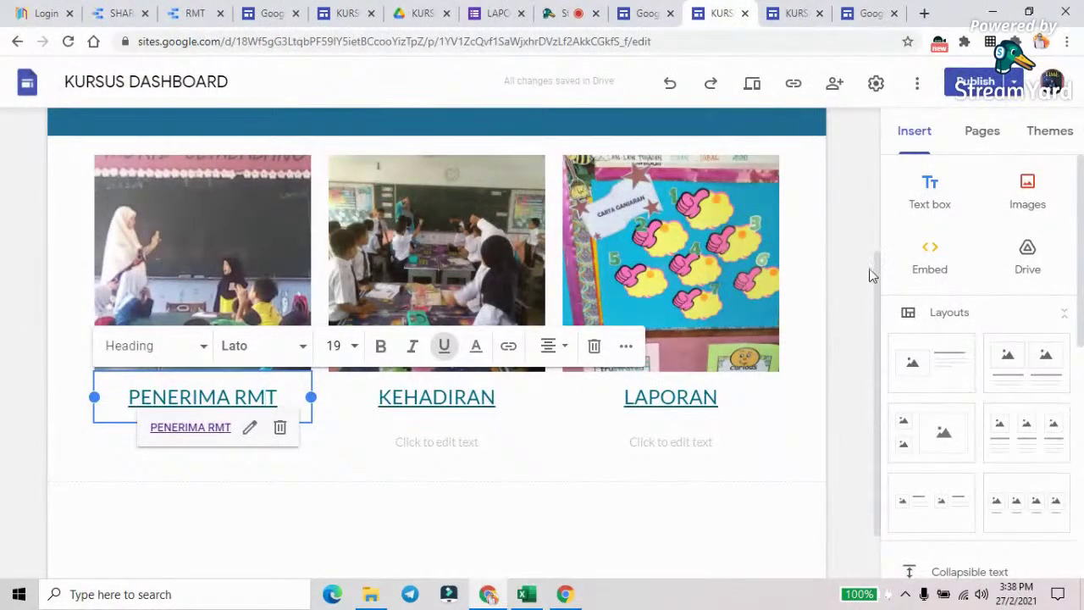
scroll(871, 273, "up", 5)
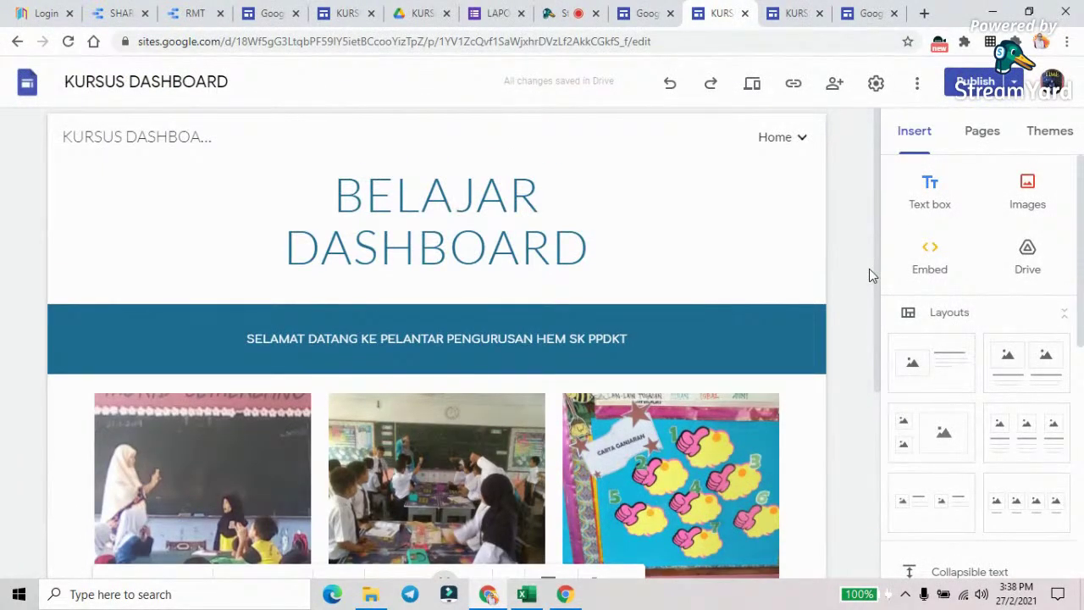
scroll(865, 285, "down", 2)
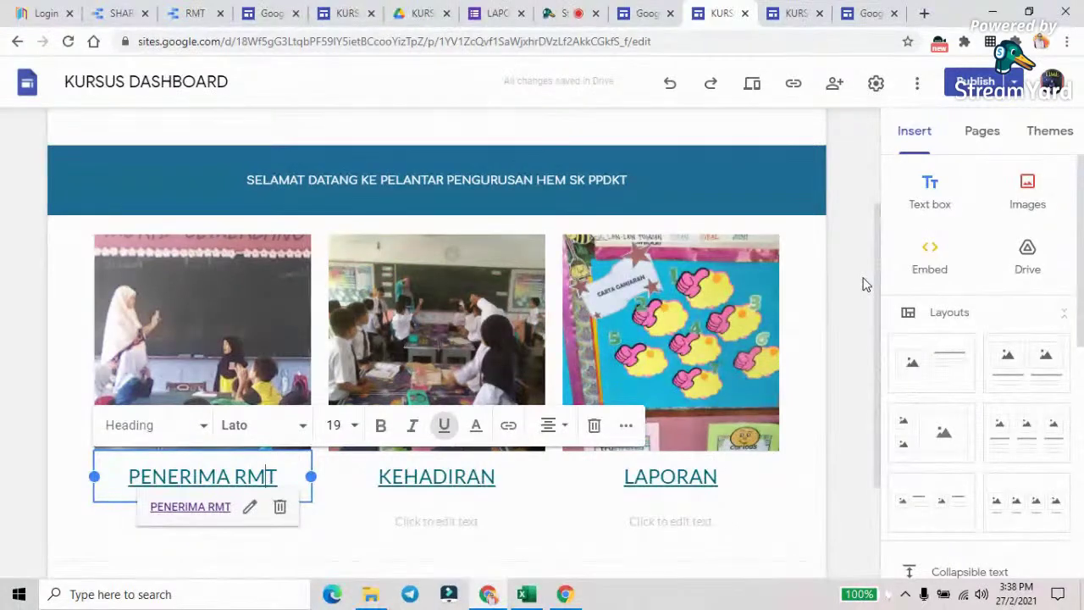
scroll(866, 285, "up", 2)
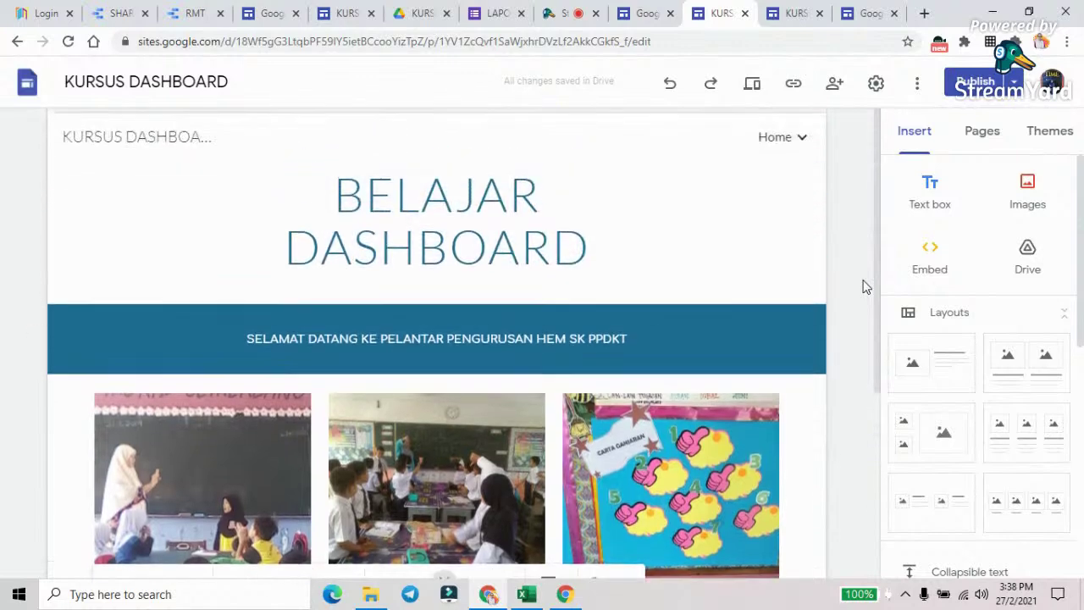
scroll(866, 286, "down", 2)
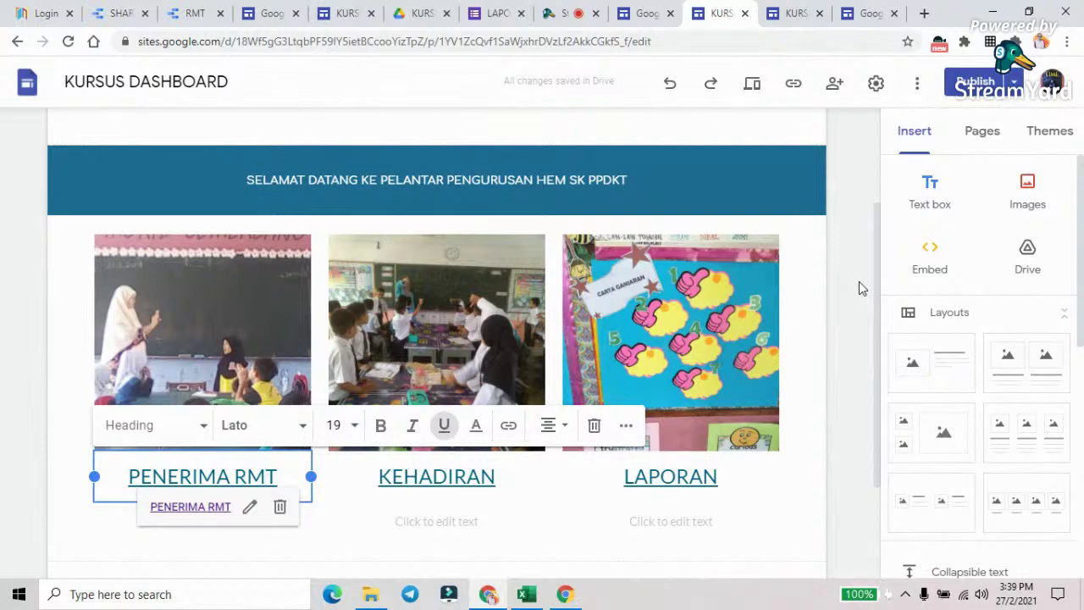
mouse_move(878, 291)
left_mouse_down()
mouse_move(877, 186)
mouse_move(868, 302)
left_mouse_up()
left_click(867, 304)
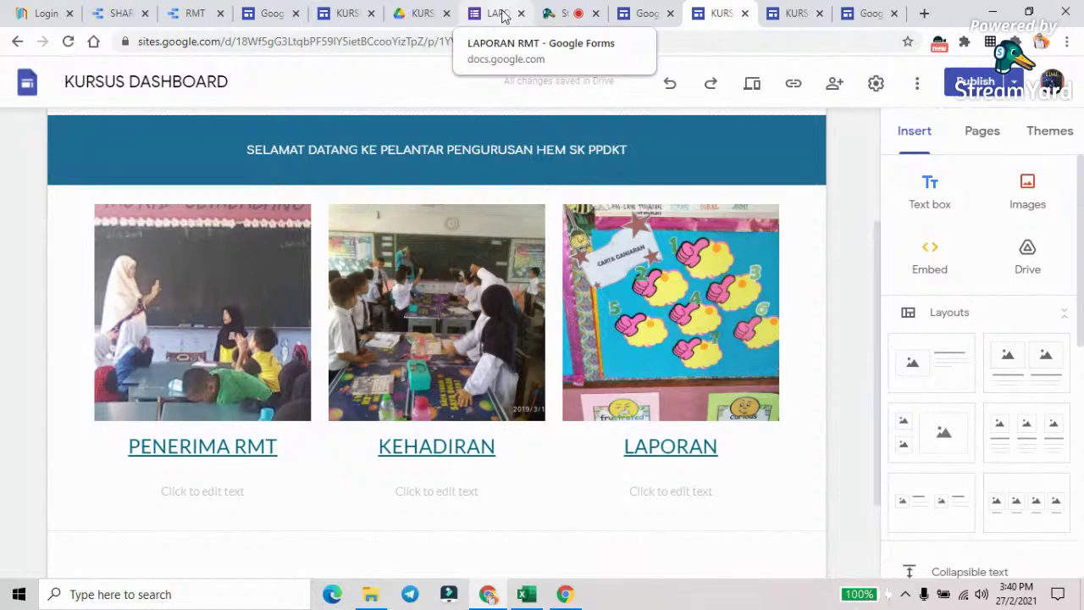
Switch to Google Drive and open the RMT form from the KURSUS folder
left_click(421, 13)
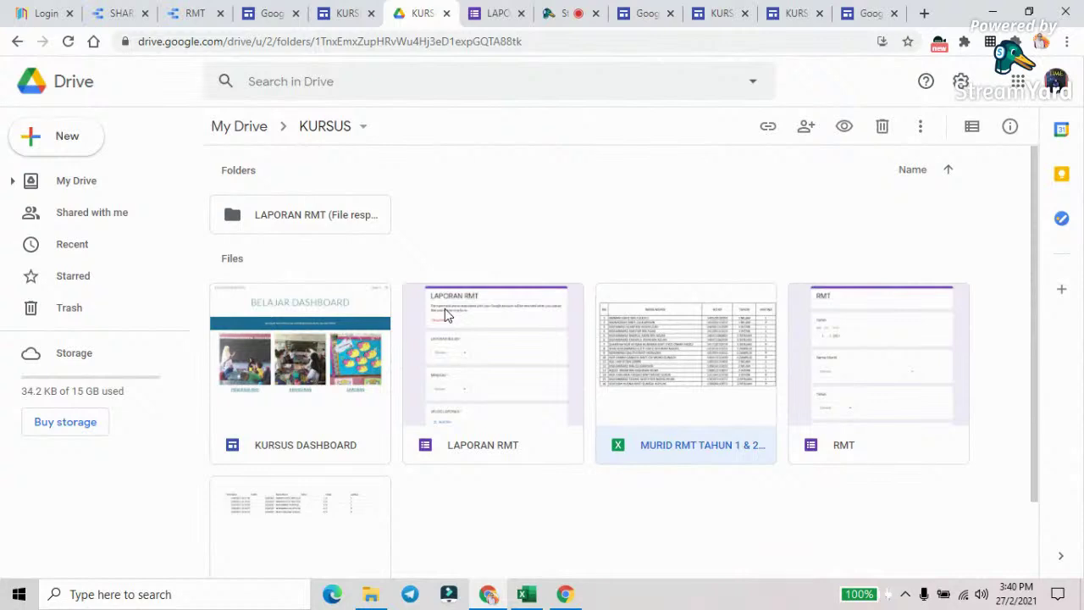
double_click(884, 356)
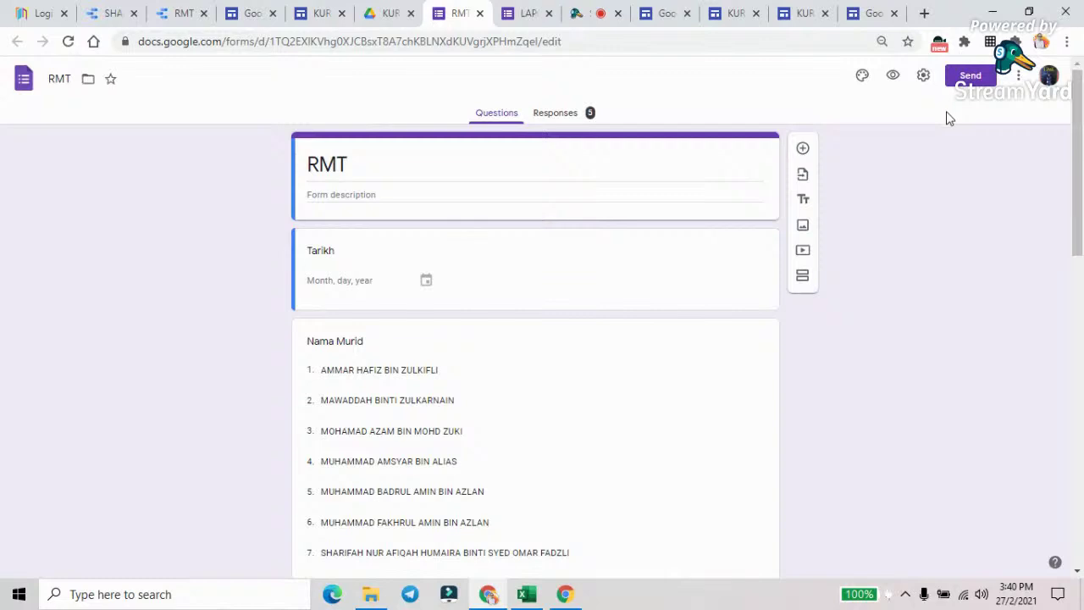
scroll(646, 258, "down", 10)
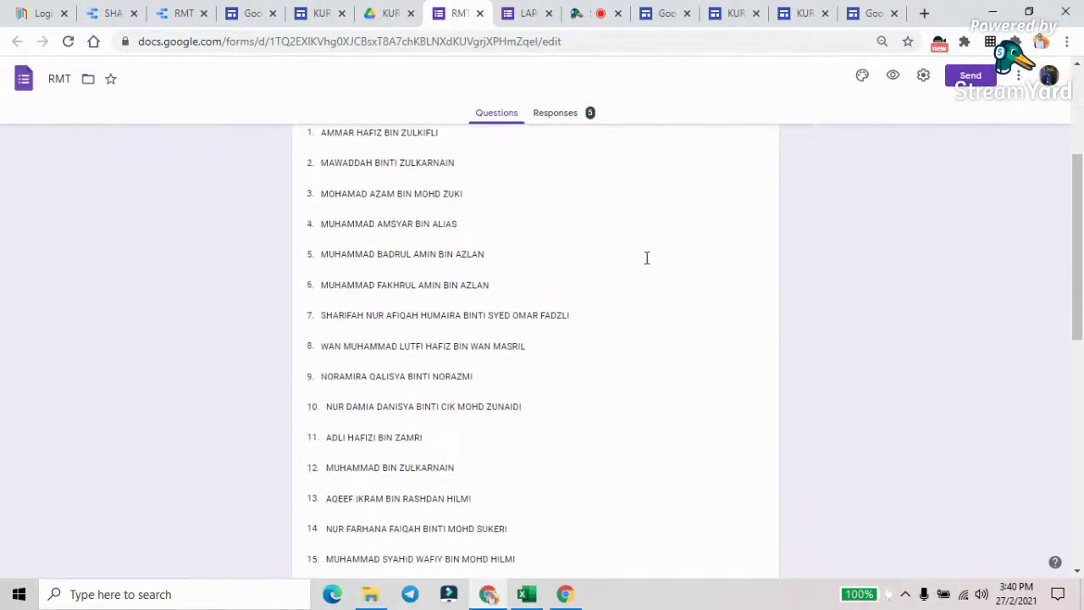
scroll(648, 265, "up", 5)
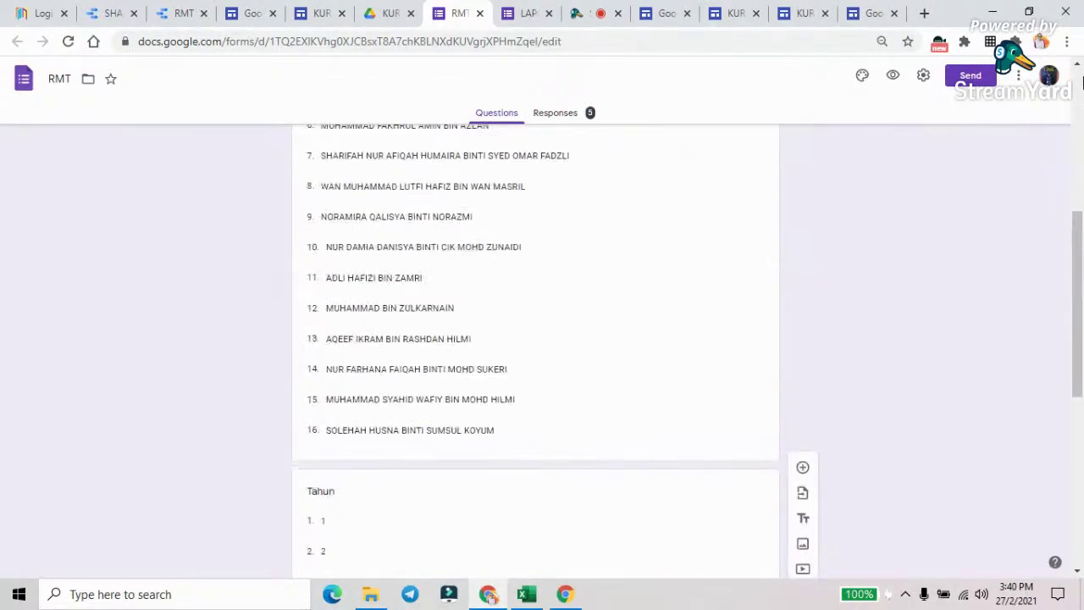
Enlarge the browser display of the RMT form to 100% zoom
left_click(1067, 42)
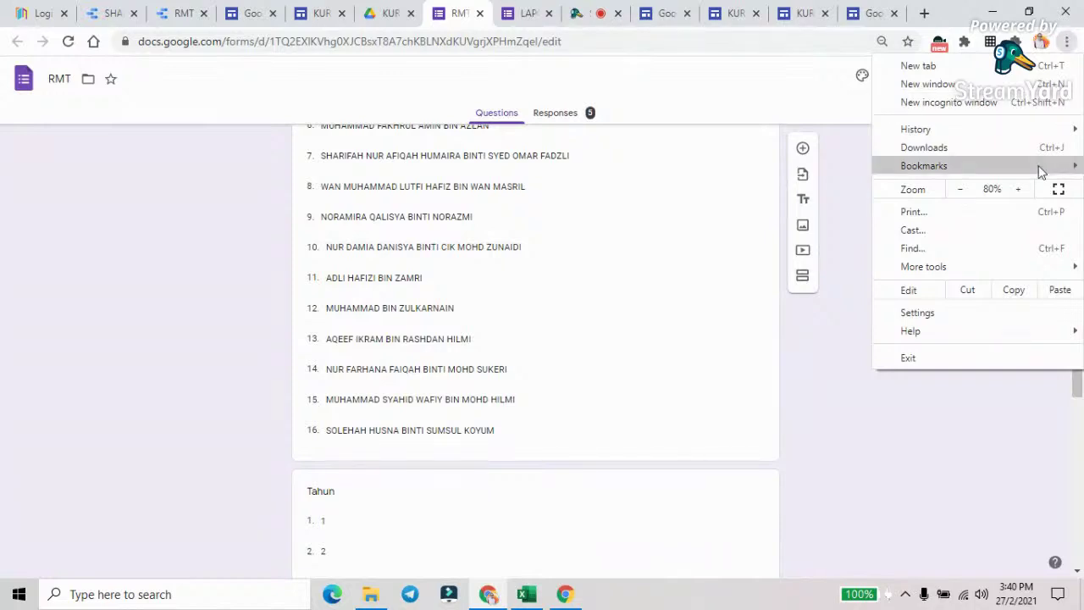
left_click(1019, 188)
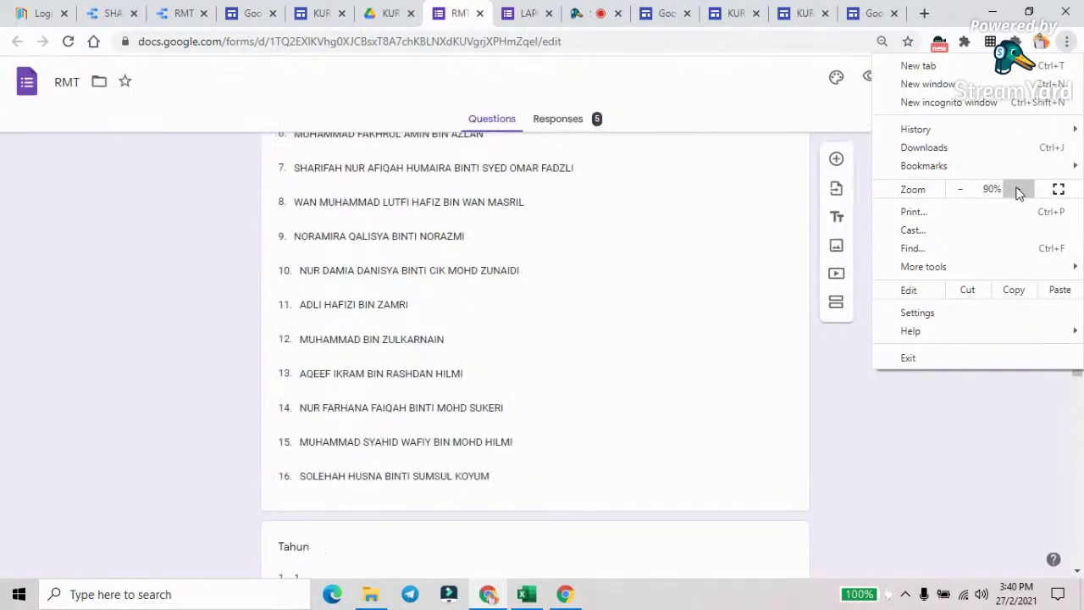
left_click(1019, 189)
left_click(1019, 191)
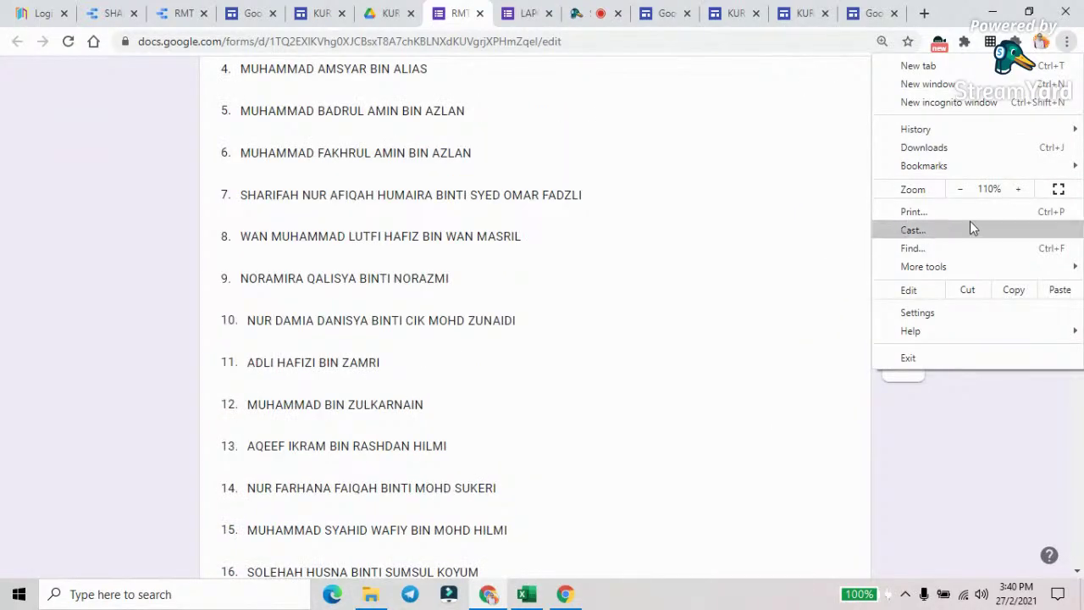
left_click(959, 189)
left_click(774, 266)
Examine the RMT form's questions and answer options, from Tarikh and Nama Murid through Tahun, Kelas and Jantina
scroll(775, 266, "up", 6)
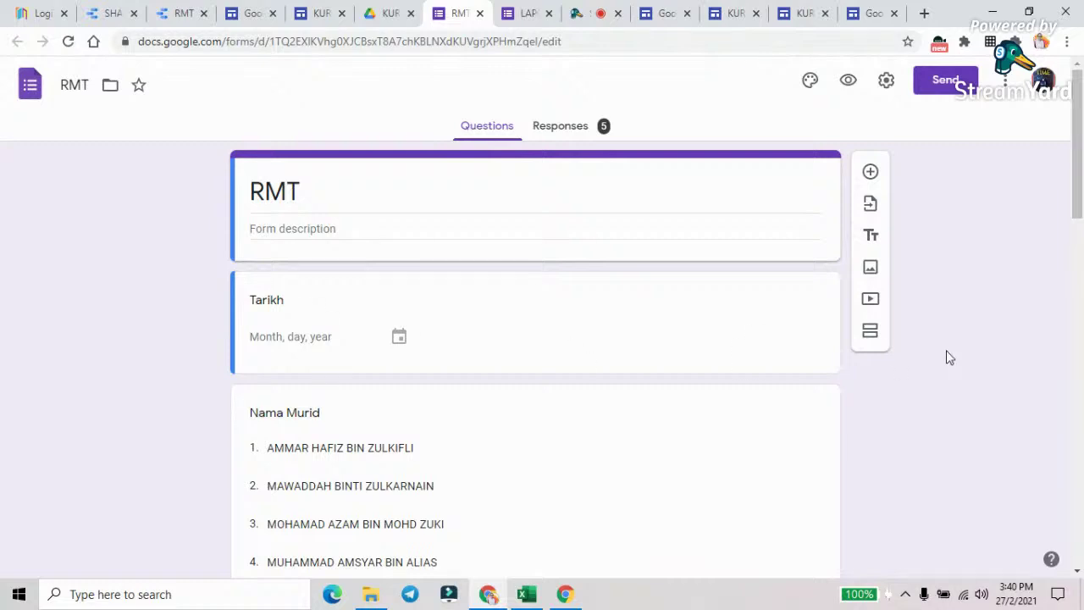
scroll(958, 356, "down", 7)
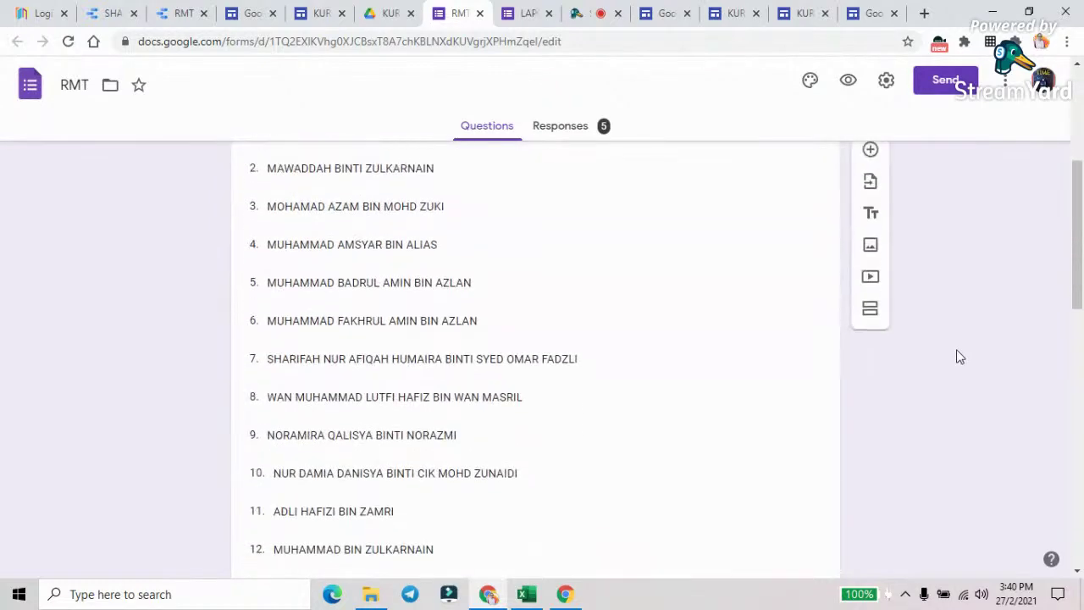
scroll(958, 356, "down", 6)
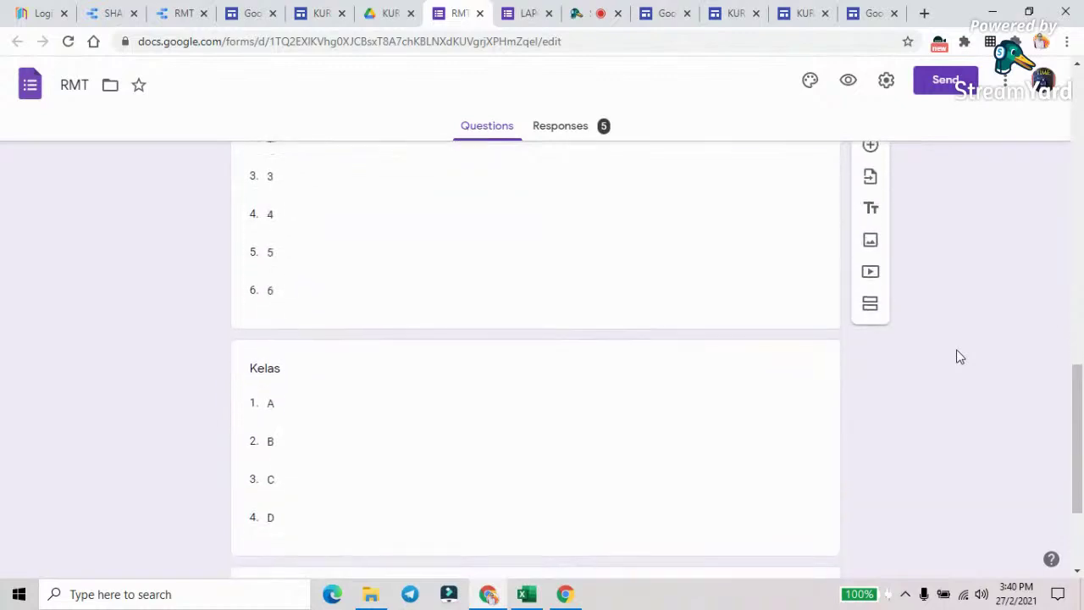
scroll(958, 356, "up", 6)
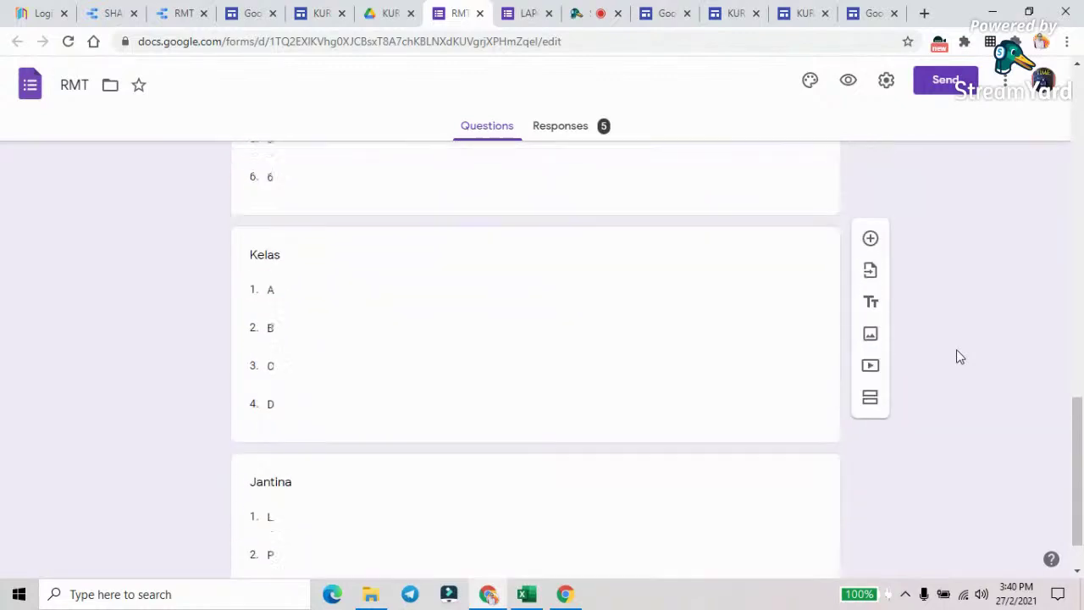
scroll(956, 356, "up", 9)
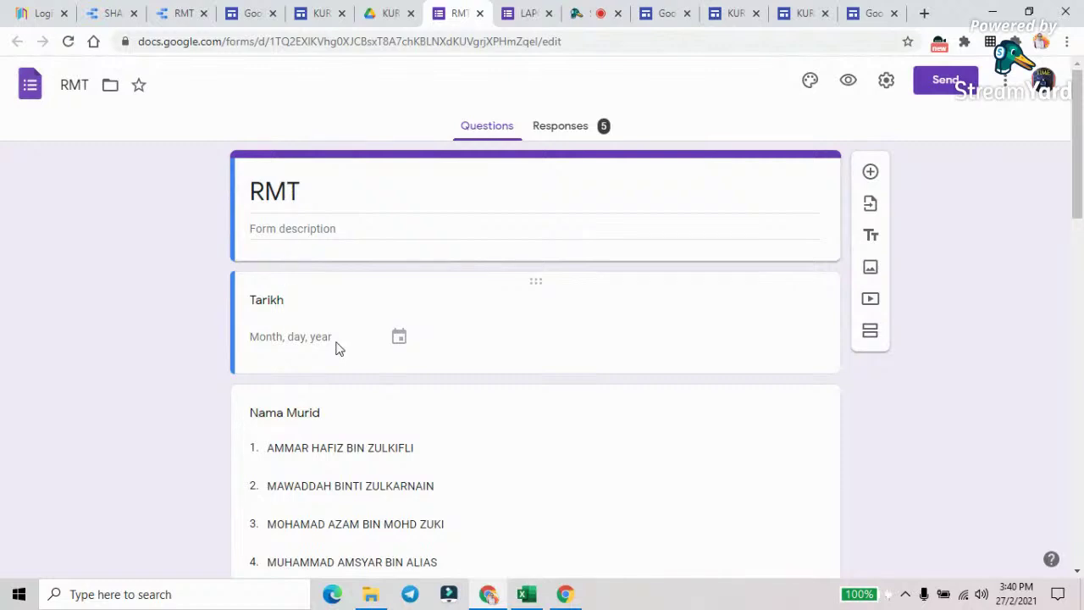
scroll(847, 416, "down", 1)
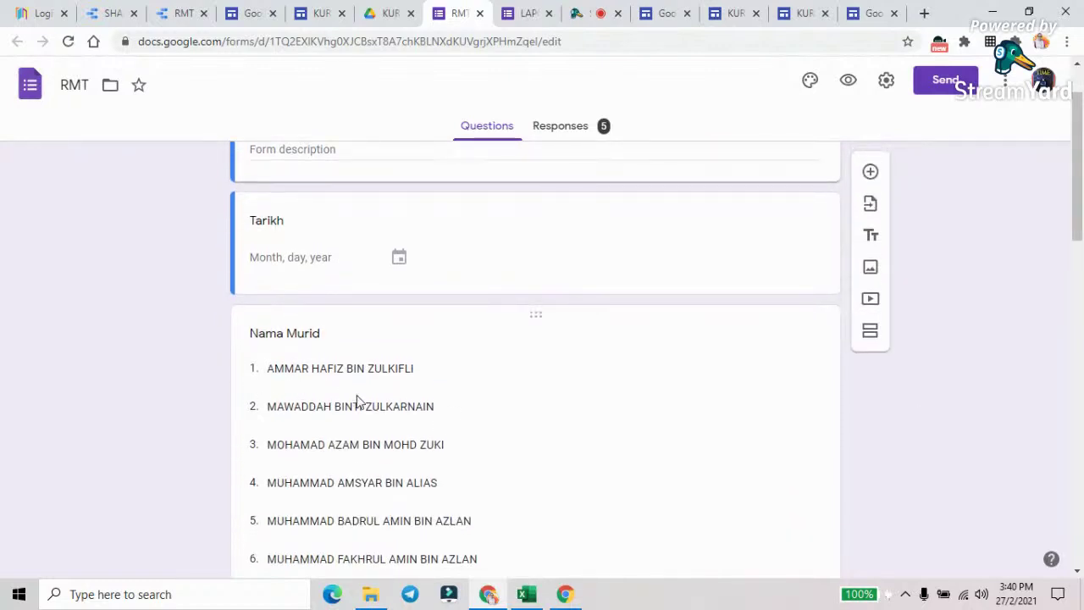
scroll(821, 468, "down", 8)
scroll(821, 466, "down", 3)
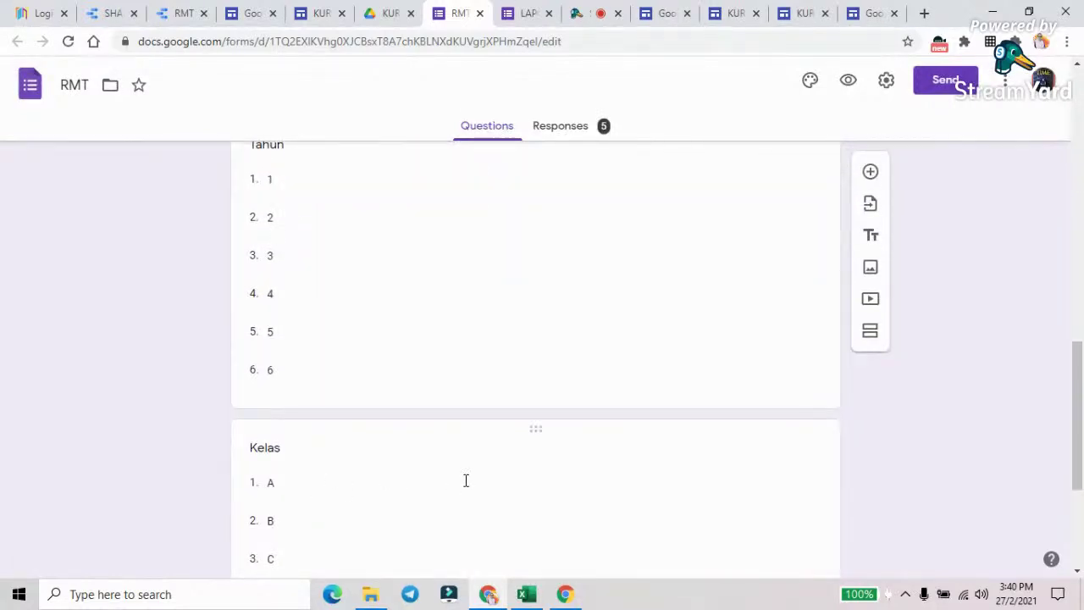
scroll(466, 480, "down", 3)
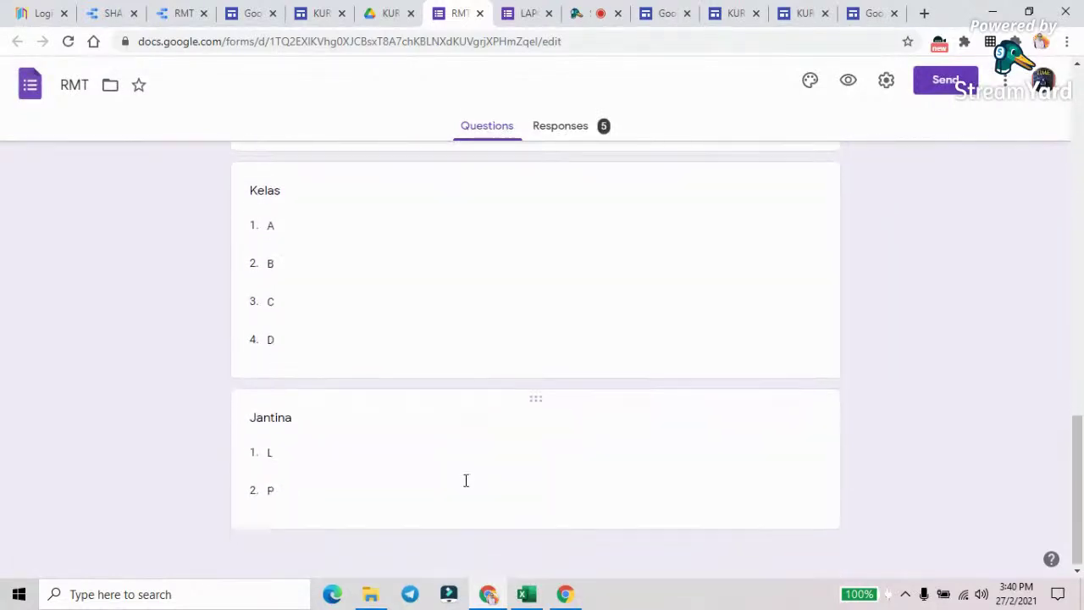
Preview the RMT form and look through its questions from Tarikh to Jantina
left_click(848, 81)
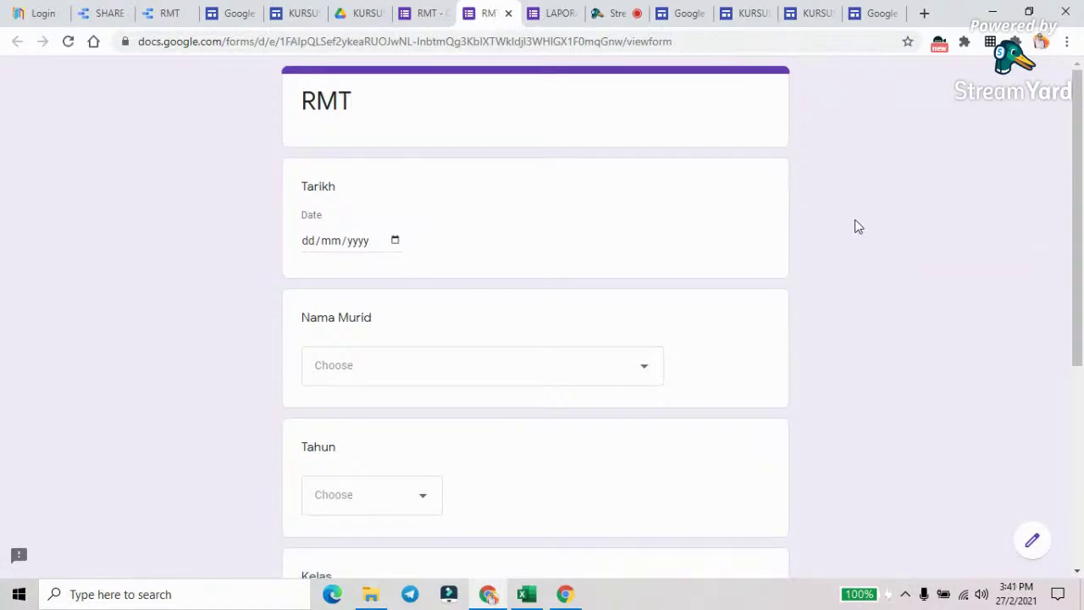
scroll(858, 226, "down", 4)
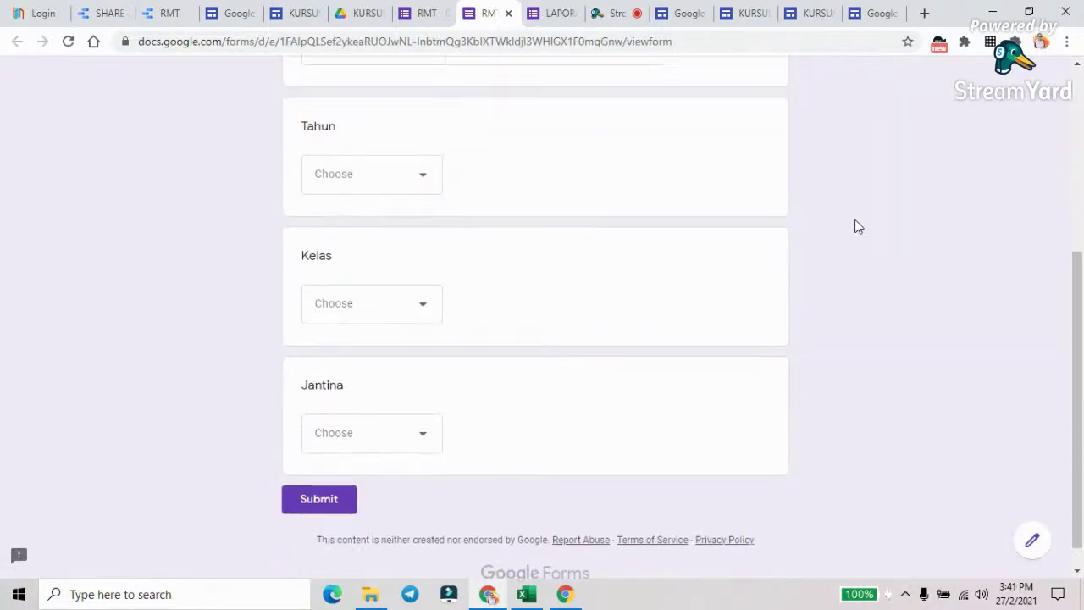
scroll(858, 226, "up", 4)
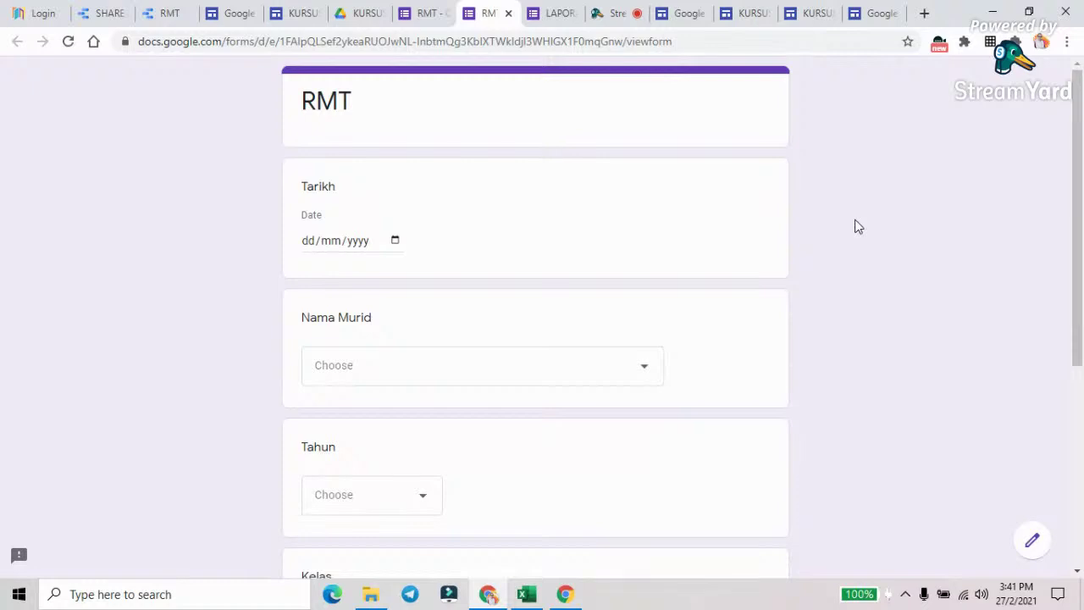
scroll(856, 225, "down", 1)
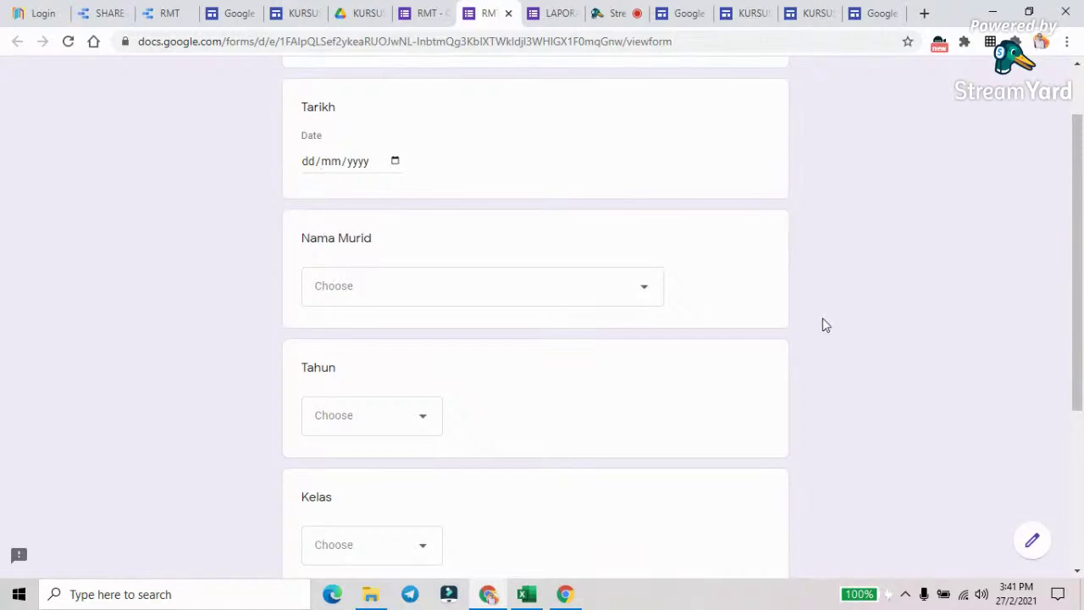
scroll(831, 325, "down", 3)
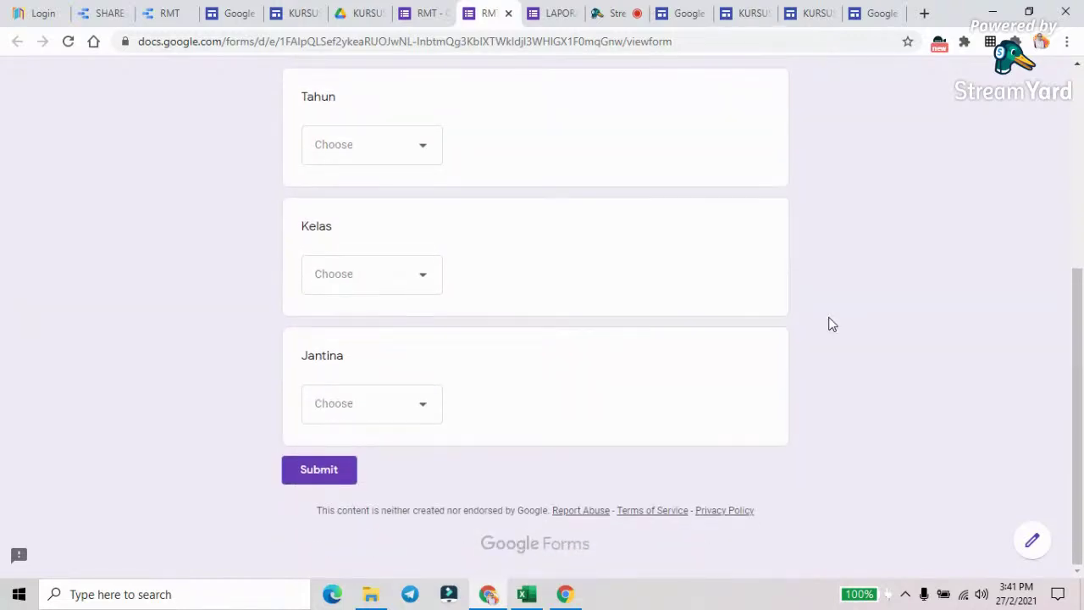
scroll(831, 325, "up", 4)
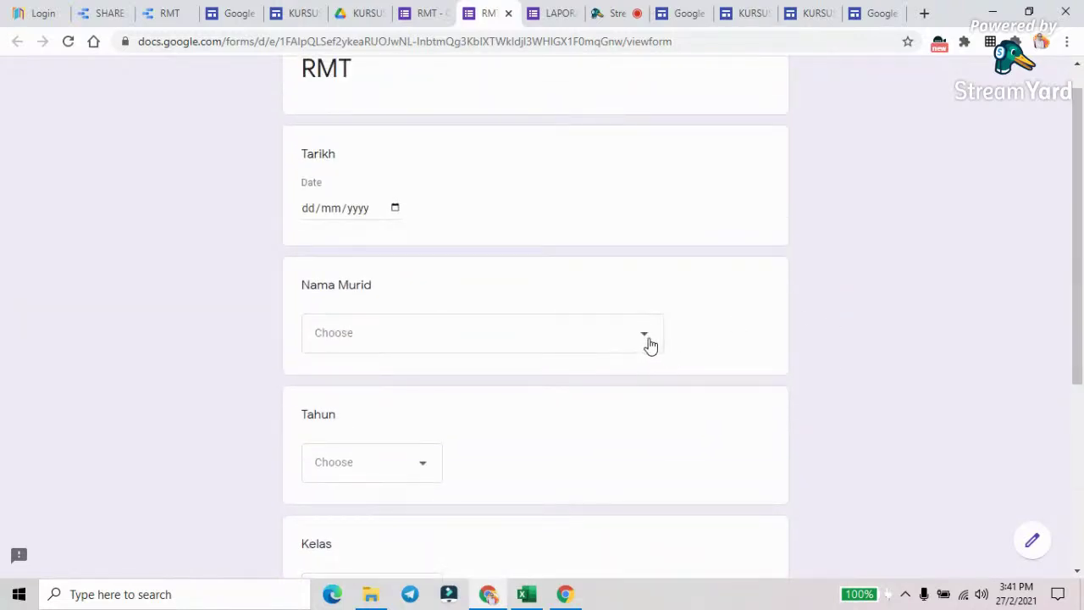
Choose a pupil's name for Nama Murid and set Tahun to 4 in the RMT form
left_click(647, 340)
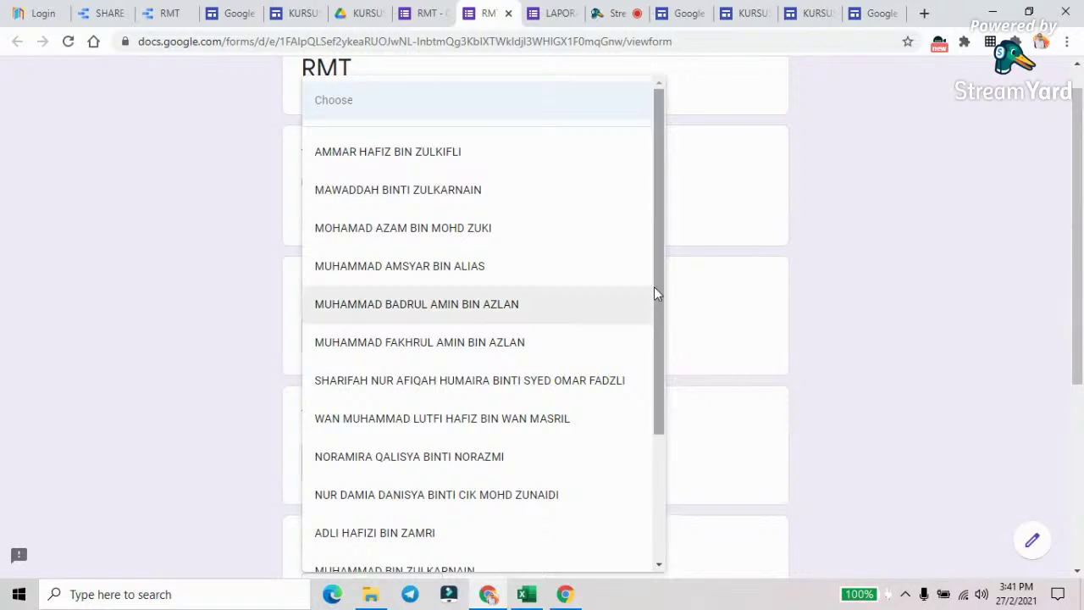
left_click_drag(659, 292, 661, 421)
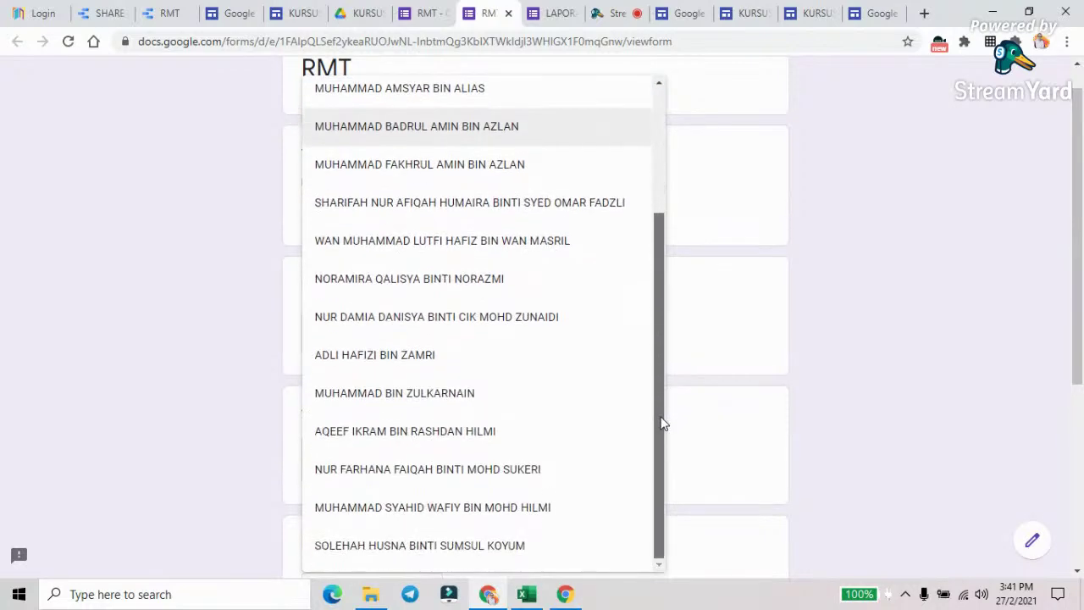
left_click(479, 437)
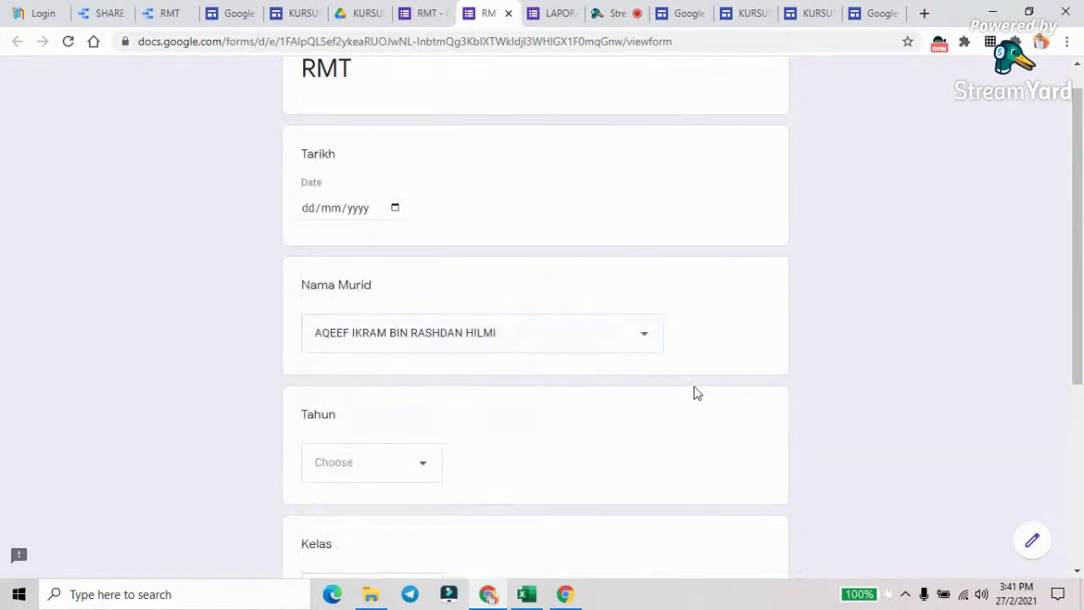
scroll(806, 370, "down", 4)
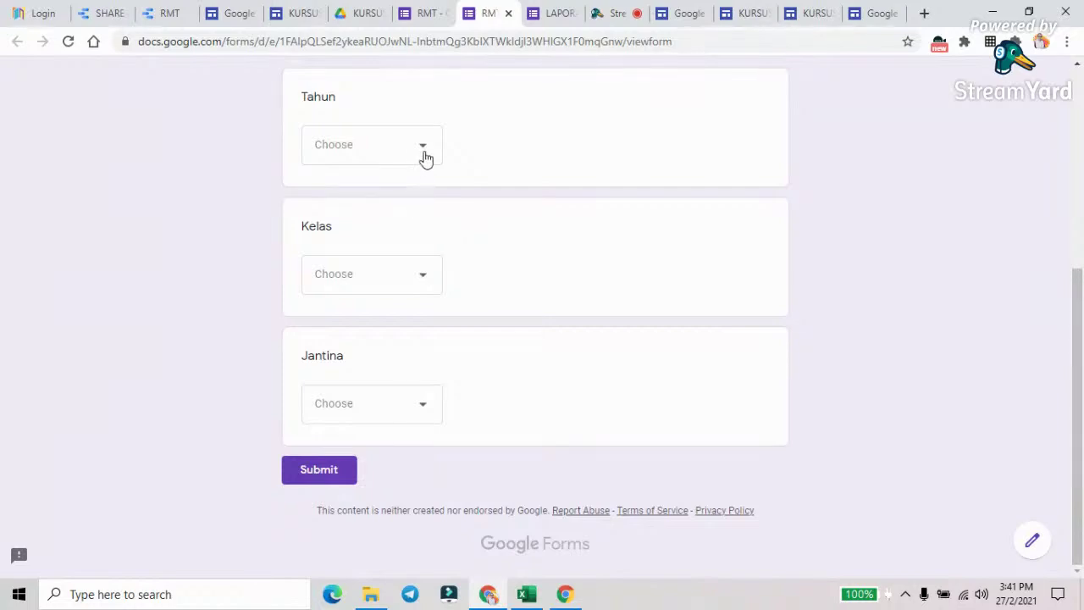
left_click(422, 157)
left_click(361, 312)
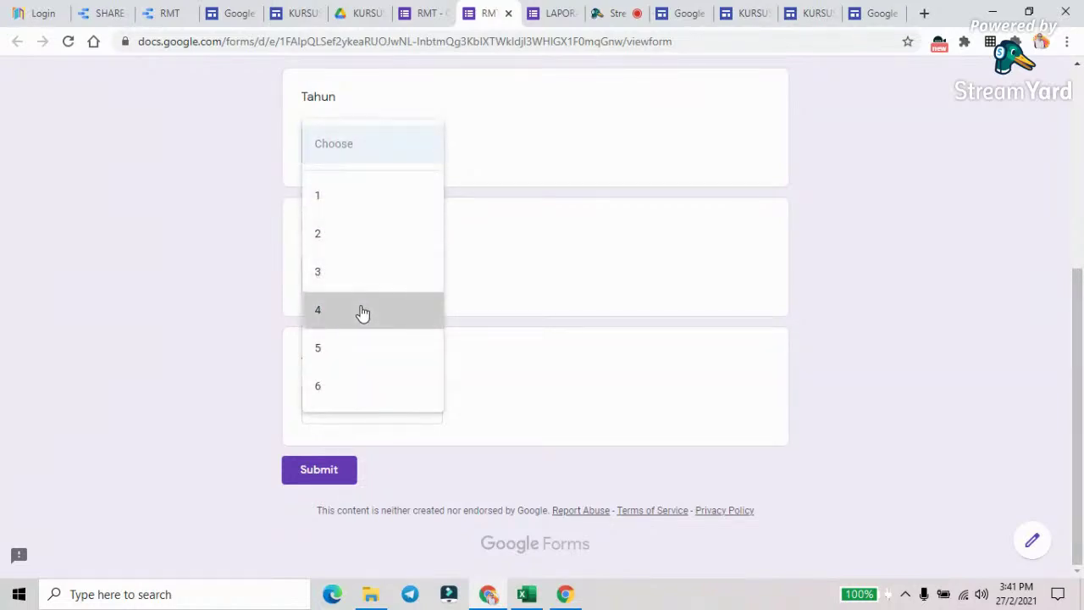
Set Kelas to B and Jantina to L, and submit the RMT form response
left_click(423, 278)
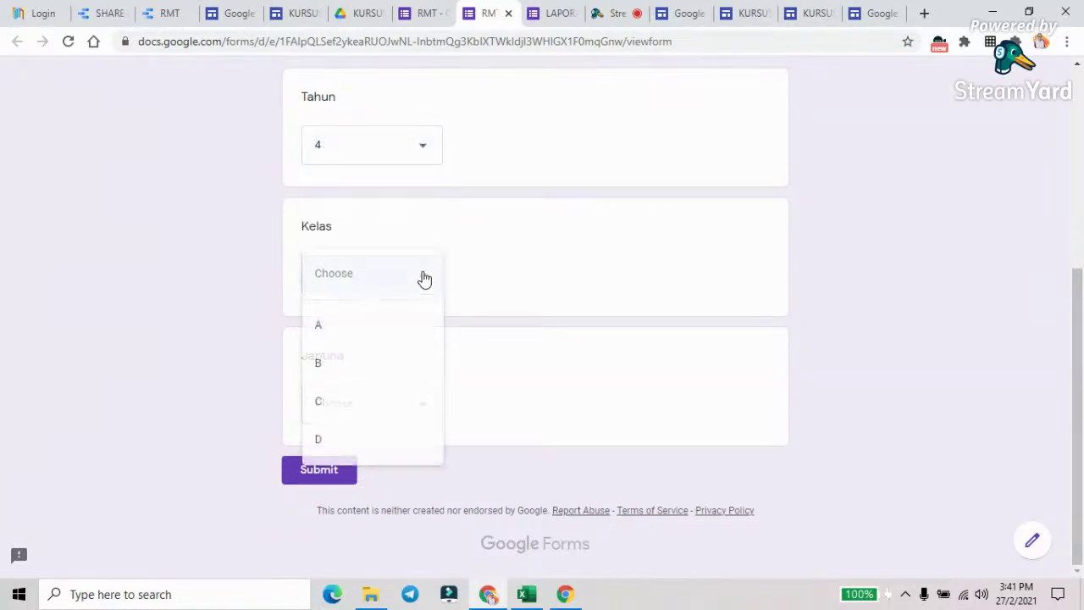
left_click(354, 366)
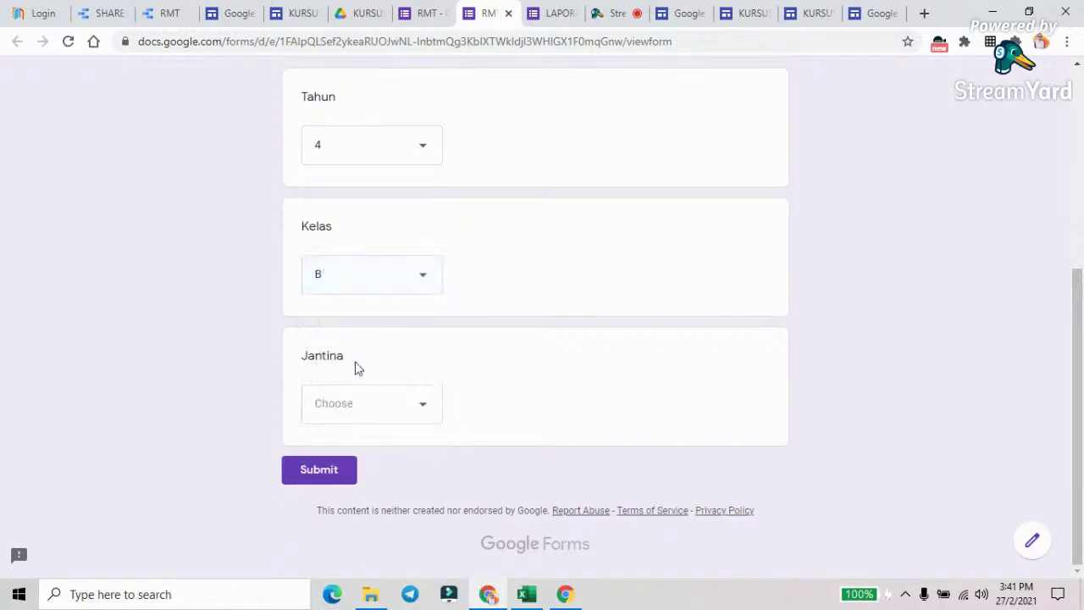
left_click(422, 411)
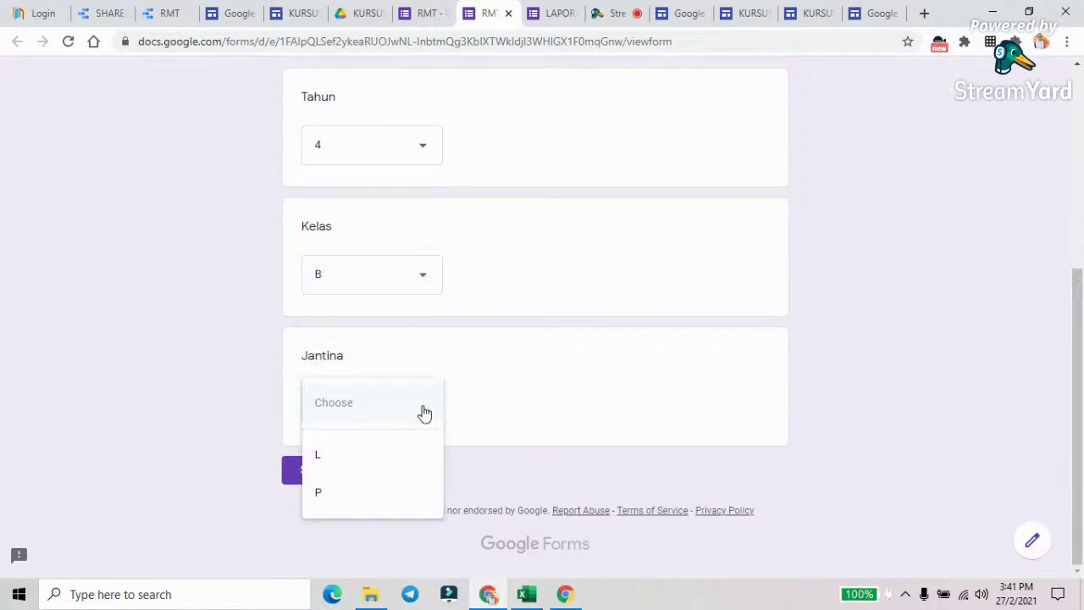
left_click(375, 462)
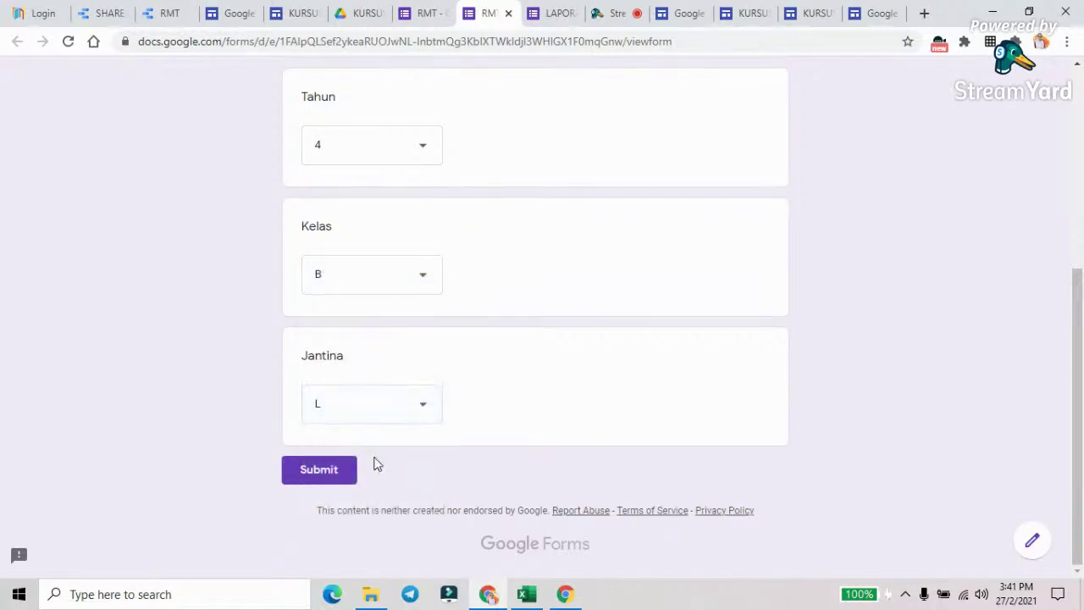
left_click(334, 470)
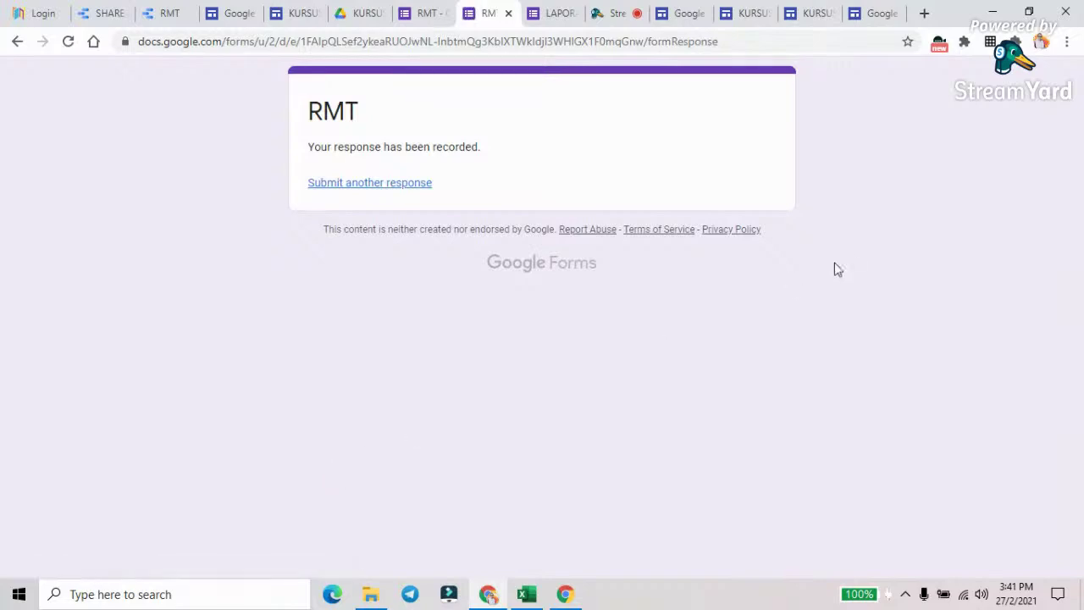
Open a blank RMT form for another response and look over its questions
left_click(405, 184)
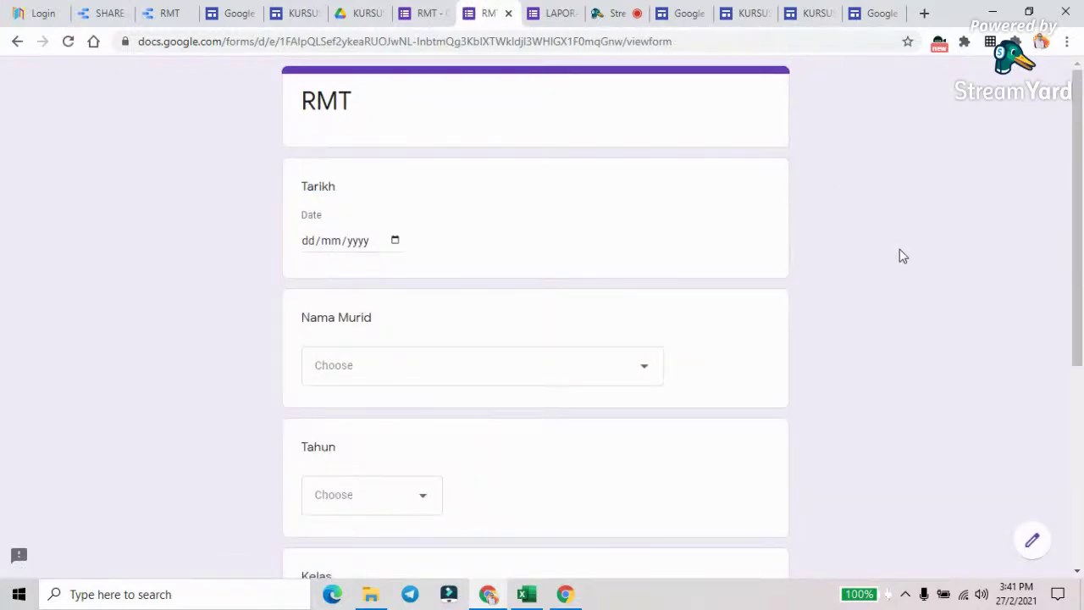
scroll(1004, 297, "down", 4)
scroll(1004, 298, "up", 4)
left_click_drag(1080, 218, 1073, 182)
Return to the RMT form editor and review the summary charts of its responses
left_click(552, 15)
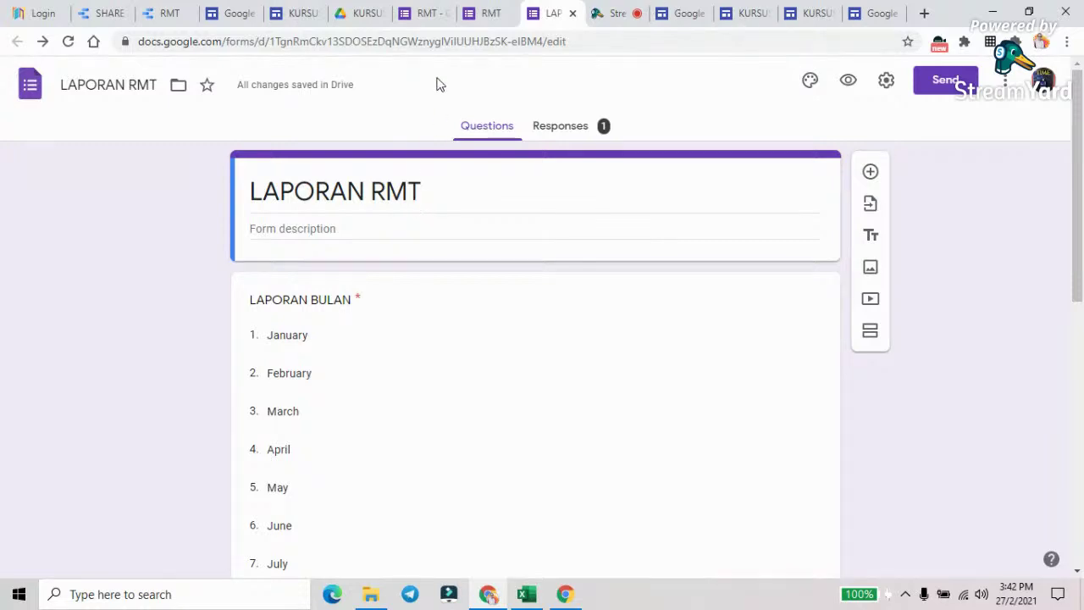
left_click(430, 15)
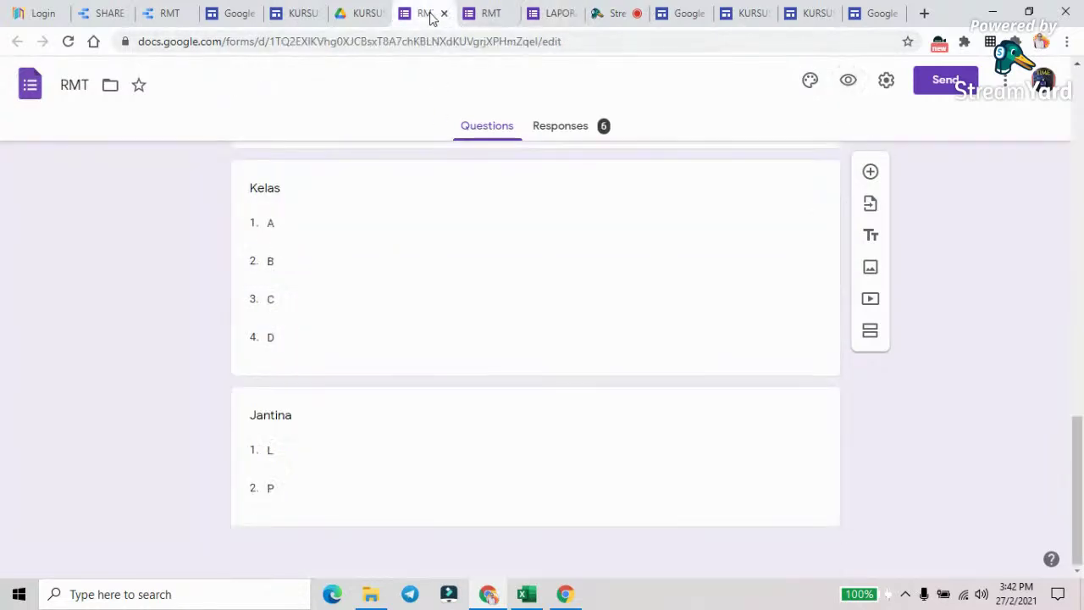
left_click(556, 127)
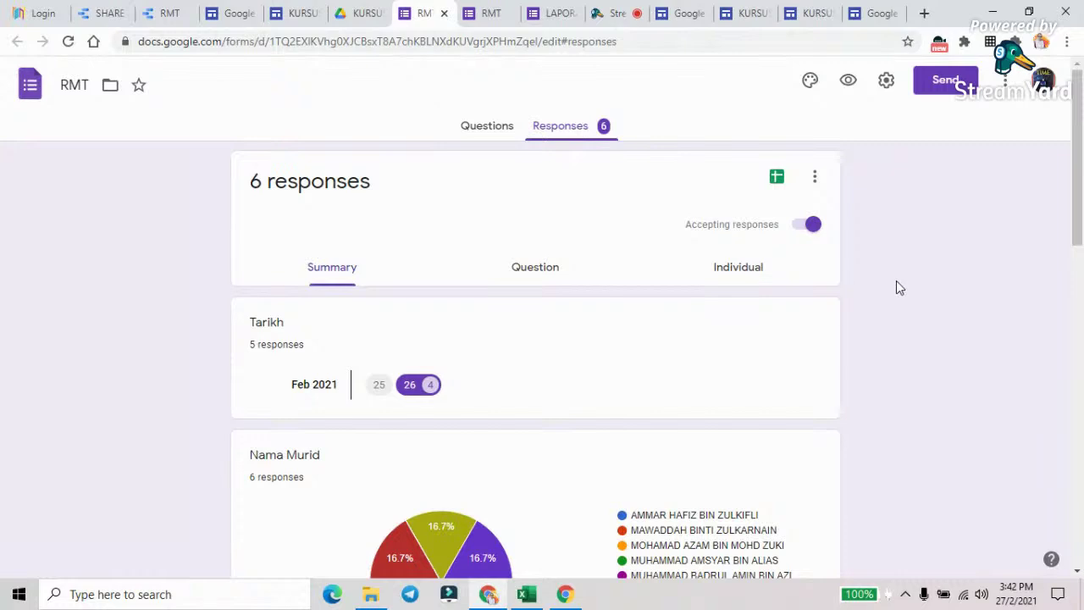
scroll(897, 285, "down", 3)
scroll(899, 288, "down", 8)
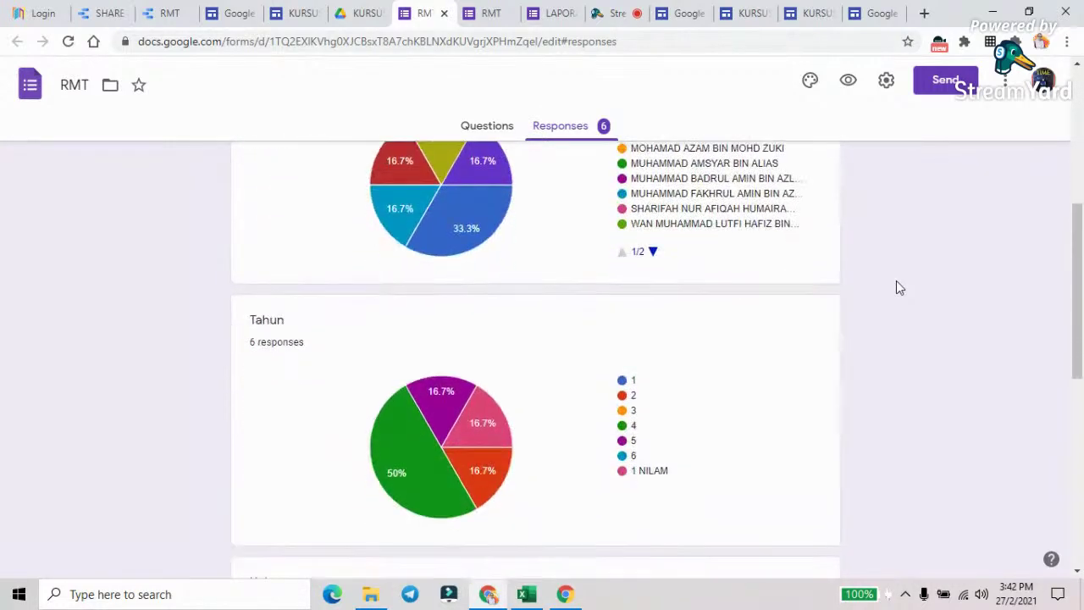
scroll(898, 286, "up", 11)
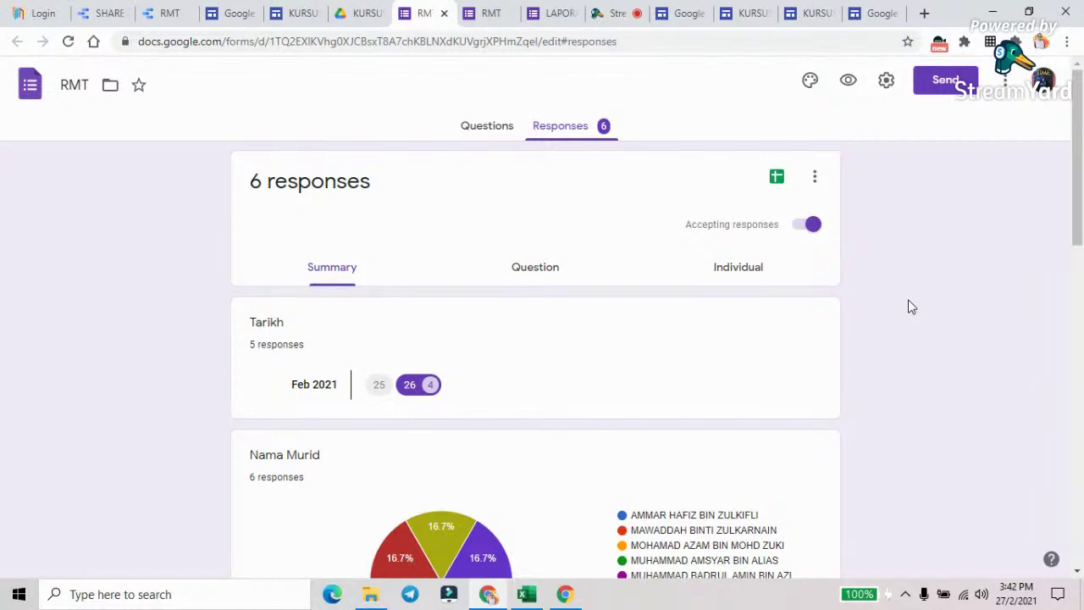
Open the RMT form's linked response spreadsheet and check the Tarikh cell of the newest entry
left_click(776, 178)
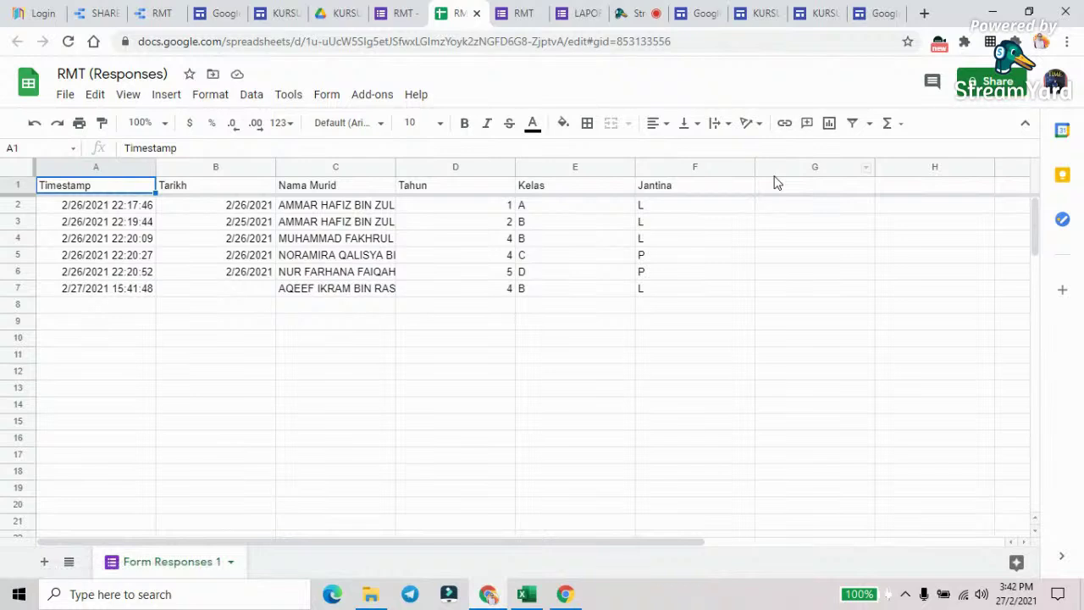
left_click(253, 290)
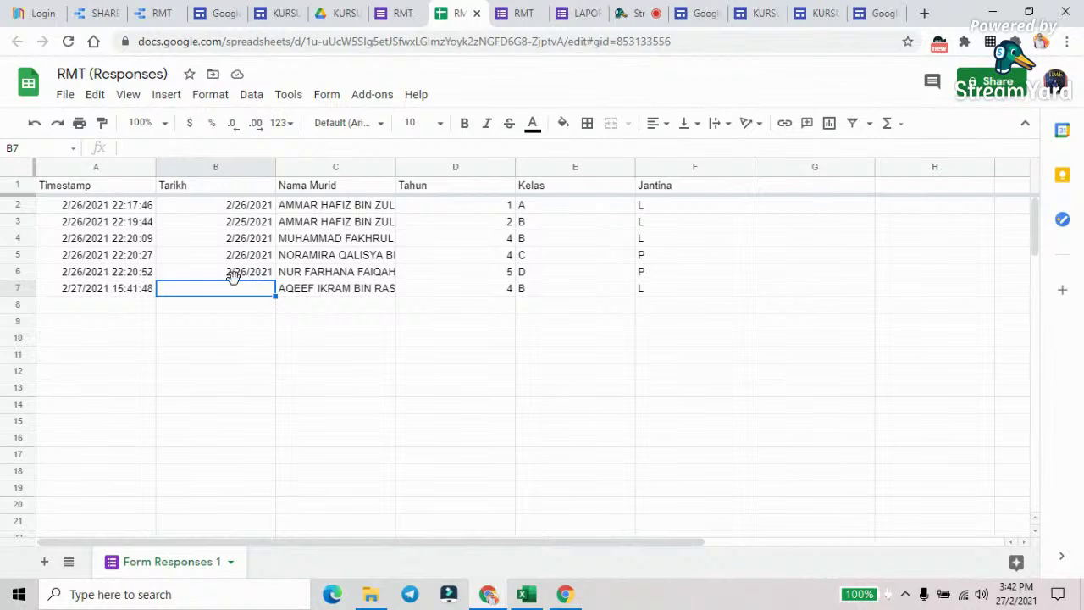
left_click(241, 308)
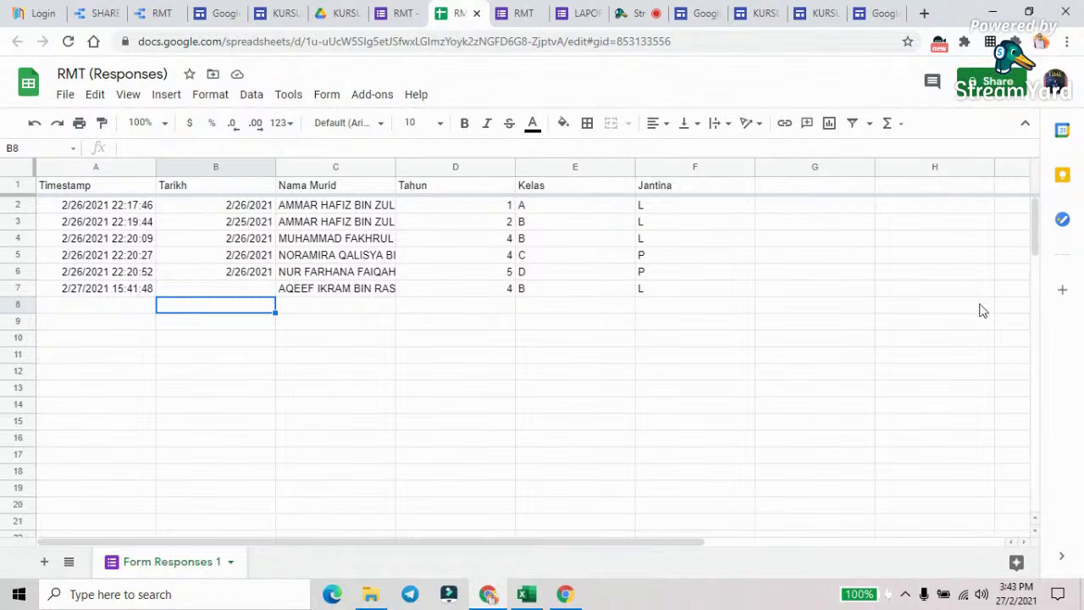
Widen the Nama Murid column in the RMT (Responses) spreadsheet
scroll(962, 310, "down", 3)
scroll(962, 310, "up", 3)
left_click_drag(395, 169, 442, 172)
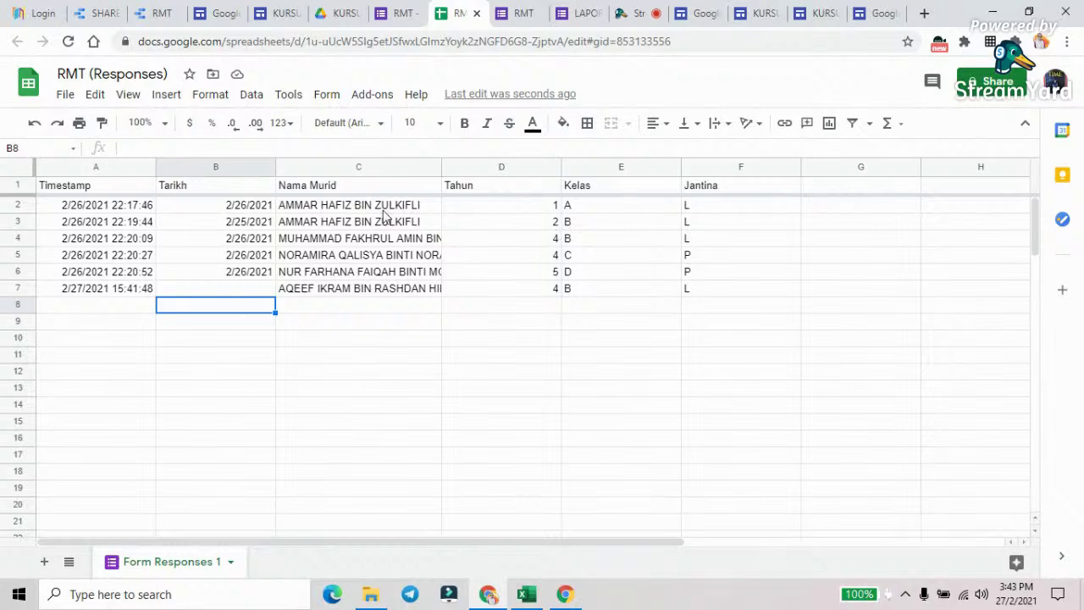
Close the SHARE AND USE report and the Login page, and switch to the RMT report in Google Data Studio
left_click(164, 21)
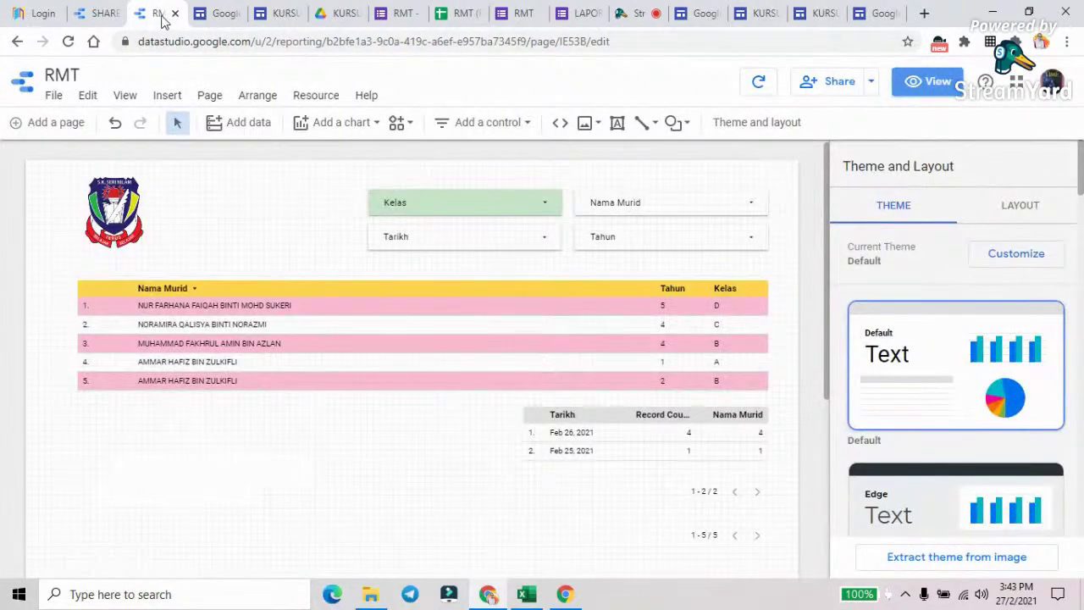
left_click(113, 15)
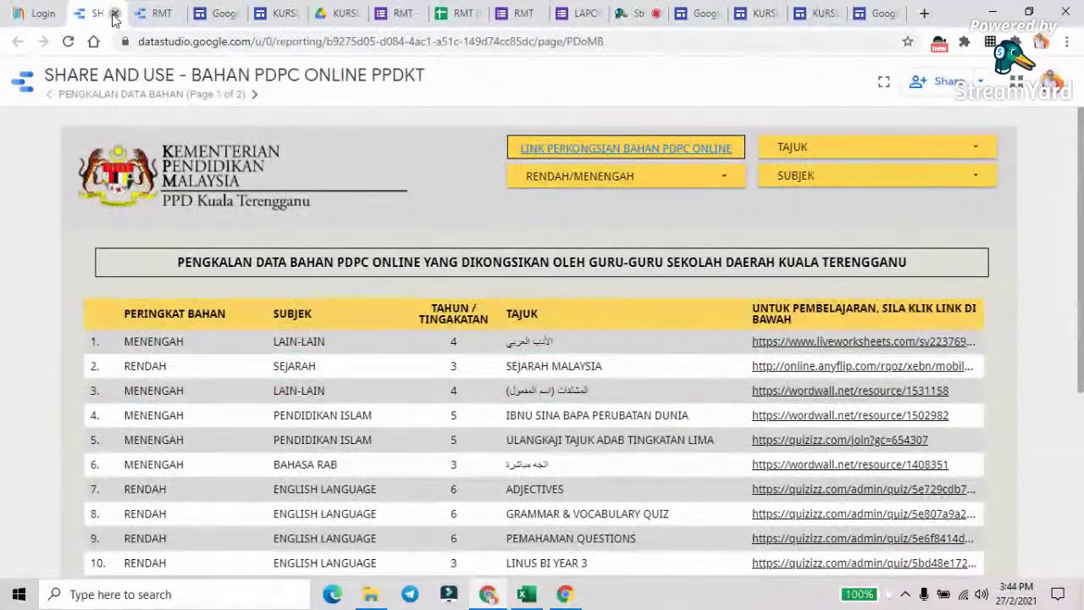
left_click(113, 15)
left_click(49, 14)
left_click(55, 14)
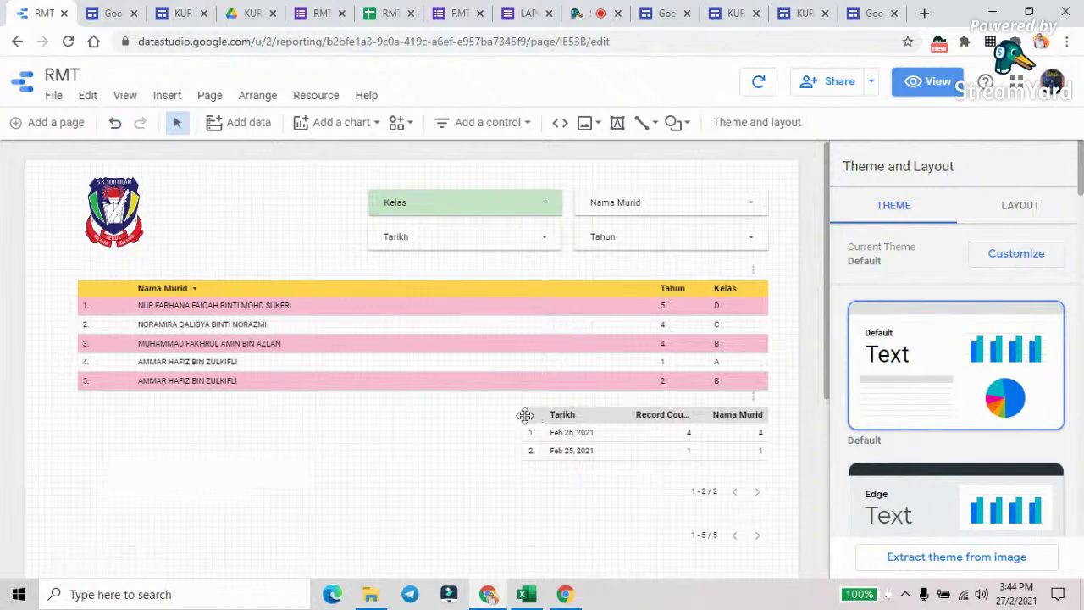
Compare the RMT report's tables with the rows in the RMT (Responses) spreadsheet
scroll(561, 398, "down", 4)
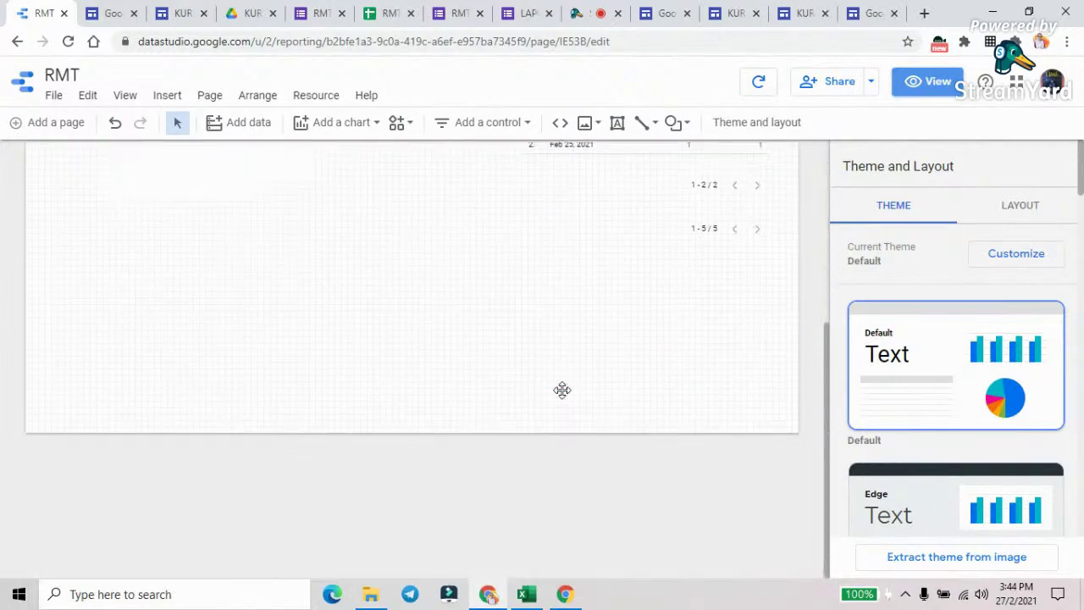
scroll(562, 388, "up", 4)
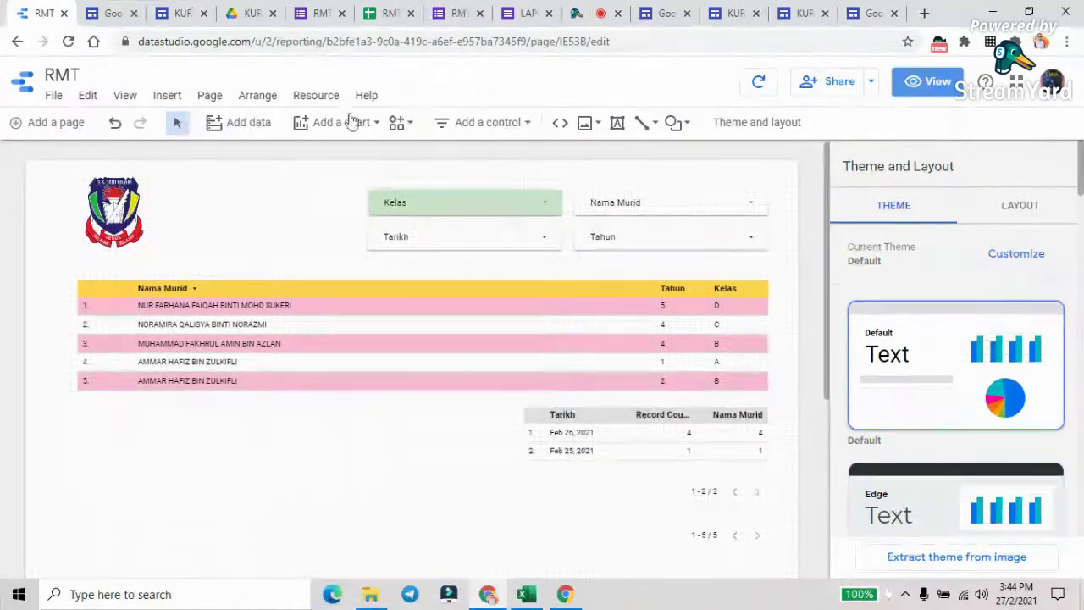
left_click(378, 18)
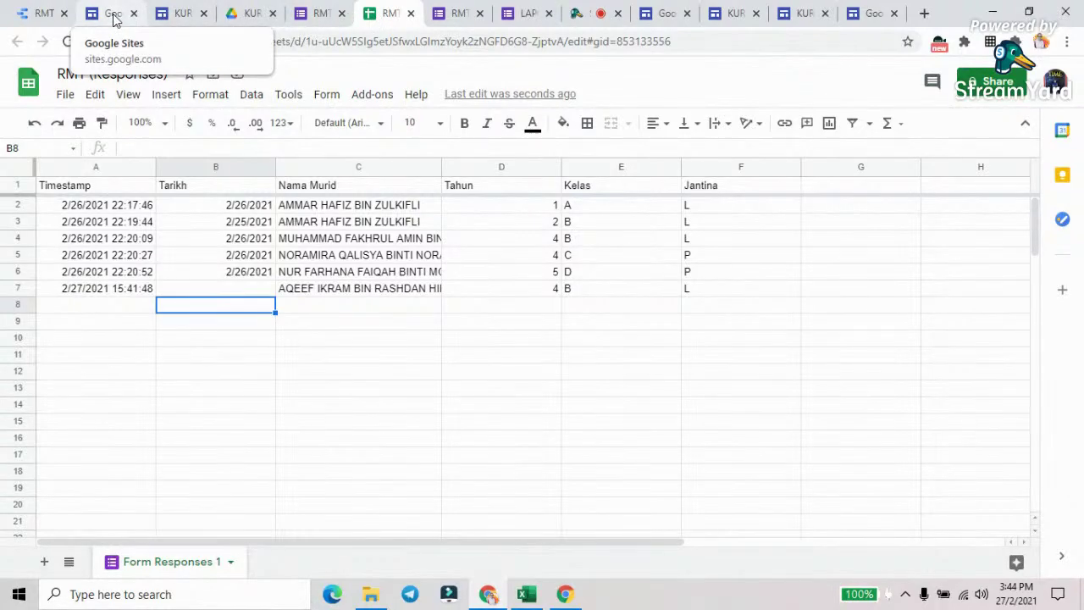
left_click(42, 14)
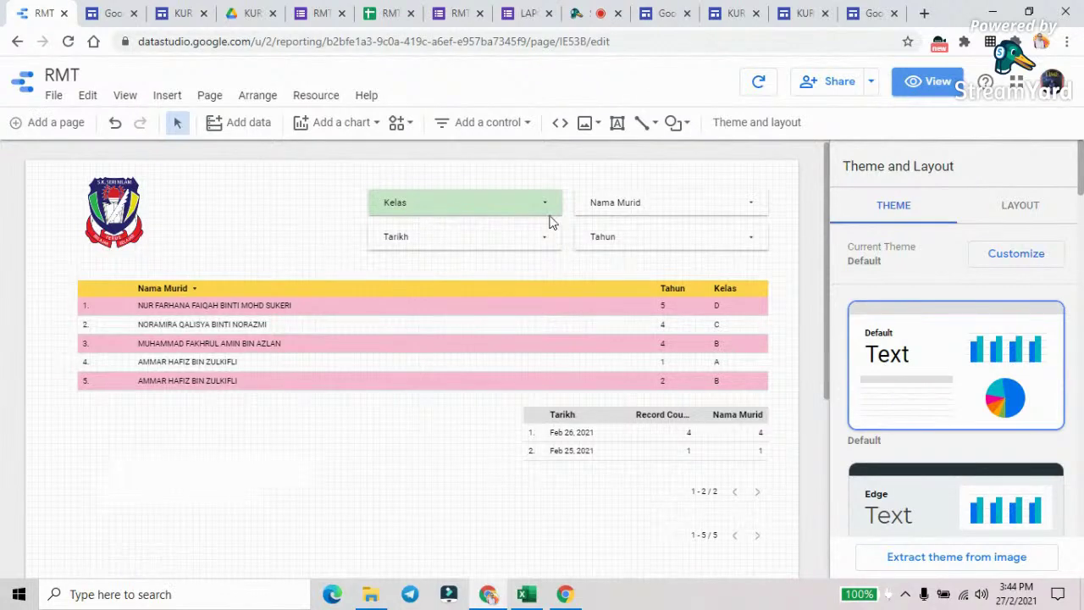
Switch the RMT report to view mode and filter Kelas to only B
left_click(932, 81)
left_click(703, 180)
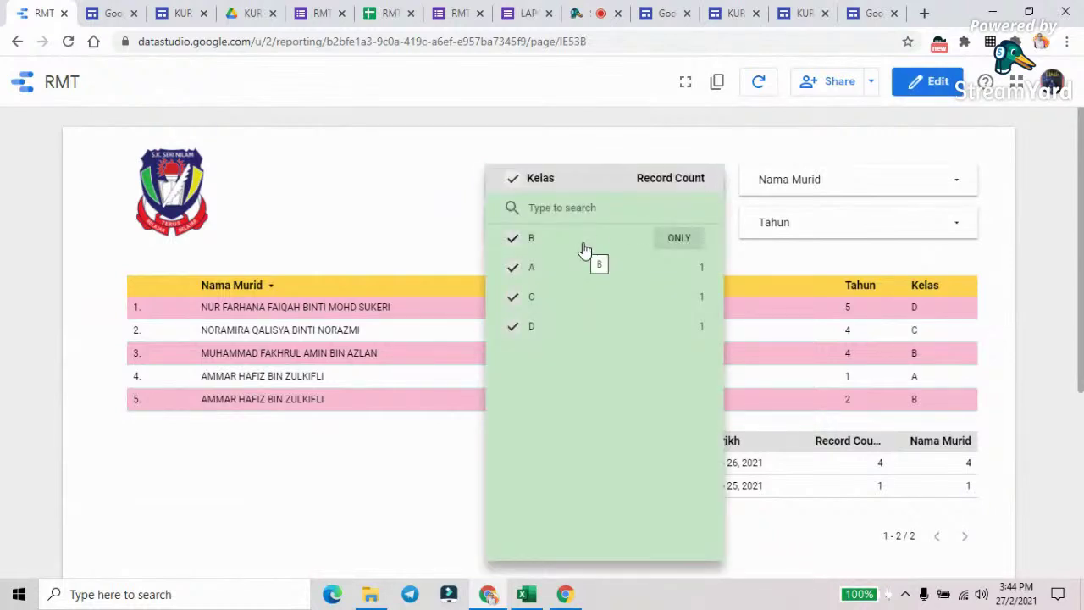
left_click(679, 238)
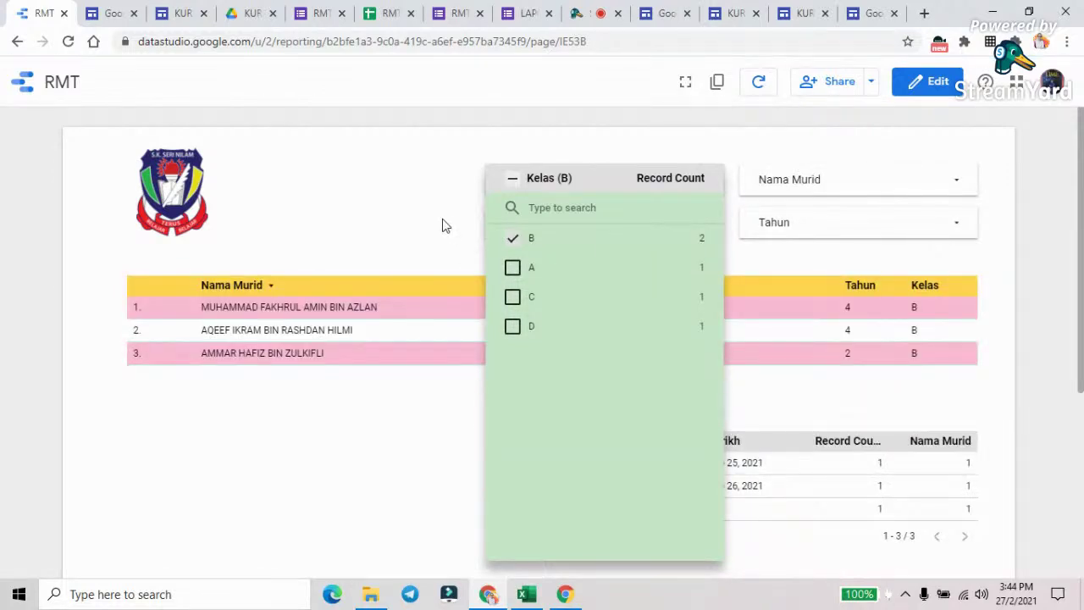
Look through the Tarikh filter and filter Nama Murid to only the second listed pupil in the RMT report
left_click(443, 226)
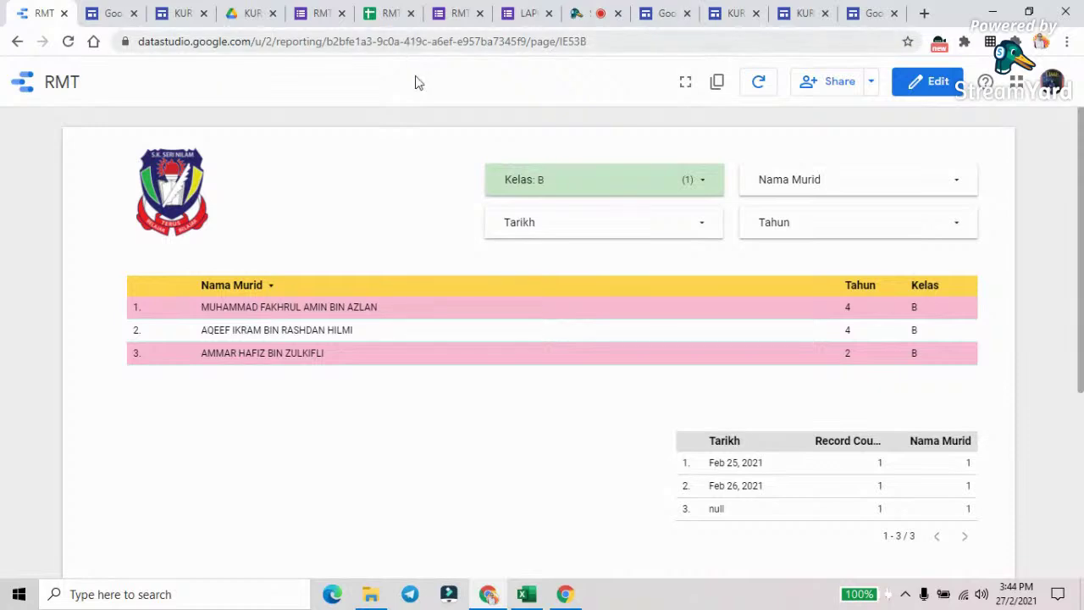
left_click(700, 226)
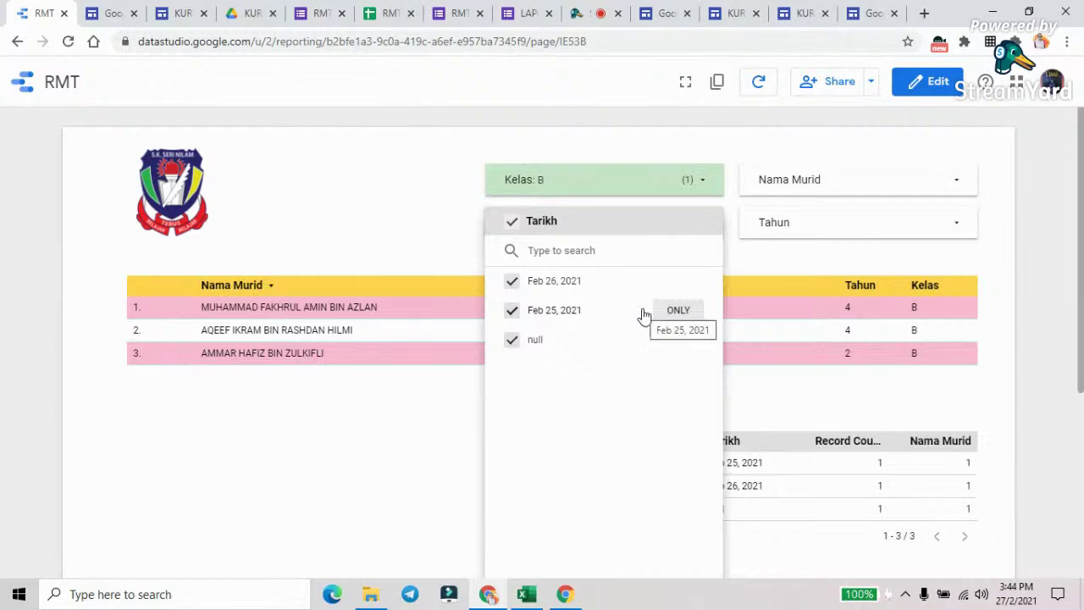
left_click(959, 186)
left_click(959, 185)
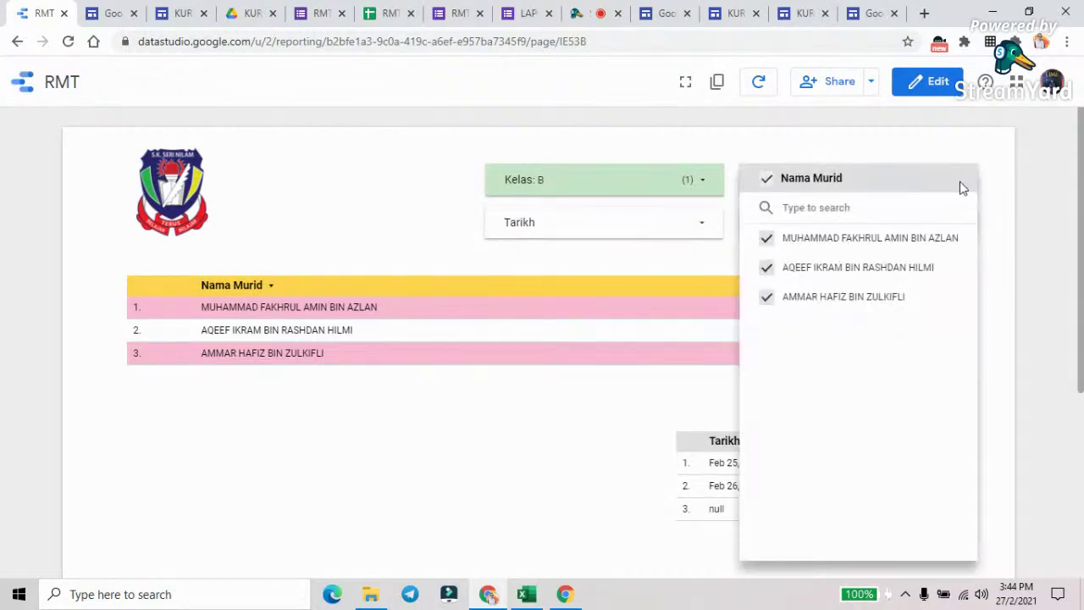
left_click(932, 268)
left_click(341, 192)
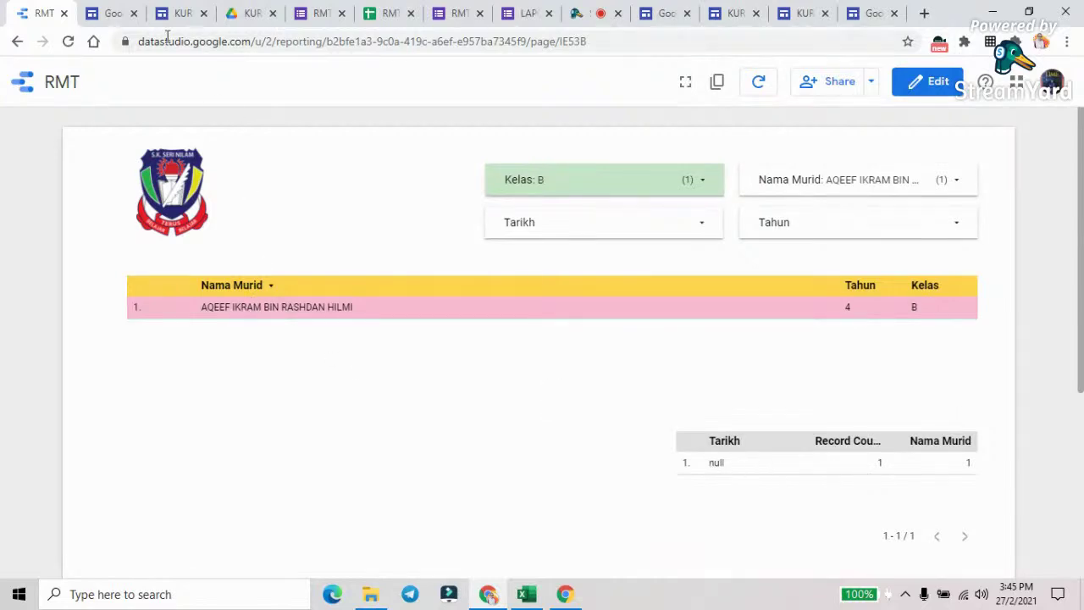
left_click(388, 14)
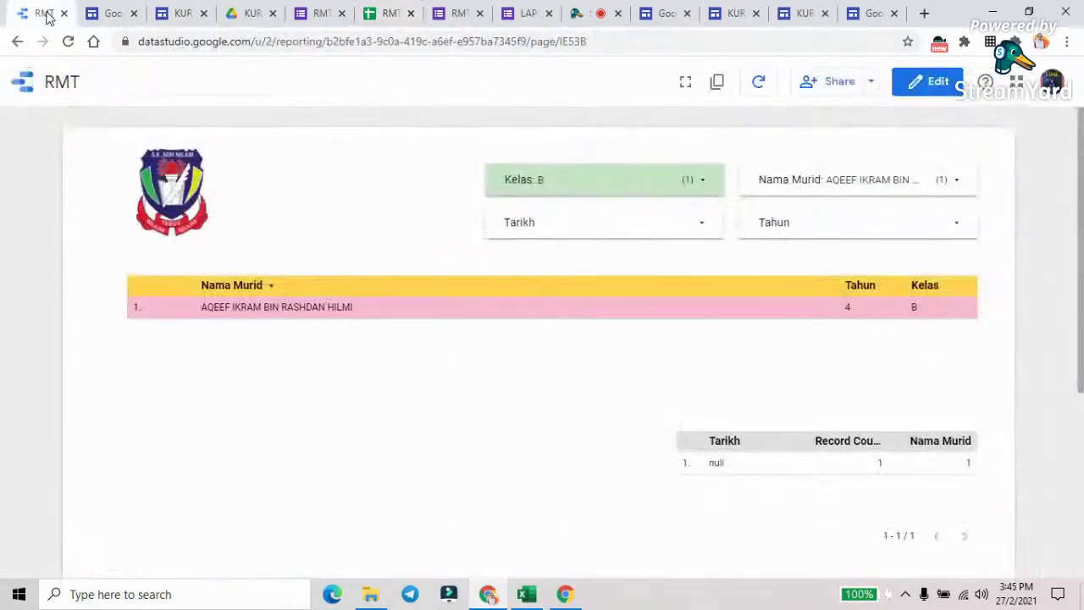
left_click(46, 14)
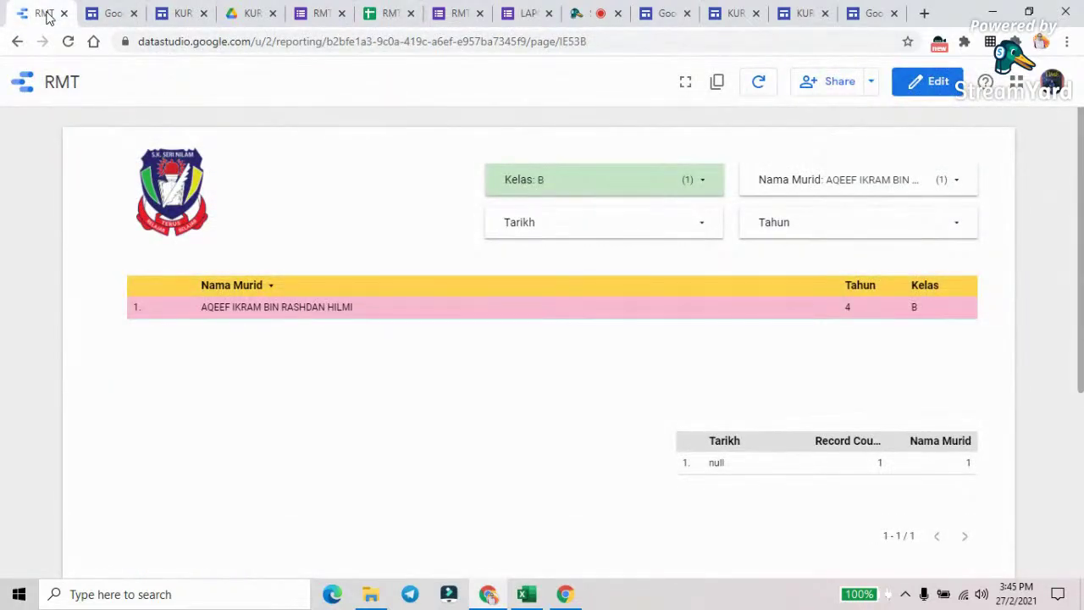
Close the three open Google Sites start pages, keeping the KURSUS DASHBOARD editor and published pages open
left_click(109, 14)
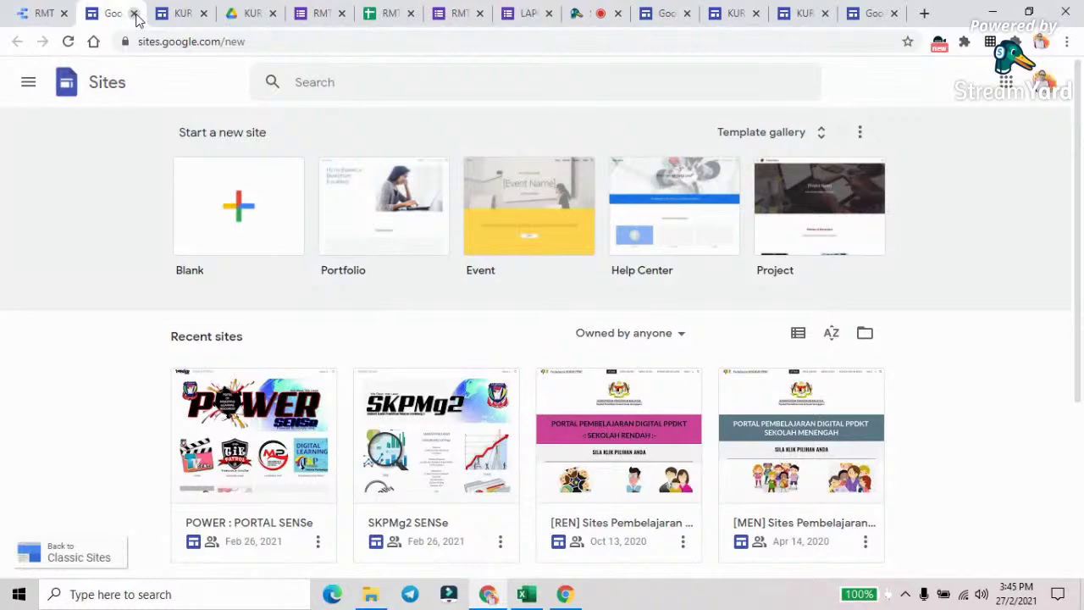
left_click(133, 13)
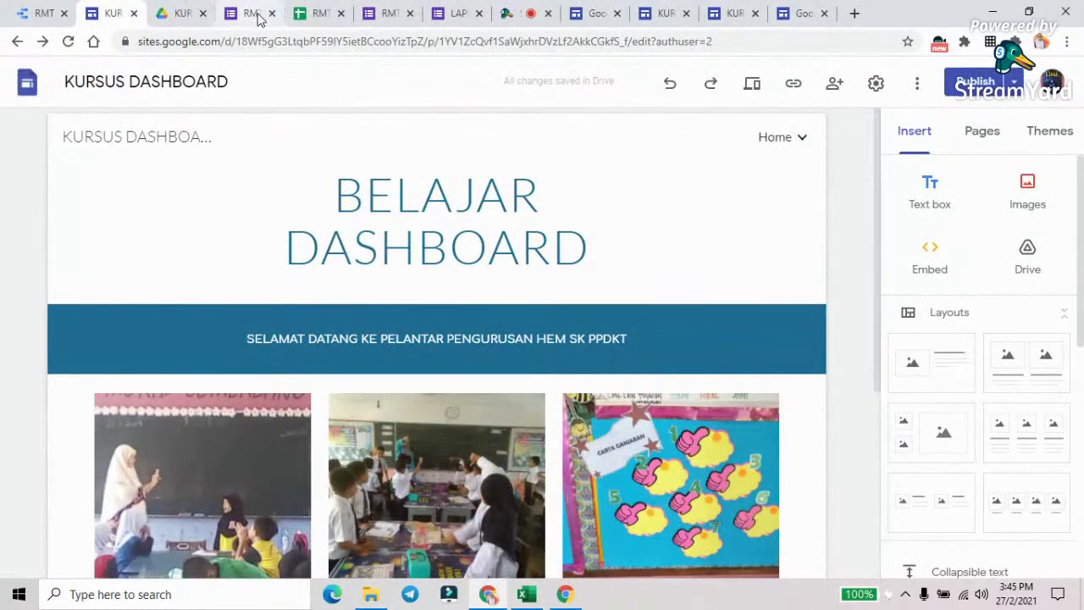
left_click(390, 13)
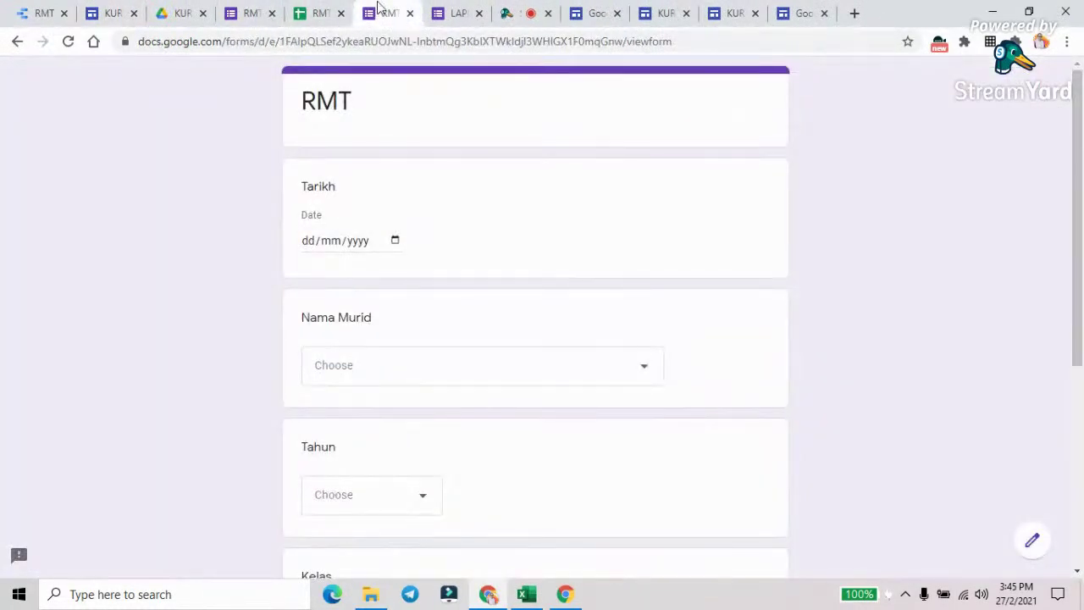
left_click(601, 16)
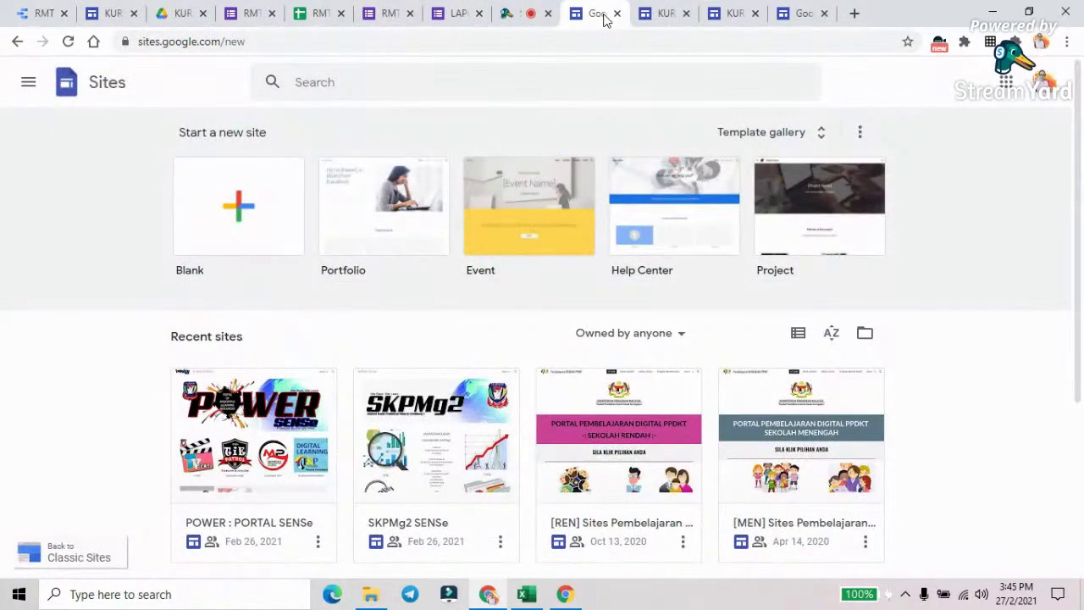
left_click(618, 14)
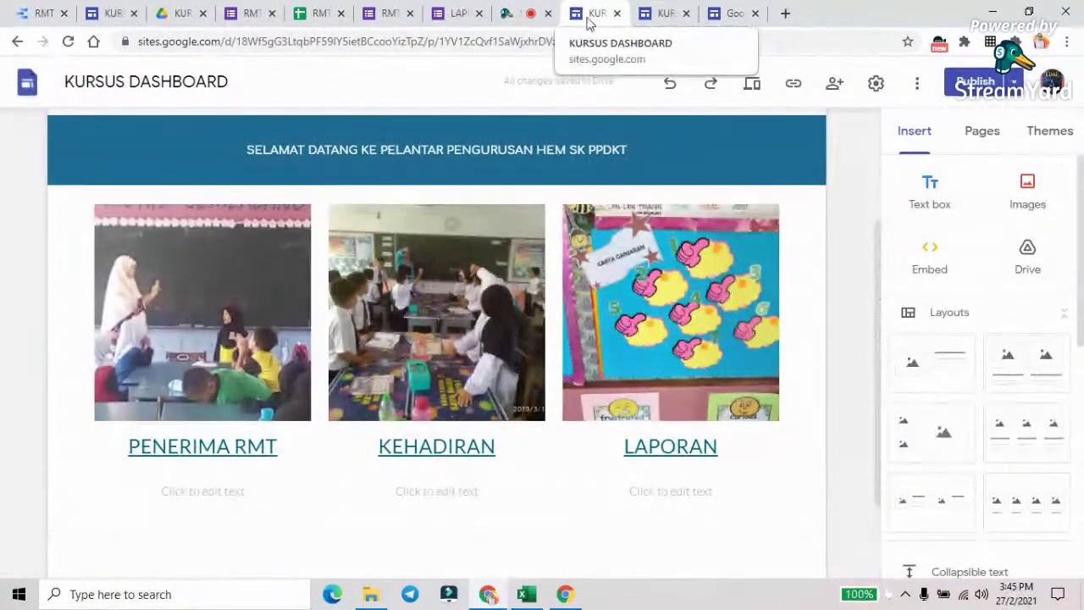
left_click(669, 13)
left_click(730, 14)
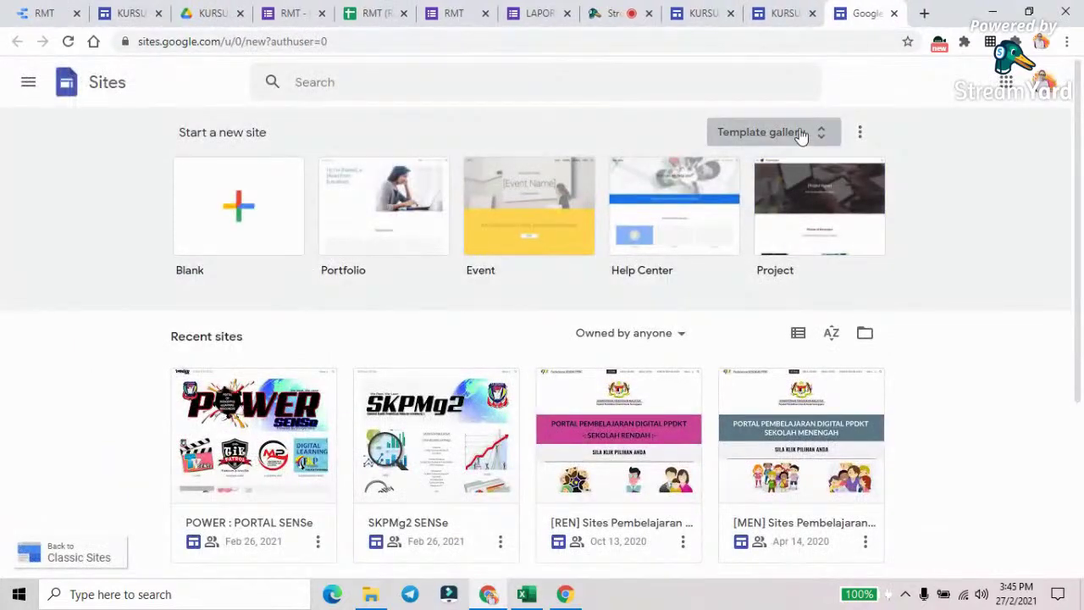
left_click(894, 14)
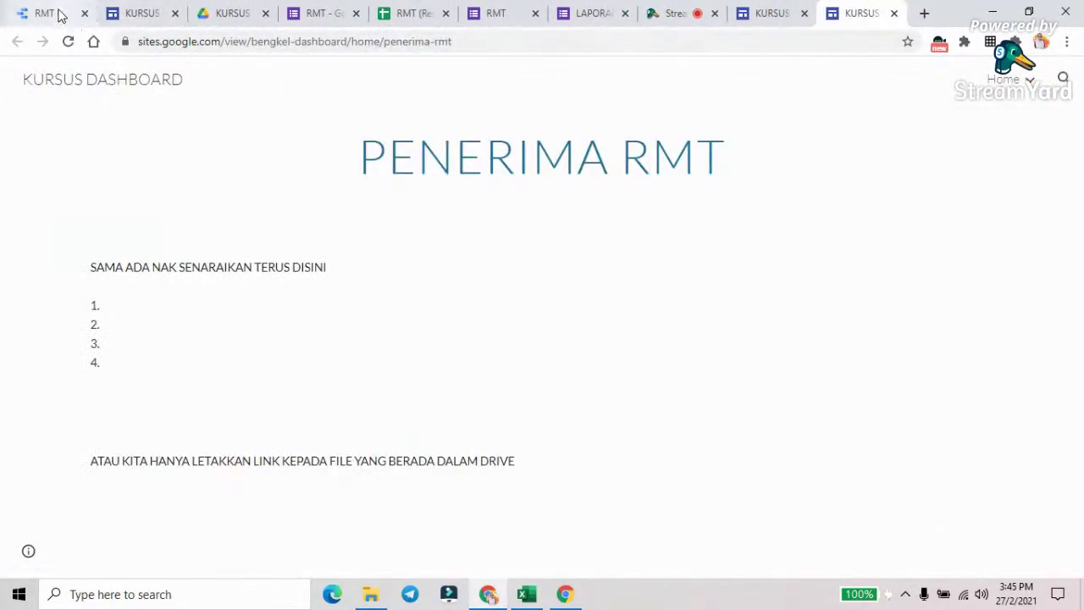
Enter 2/26/2021 as the missing Tarikh in cell B7 of the RMT (Responses) spreadsheet
left_click(61, 15)
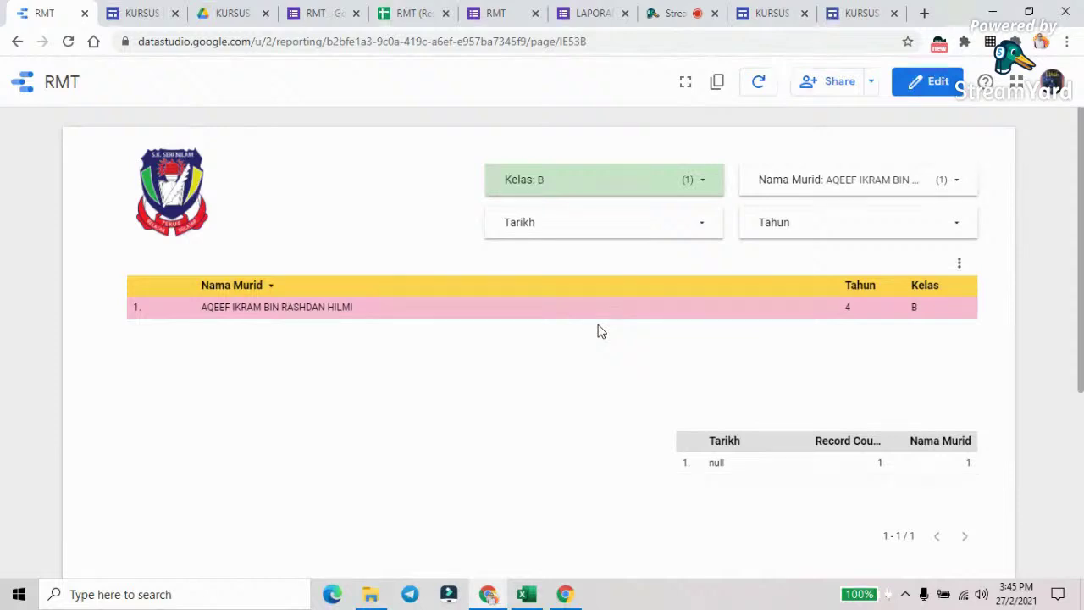
left_click(407, 14)
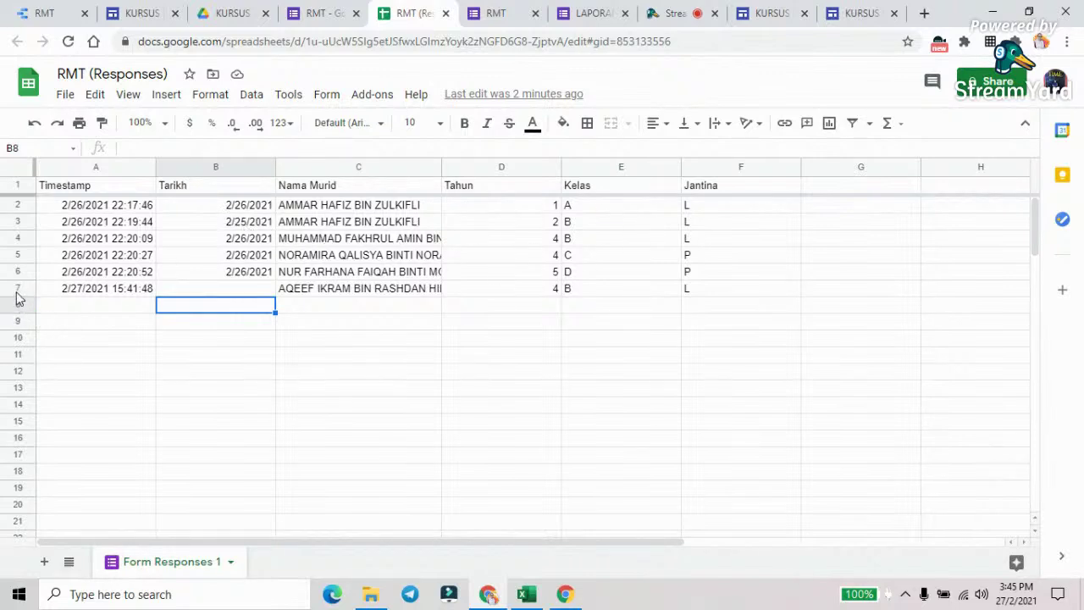
left_click(228, 292)
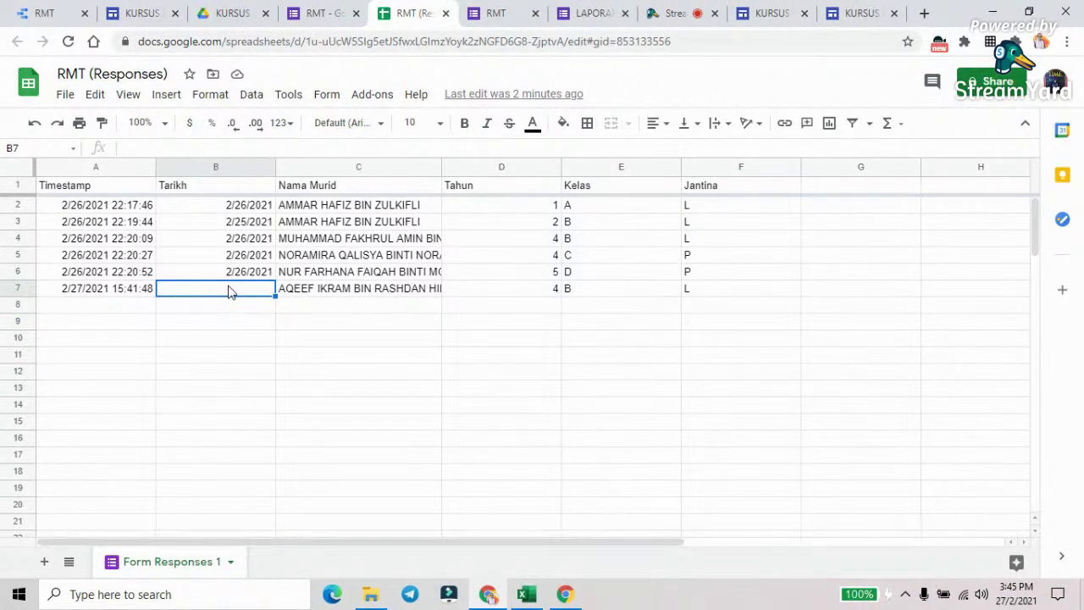
type("2/26")
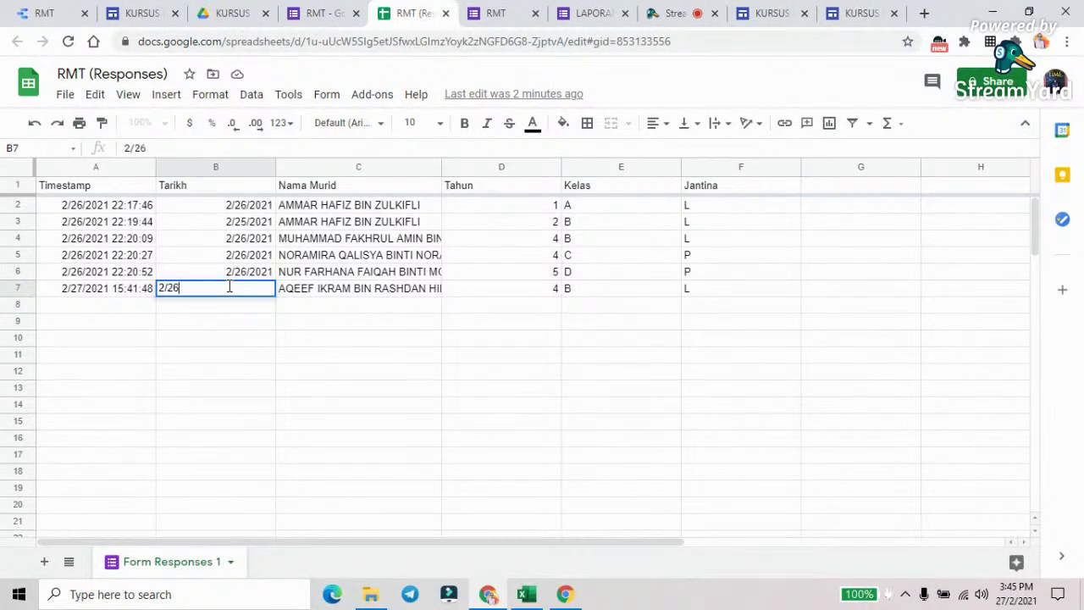
type("/2021")
left_click(280, 347)
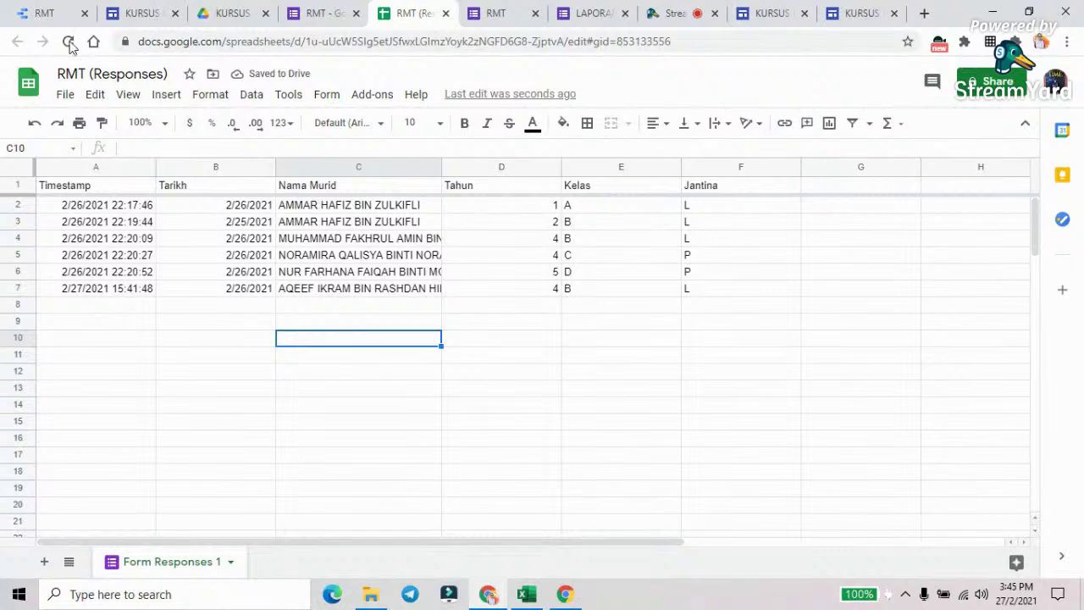
Leave the RMT report, search the web for "google data studio" and open the Google Data Studio Overview result
left_click(51, 15)
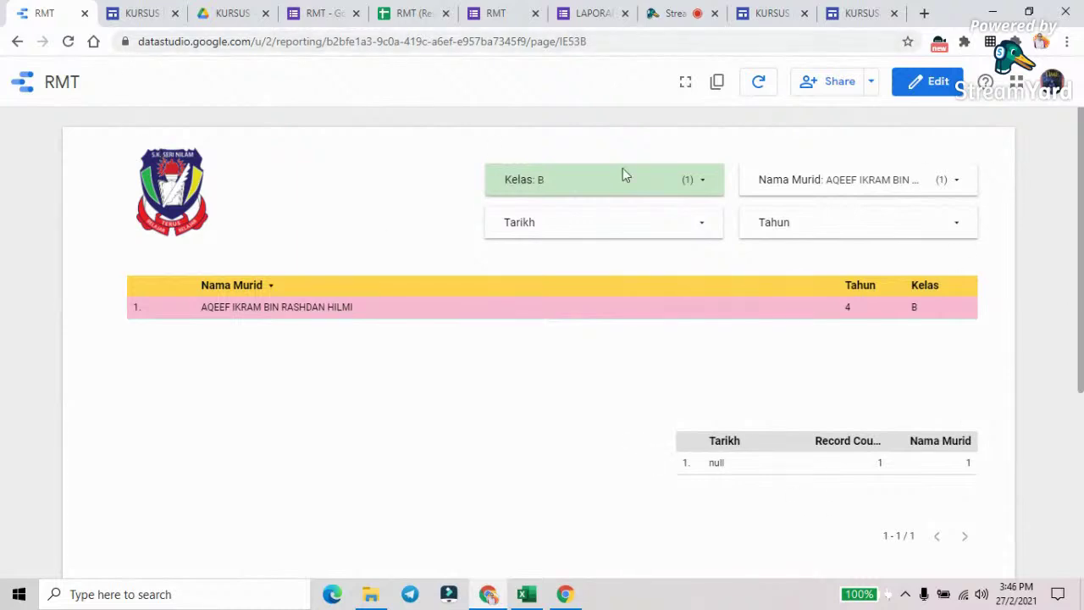
left_click(25, 88)
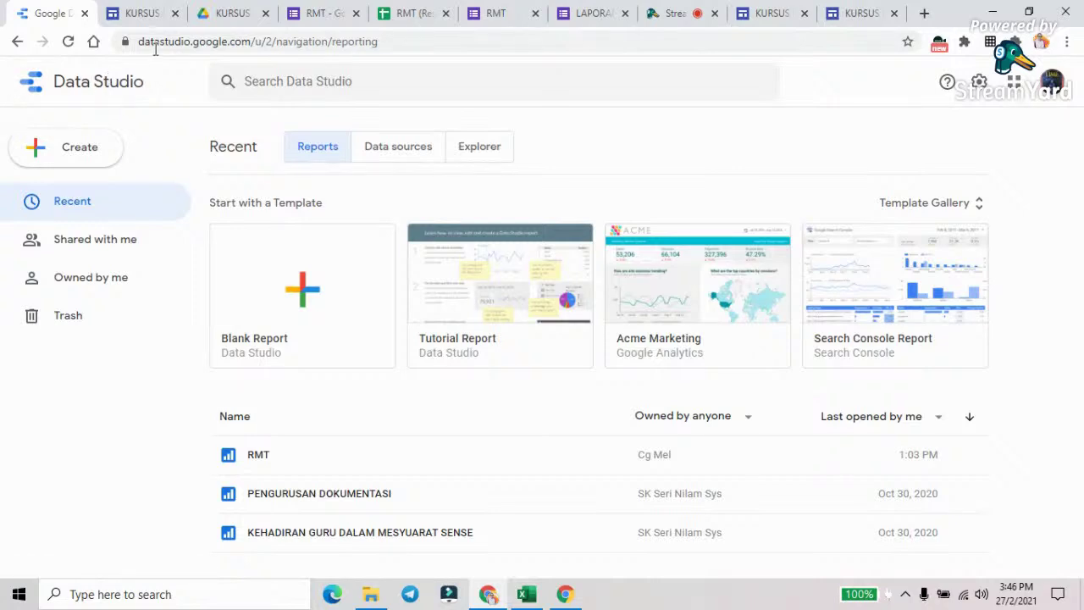
left_click(385, 44)
left_click_drag(385, 44, 134, 46)
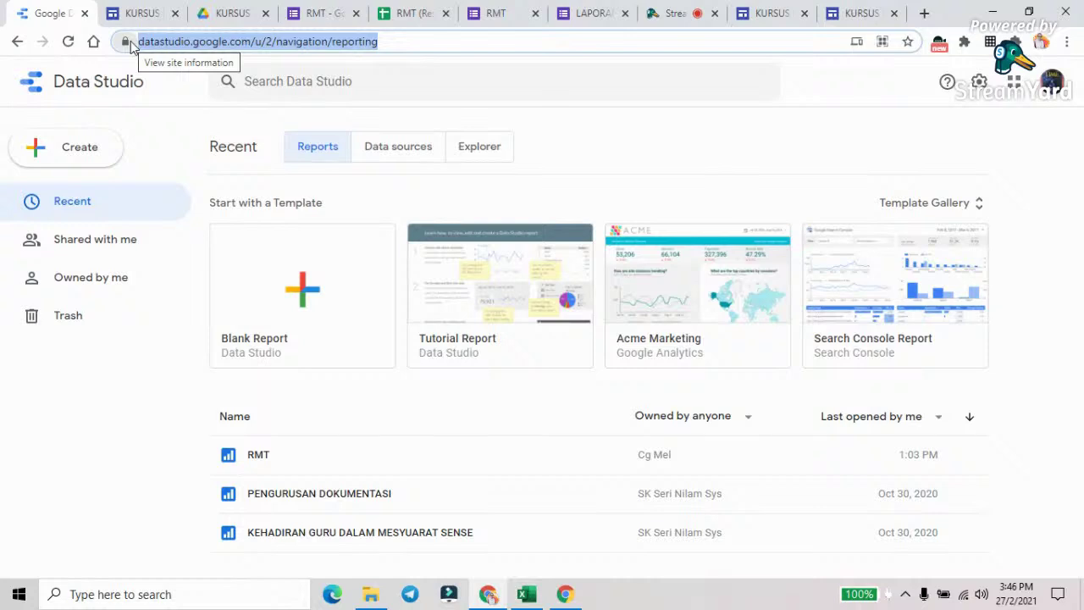
type("go")
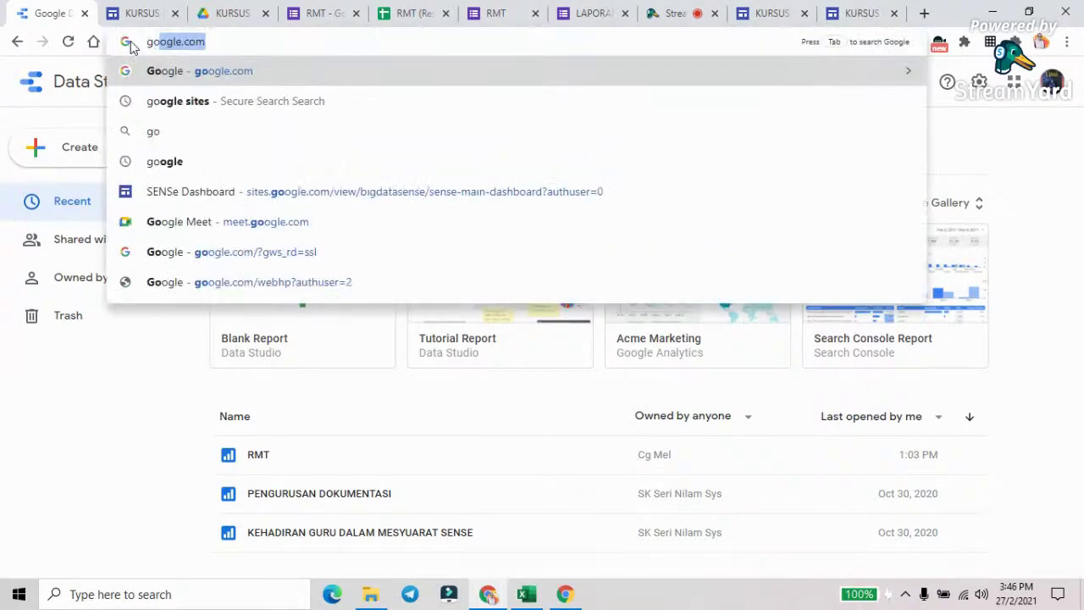
type("ogle data")
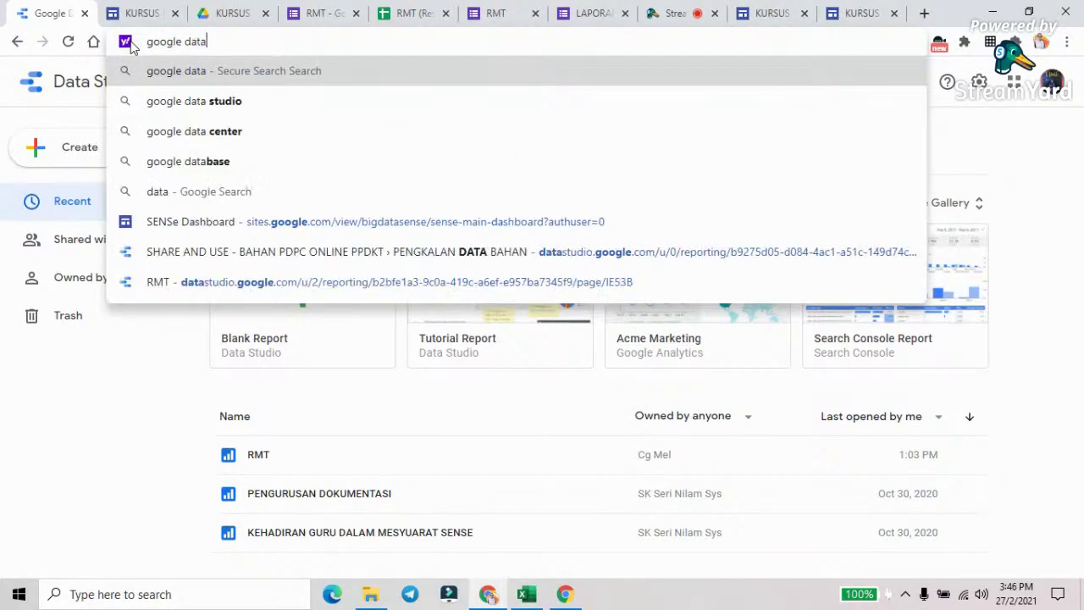
type(" studio")
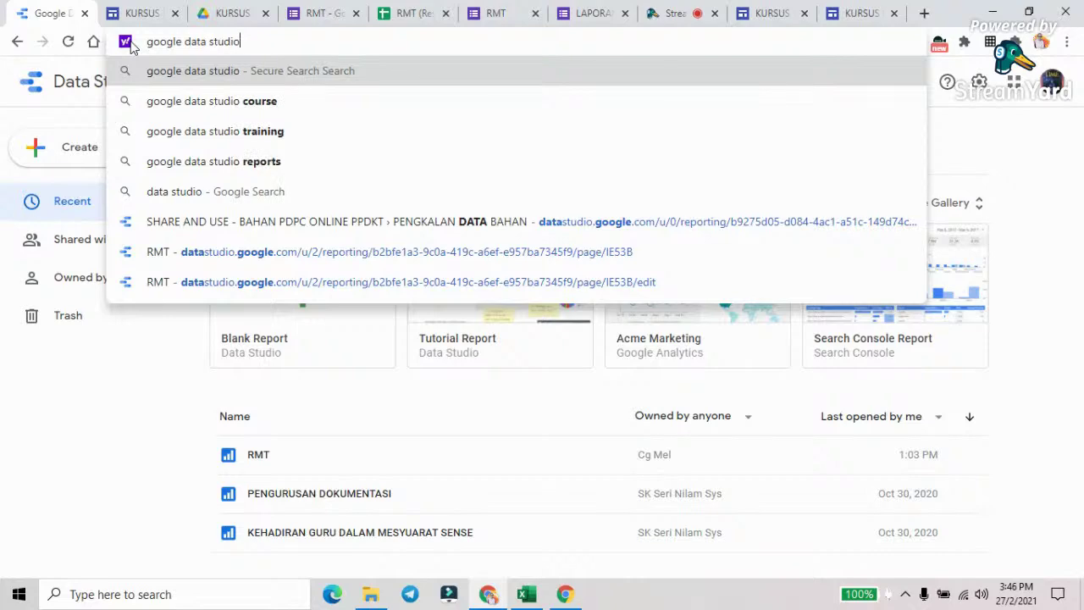
key("Return")
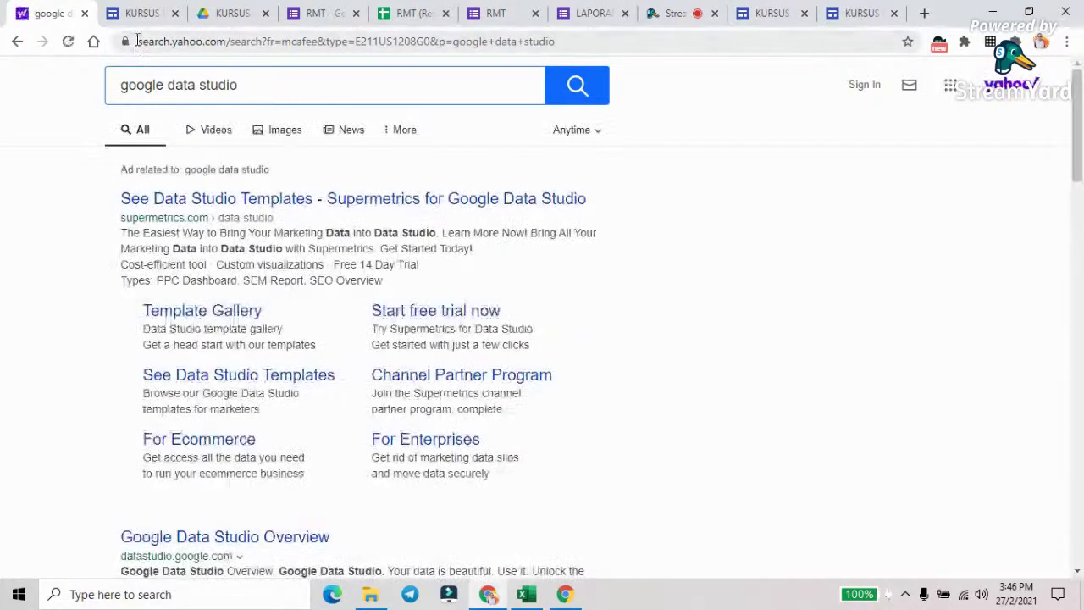
scroll(239, 504, "down", 2)
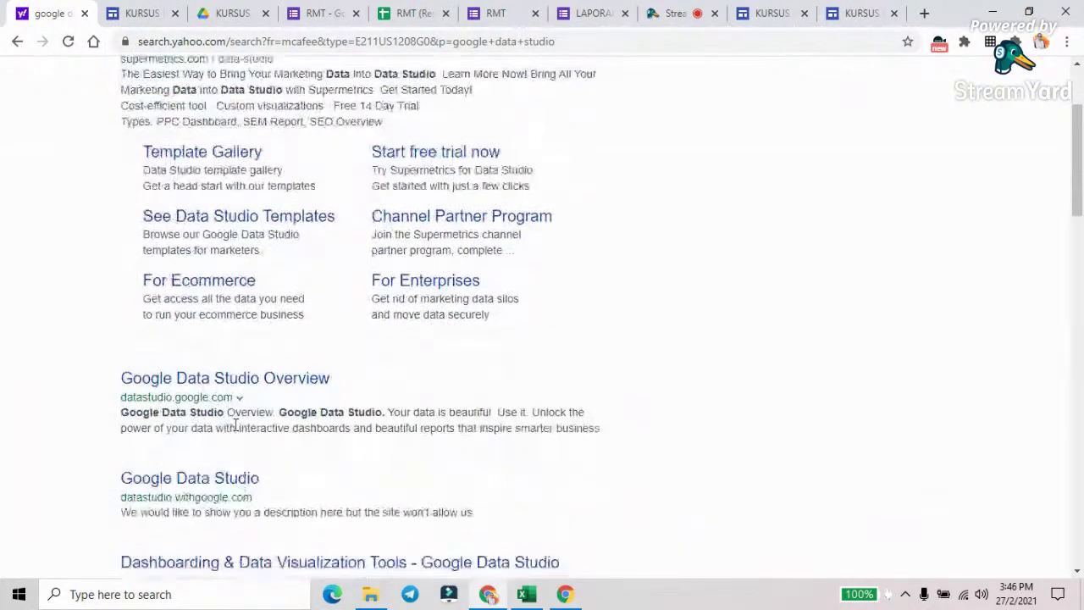
left_click(237, 379)
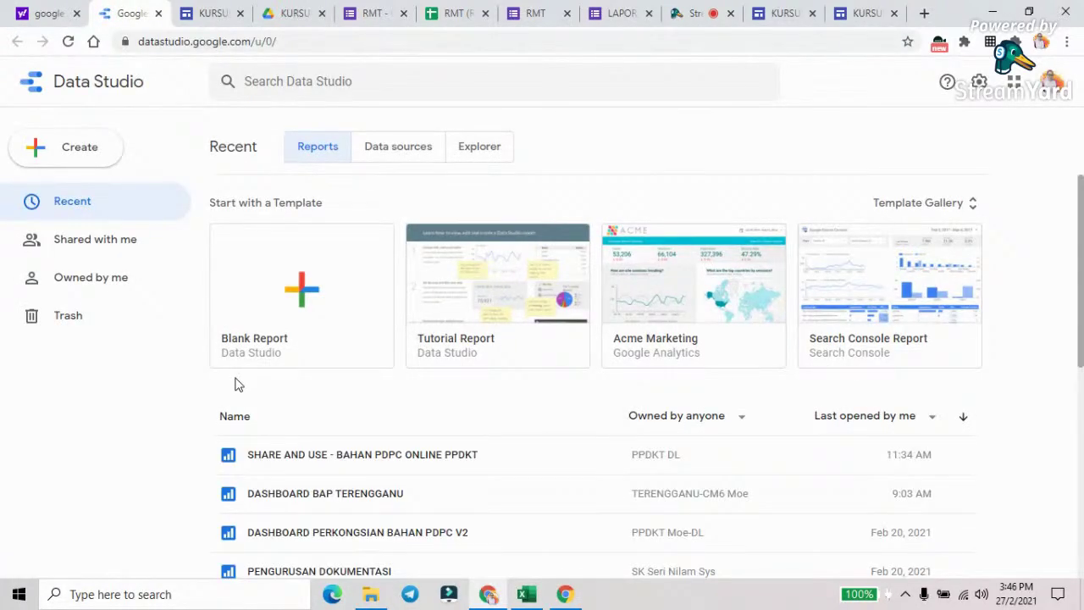
Switch Data Studio to the Google account that holds the RMT report and create a blank report
left_click(1057, 92)
left_click(958, 210)
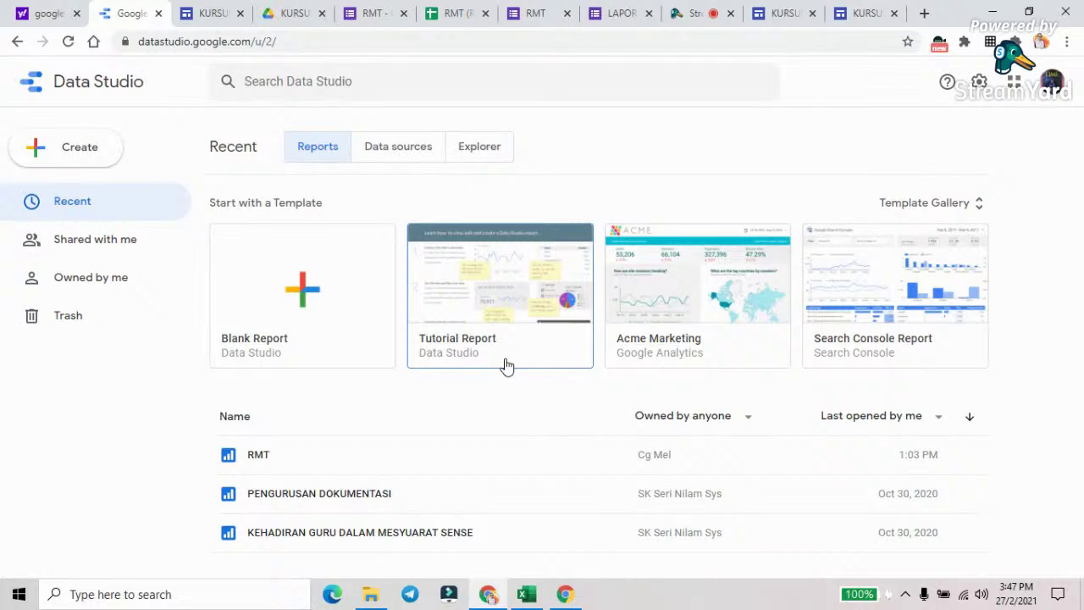
left_click(305, 293)
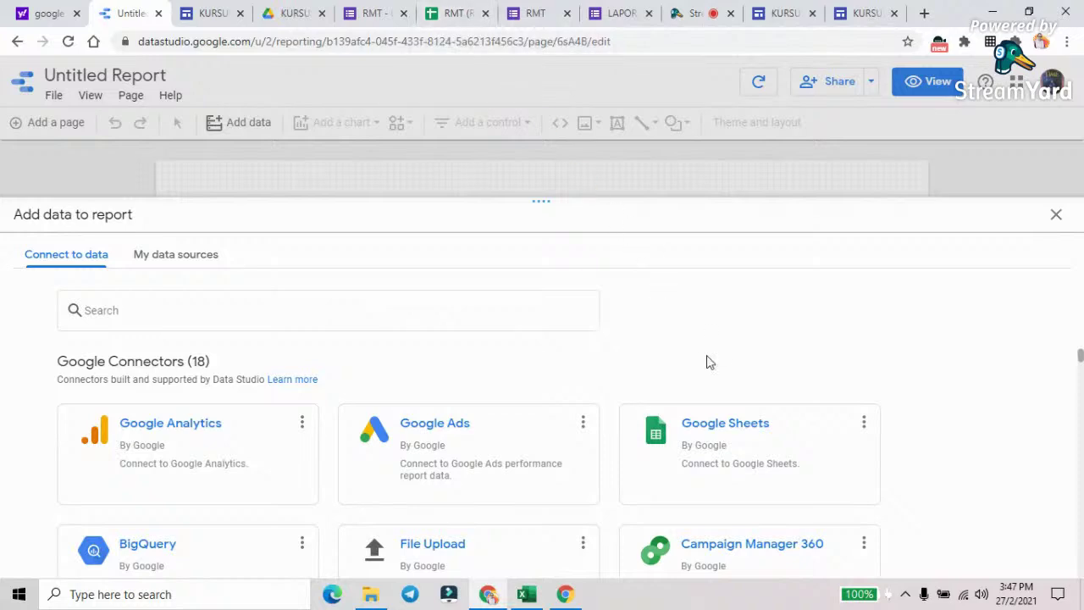
Add the Form Responses 1 worksheet of the RMT (Responses) Google Sheet to the report as its data source
left_click(737, 425)
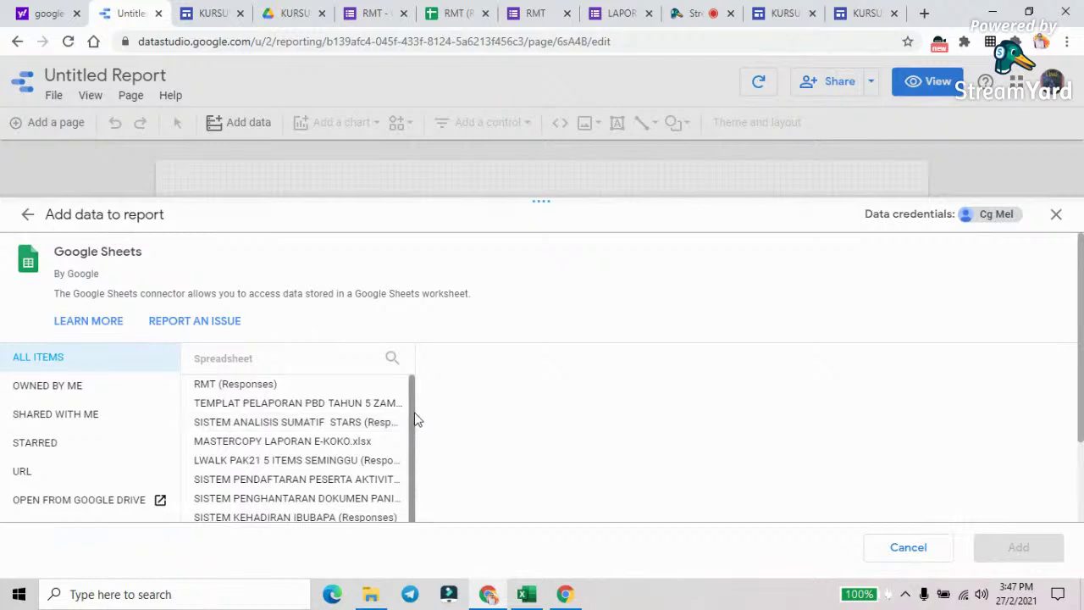
scroll(413, 423, "down", 2)
scroll(416, 407, "up", 2)
left_click(262, 386)
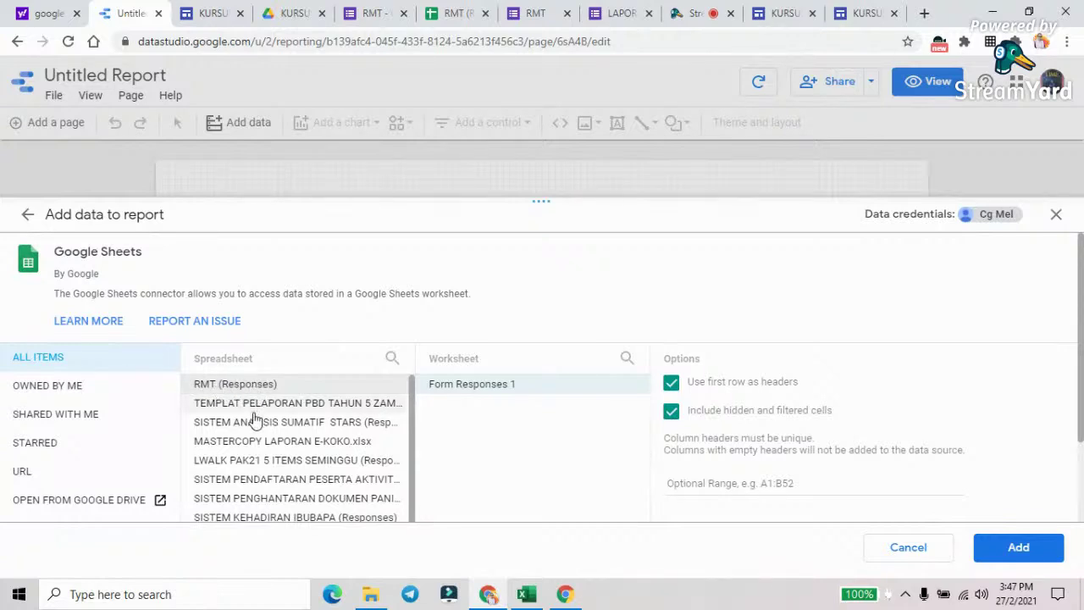
scroll(283, 459, "down", 2)
scroll(280, 457, "up", 2)
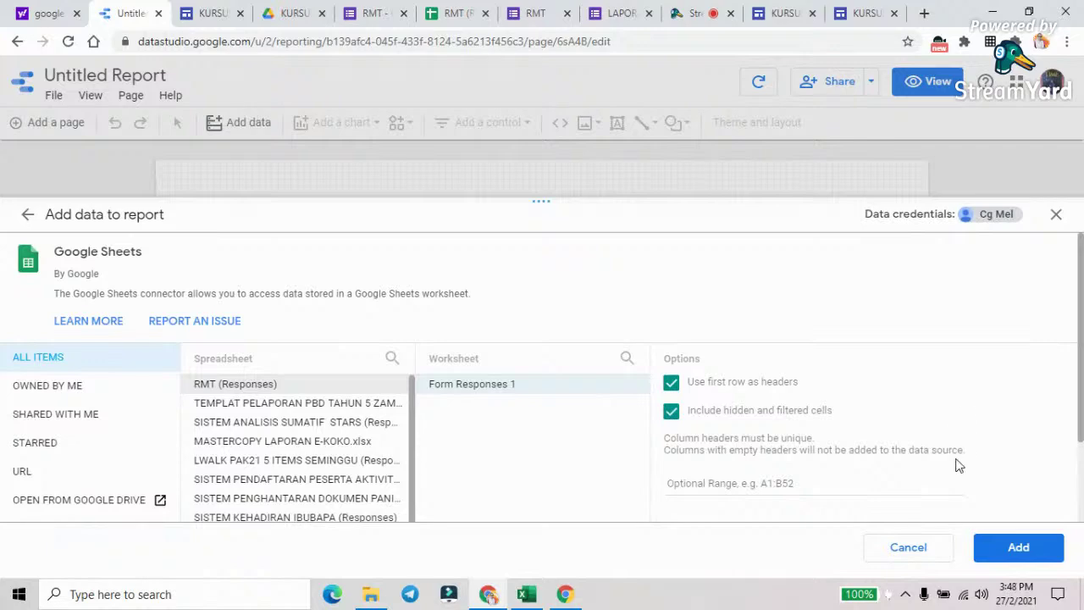
left_click(1020, 549)
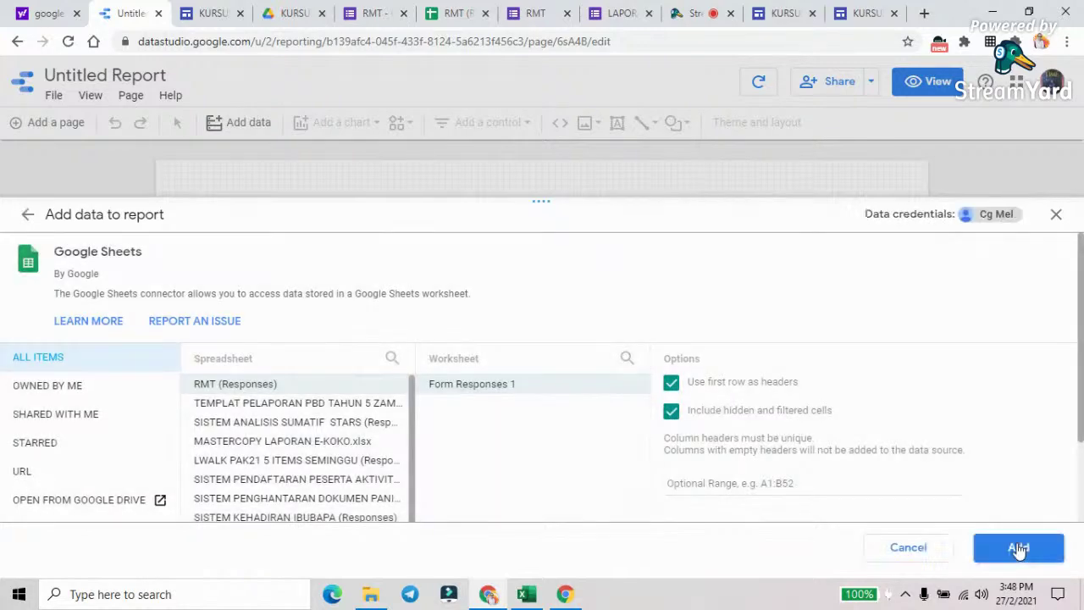
left_click(1019, 549)
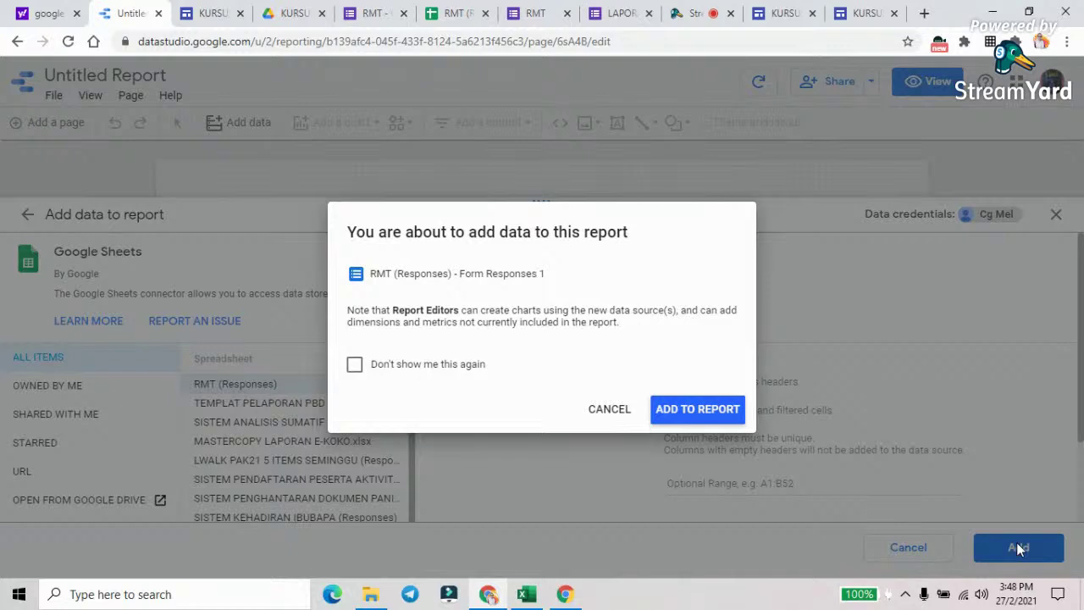
left_click(716, 413)
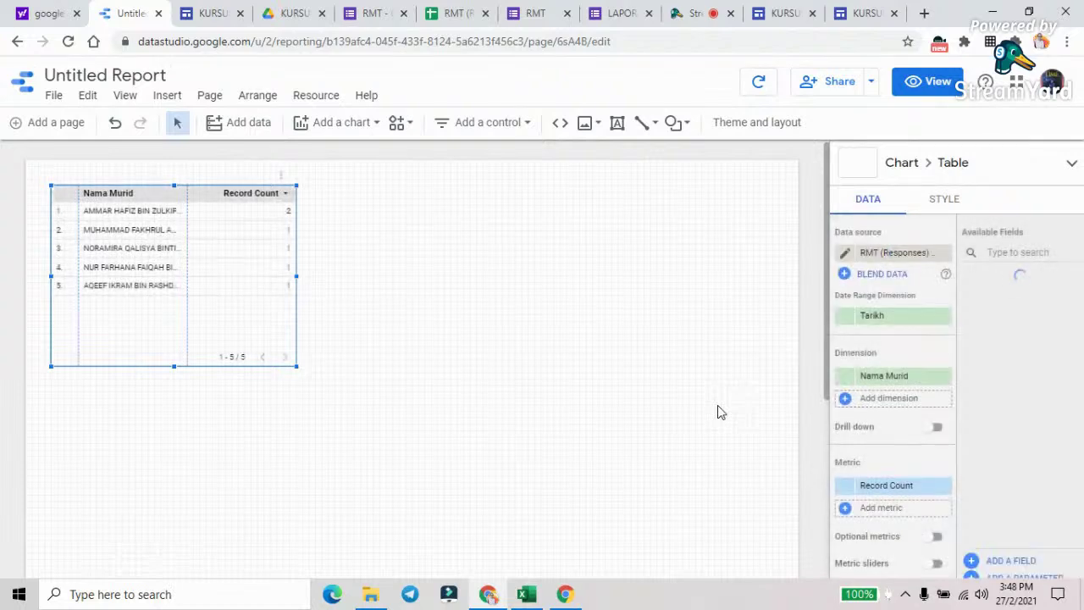
Enlarge the Nama Murid table to span most of the page width and move it down to leave space above
left_click_drag(297, 366, 748, 509)
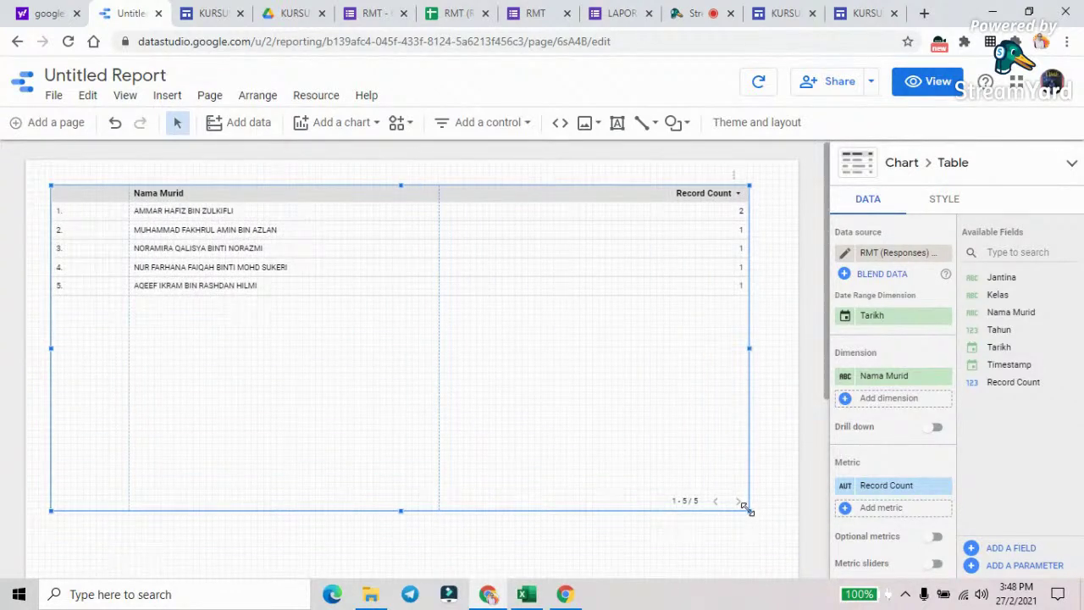
left_click_drag(508, 195, 519, 236)
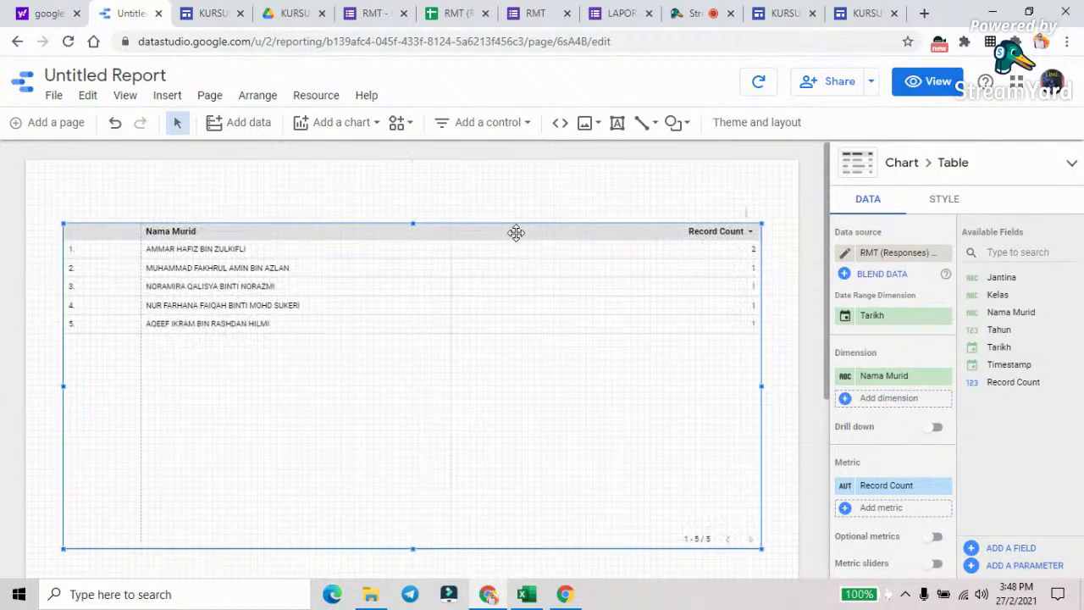
Compare the column headings in the RMT (Responses) spreadsheet with the fields available to the report's table
left_click(457, 14)
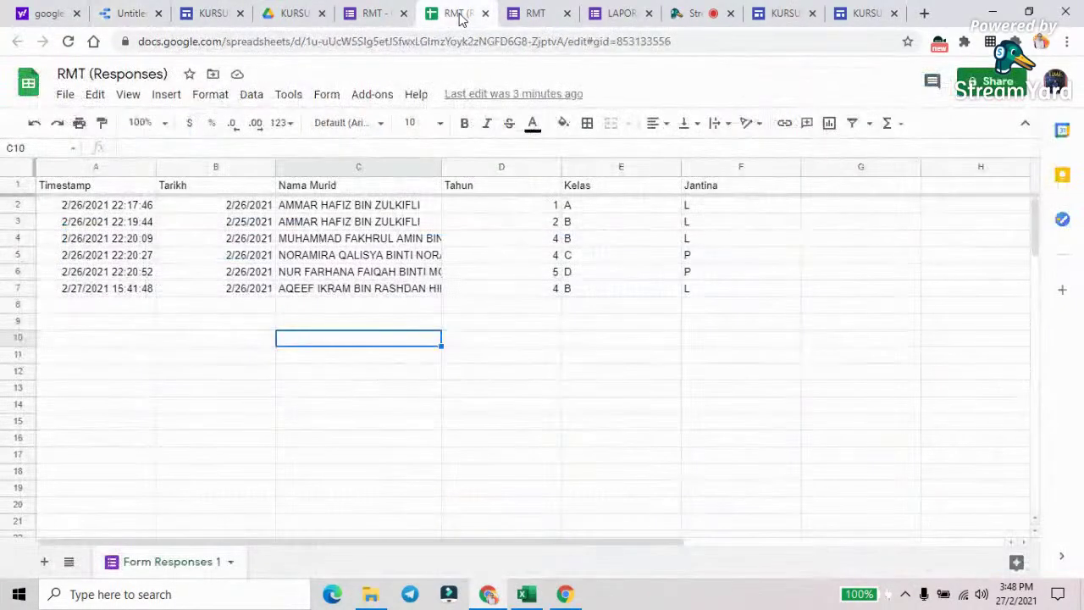
left_click(123, 13)
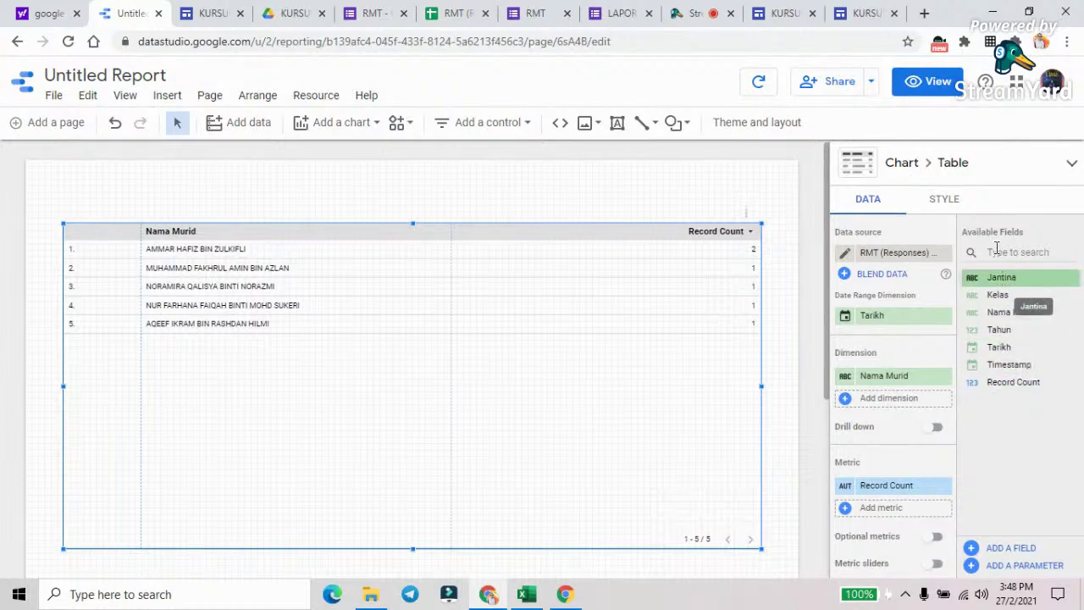
left_click(455, 13)
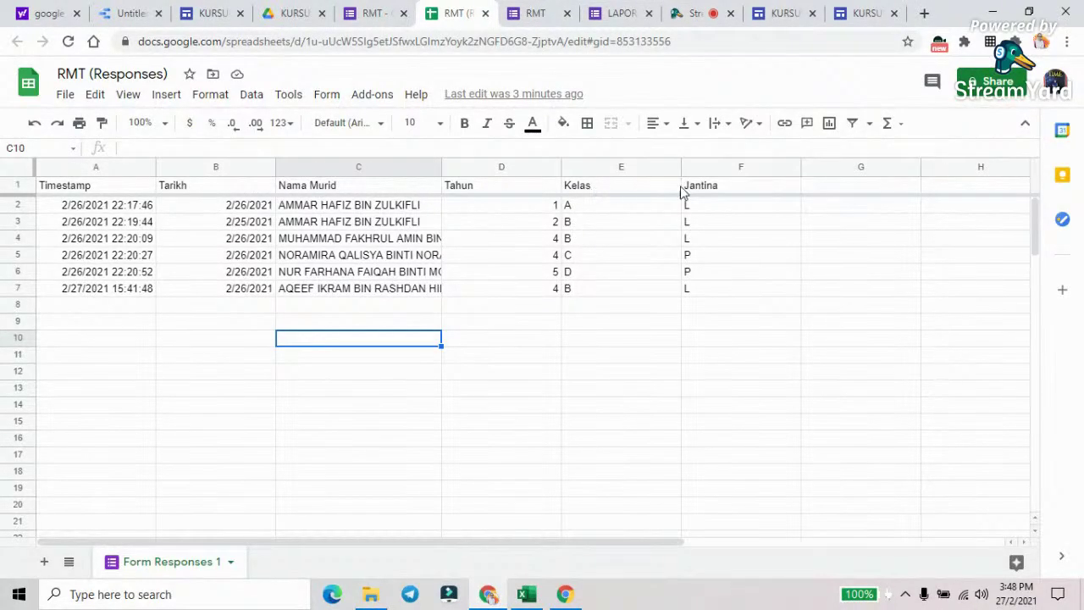
left_click(127, 13)
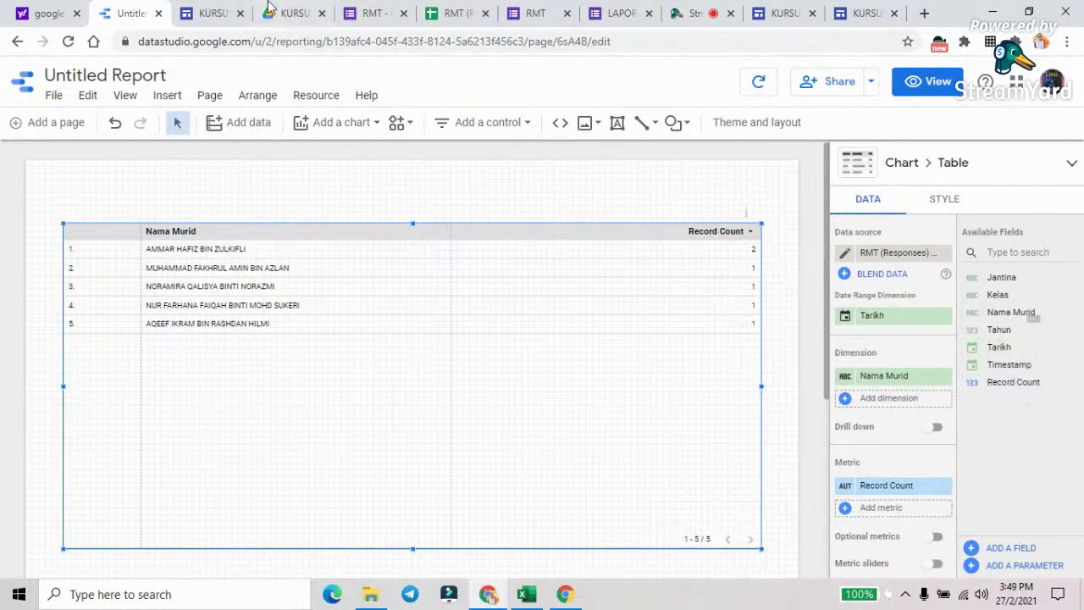
left_click(444, 21)
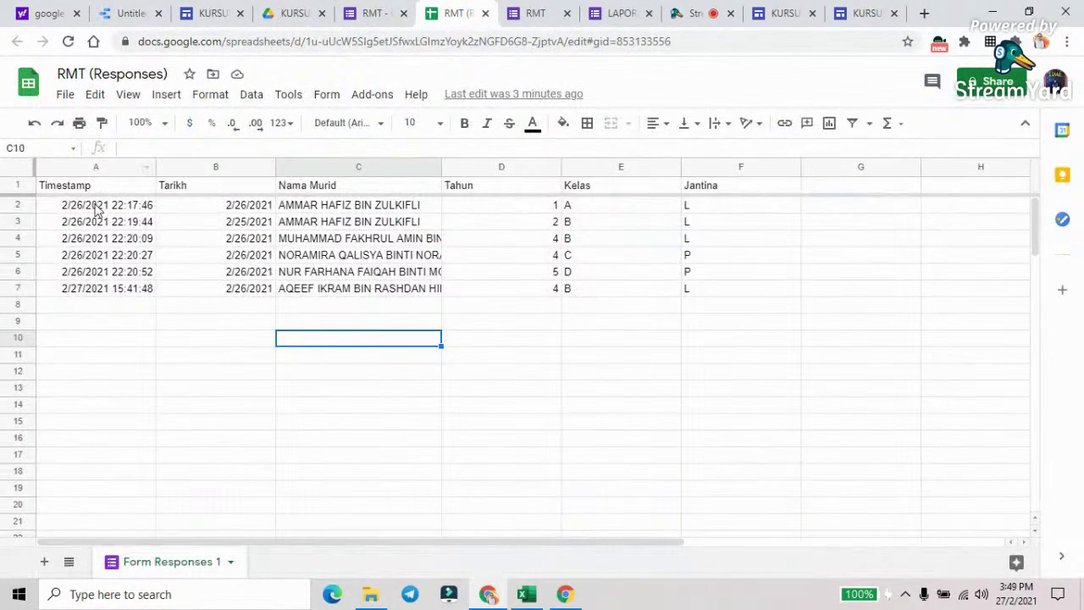
left_click(128, 14)
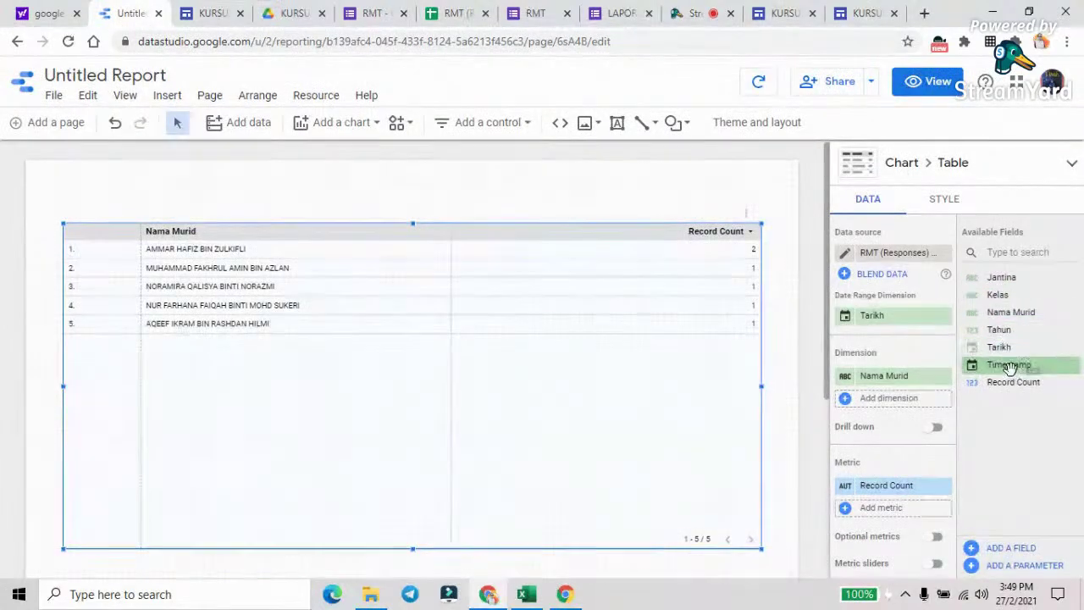
left_click(449, 19)
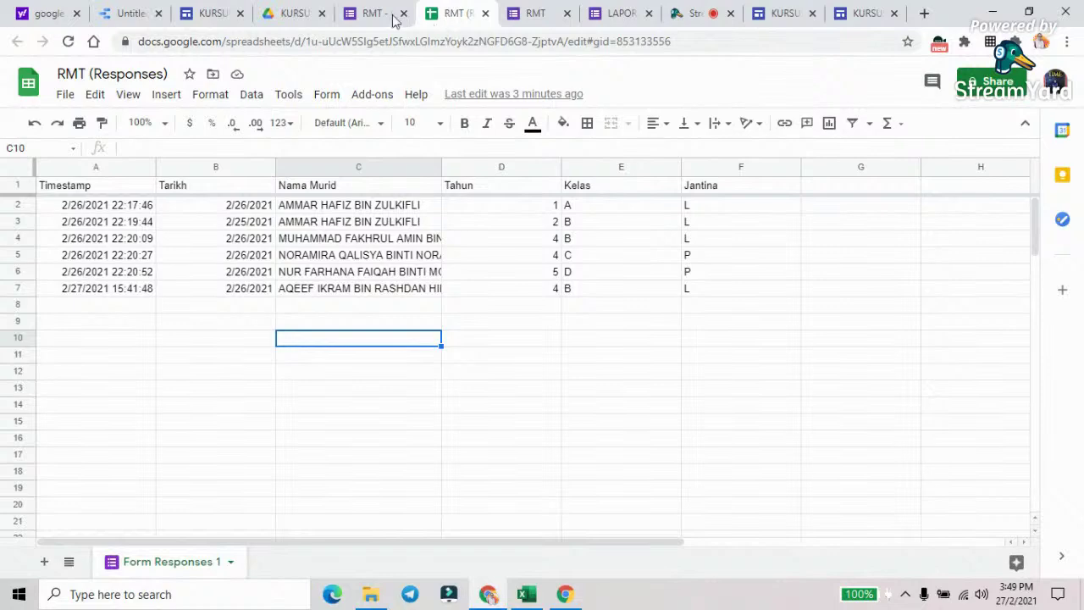
left_click(139, 14)
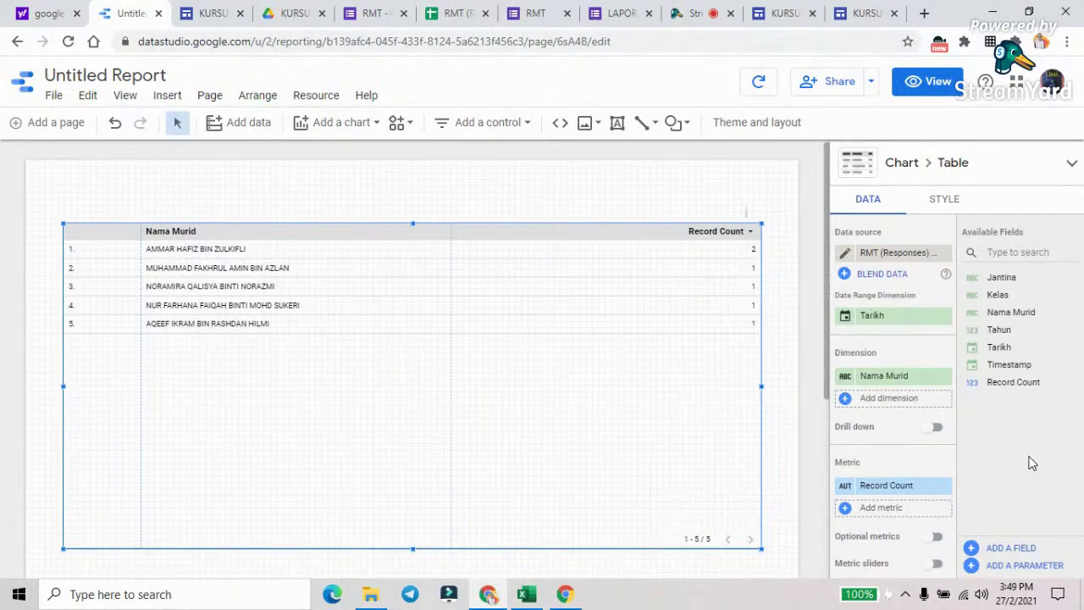
Add Tahun as the table's second dimension after Nama Murid and remove the Record Count metric
left_click_drag(1005, 332, 891, 415)
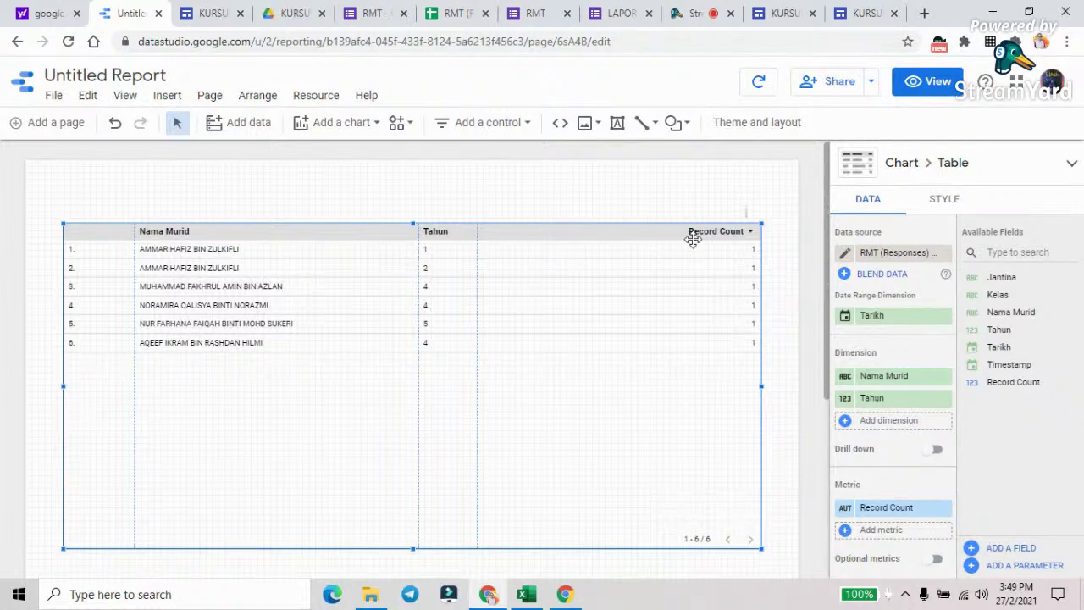
left_click(944, 508)
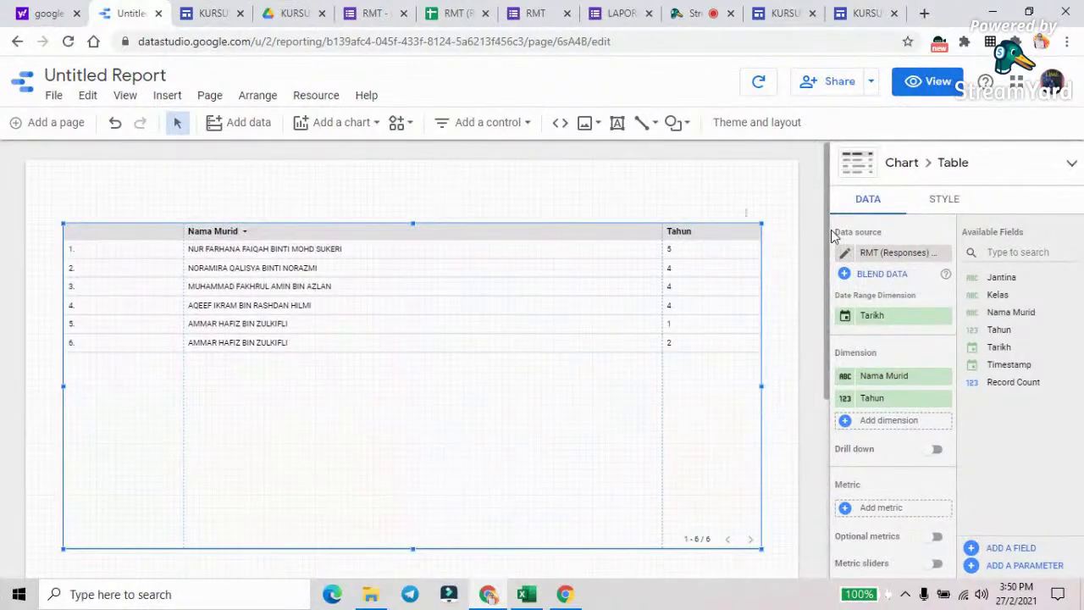
mouse_move(660, 395)
left_mouse_down()
mouse_move(578, 394)
mouse_move(641, 396)
left_mouse_up()
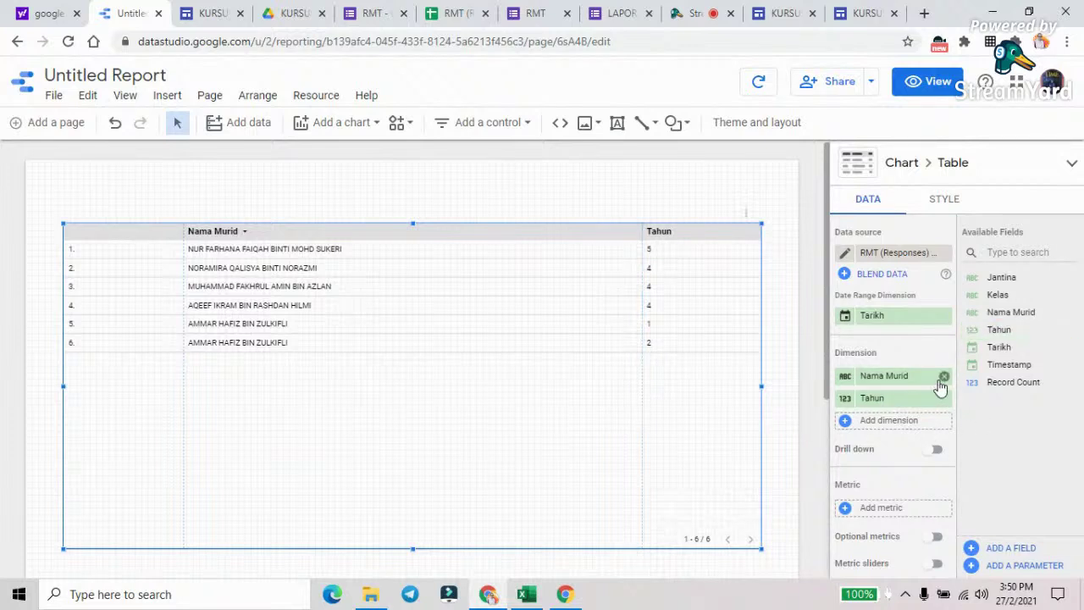
left_click(944, 398)
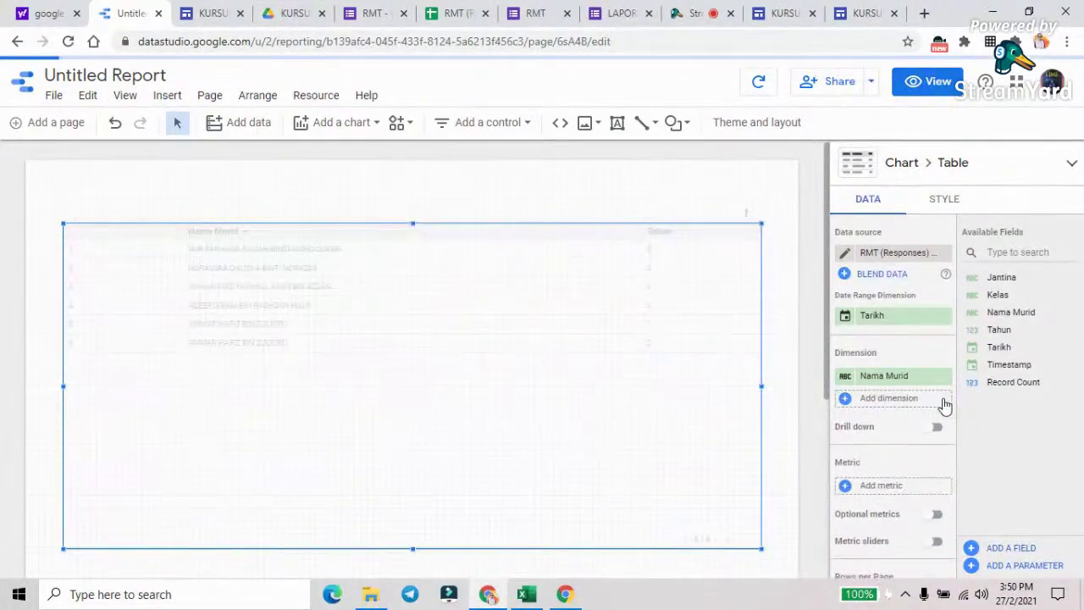
left_click_drag(998, 331, 891, 411)
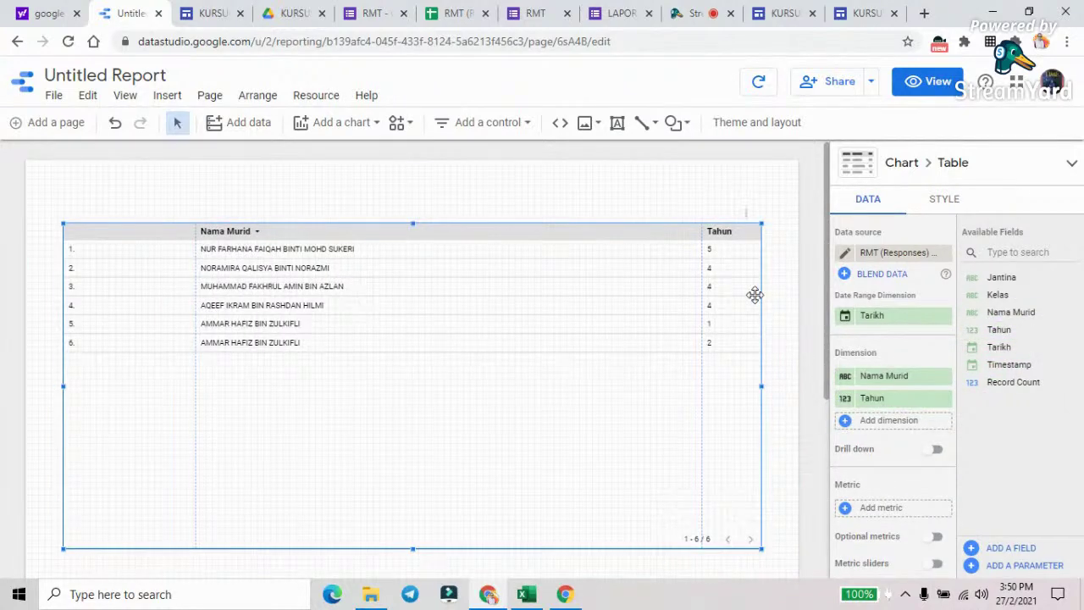
Lower the table and its upper edge to leave more room above it, and narrow the row-number column
left_click_drag(593, 225, 588, 271)
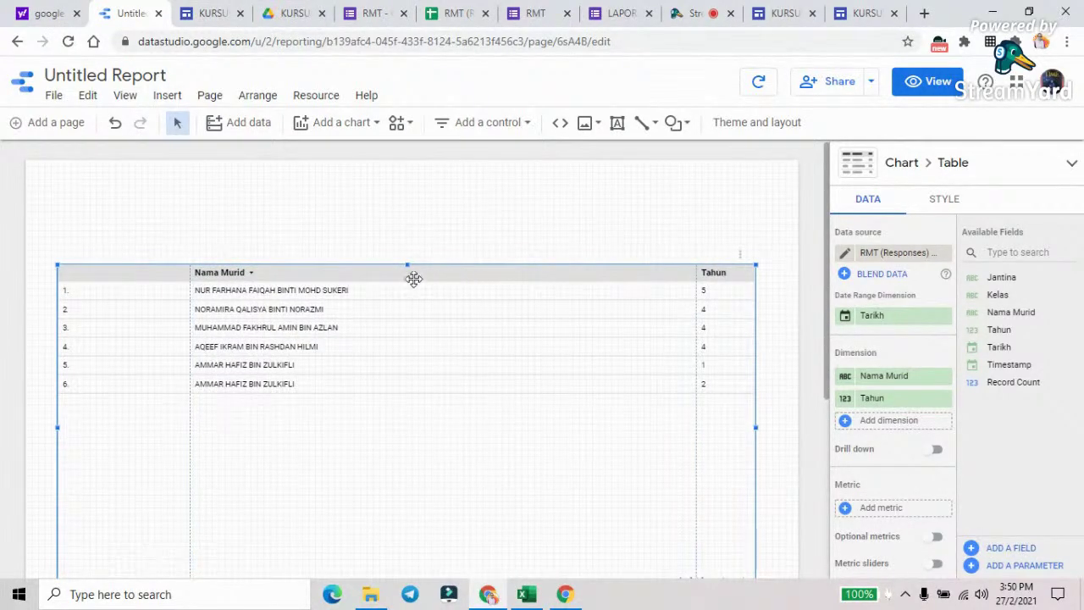
left_click_drag(407, 267, 408, 302)
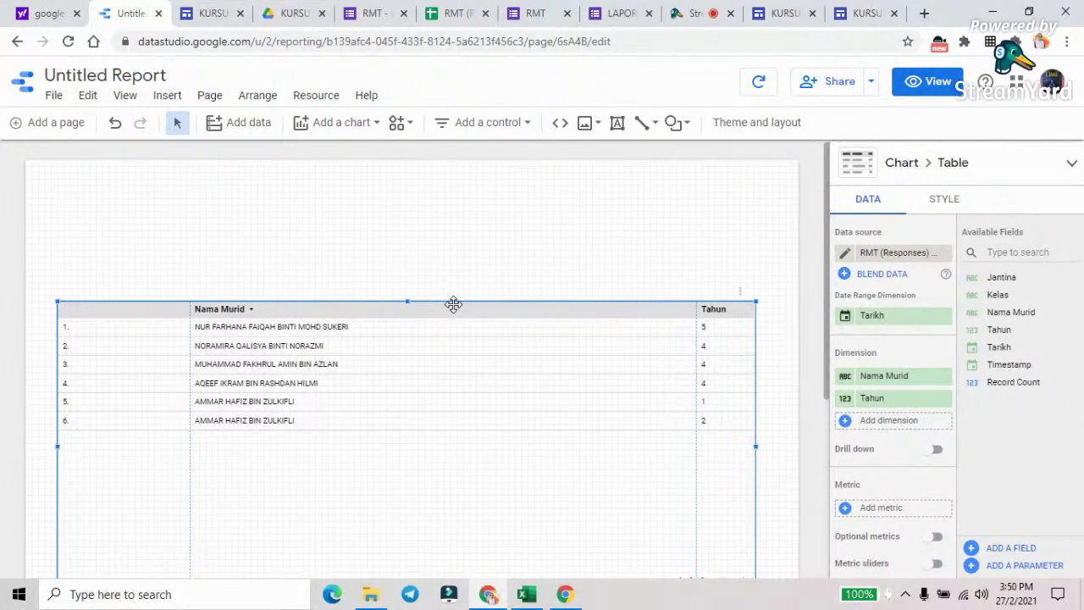
left_click(941, 200)
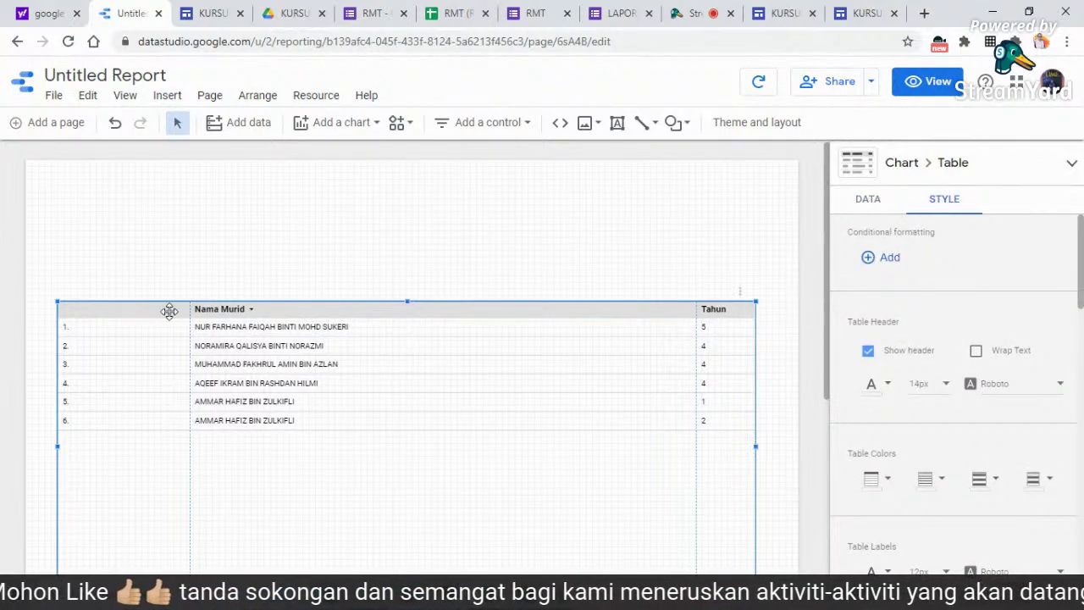
left_click_drag(176, 387, 119, 394)
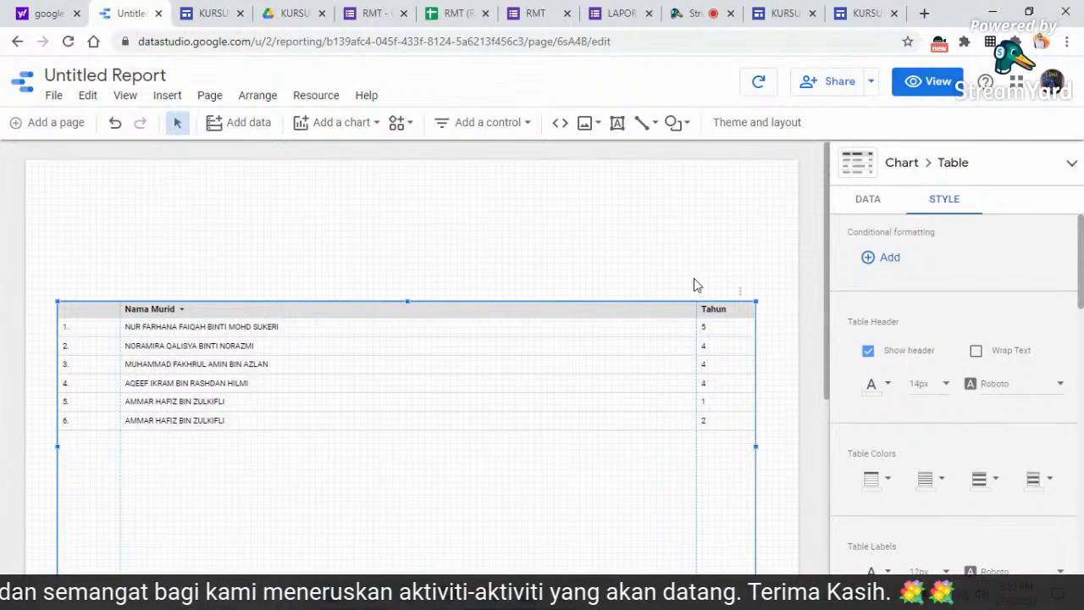
Set the font size of the table header to 20px
left_click(873, 203)
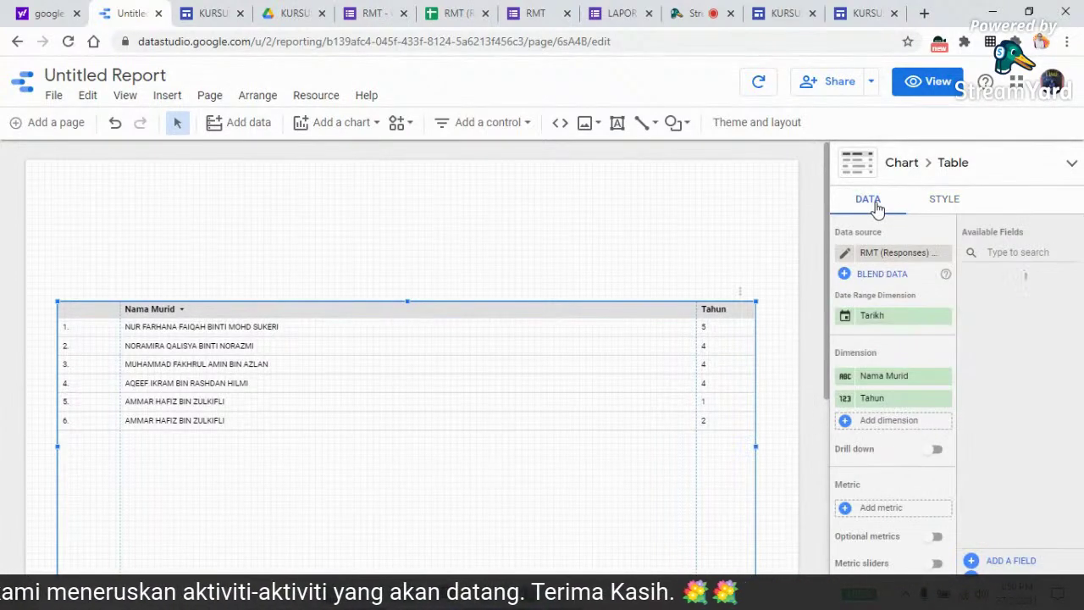
left_click(938, 201)
scroll(947, 310, "down", 1)
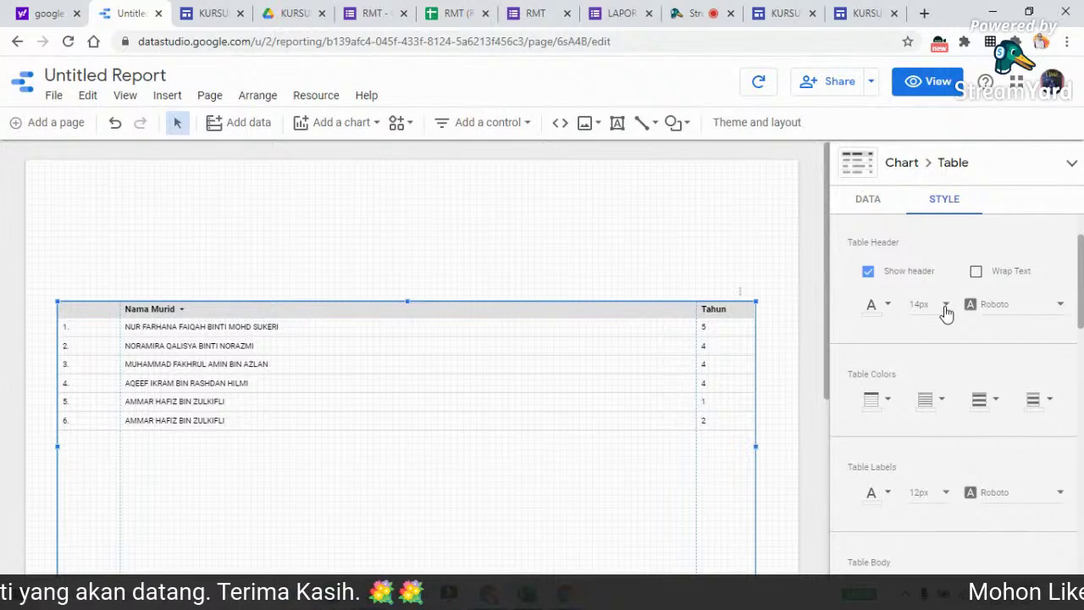
left_click(945, 307)
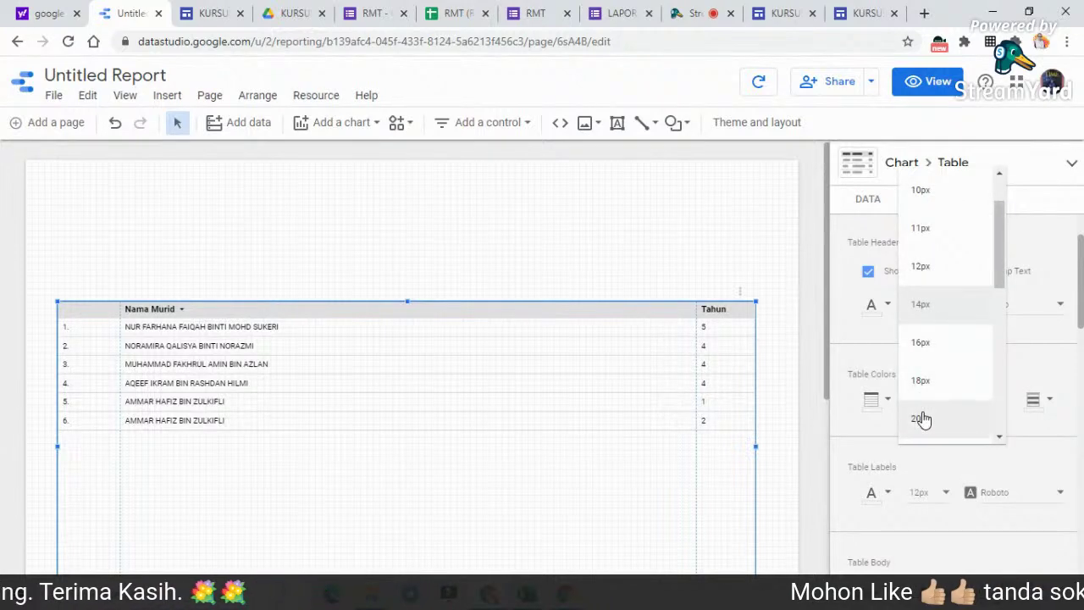
left_click(922, 419)
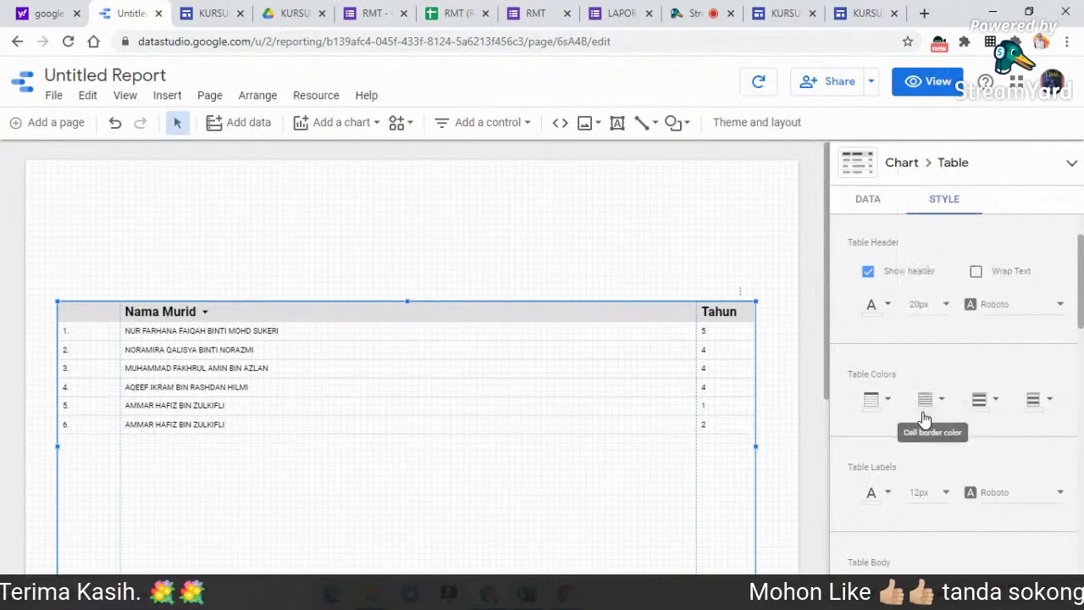
Enlarge the table label text, trying 16px first and settling on 18px
left_click(940, 499)
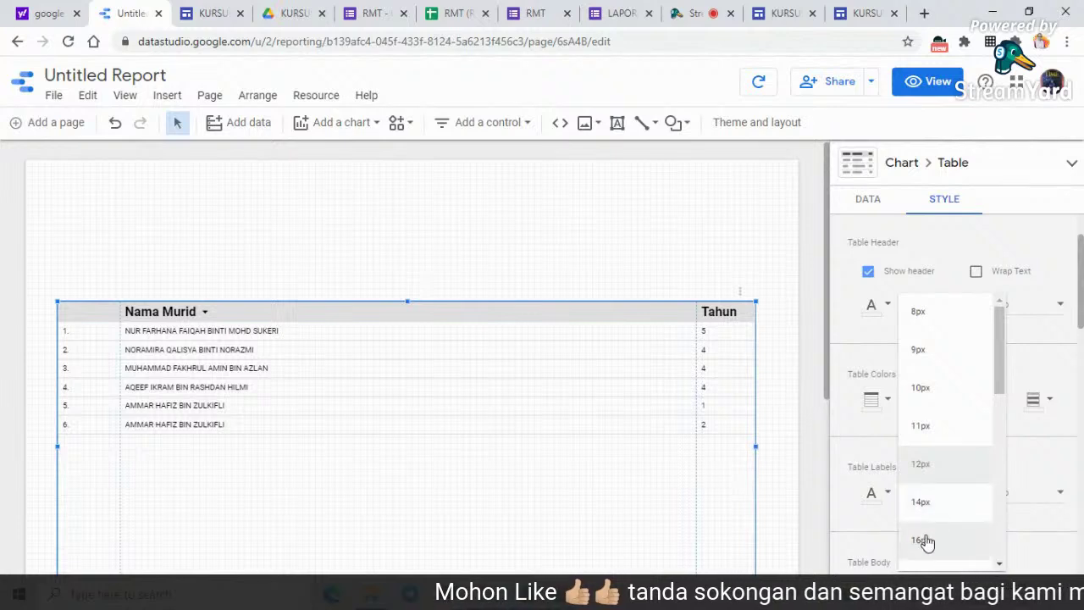
left_click(924, 540)
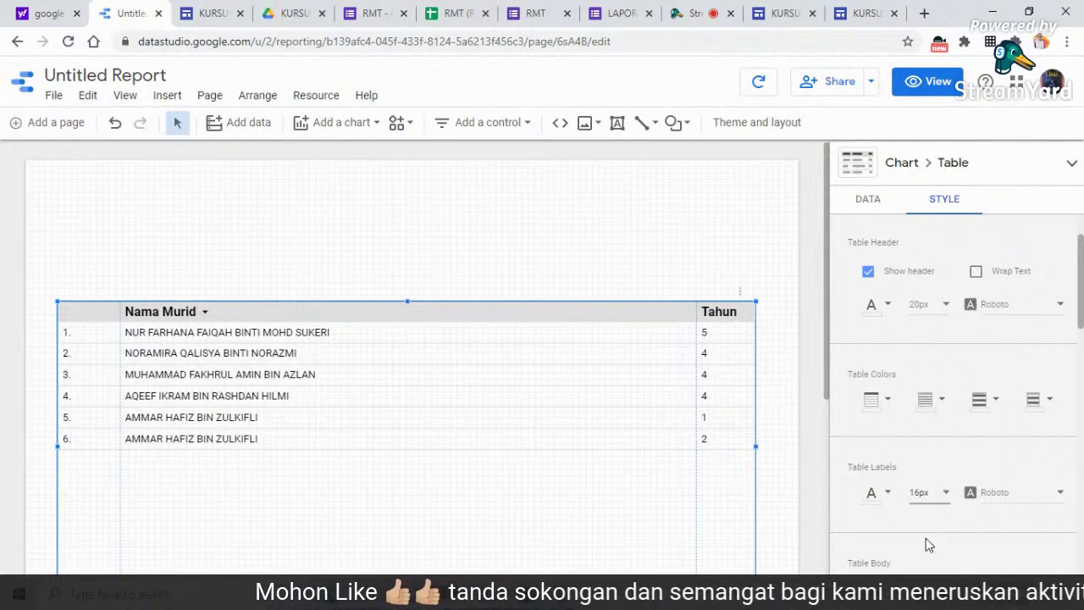
left_click(950, 498)
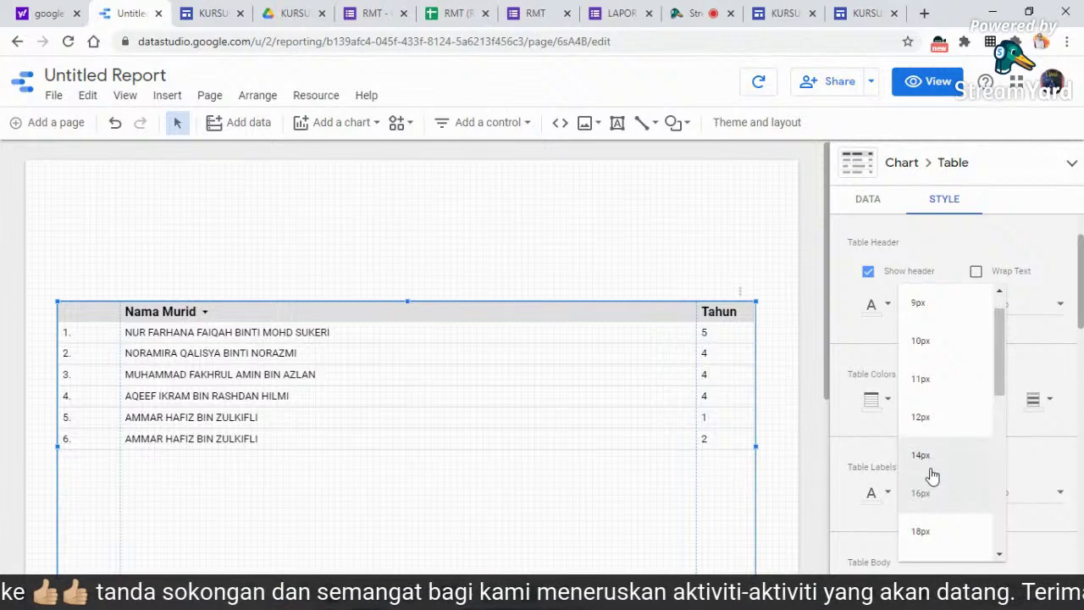
left_click(920, 531)
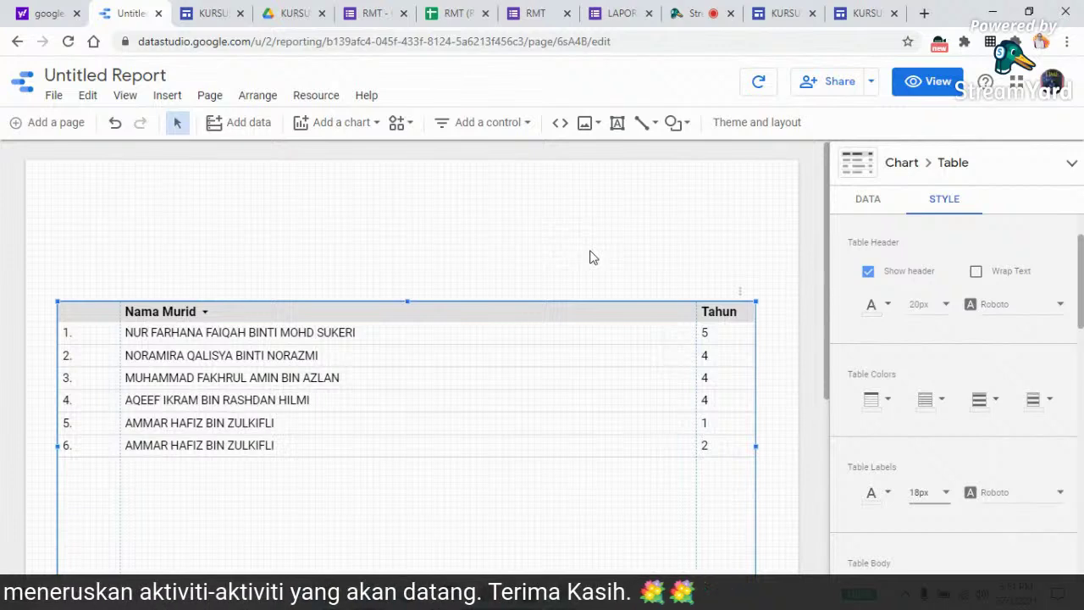
Fill the table's header row with an amber background colour
left_click_drag(1076, 256, 1081, 287)
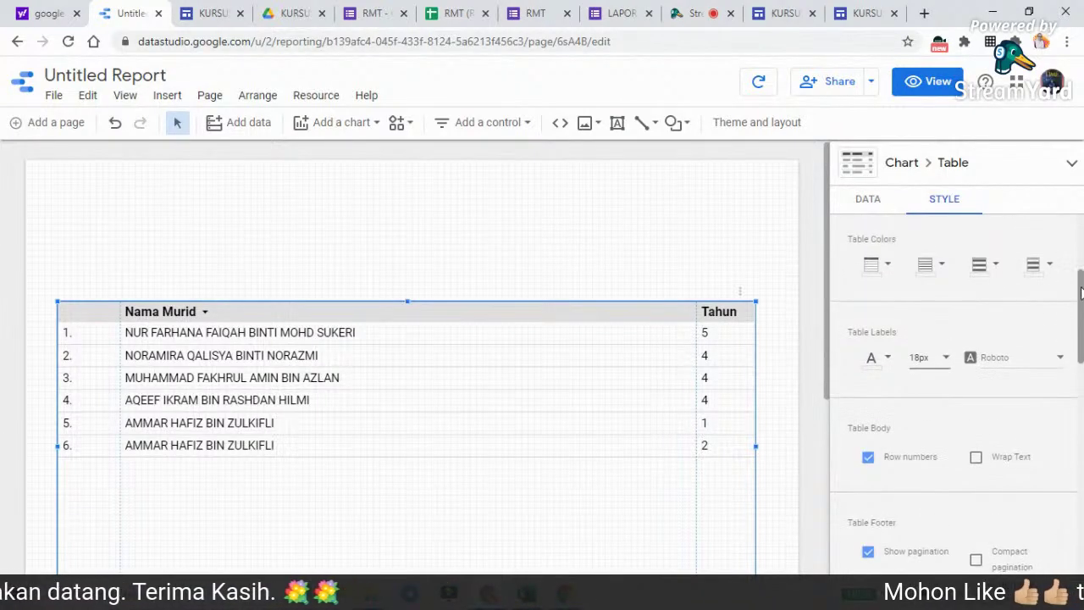
left_click(889, 268)
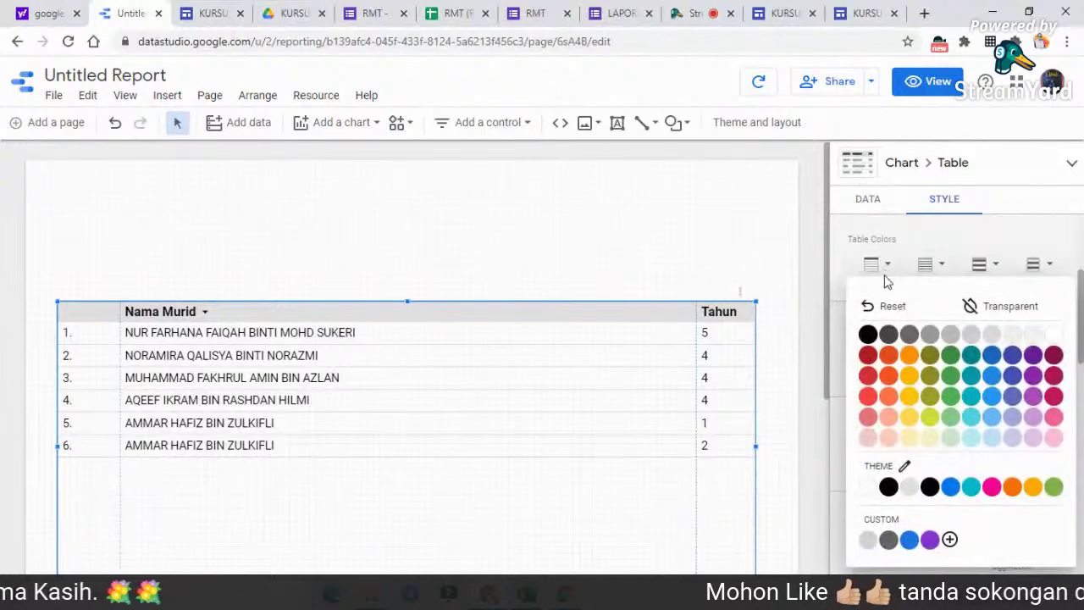
left_click(912, 375)
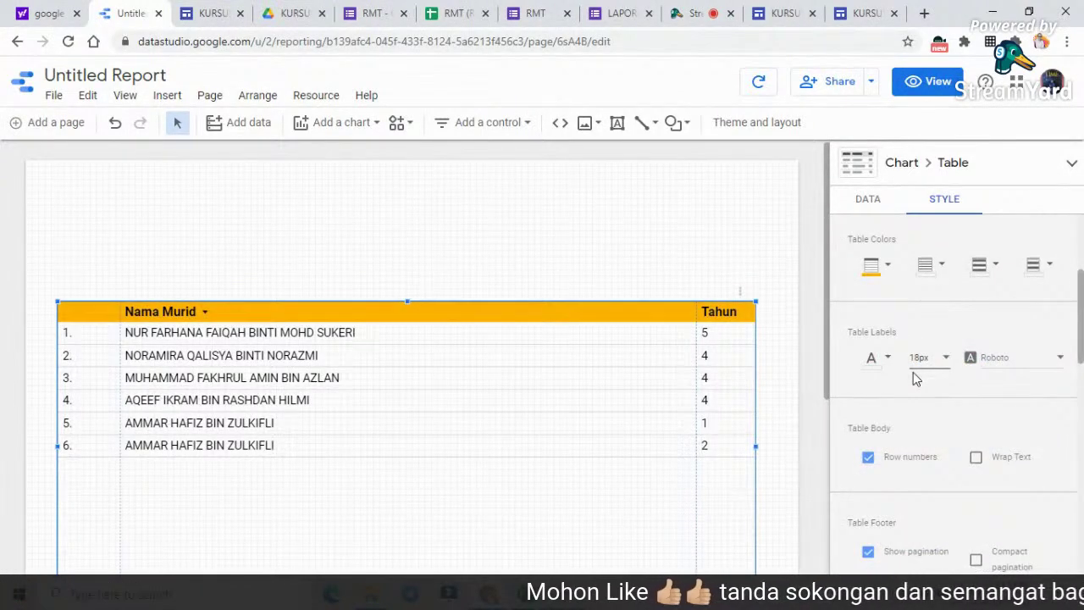
Set the table's cell border colour to crimson
left_click(454, 13)
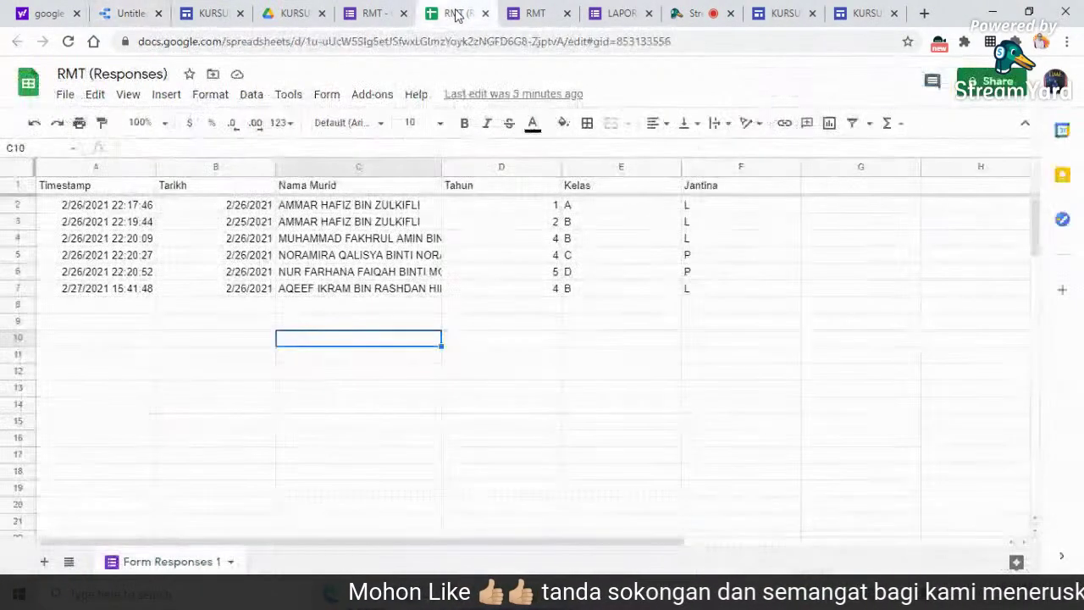
left_click(134, 15)
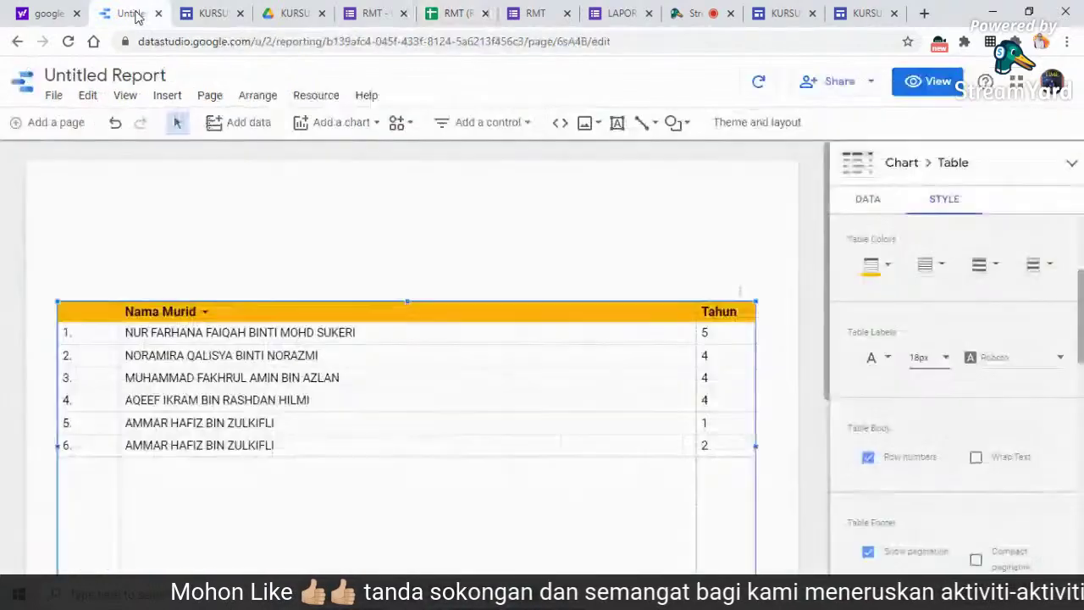
left_click_drag(1080, 292, 1082, 334)
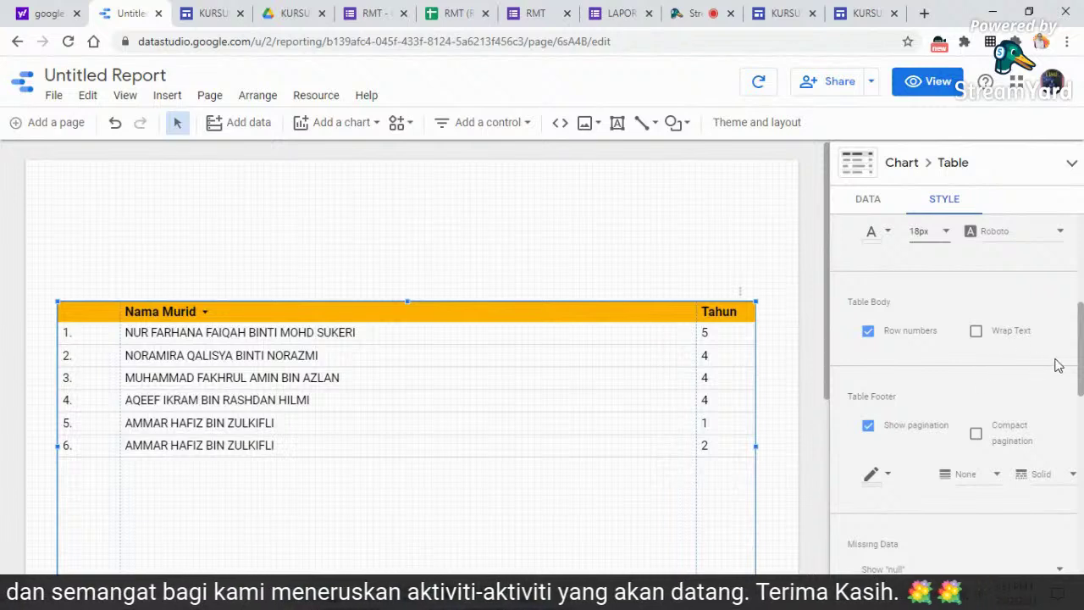
left_click_drag(1081, 354, 1080, 326)
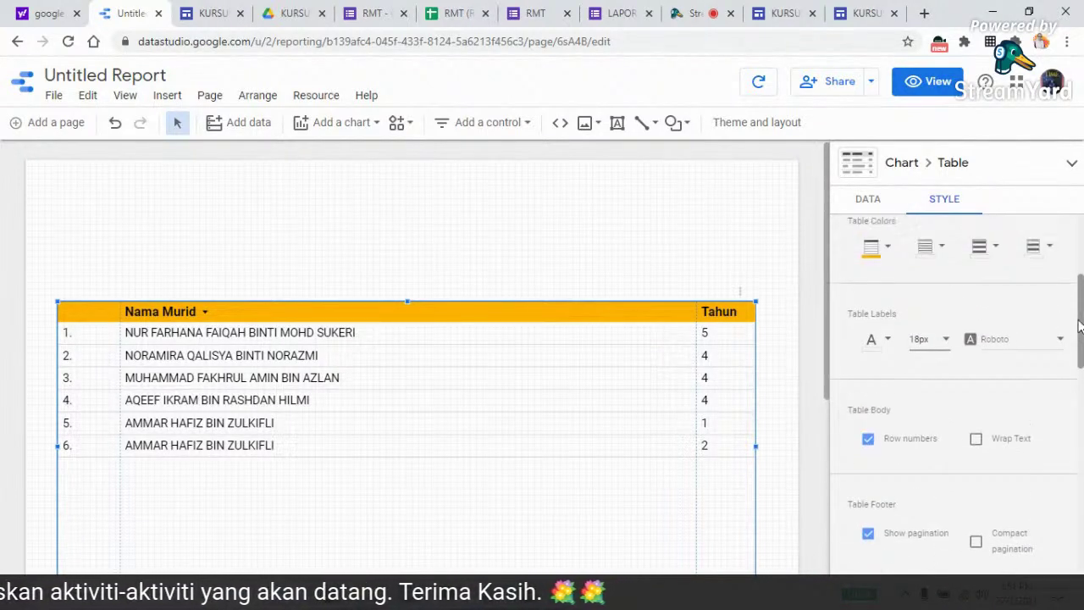
left_click(941, 246)
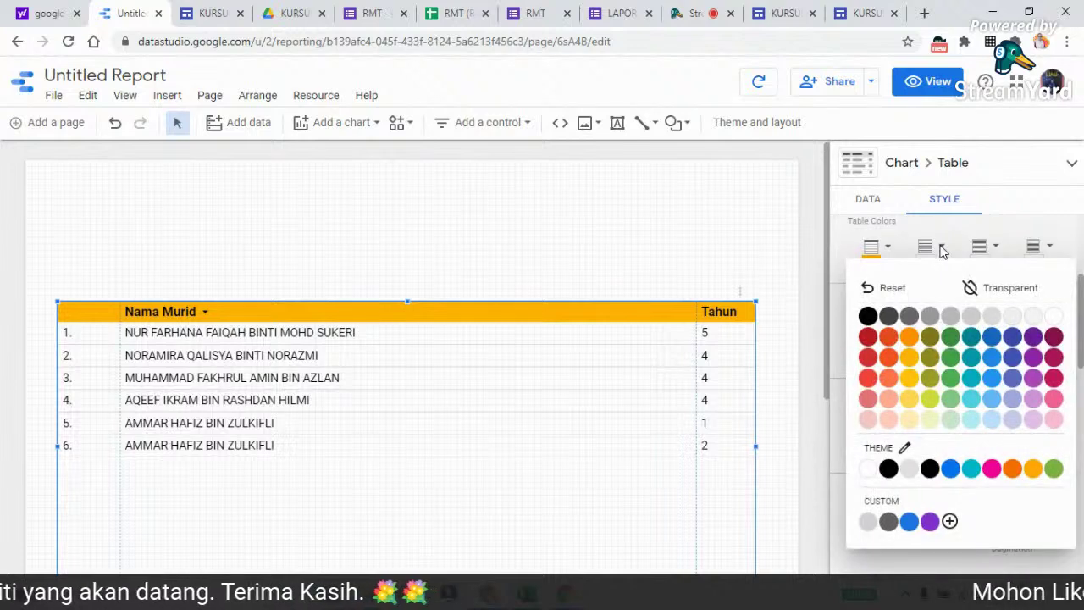
left_click(1055, 379)
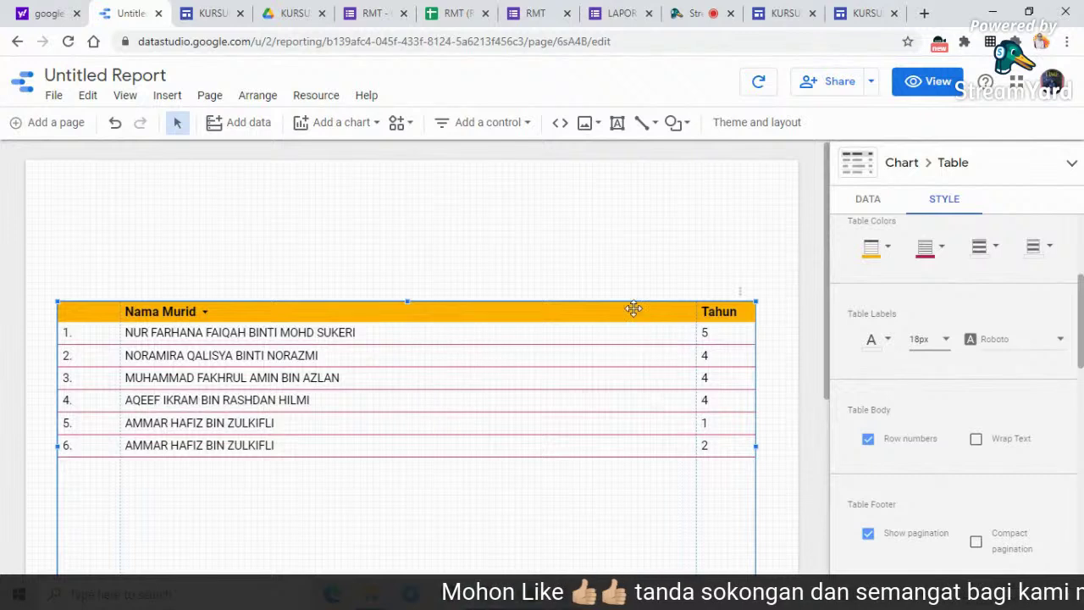
Fill the odd rows of the table with a light cyan background colour
left_click(996, 251)
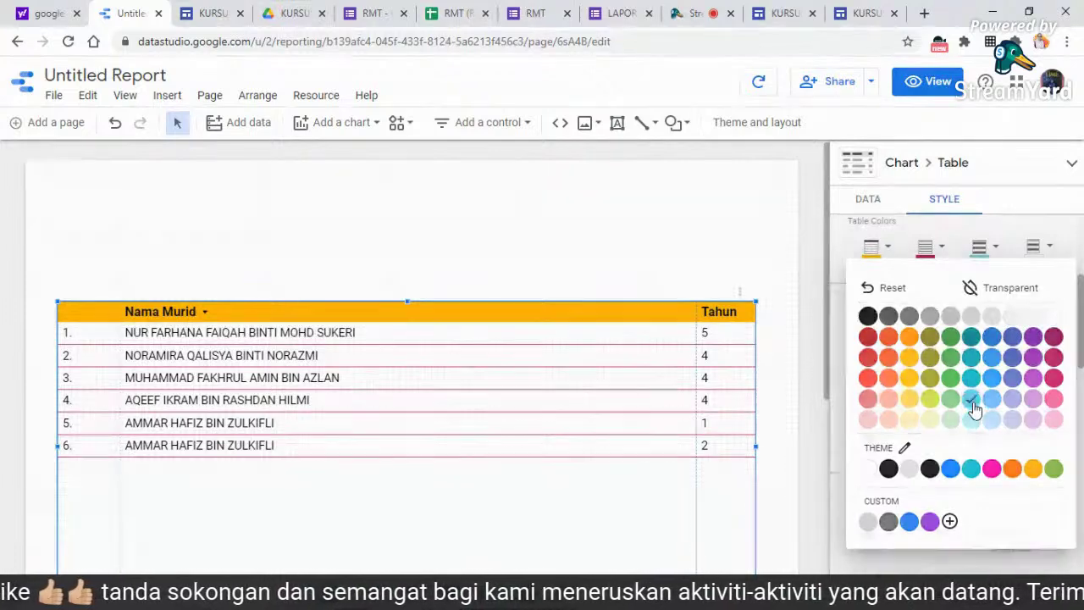
left_click(974, 407)
left_click(691, 264)
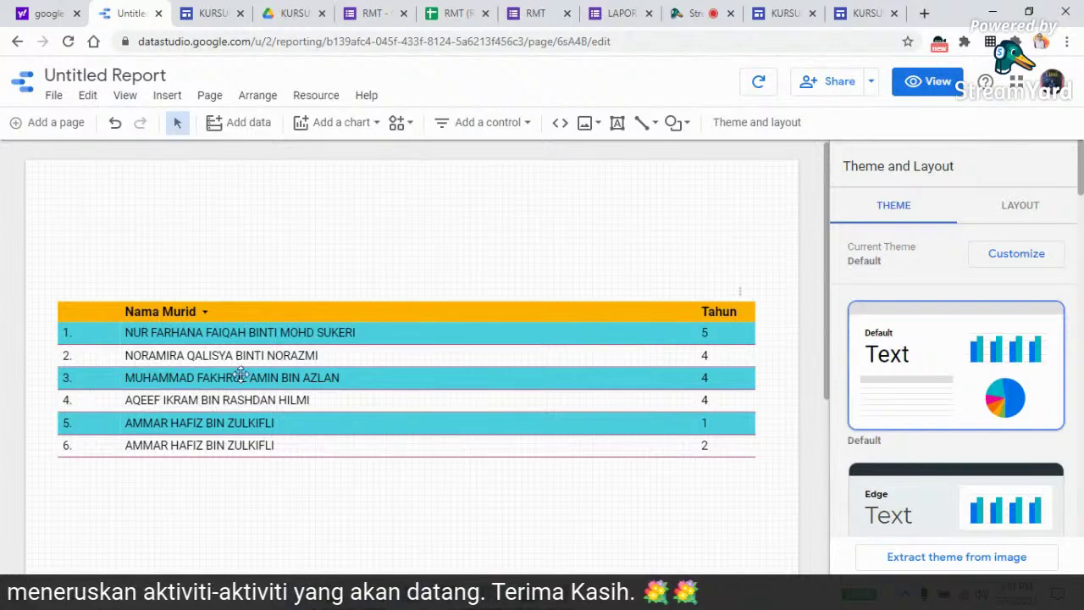
Switch to the RMT (Responses) spreadsheet in Google Sheets and widen the Nama Murid column to fit more of the names
left_click(463, 15)
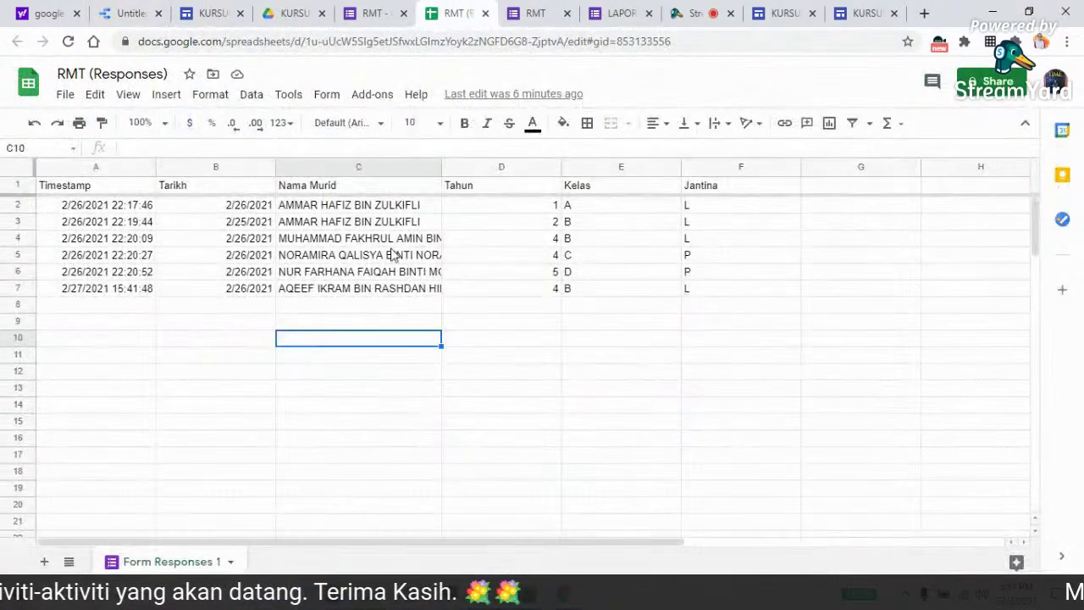
left_click_drag(441, 173, 487, 173)
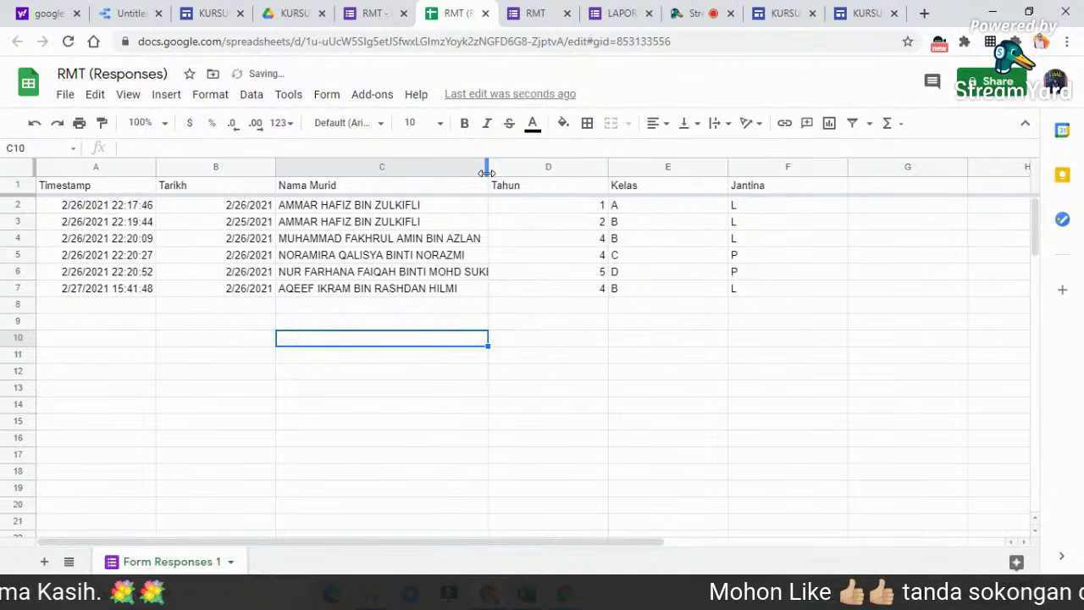
left_click_drag(487, 169, 478, 173)
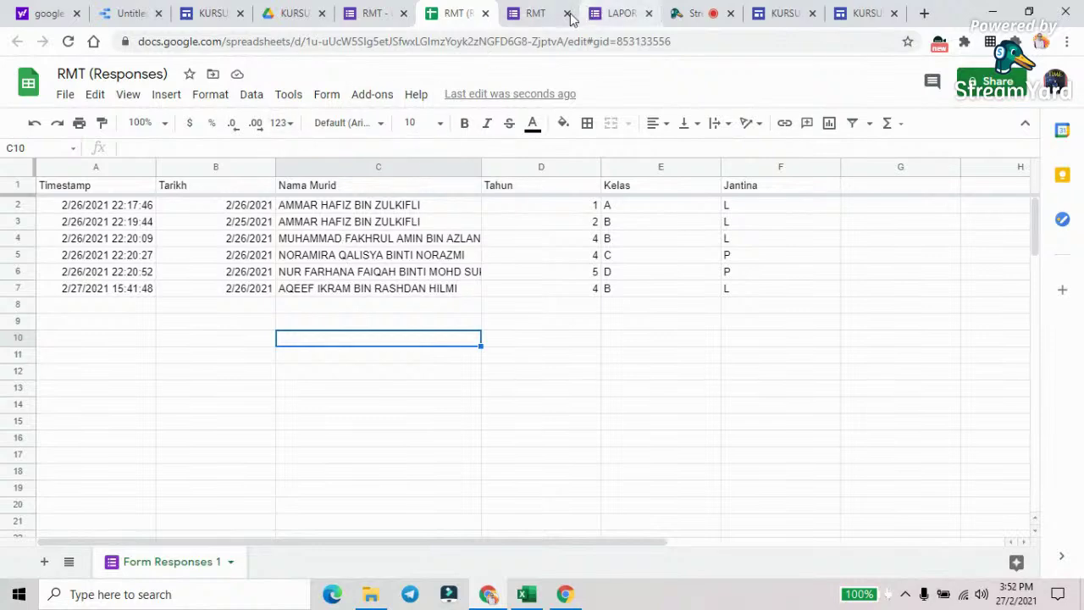
Return to the Data Studio report and widen the table's Tahun column by moving its left boundary into the Nama Murid column
left_click(132, 14)
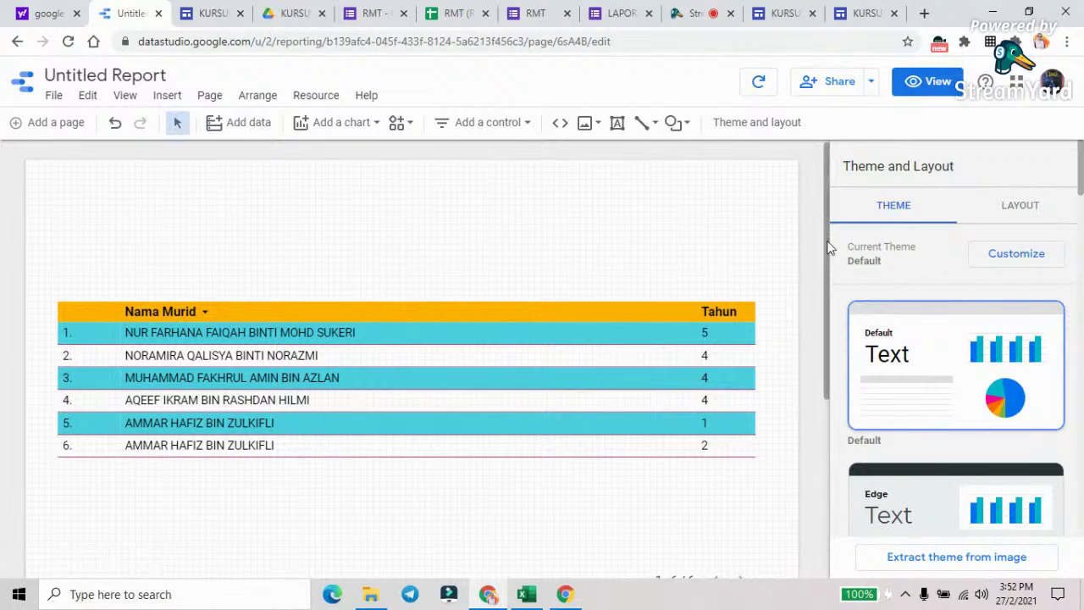
left_click(611, 310)
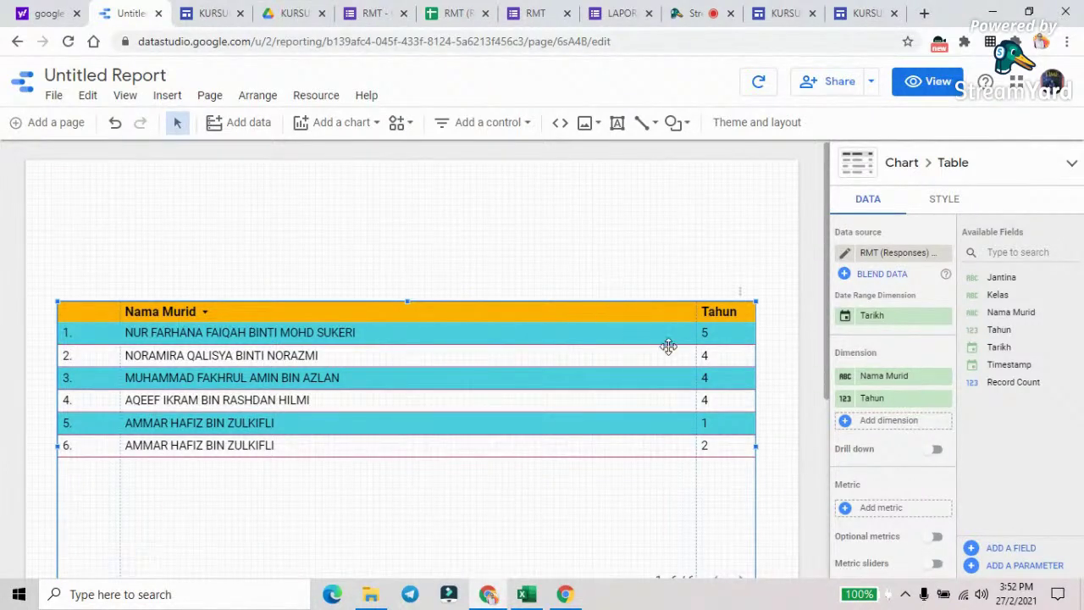
left_click_drag(696, 315, 623, 315)
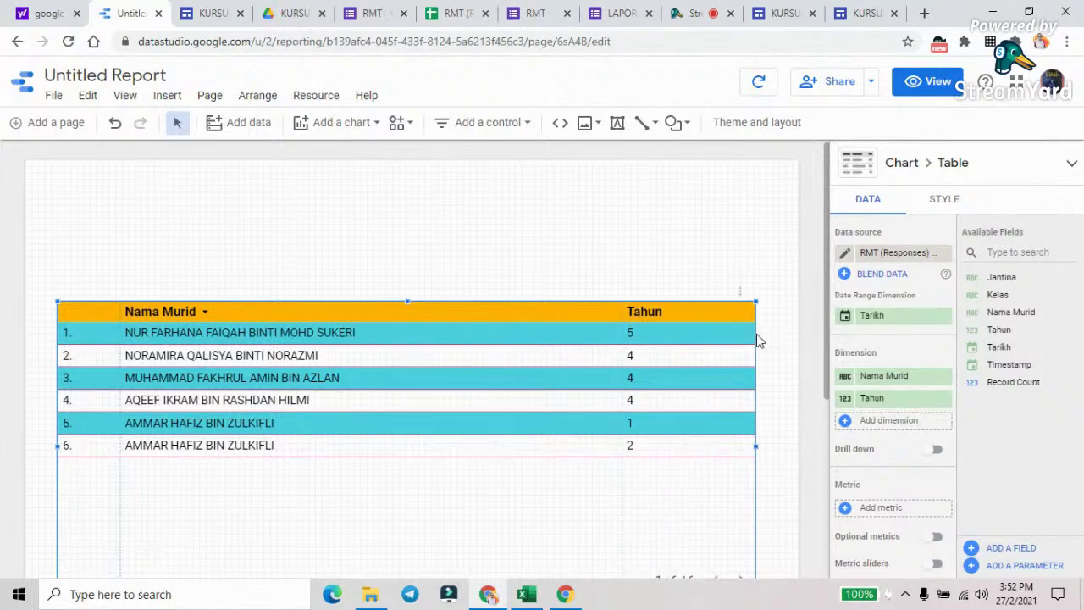
left_click(688, 248)
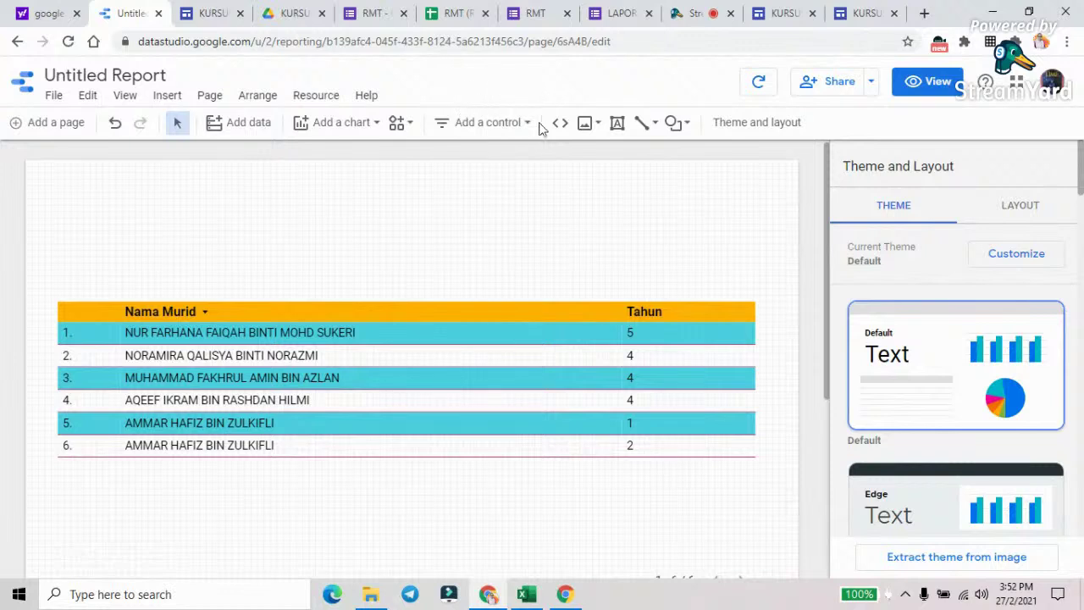
Add a drop-down list control above the right part of the table and set its control field to Tahun
left_click(477, 126)
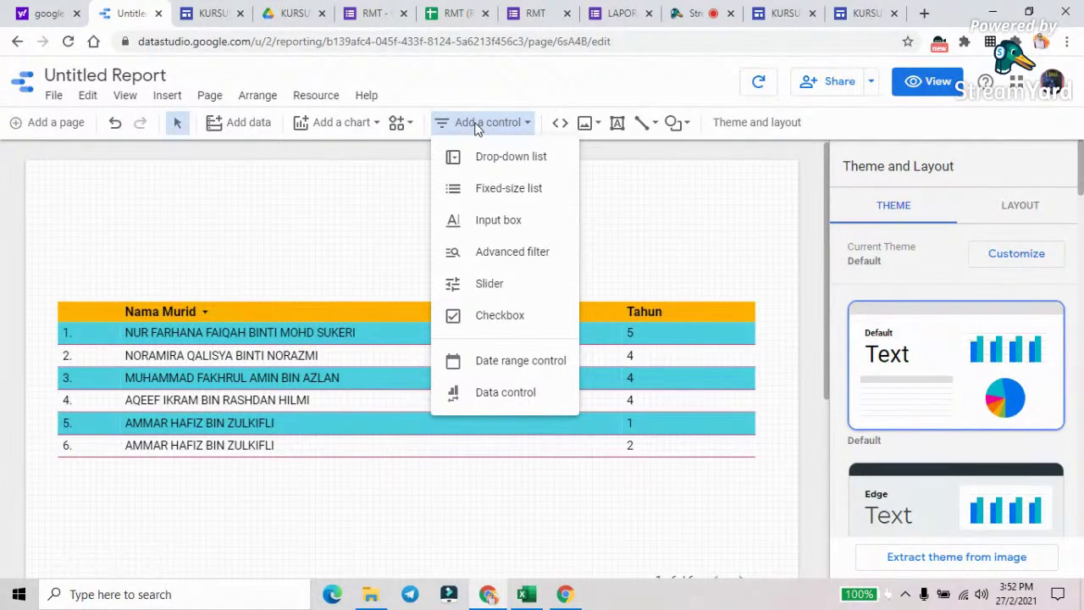
left_click(494, 161)
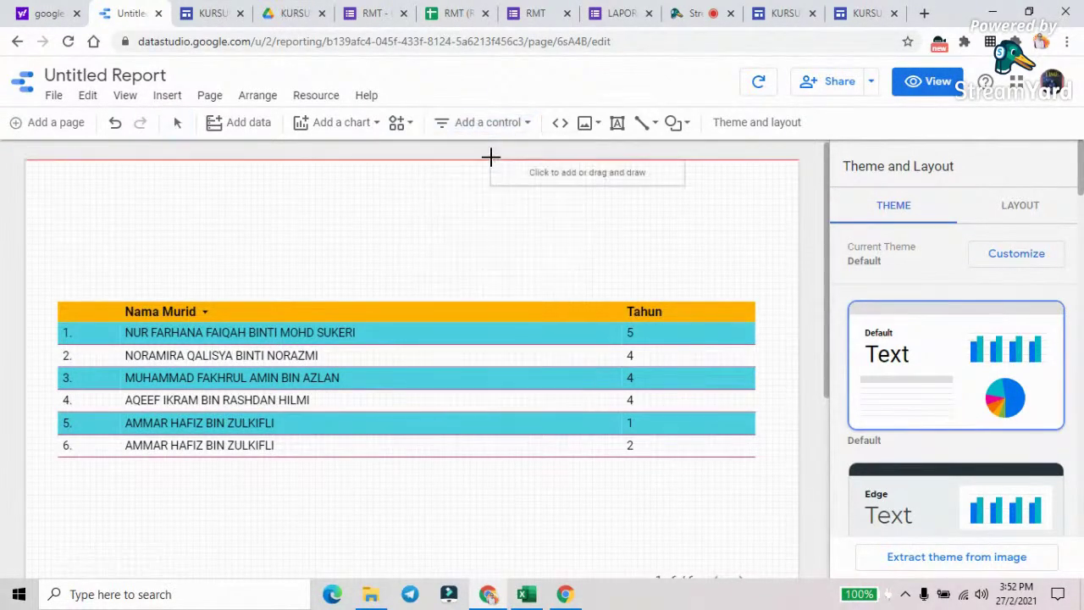
left_click(555, 216)
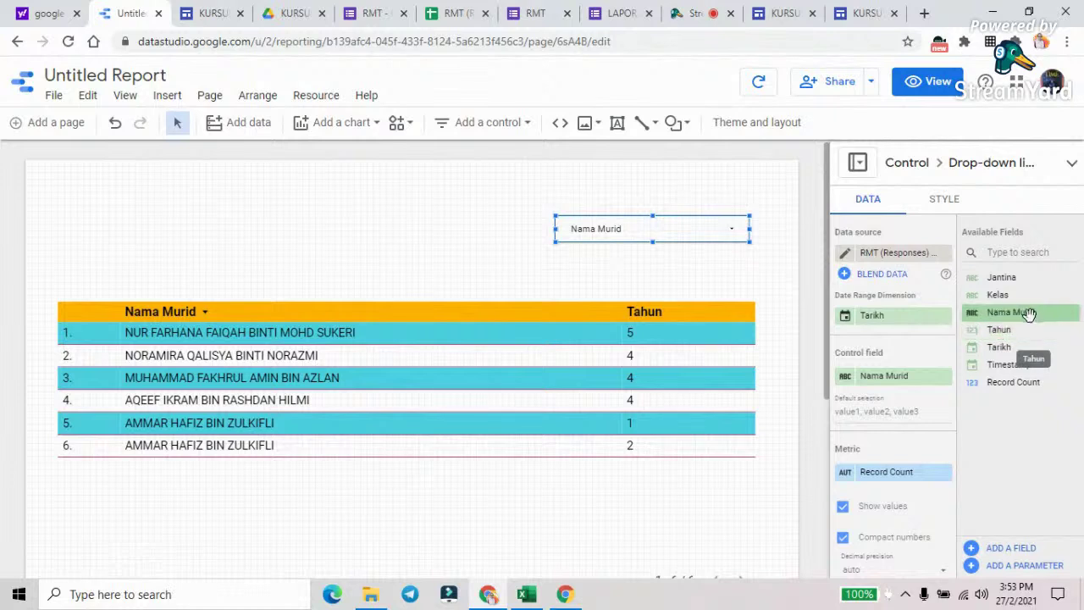
left_click_drag(999, 330, 878, 391)
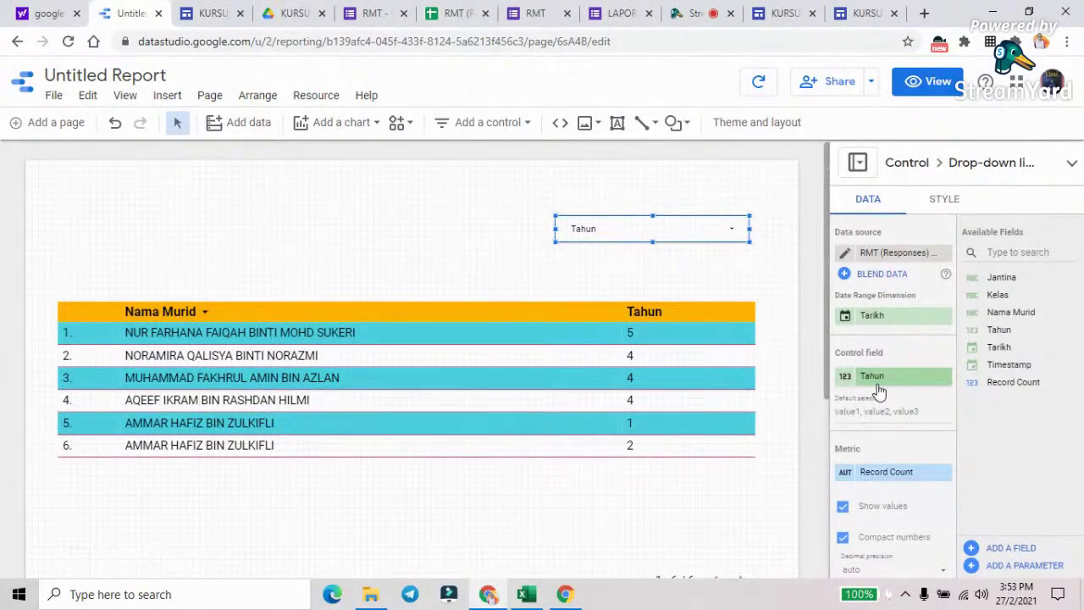
Add a second drop-down list for Nama Murid, place it above the Tahun list, and leave a gap between the two
left_click(501, 125)
left_click(500, 158)
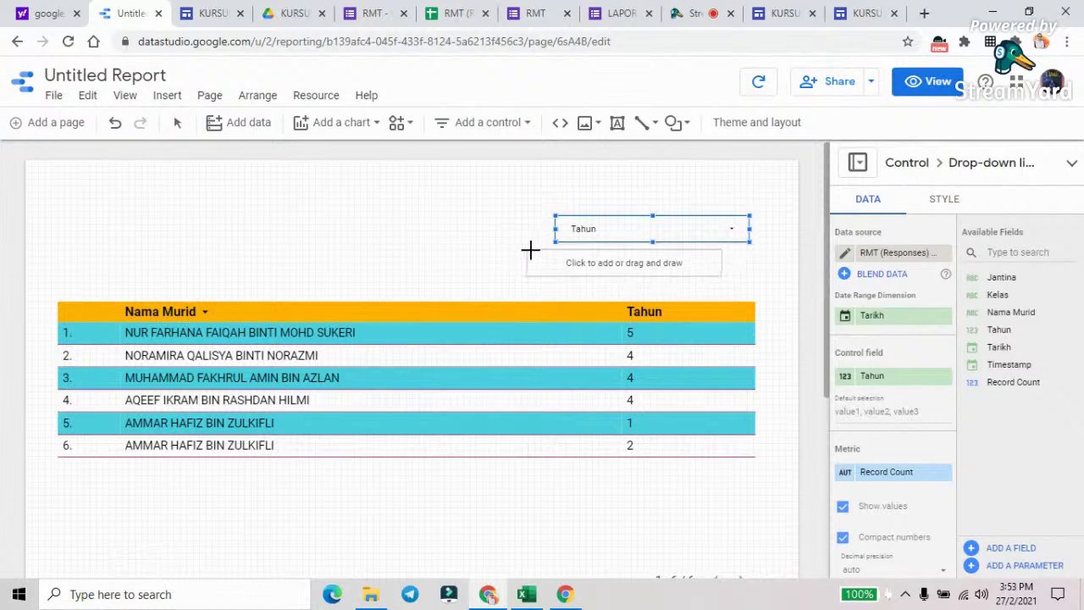
left_click(553, 256)
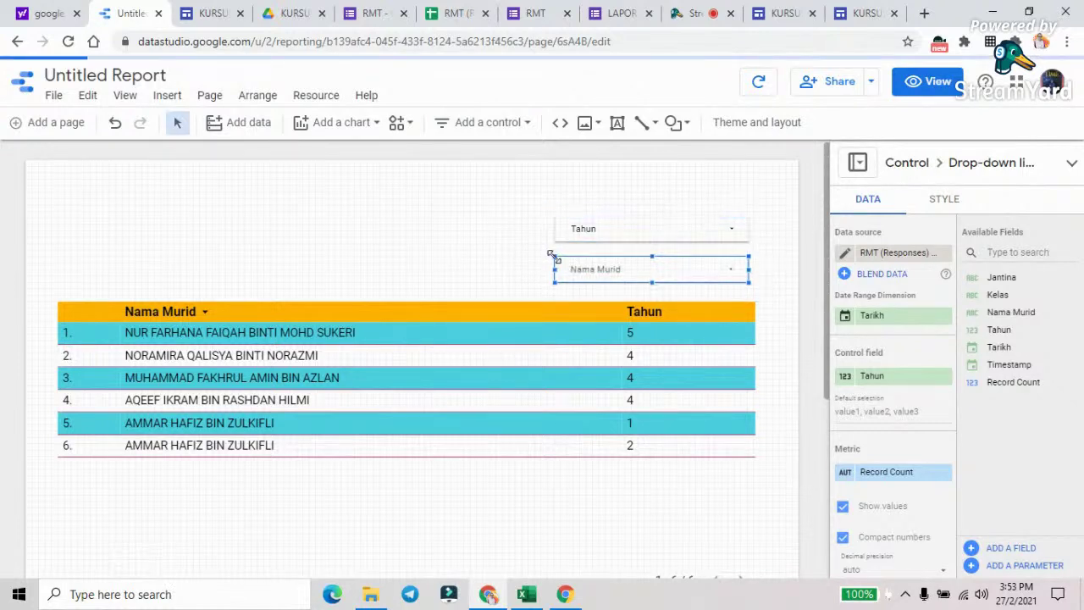
left_click_drag(566, 257, 569, 195)
left_click(508, 213)
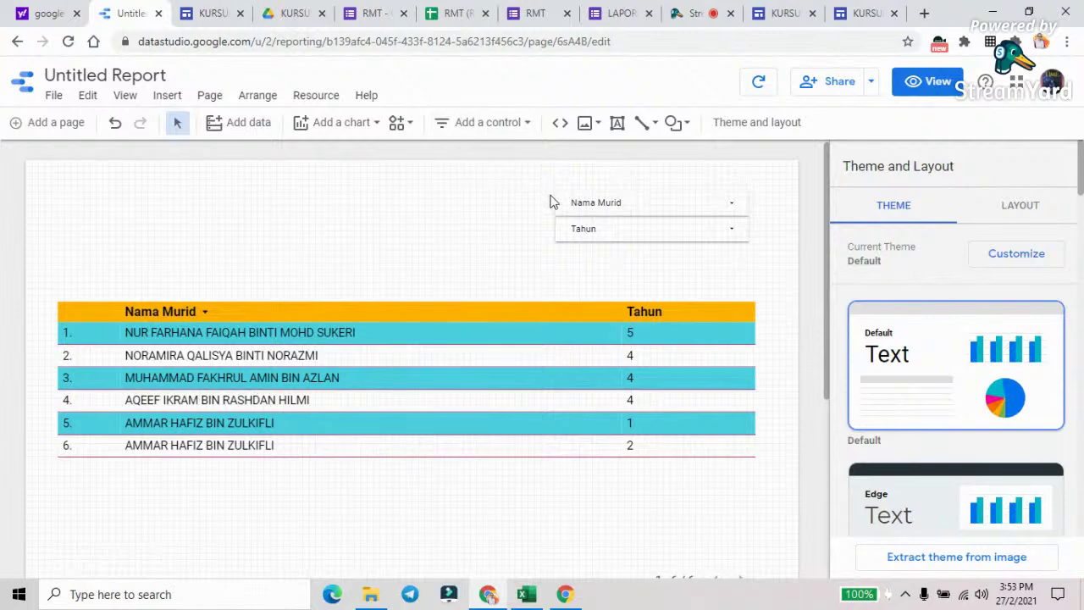
mouse_move(636, 230)
left_mouse_down()
mouse_move(641, 254)
mouse_move(636, 245)
left_mouse_up()
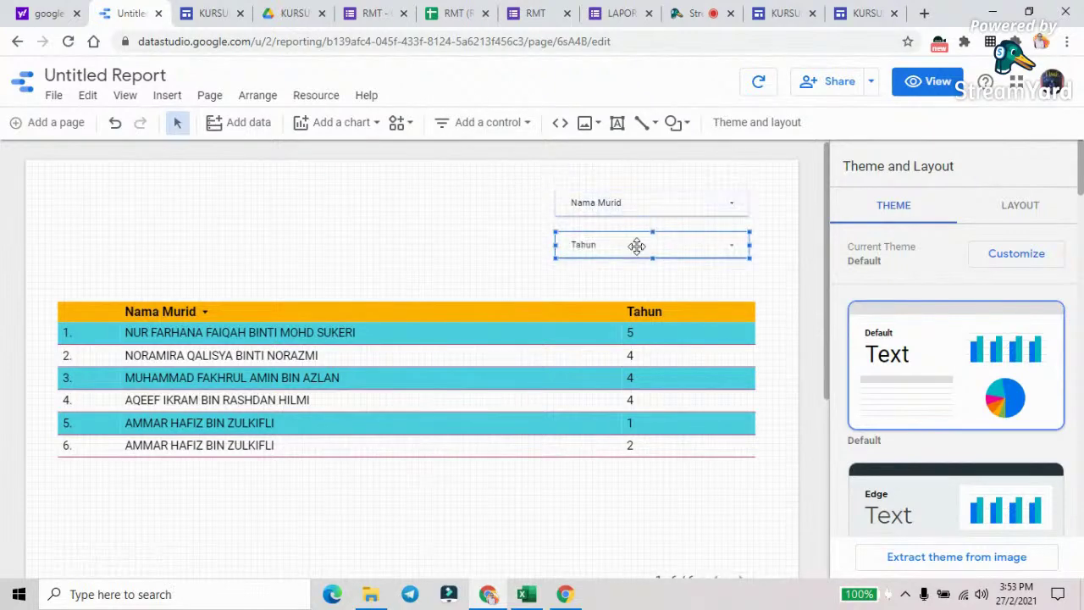
View the report and test the Nama Murid filter by showing only the last listed pupil
left_click(938, 82)
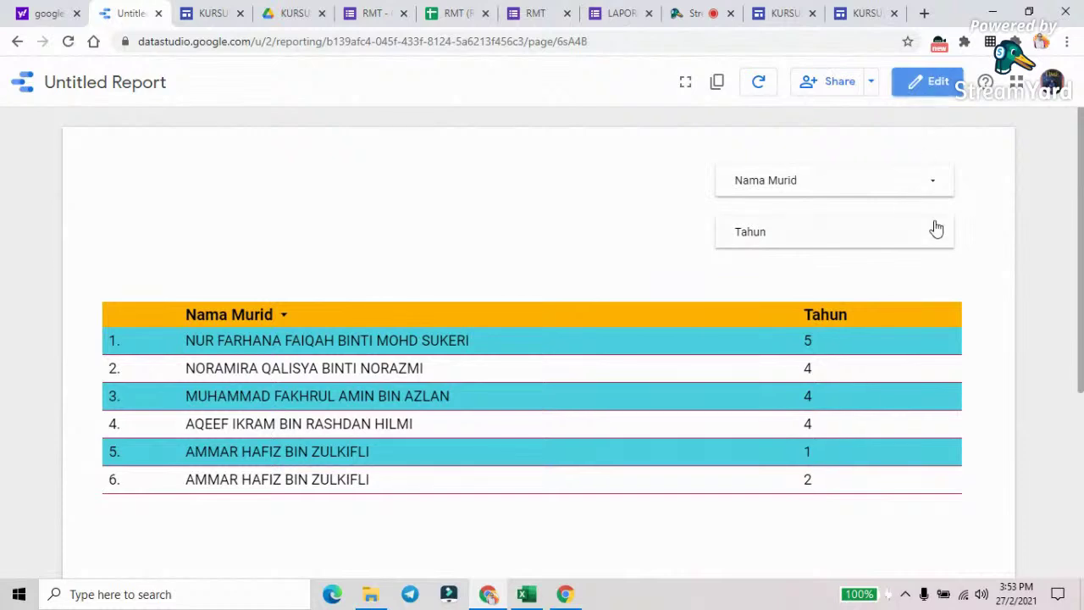
left_click(936, 184)
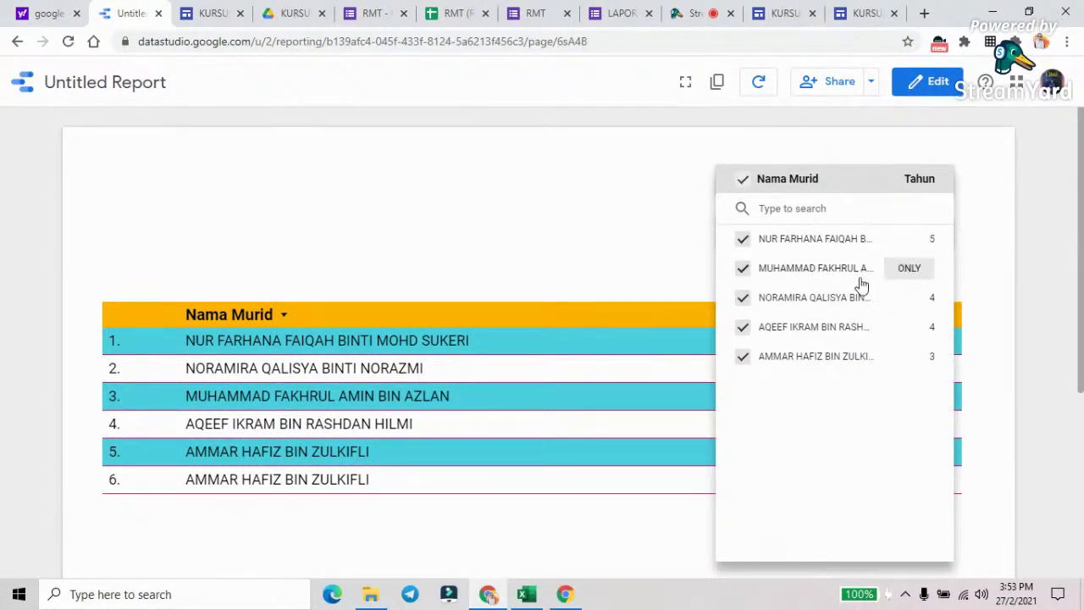
left_click(908, 356)
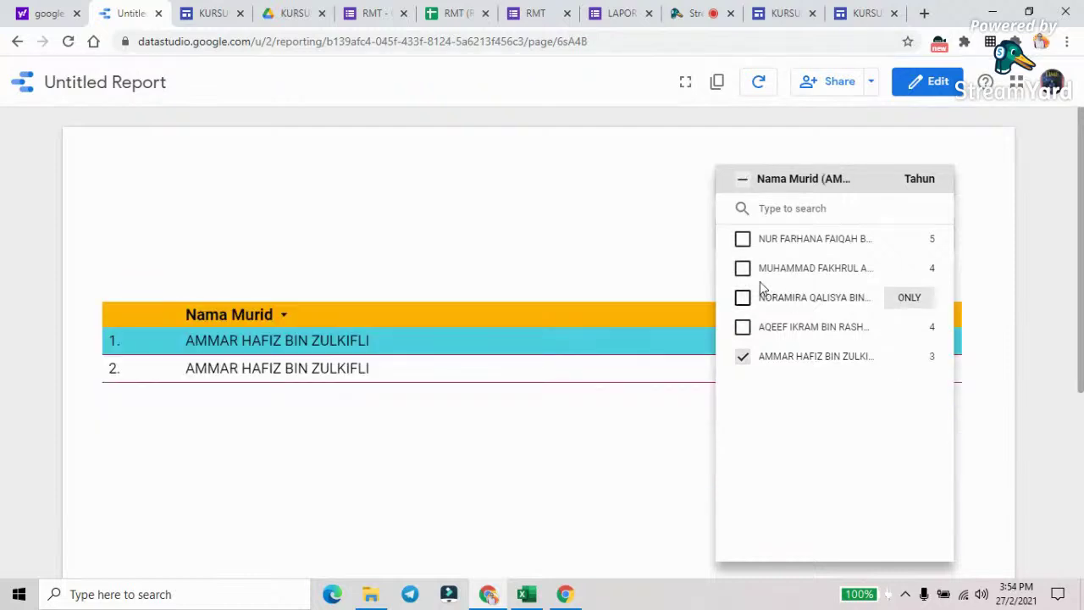
left_click(687, 222)
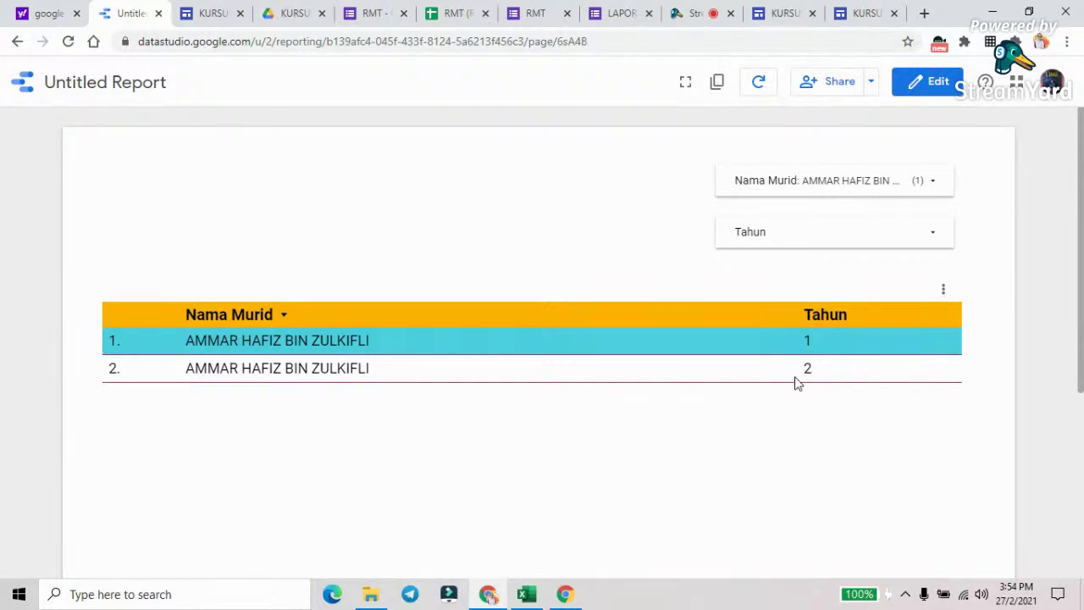
Test the Tahun filter by showing only year 2, and return to editing the report
left_click(935, 237)
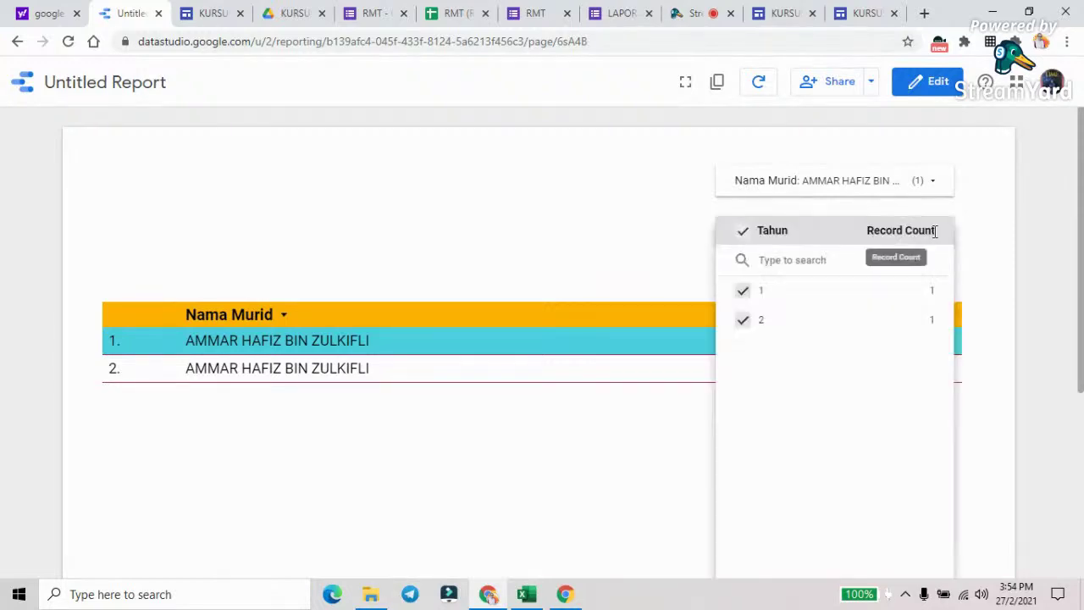
left_click(917, 321)
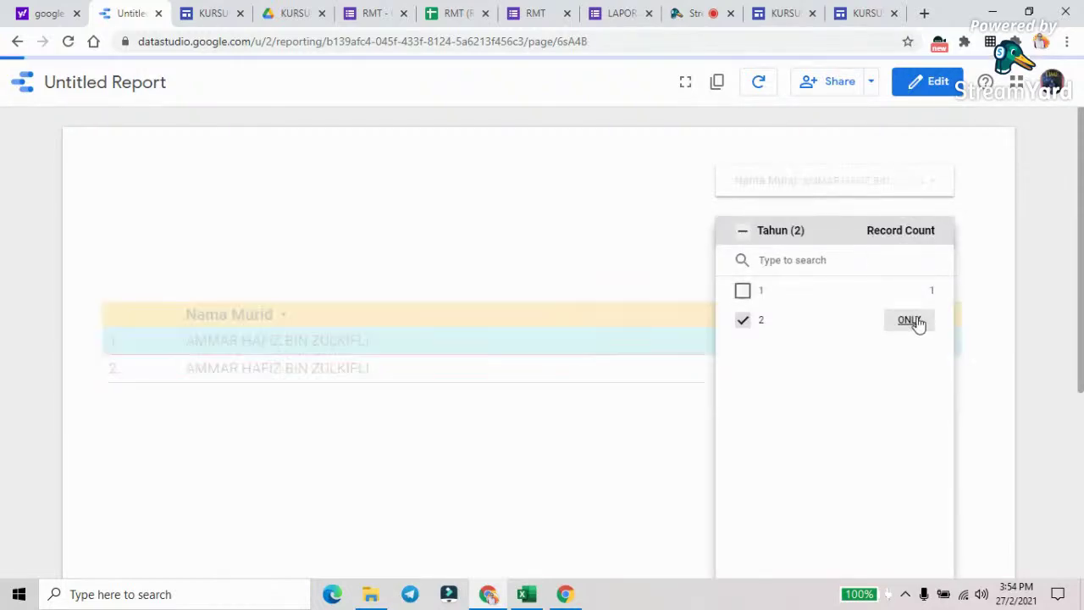
left_click(531, 192)
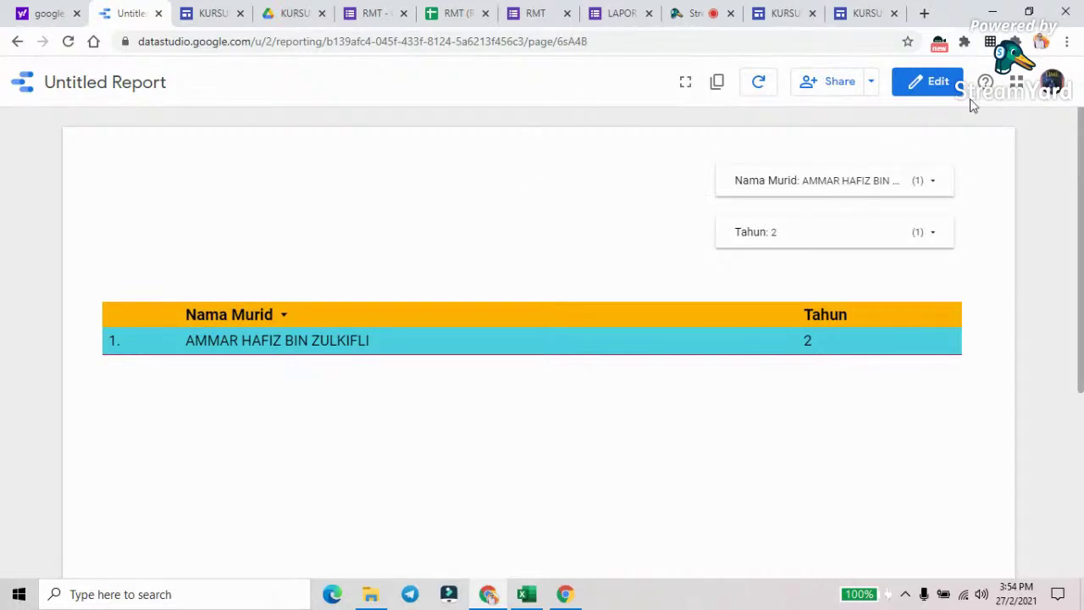
left_click(939, 85)
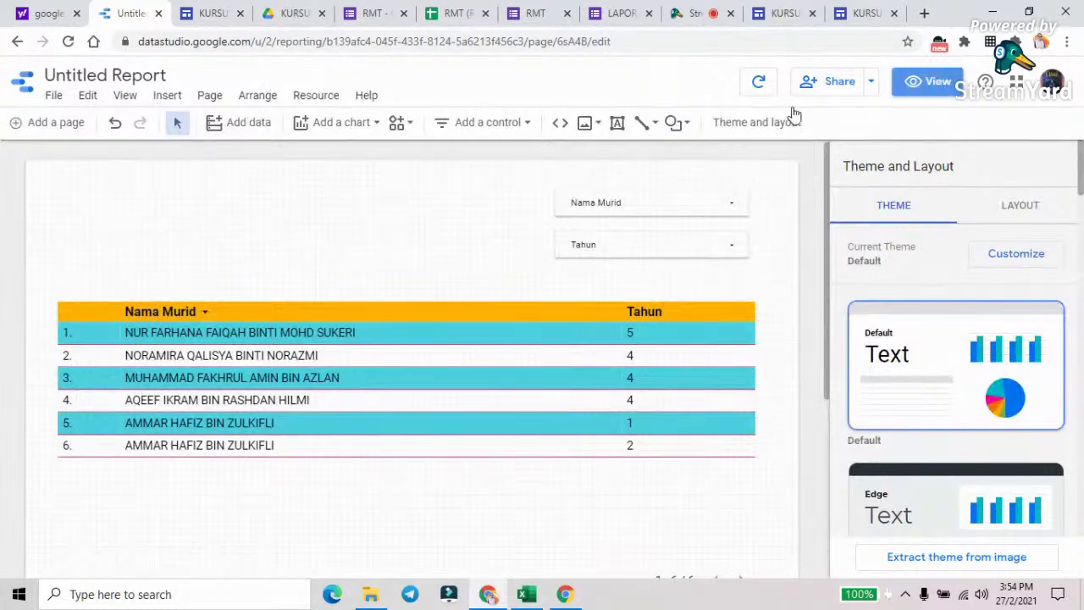
Try Tarikh as an additional table dimension with a widened column, and remove it again
left_click(516, 307)
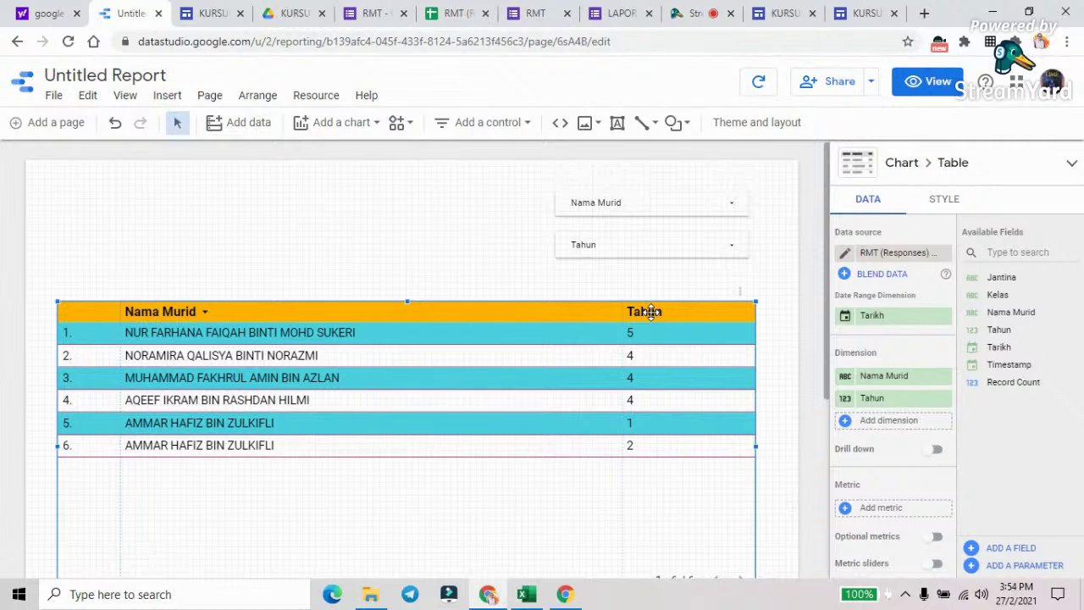
left_click_drag(999, 349, 886, 433)
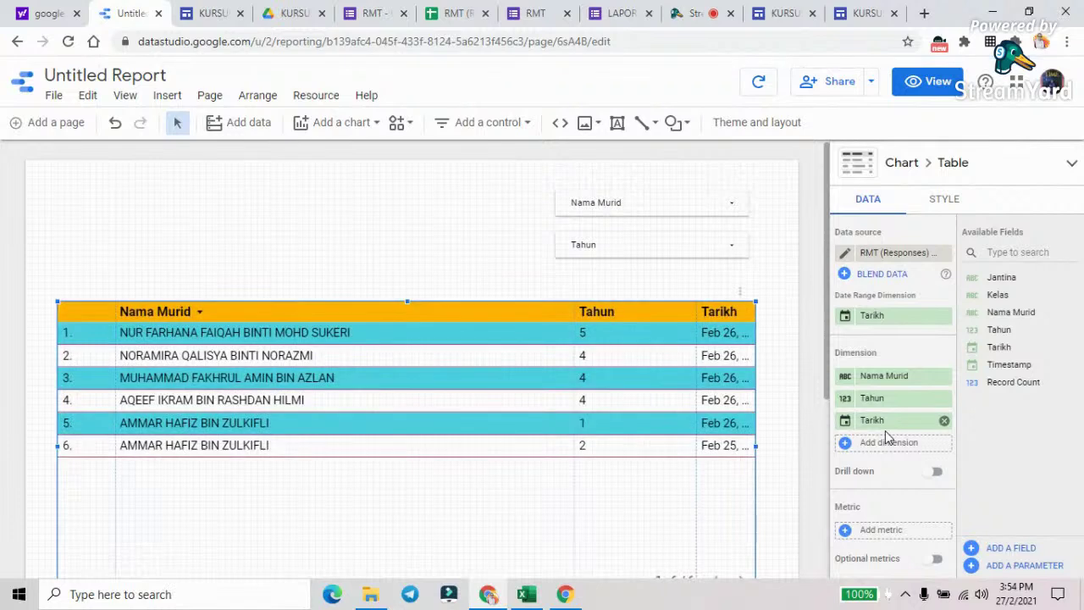
left_click_drag(704, 318, 642, 323)
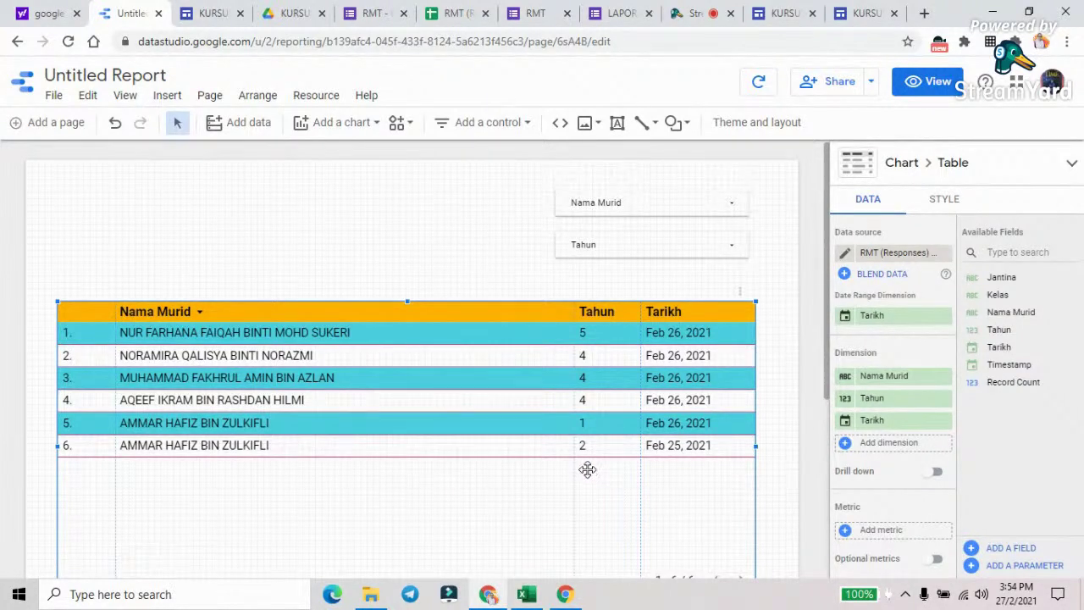
left_click(944, 422)
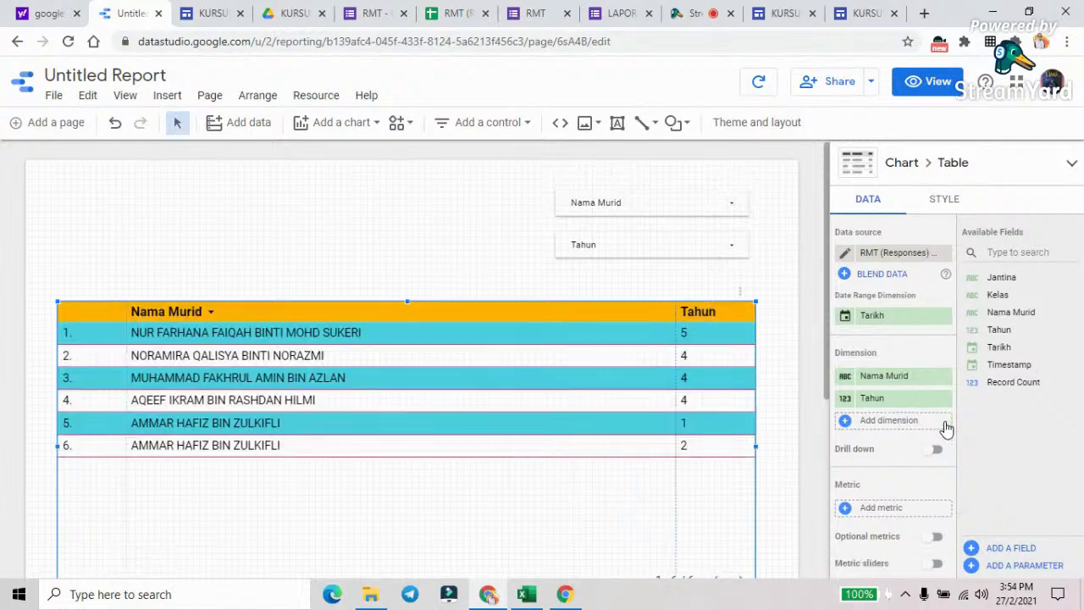
Add a third drop-down list below the Tahun list and set its control field to Tarikh
left_click(452, 132)
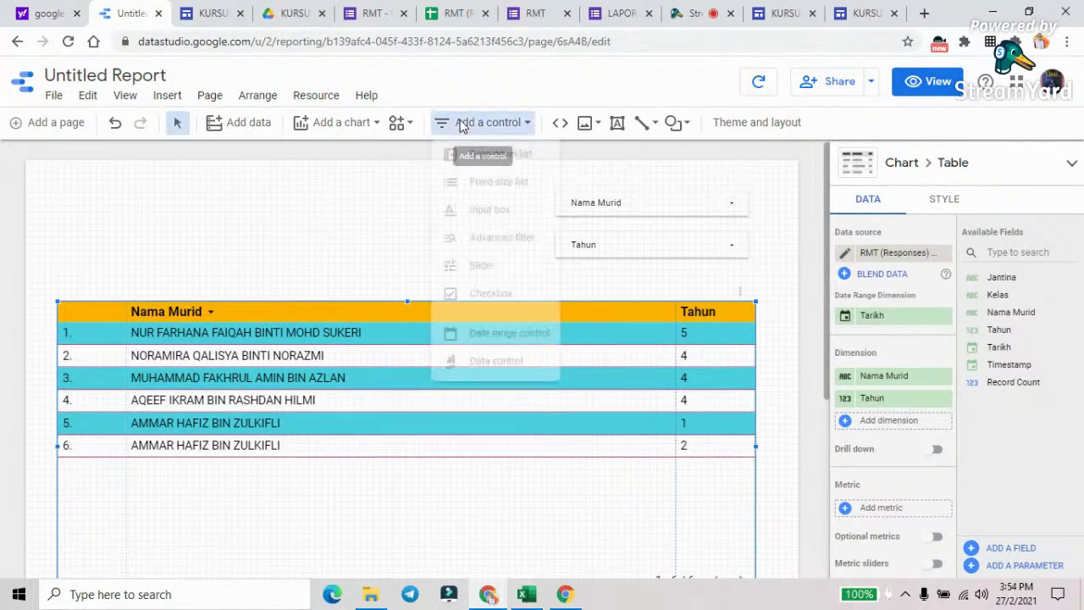
left_click(491, 154)
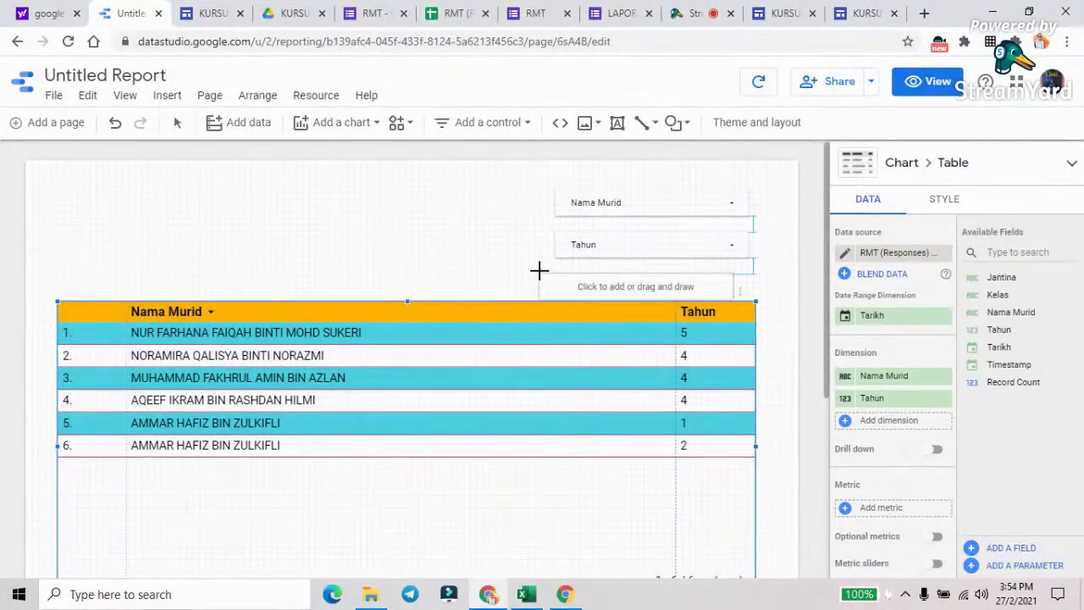
key("Escape")
left_click(555, 267)
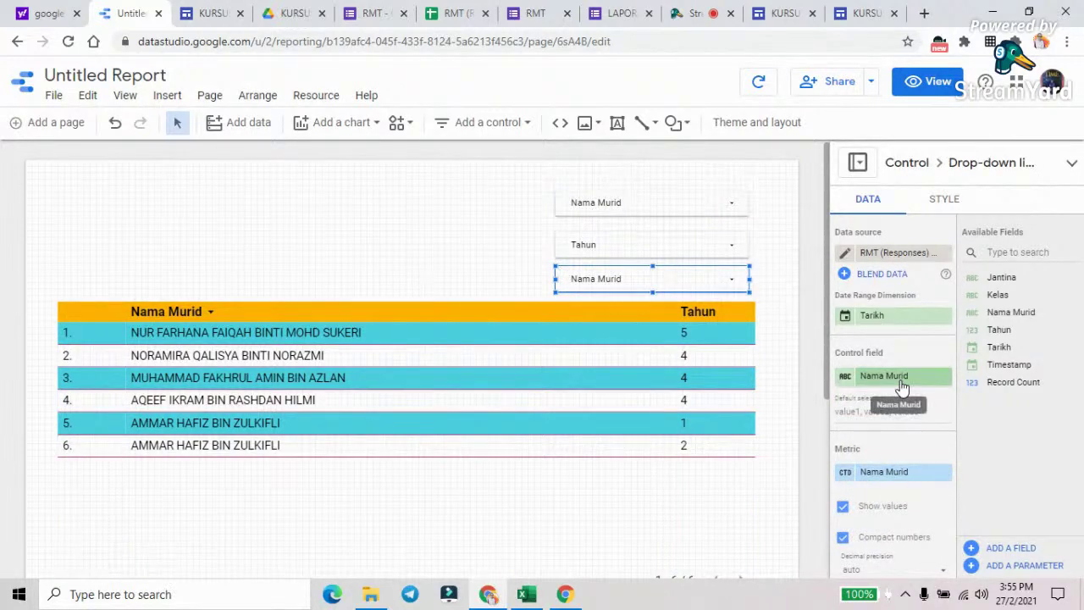
left_click_drag(1000, 346, 889, 388)
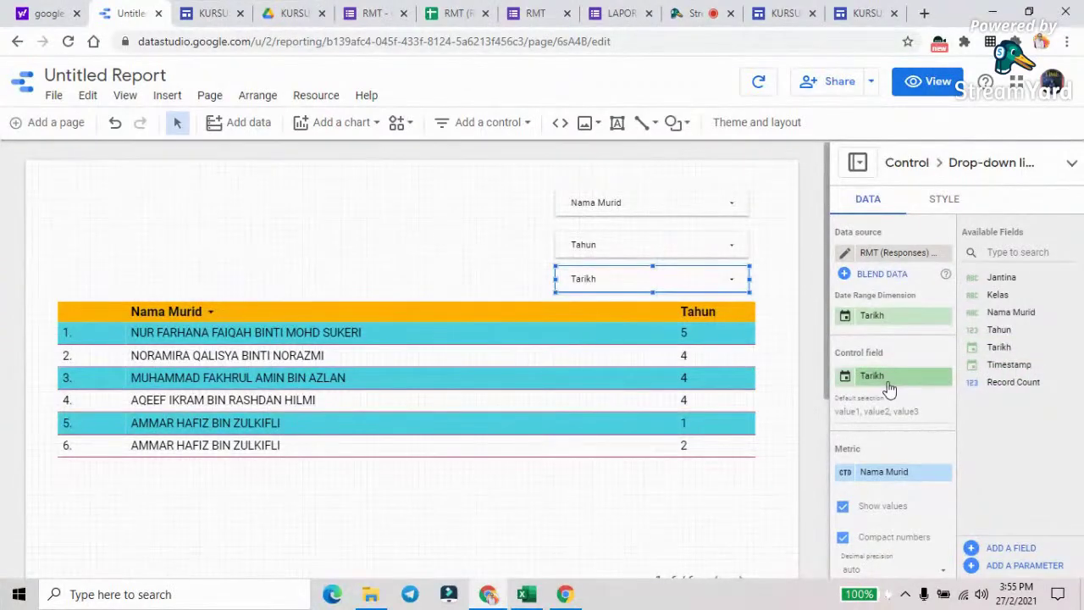
View the report and filter Nama Murid to show only the last listed pupil
left_click(932, 83)
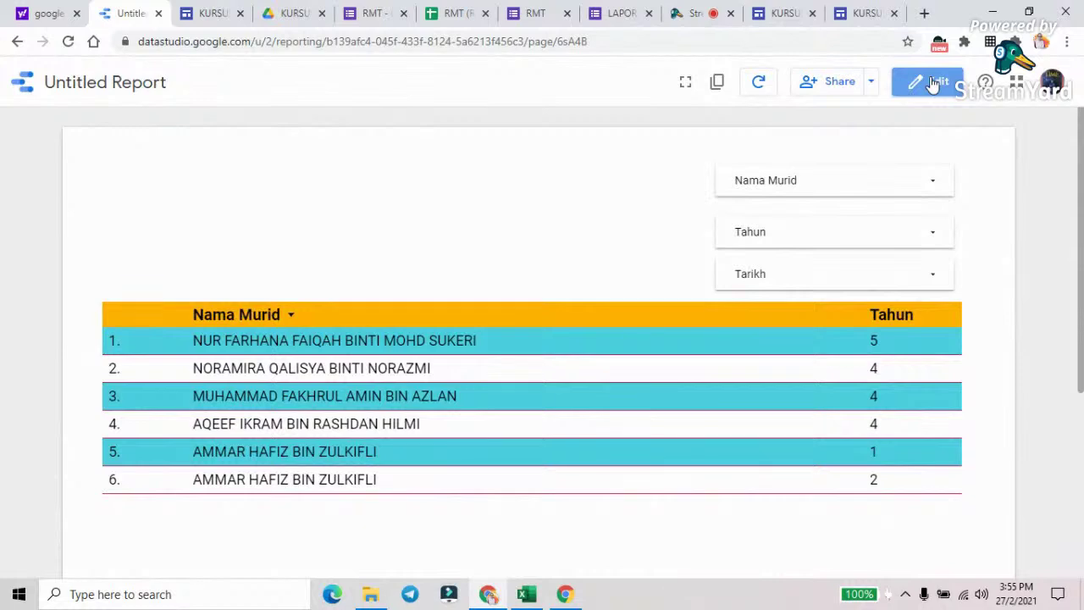
left_click(929, 181)
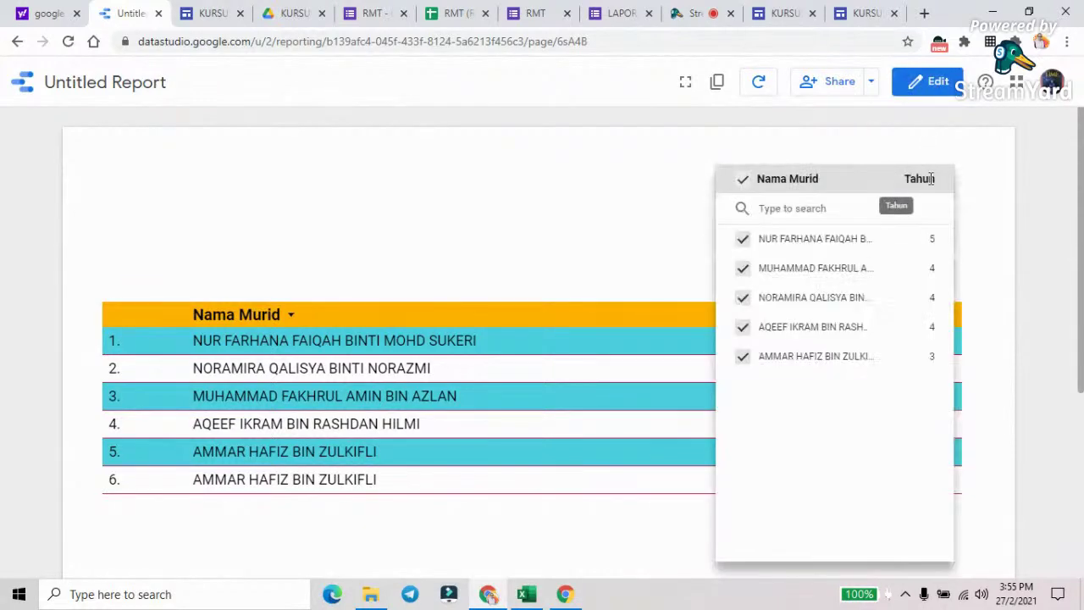
left_click(908, 356)
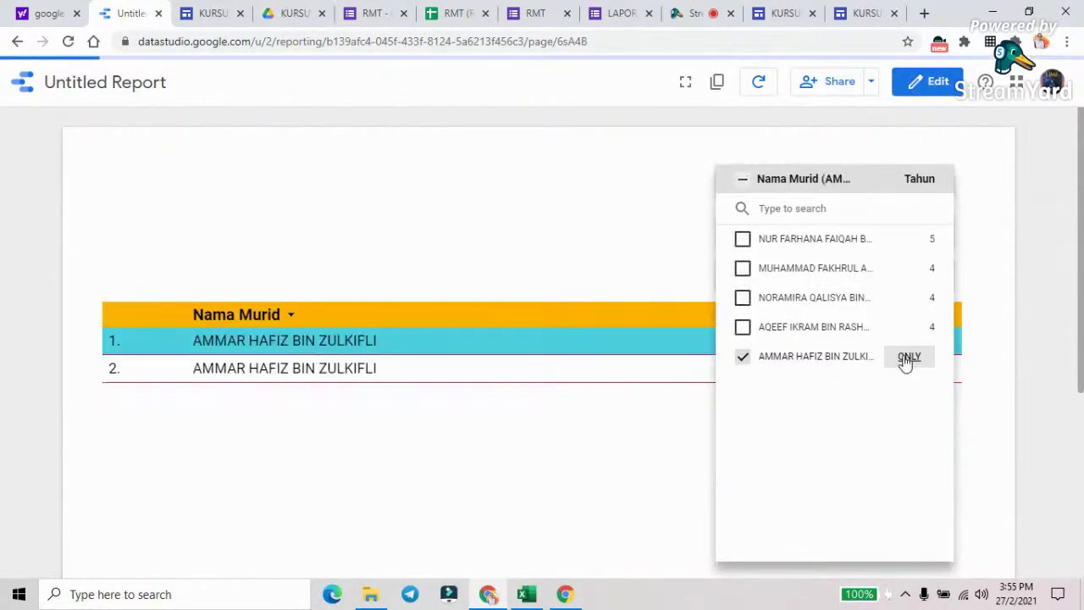
left_click(682, 255)
Filter Tahun to show only year 2, and check the dates offered by the Tarikh filter
left_click(934, 232)
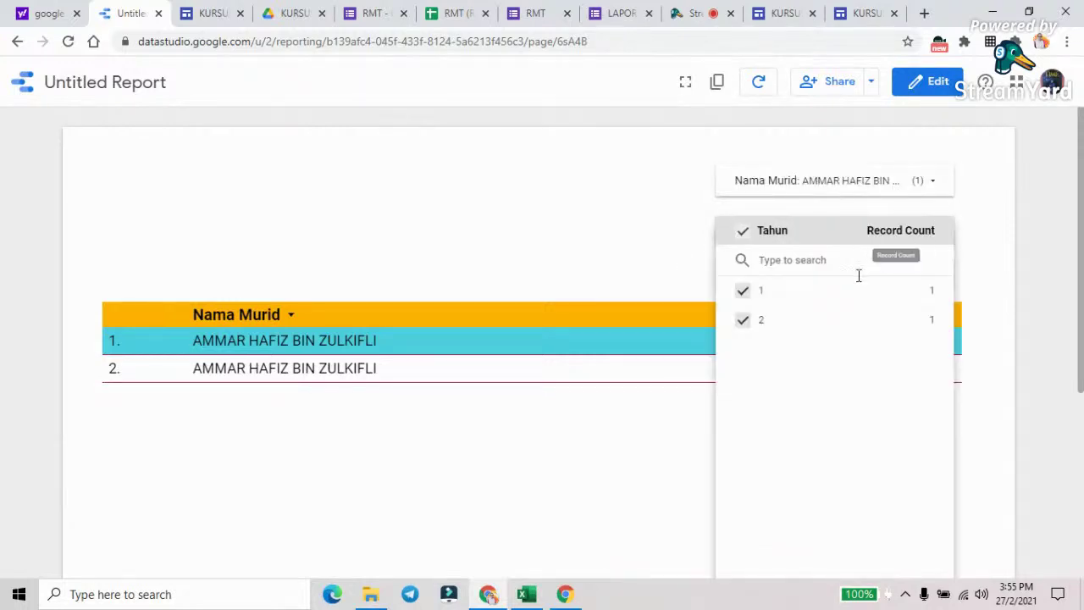
left_click(930, 329)
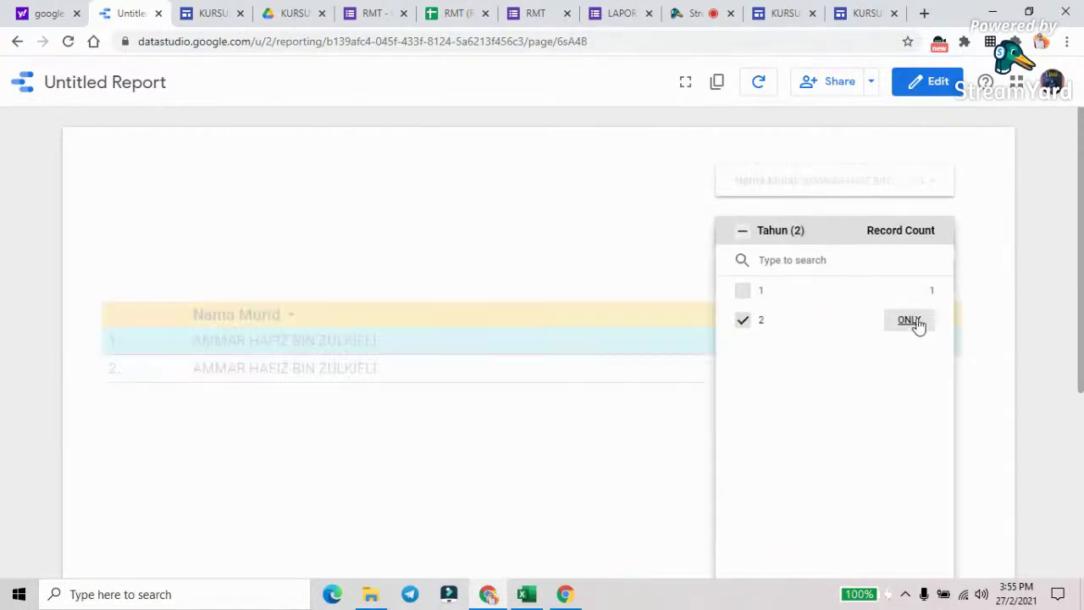
left_click(557, 204)
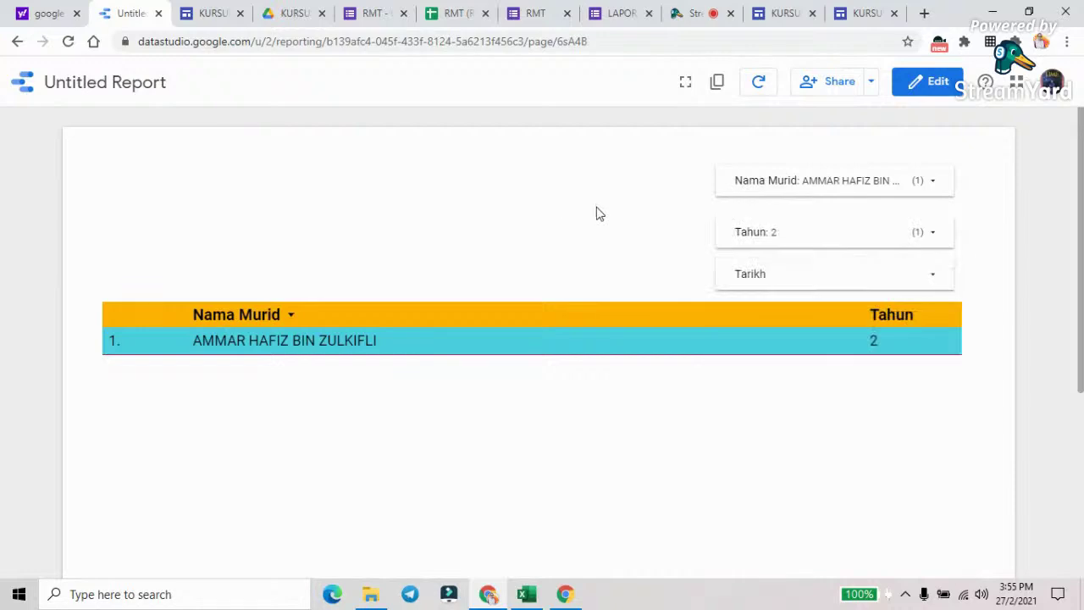
left_click(933, 282)
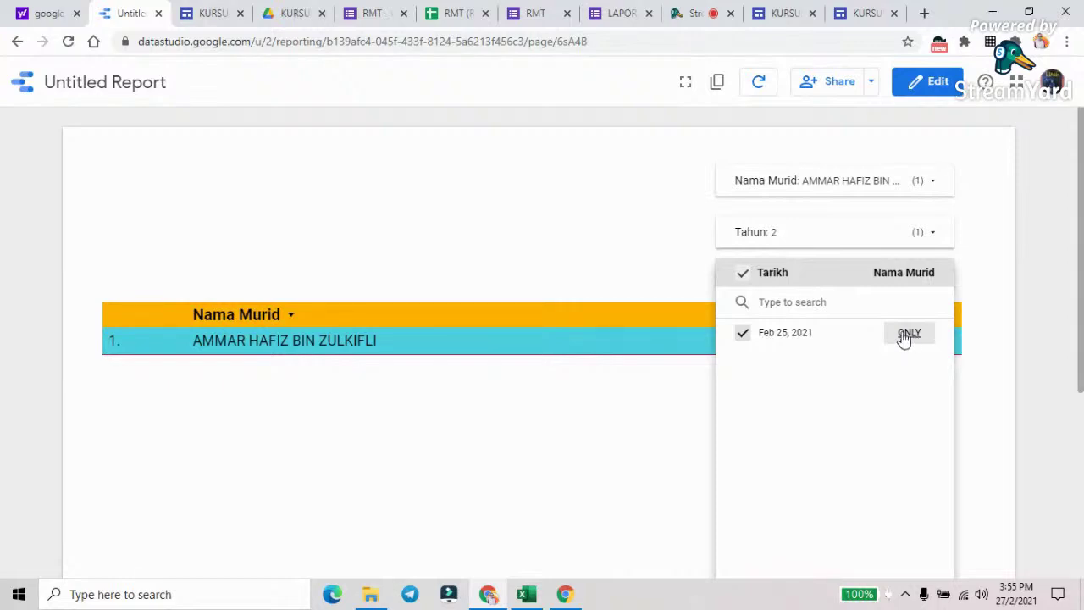
left_click(606, 220)
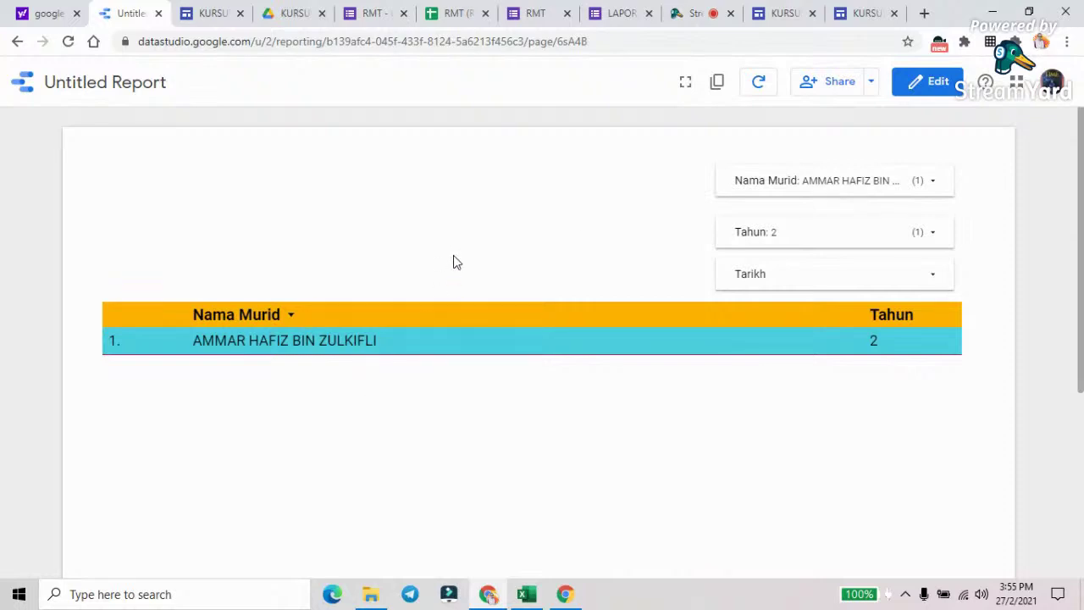
Check the Tarikh column in the RMT (Responses) spreadsheet, and return to editing the Data Studio report
left_click(452, 15)
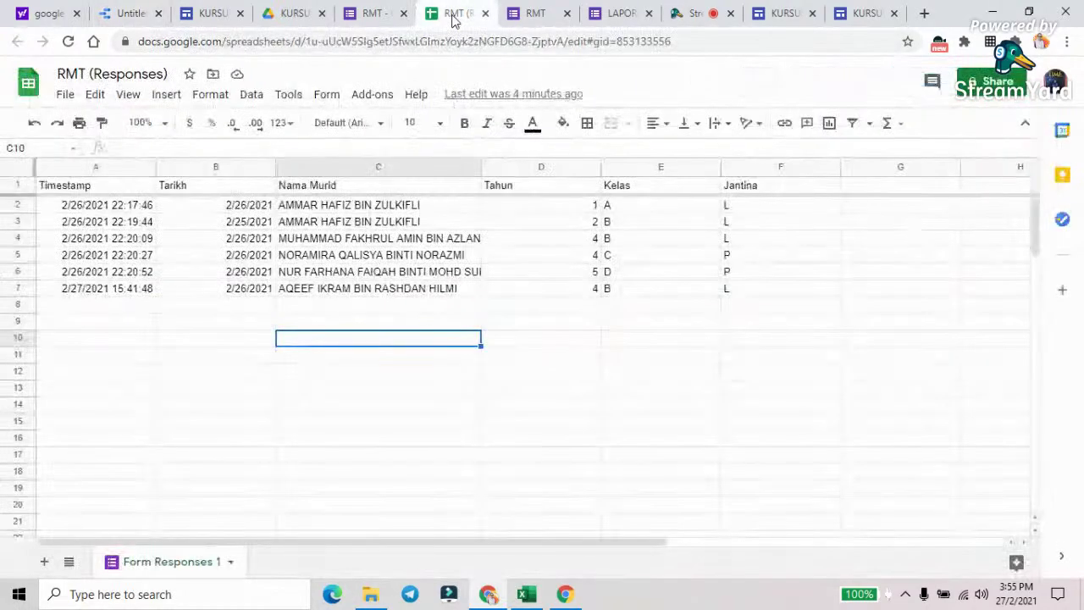
left_click(242, 192)
left_click(243, 209)
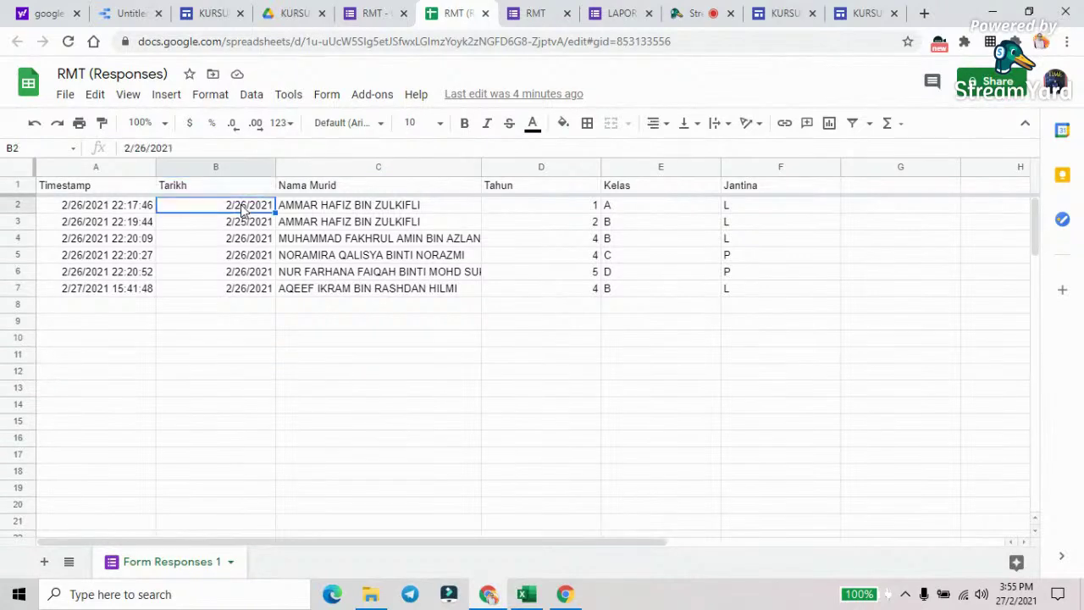
left_click(254, 167)
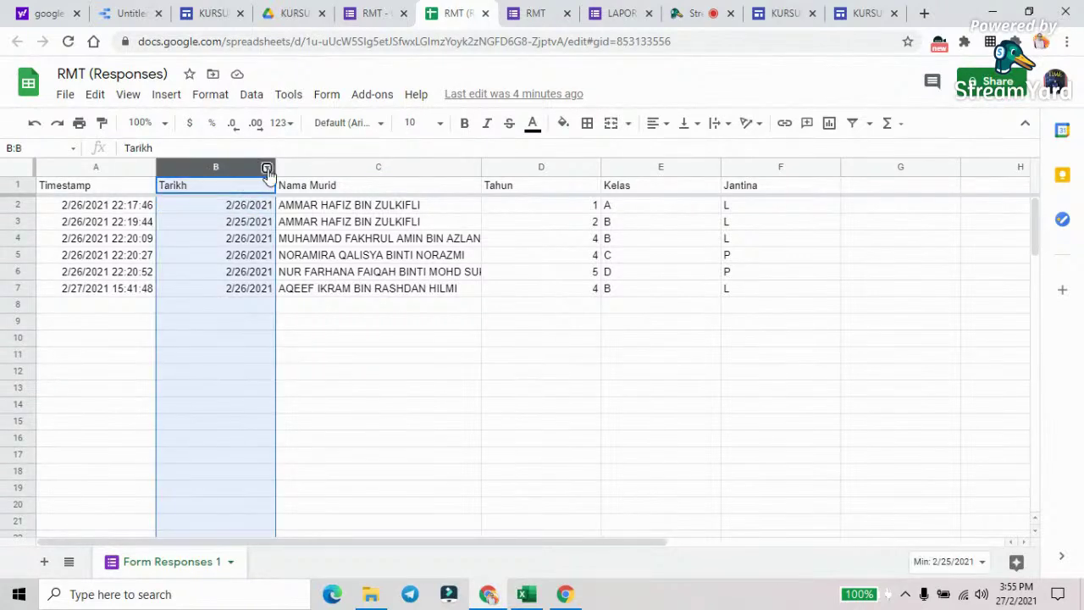
left_click(268, 169)
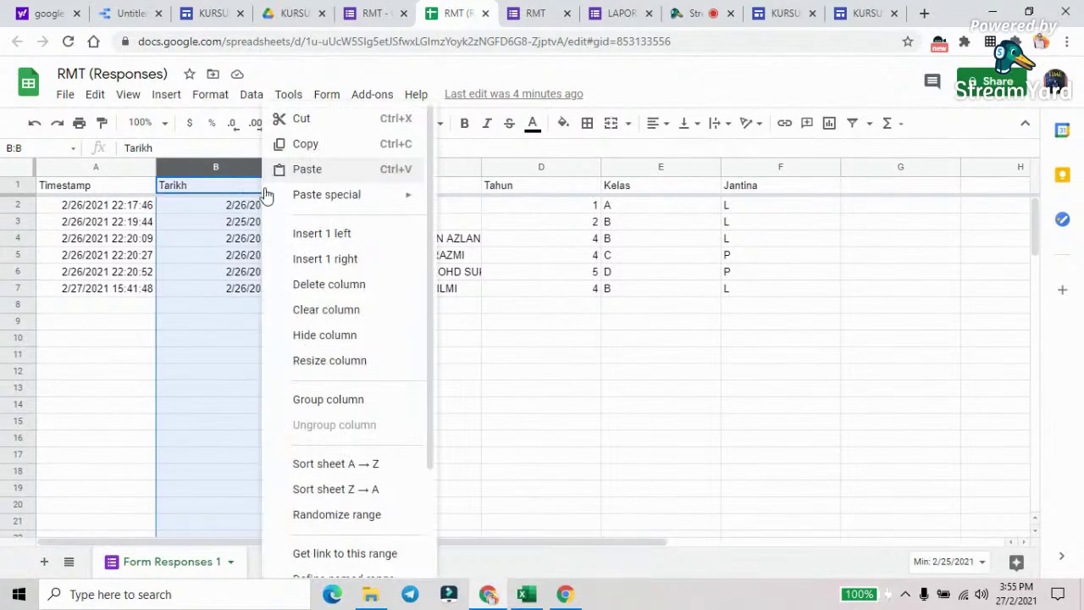
left_click(498, 427)
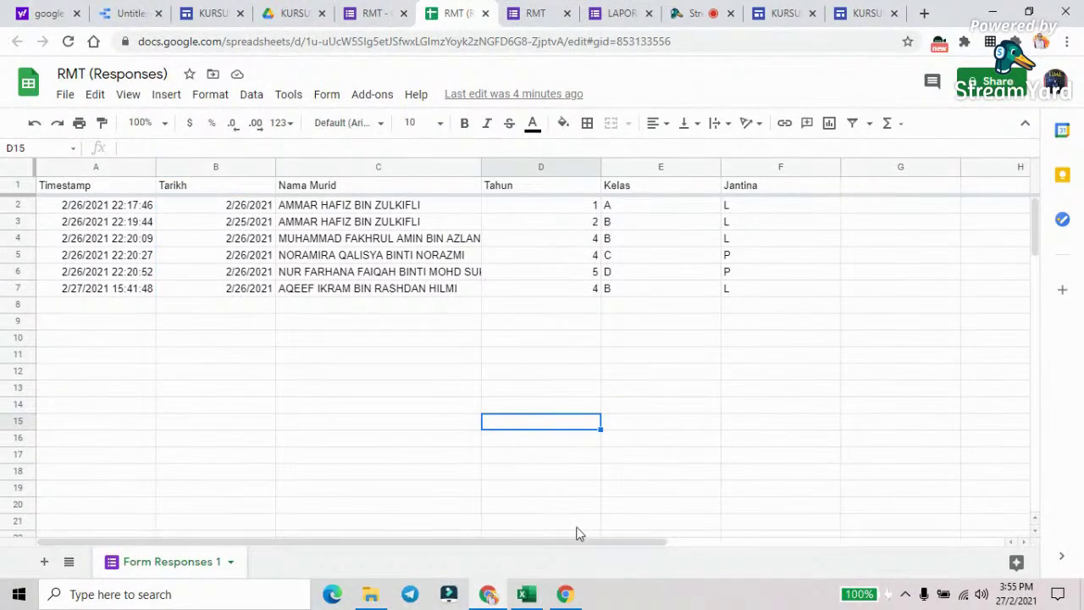
left_click(121, 13)
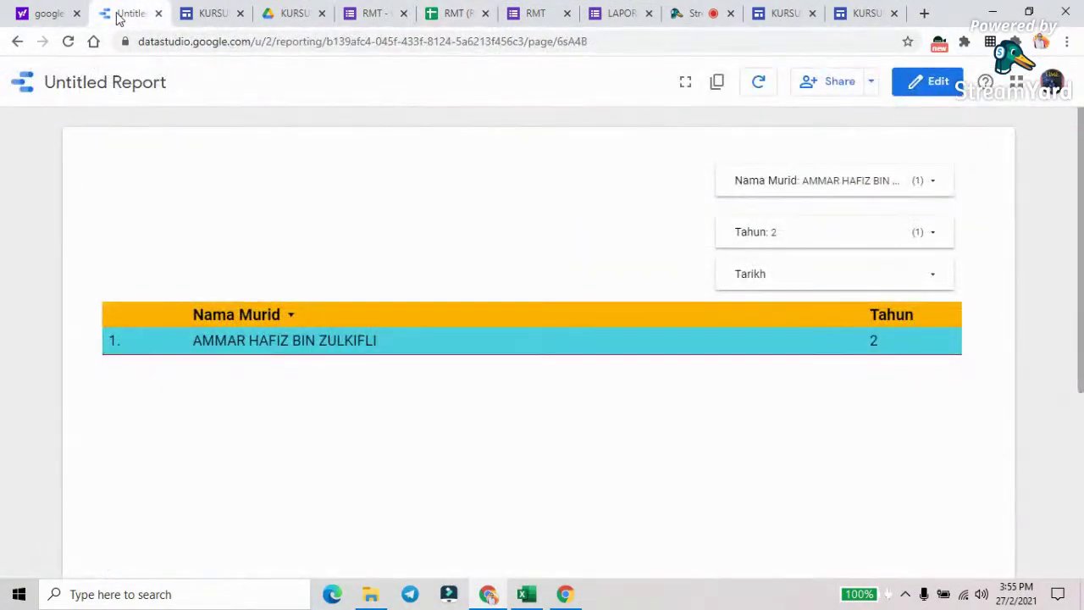
left_click(931, 95)
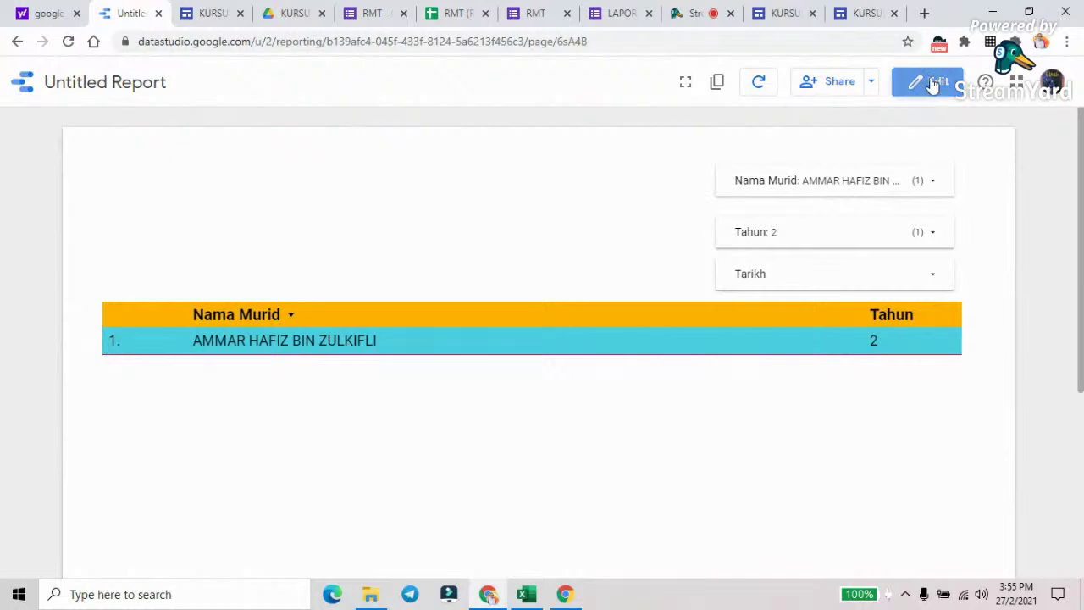
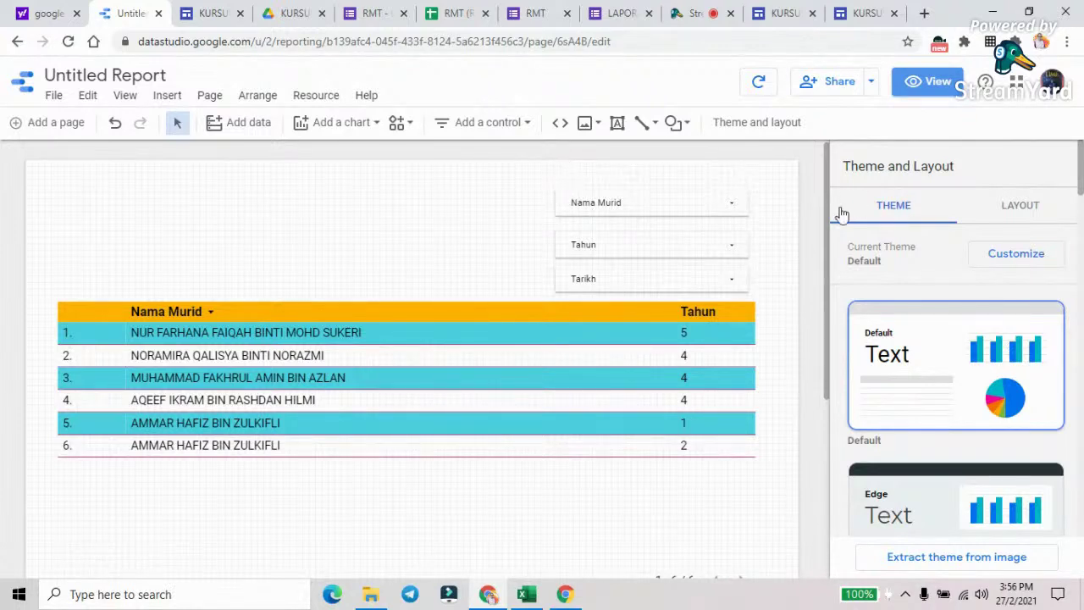
Move the table down to leave space below the three filters, and widen it on both sides towards the page edges
left_click(632, 199)
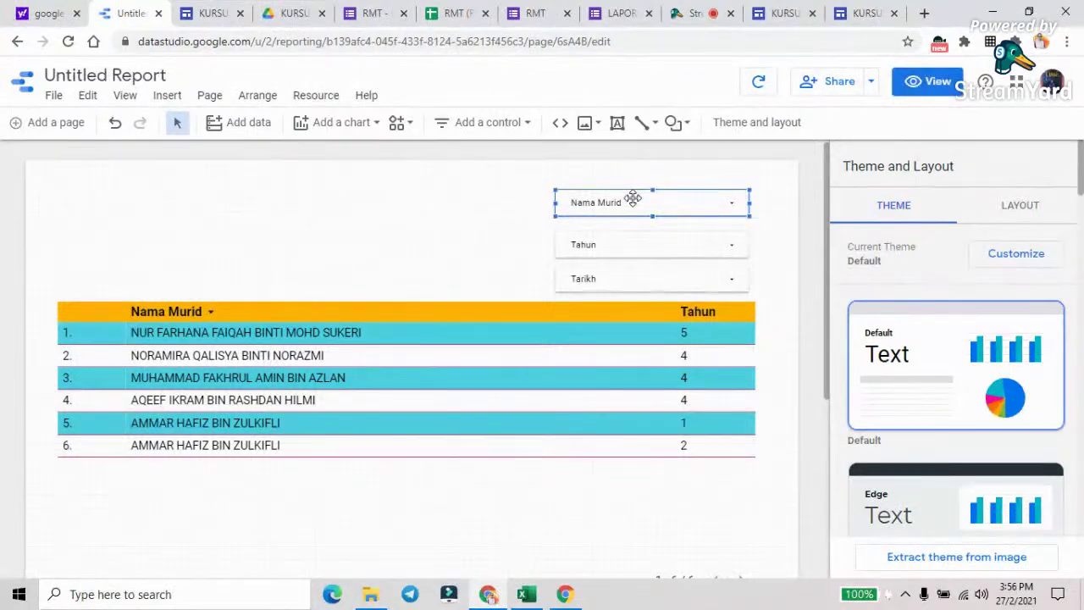
left_click(644, 243)
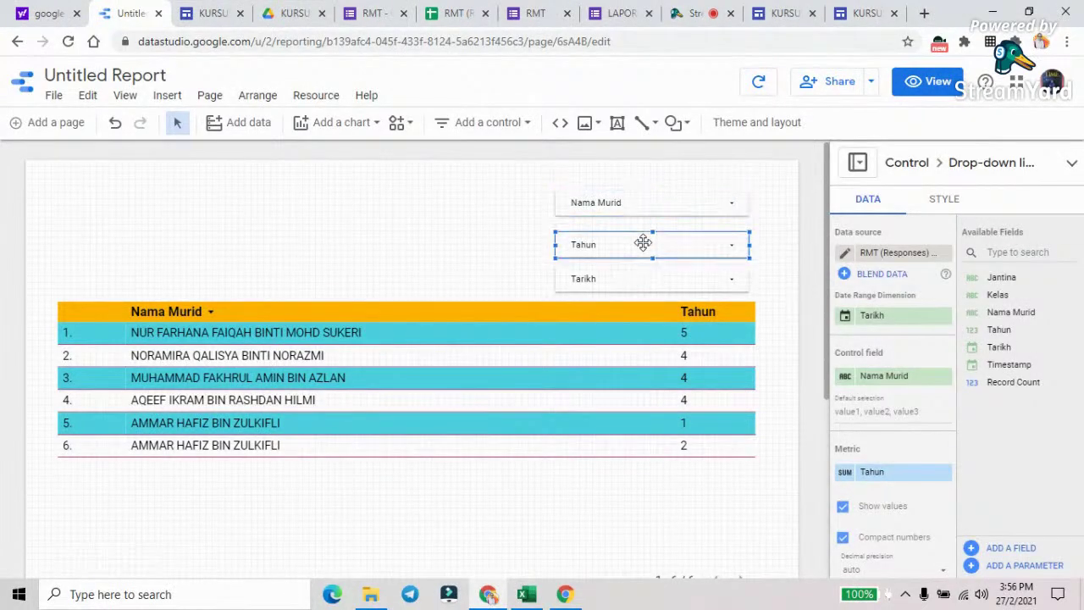
left_click(641, 273)
left_click_drag(251, 307, 249, 361)
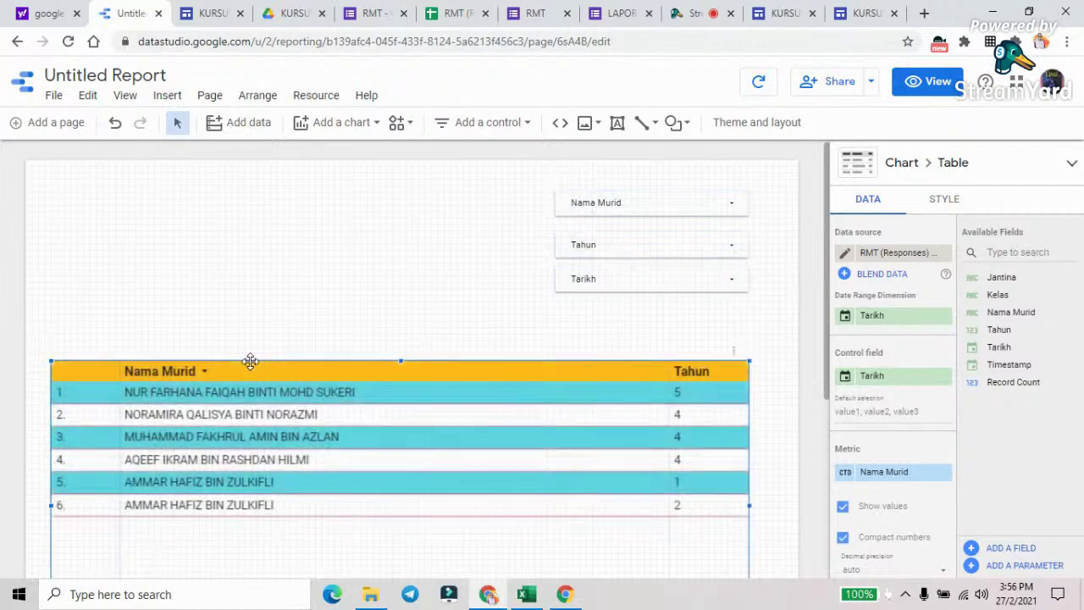
left_click_drag(751, 504, 774, 504)
left_click_drag(415, 364, 414, 327)
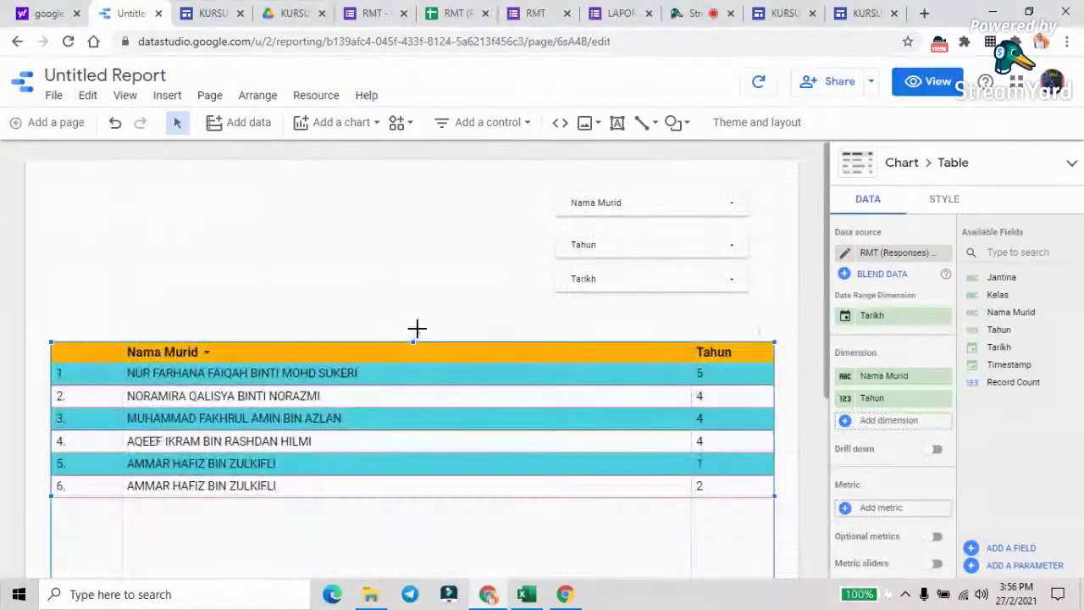
left_click(421, 331)
left_click(105, 439)
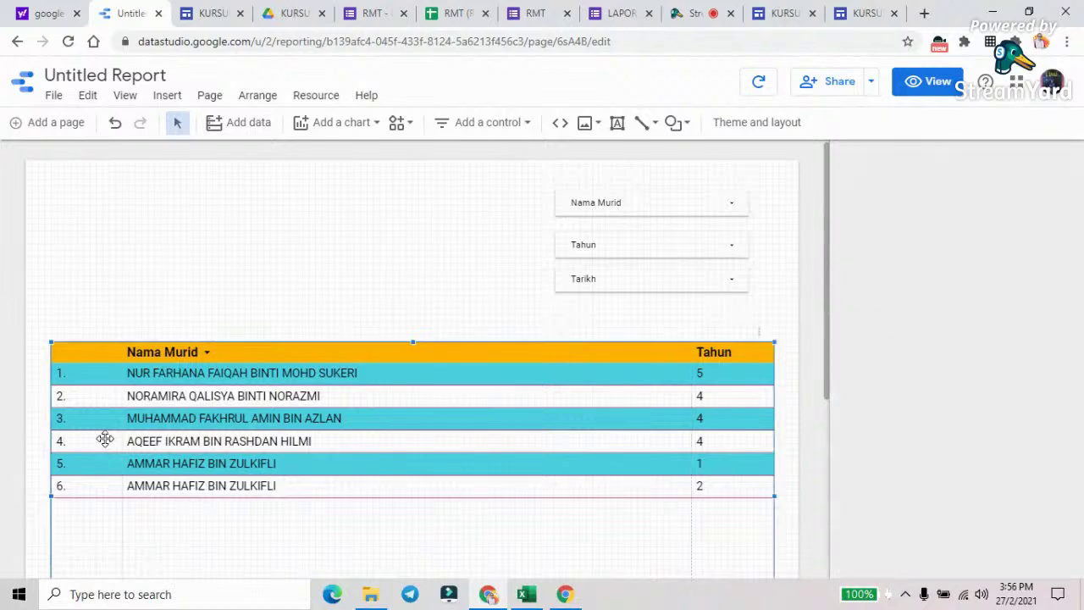
left_click_drag(52, 496, 41, 496)
left_click(249, 225)
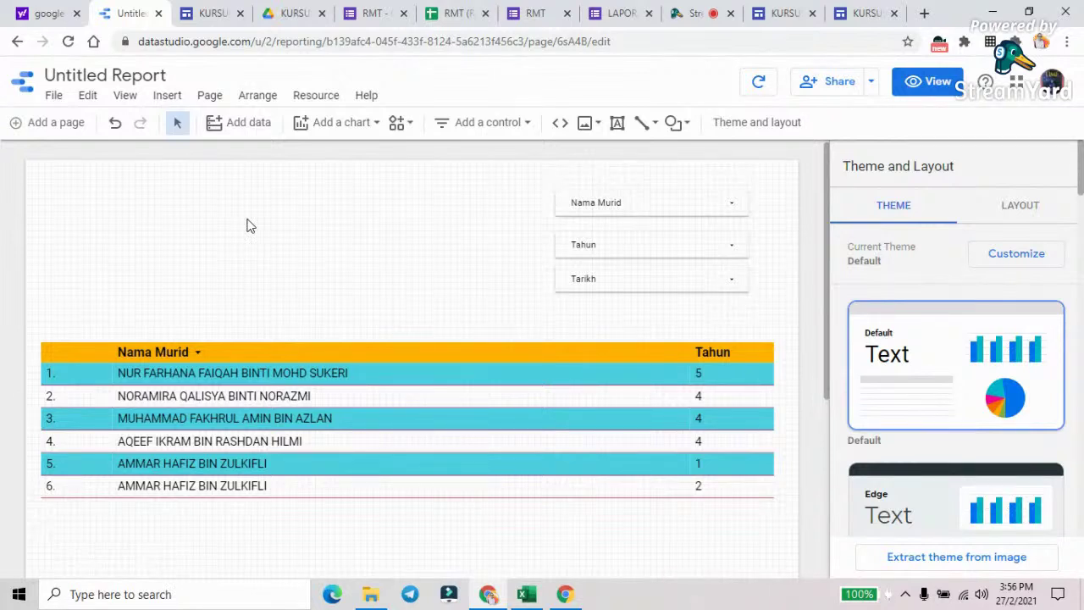
Add a second page to the report, and remove it again
left_click(60, 123)
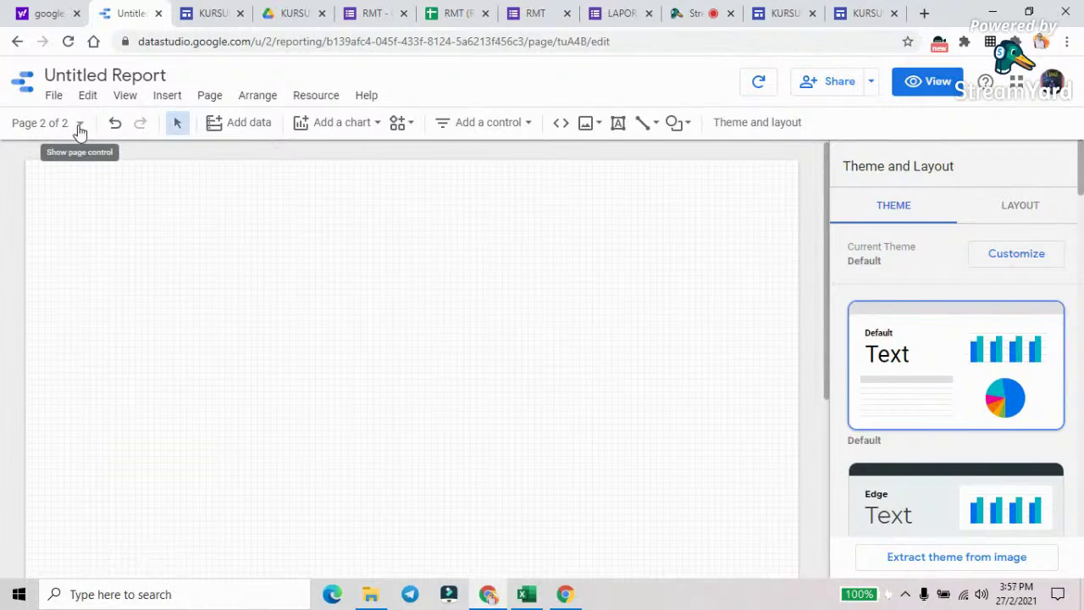
left_click(77, 126)
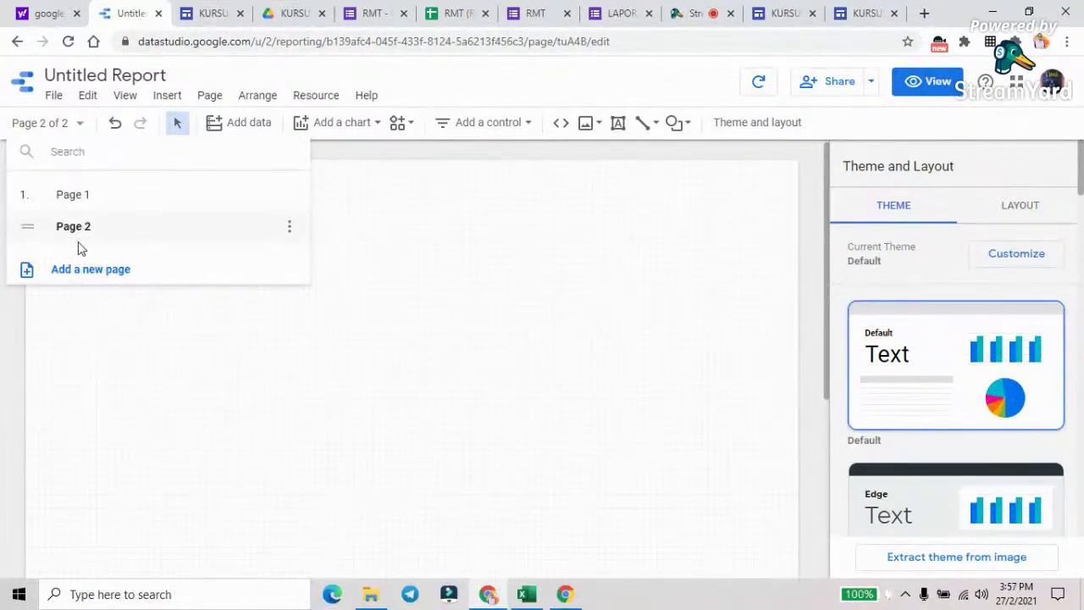
left_click(293, 230)
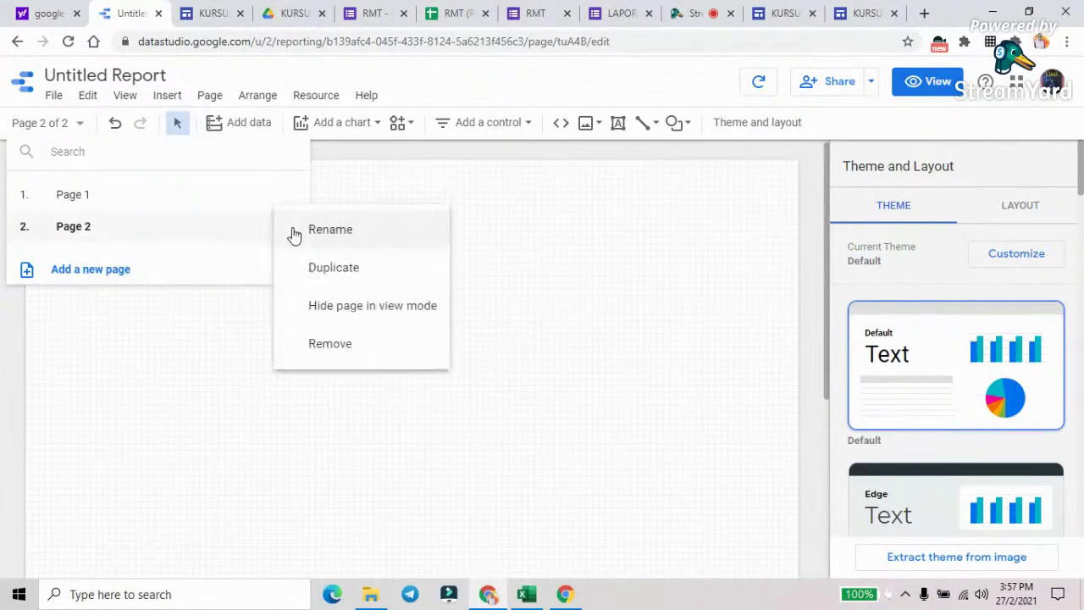
left_click(328, 349)
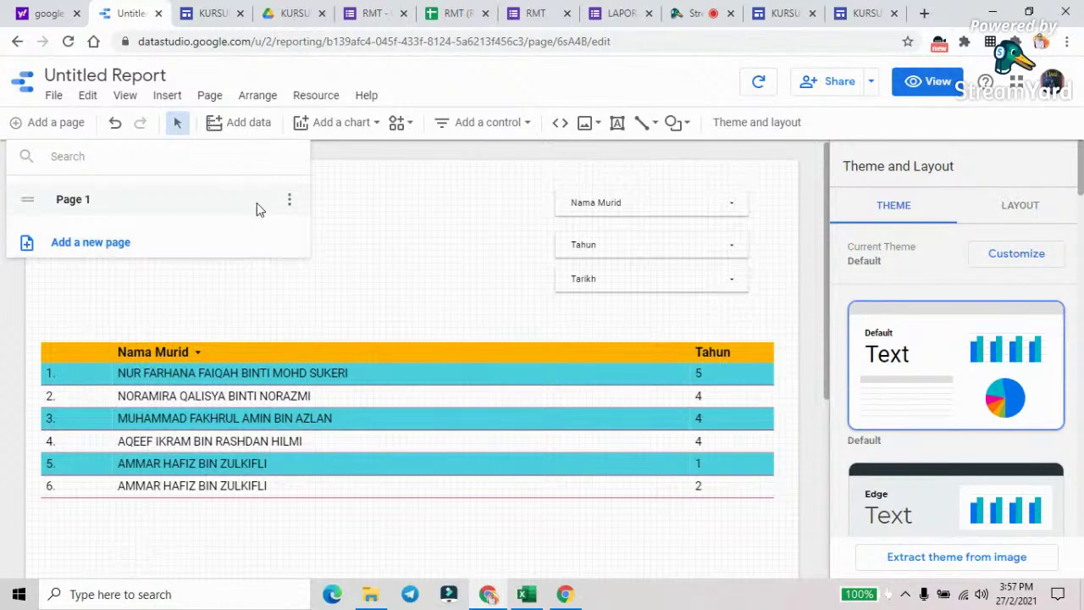
left_click(274, 307)
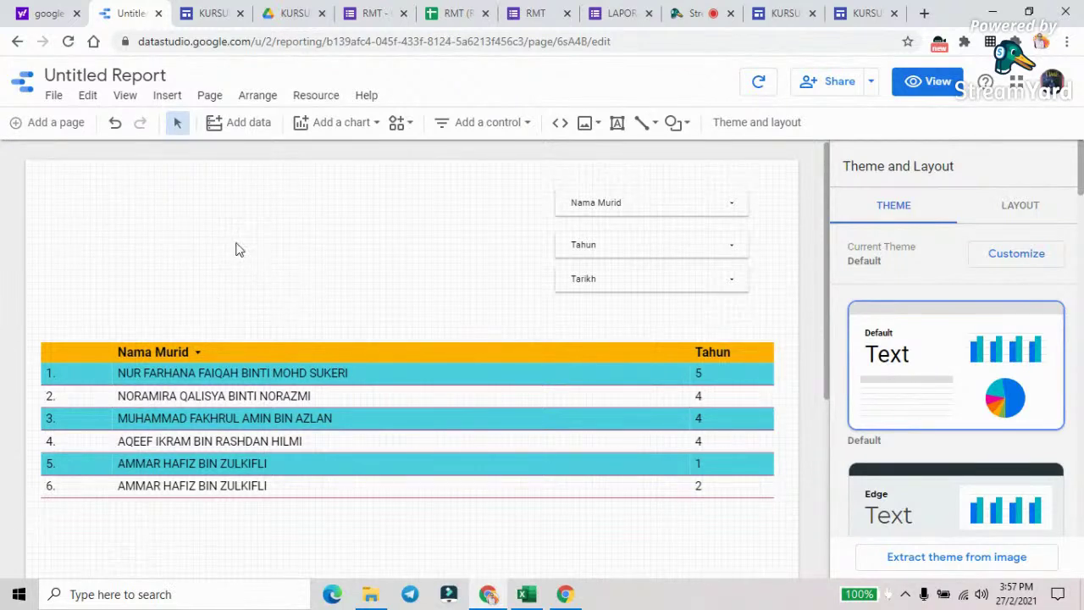
Draw a header rectangle across the full page width, from the page's upper edge to just above the table
left_click(585, 124)
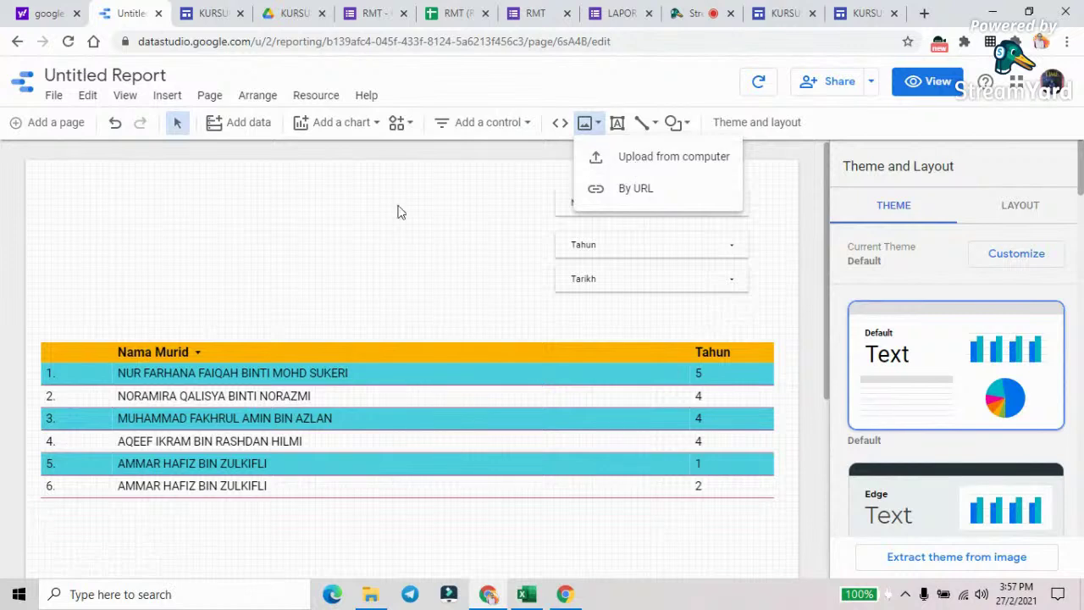
left_click(119, 200)
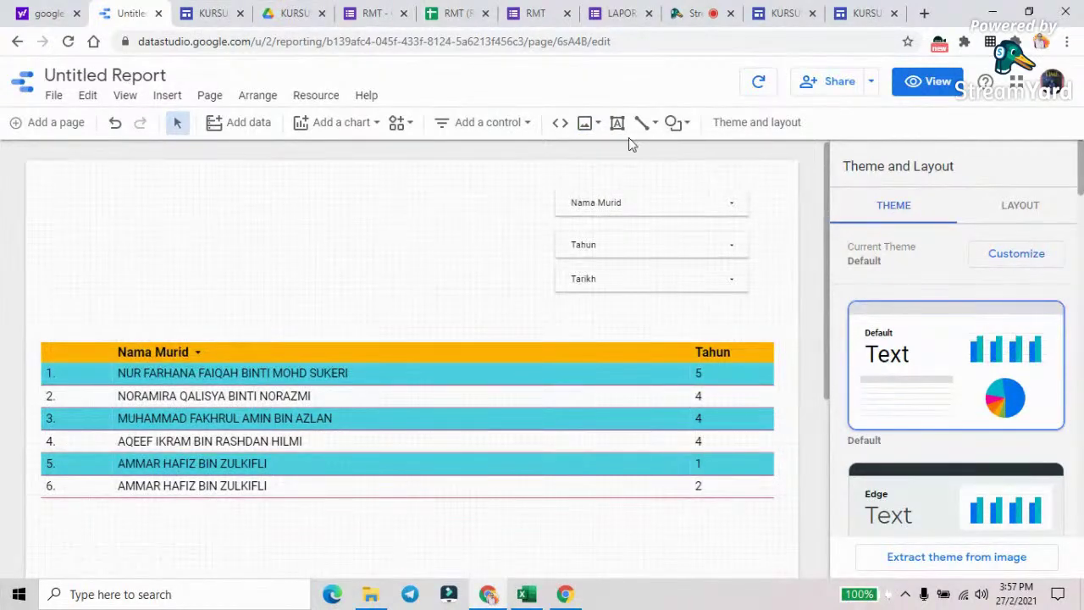
left_click(675, 124)
left_click(699, 157)
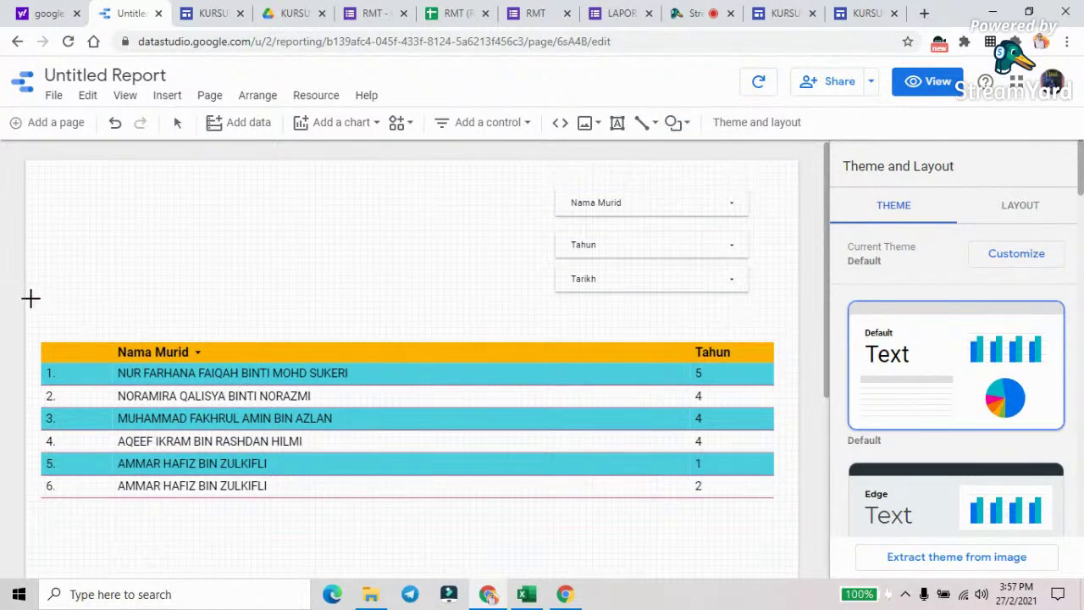
left_click_drag(25, 301, 798, 161)
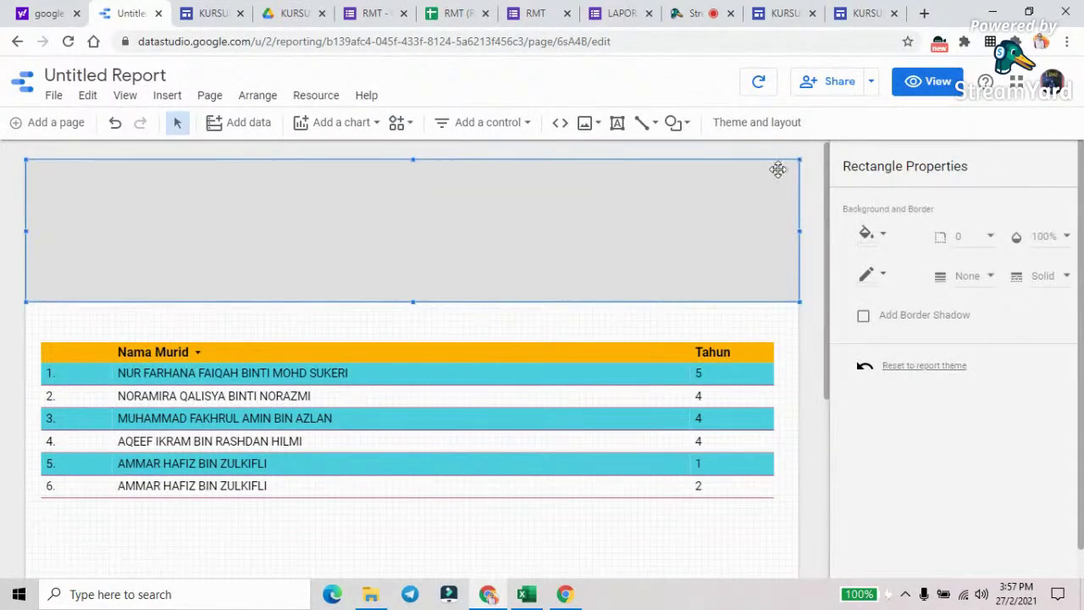
Fill the header rectangle with orange, and delete it to uncover the three filters
left_click(881, 235)
left_click(893, 347)
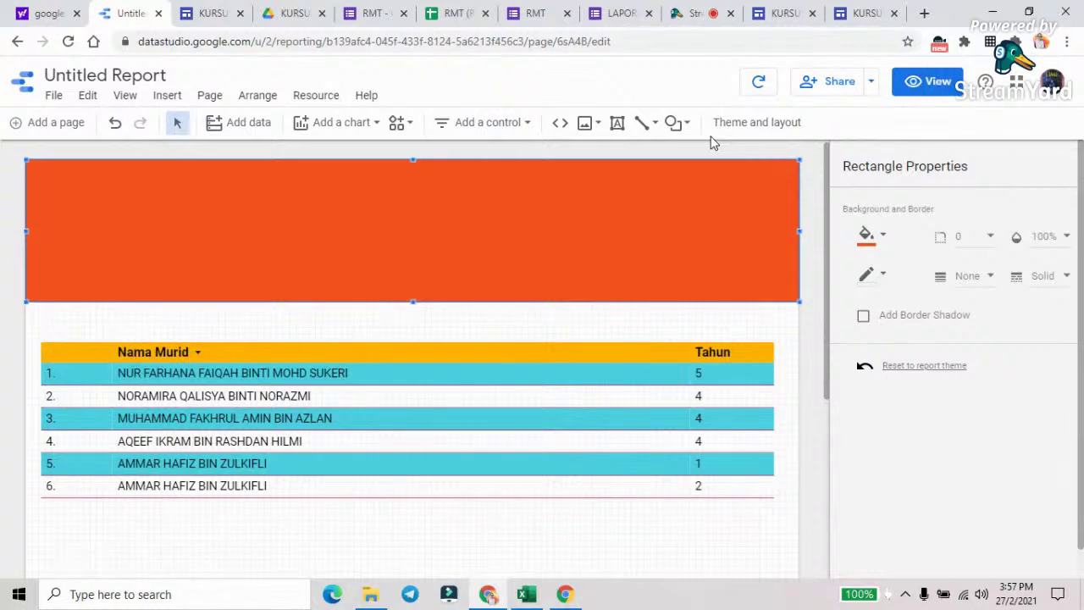
left_click_drag(633, 276, 632, 545)
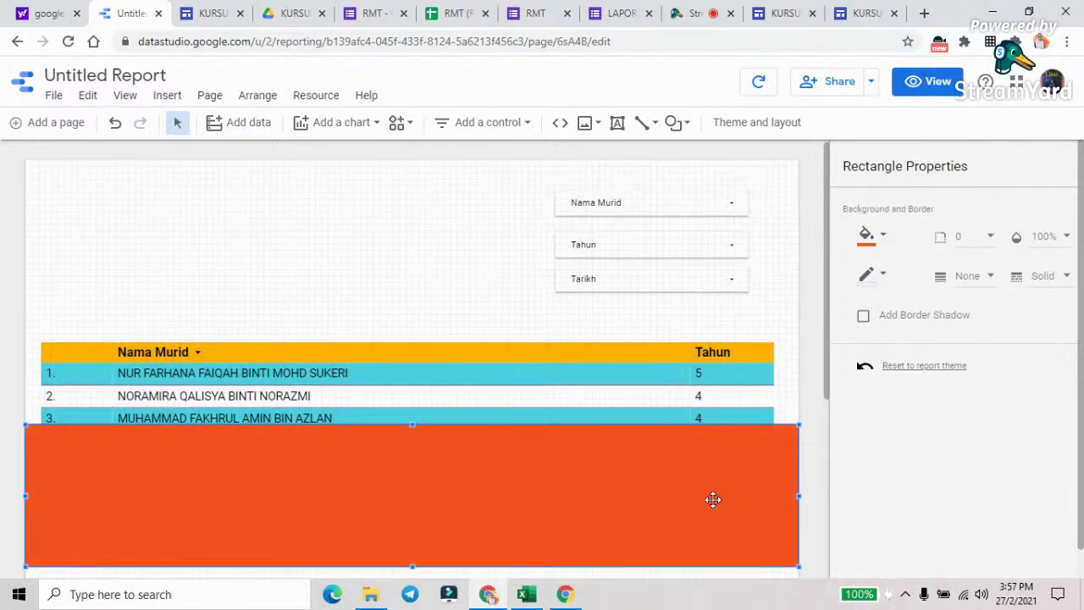
key("Delete")
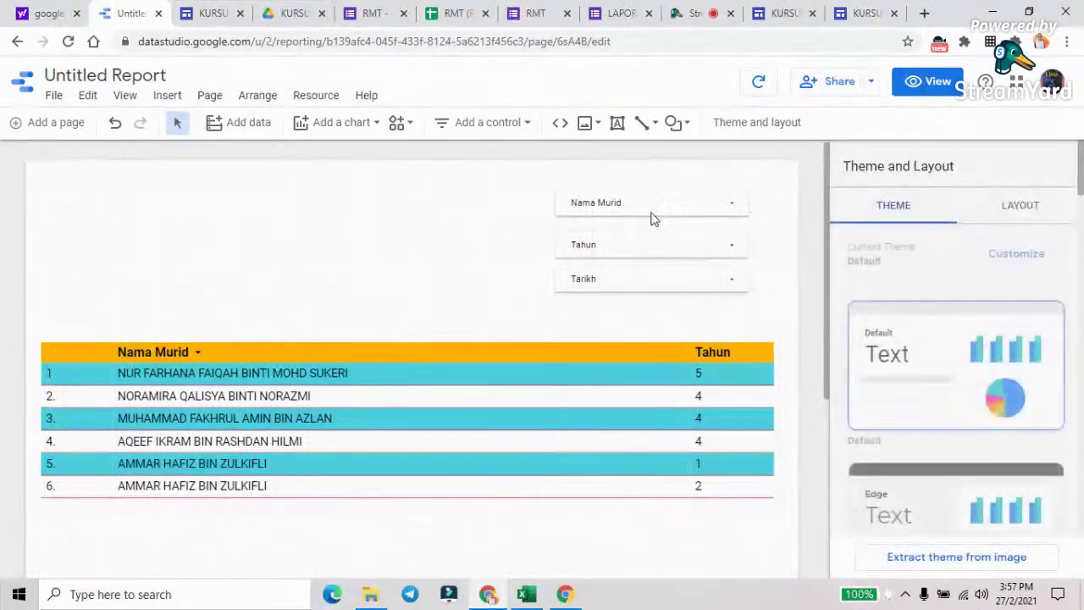
Arrange the Nama Murid, Tahun and Tarikh filters in one row just above the table, and centre the row on the page
left_click_drag(607, 281, 624, 309)
left_click_drag(618, 244, 433, 314)
left_click_drag(641, 201, 249, 316)
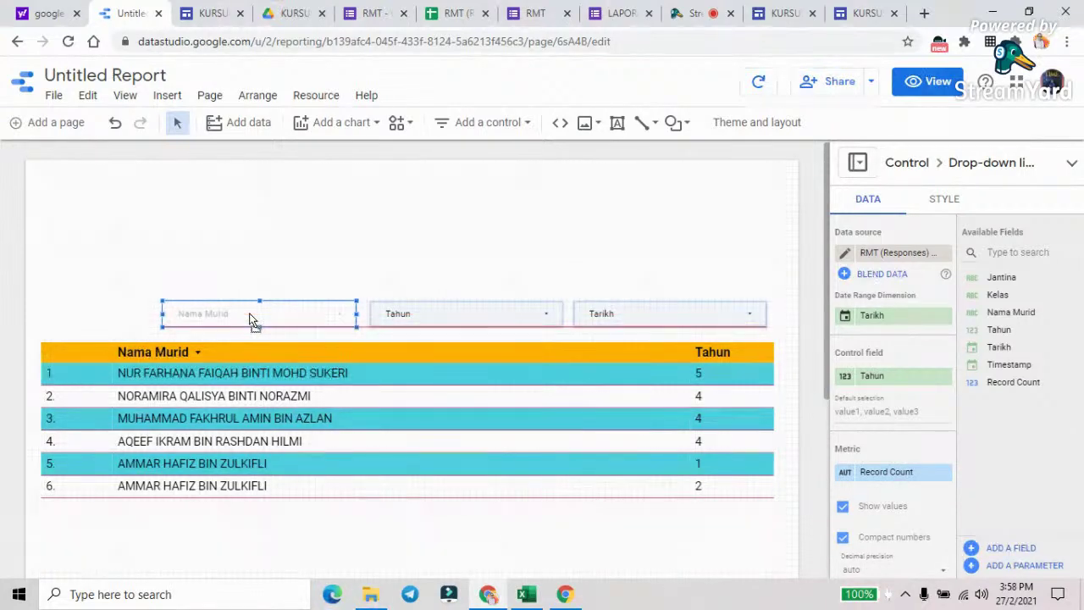
left_click_drag(146, 280, 769, 332)
left_click_drag(509, 310, 464, 318)
left_click(472, 241)
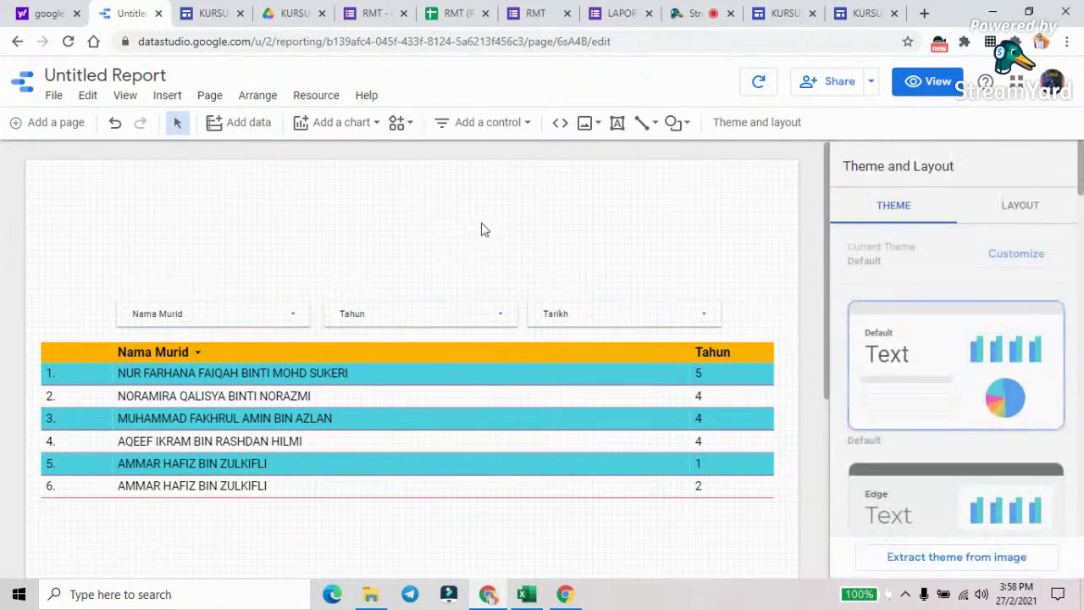
Draw a header rectangle across the full page width, from the upper edge to just above the filters, and fill it with dark orange
left_click(675, 122)
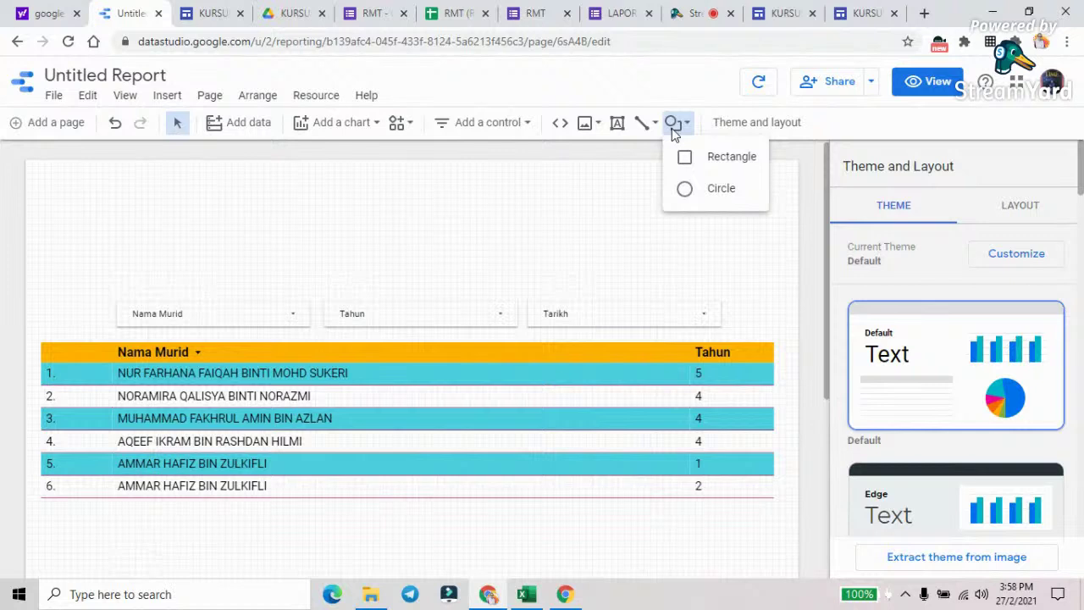
left_click(708, 156)
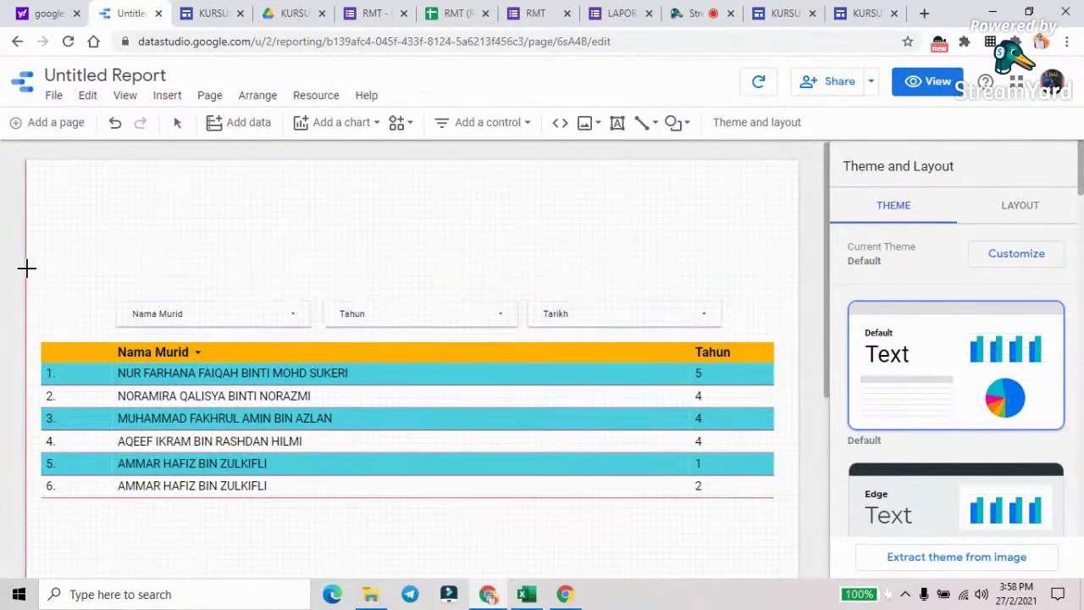
left_click_drag(26, 267, 800, 160)
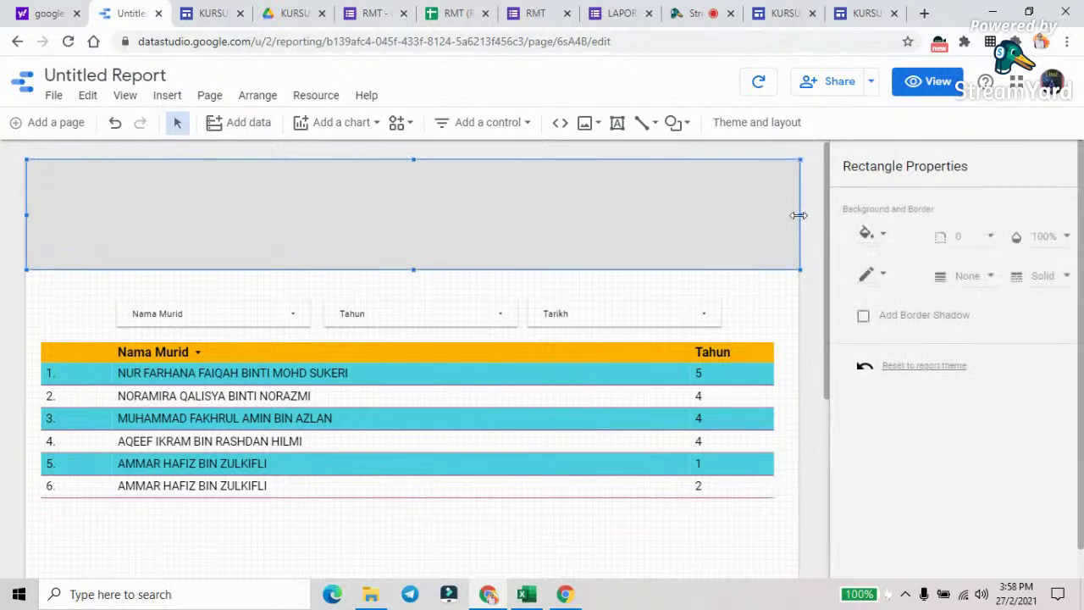
left_click(884, 239)
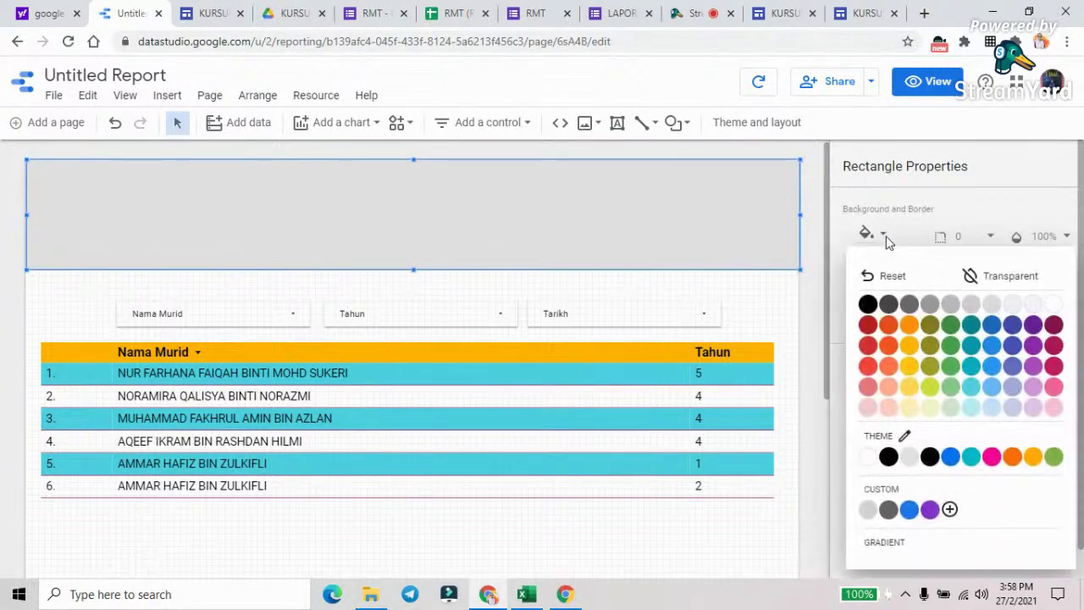
left_click(886, 326)
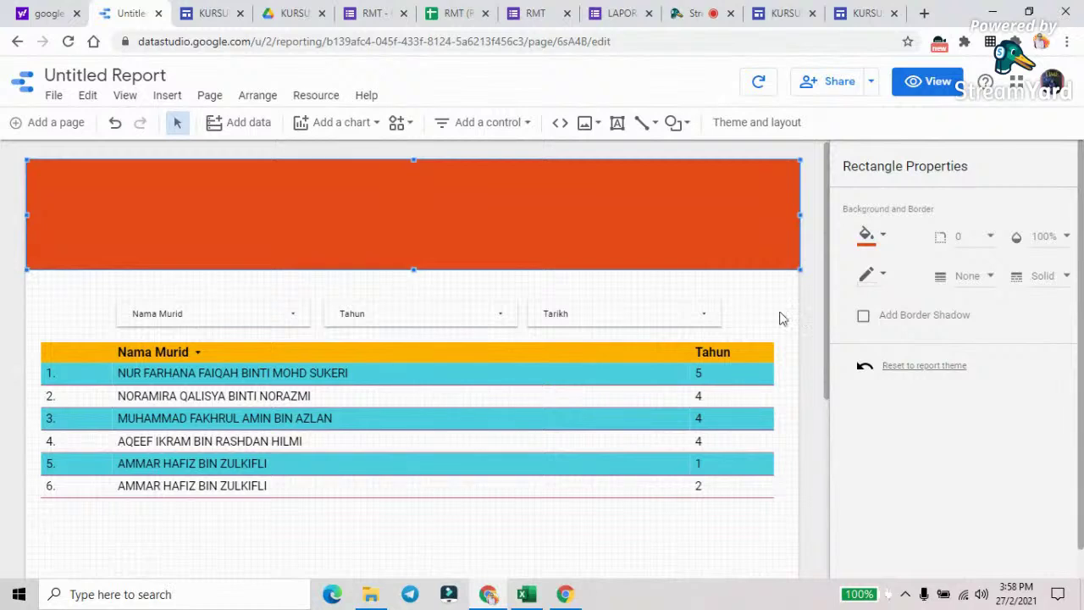
Set the checkbox fill colour of the Nama Murid filter to the custom purple
left_click(252, 312)
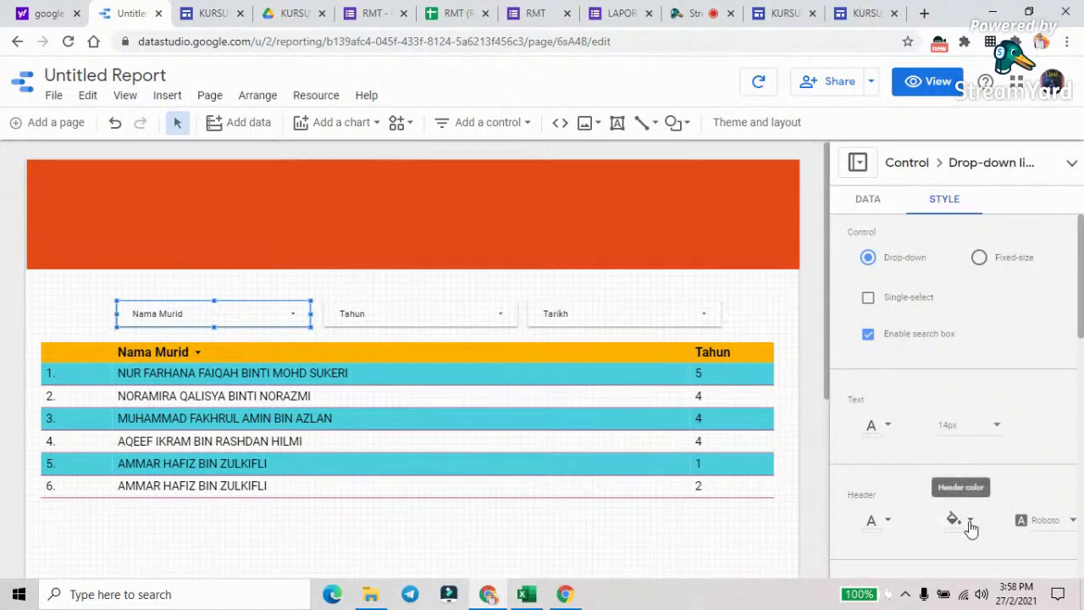
scroll(971, 518, "down", 4)
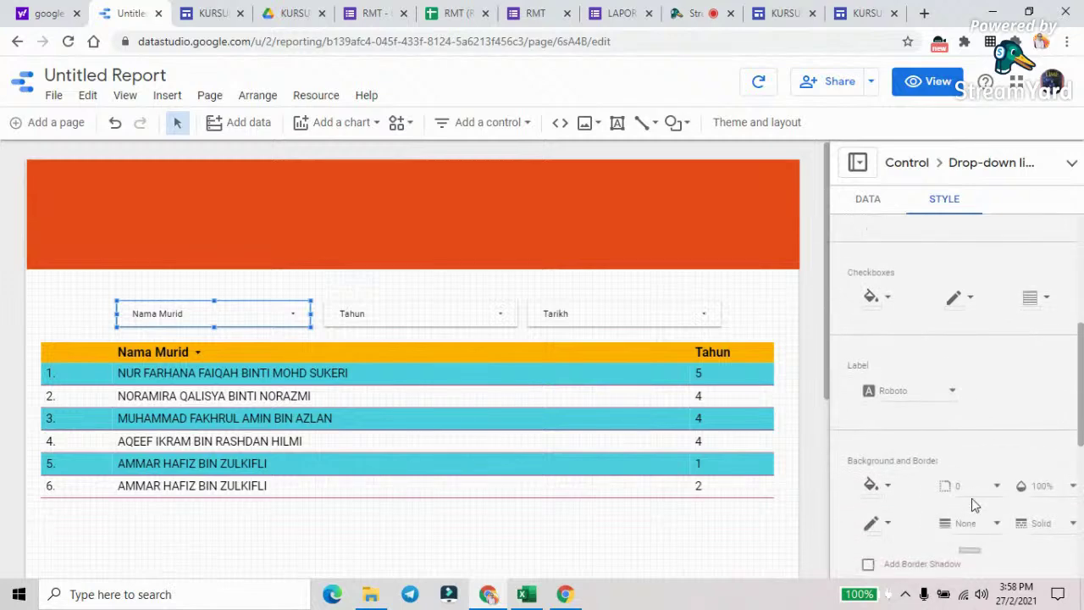
left_click(890, 298)
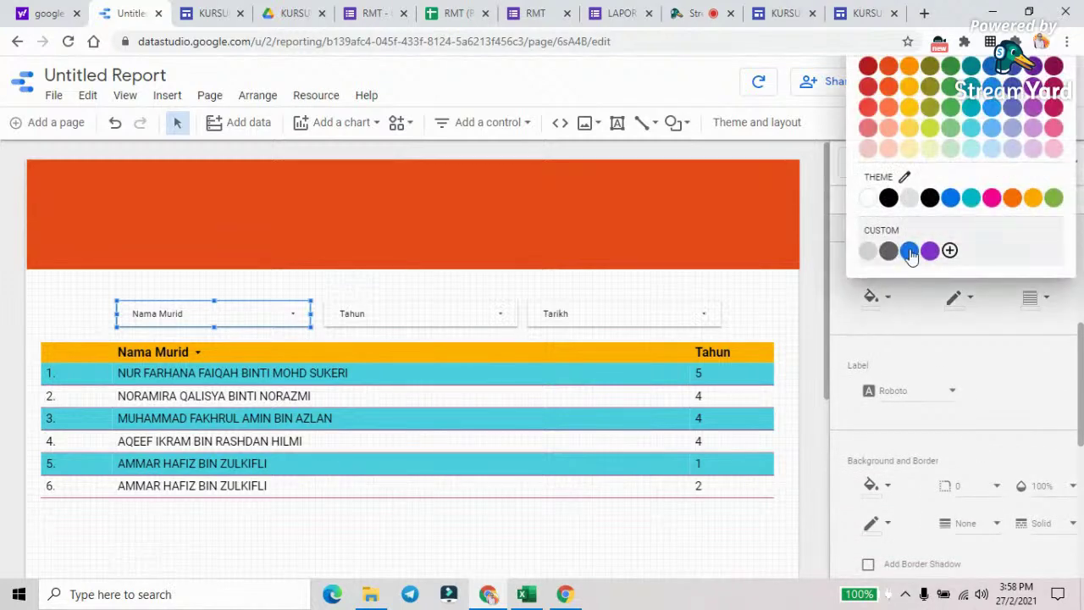
left_click(931, 250)
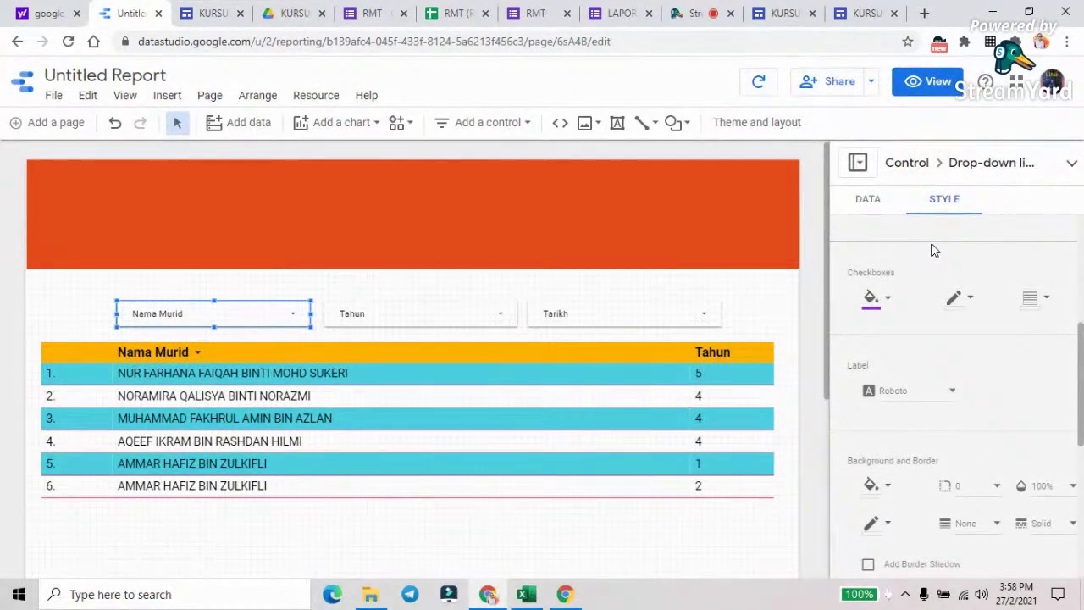
left_click(889, 301)
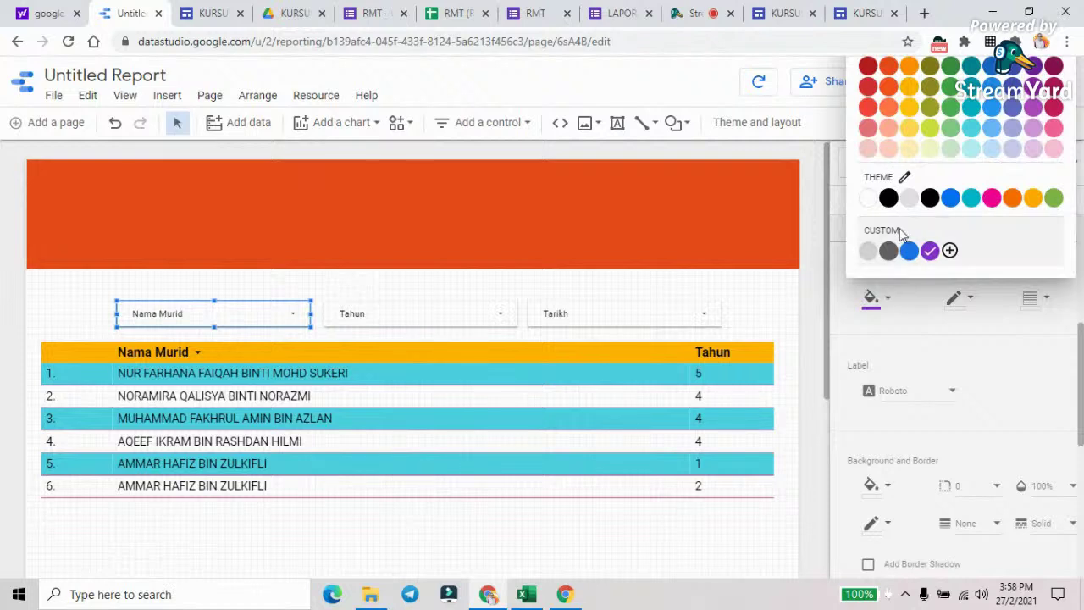
left_click(894, 492)
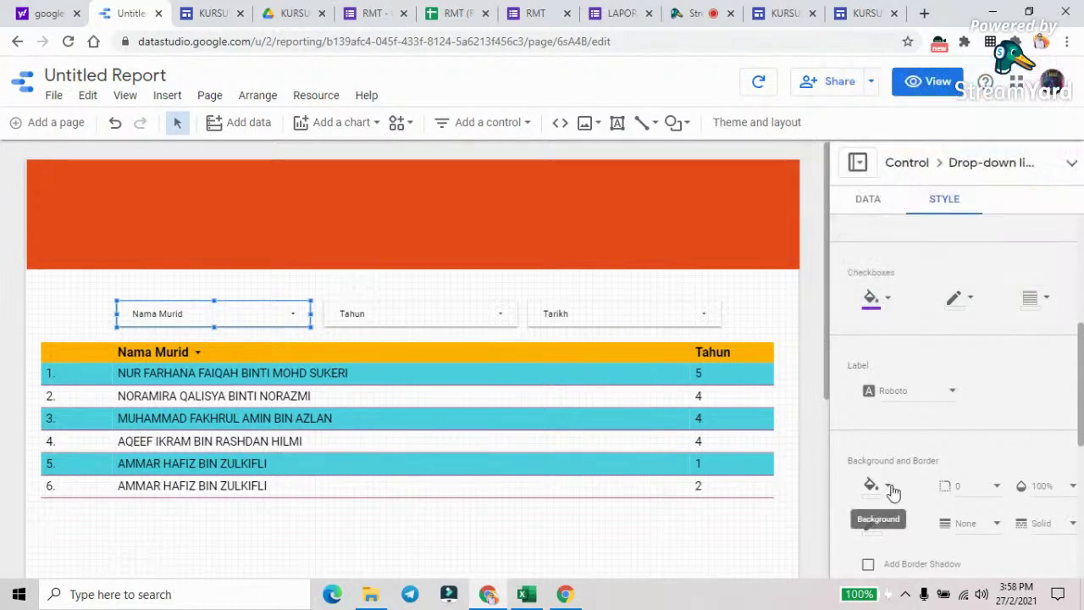
Try the custom purple as the Nama Murid filter's background, and settle on pink
left_click(894, 491)
left_click(927, 407)
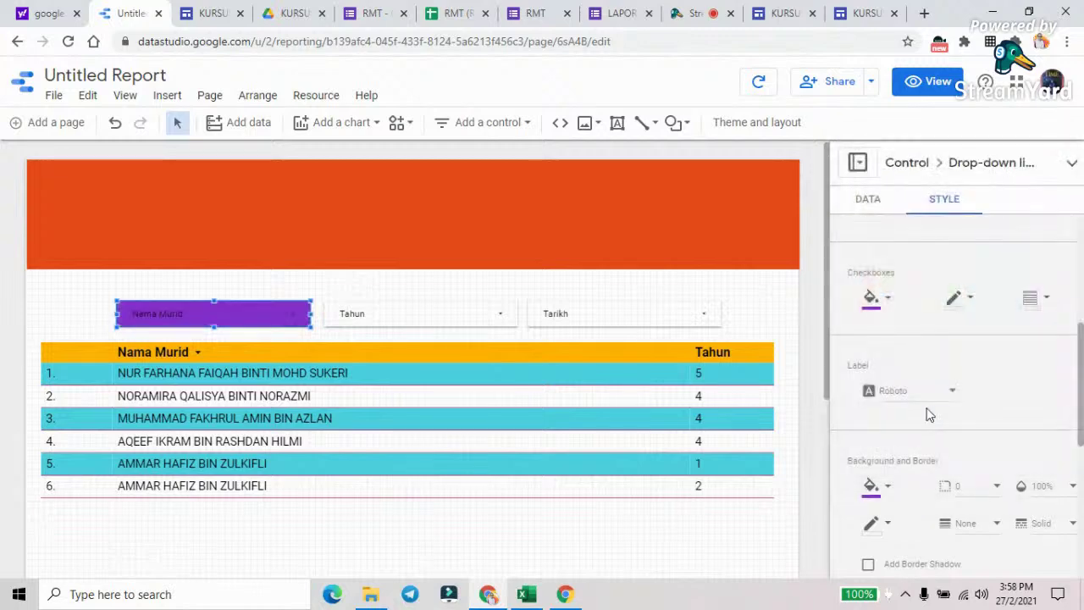
left_click(886, 486)
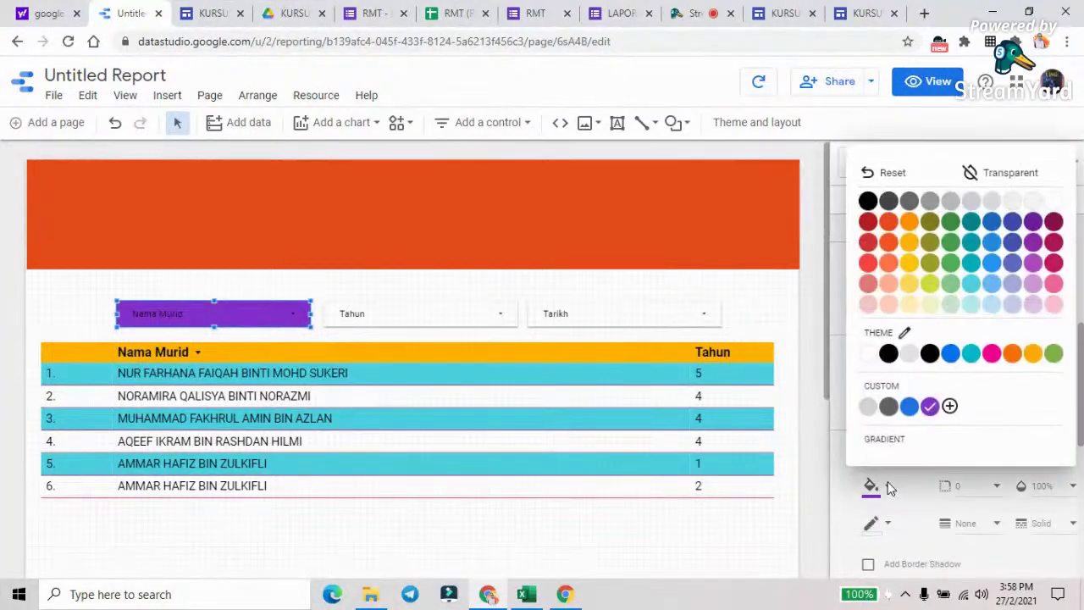
left_click(1051, 285)
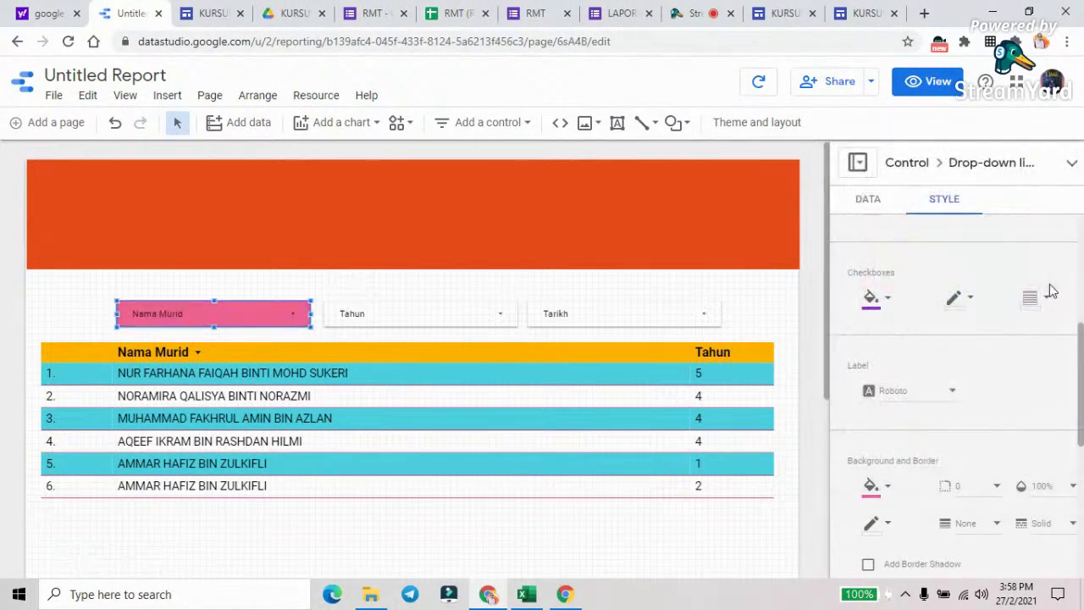
Preview the report in view mode, and return to editing it
left_click(762, 288)
left_click(929, 85)
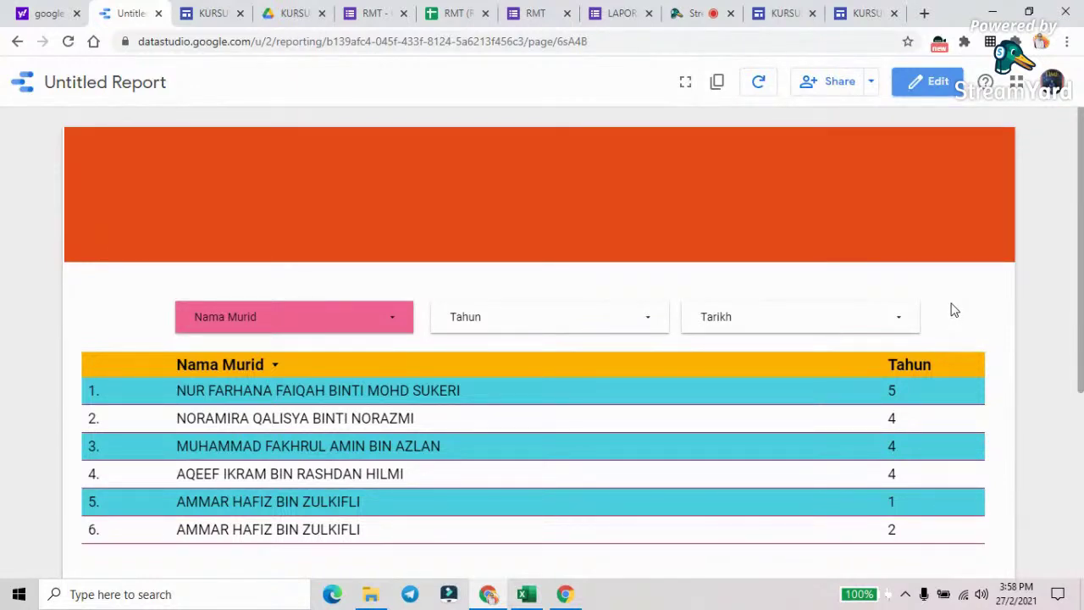
left_click(17, 41)
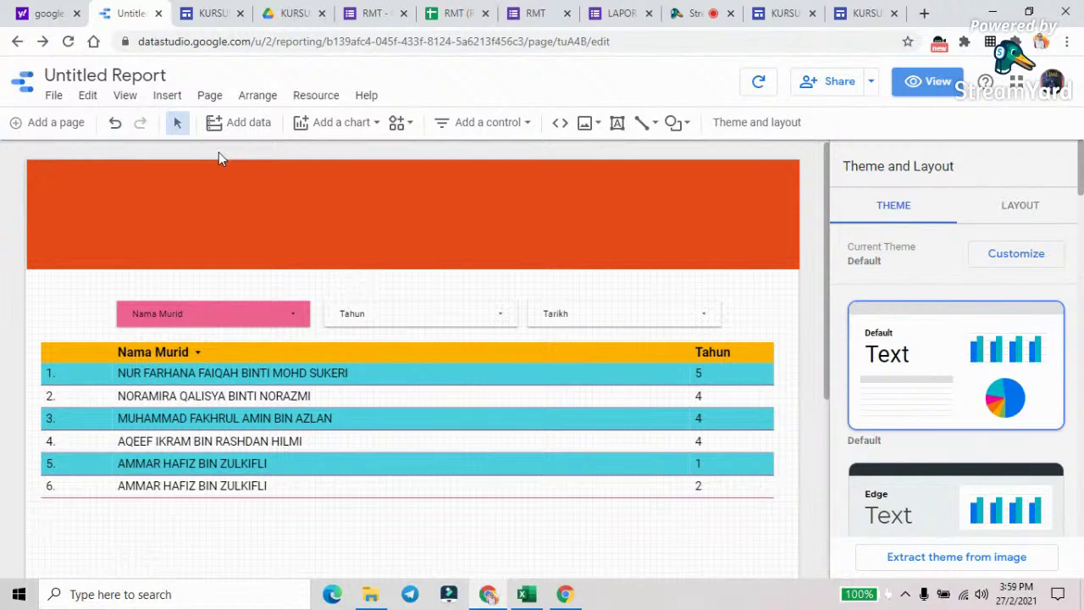
Download the report as a PDF with the default options
left_click(56, 97)
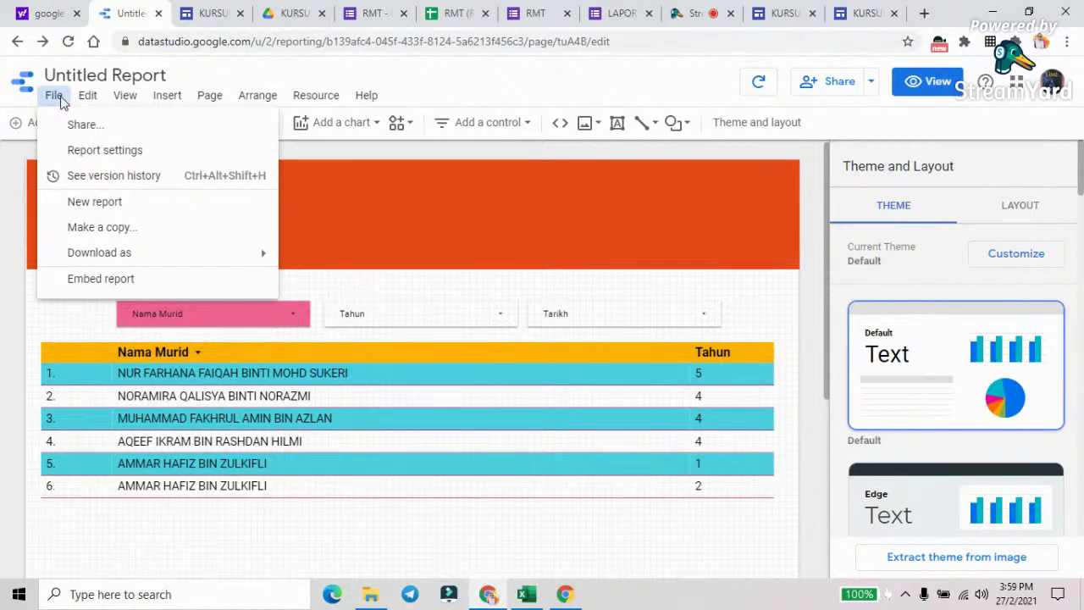
mouse_move(90, 252)
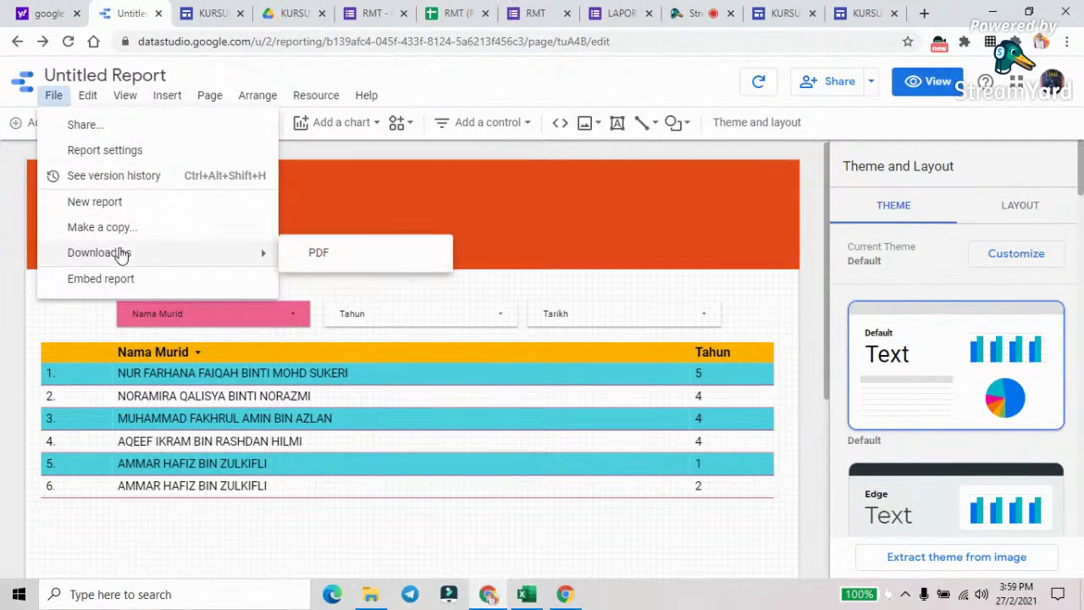
left_click(320, 253)
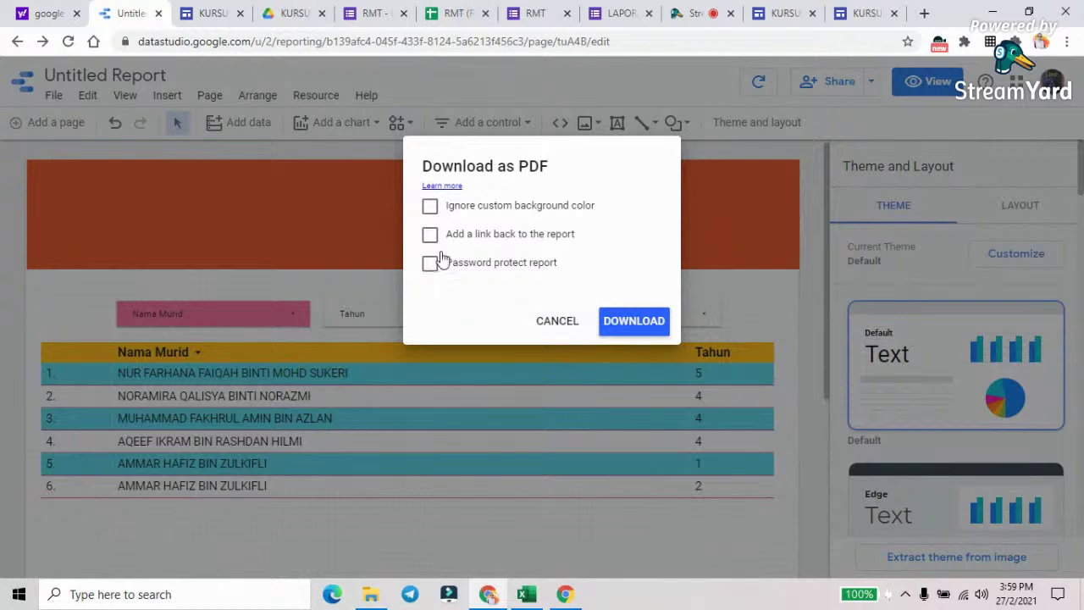
left_click(627, 321)
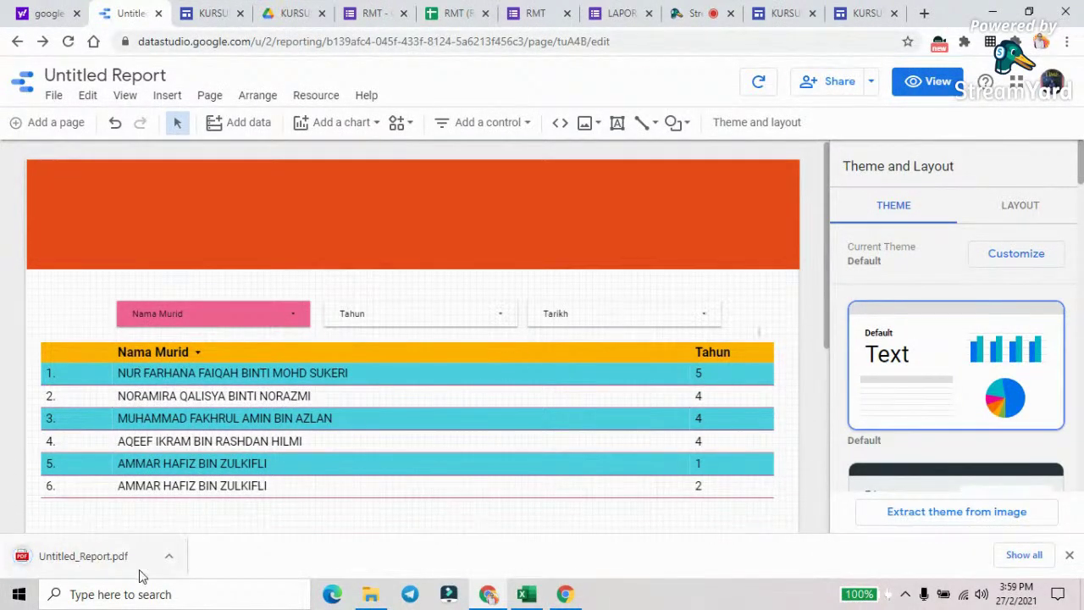
Open the downloaded Untitled_Report.pdf, review its page, and return to the report to compare its full length
left_click(110, 555)
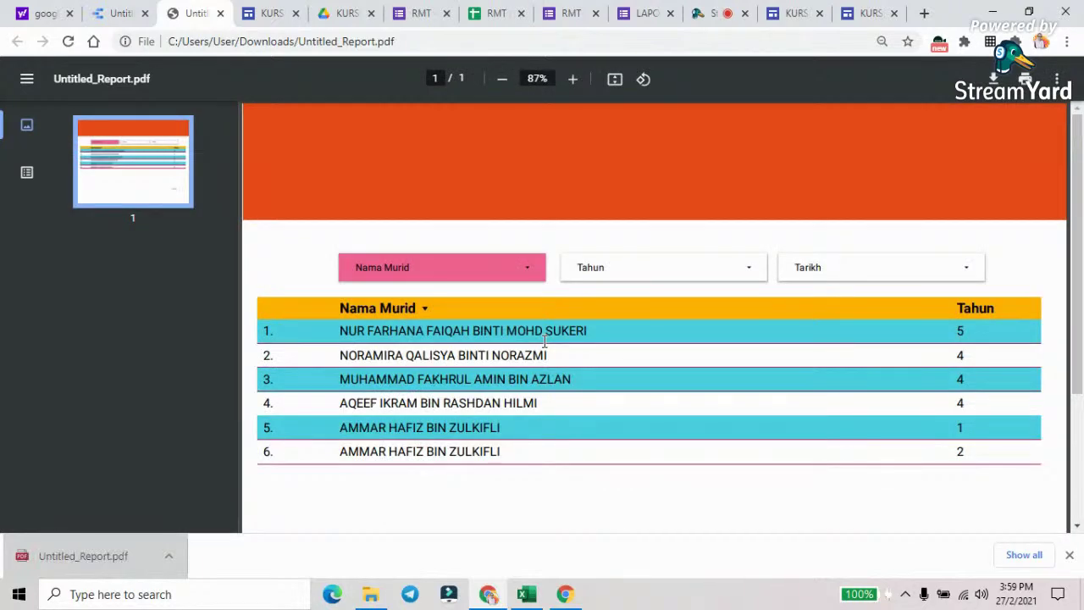
scroll(545, 342, "down", 3)
scroll(545, 341, "up", 3)
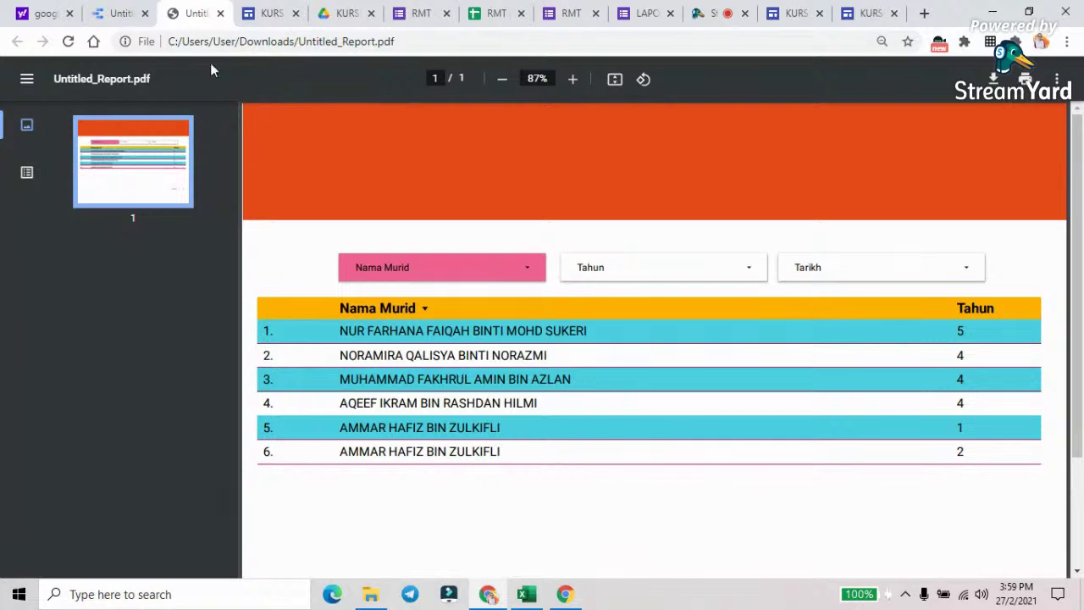
left_click(123, 16)
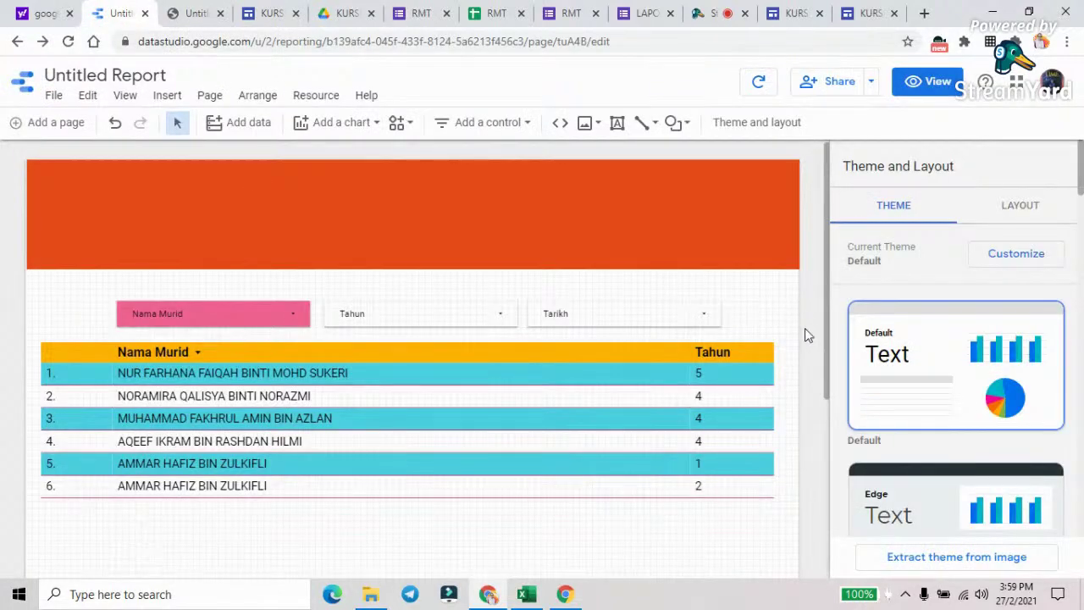
scroll(796, 343, "down", 3)
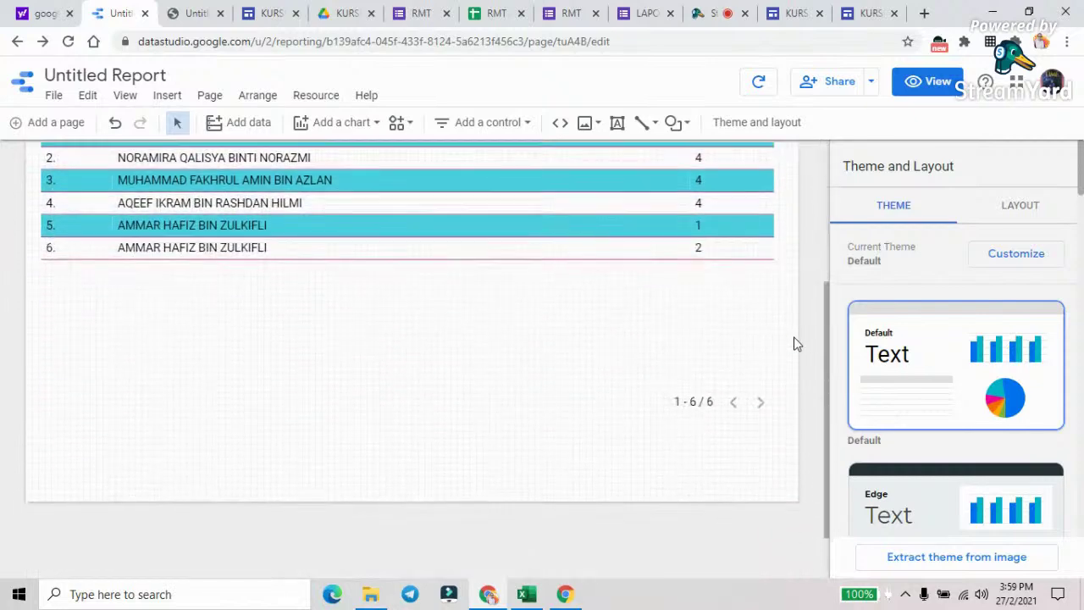
scroll(765, 372, "up", 3)
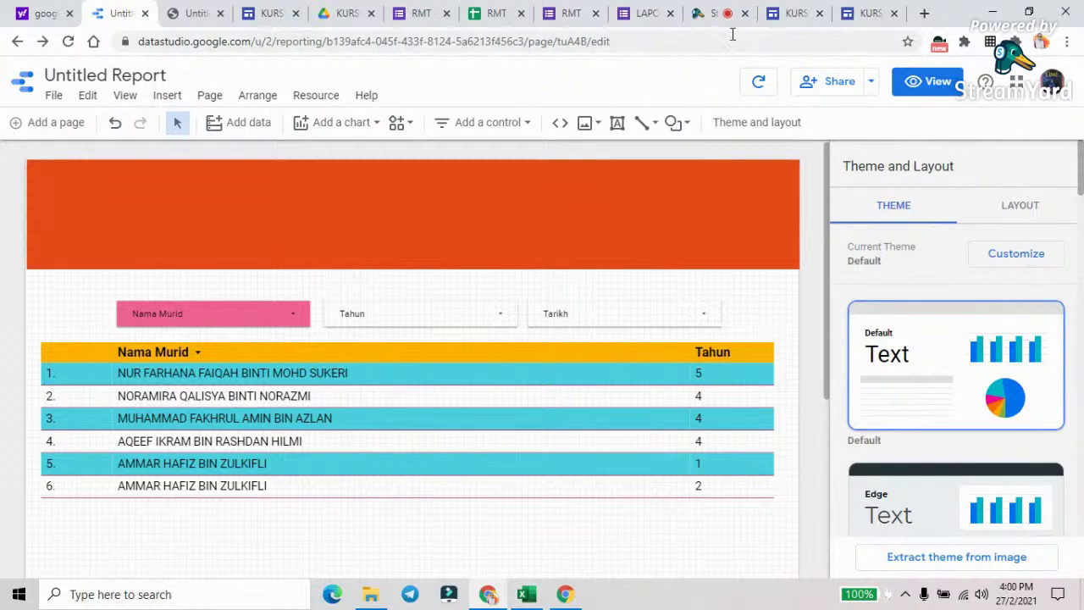
From the KURSUS DASHBOARD site, follow the KEHADIRAN heading's Data Studio link, and switch to another Google account to open the report
left_click(796, 19)
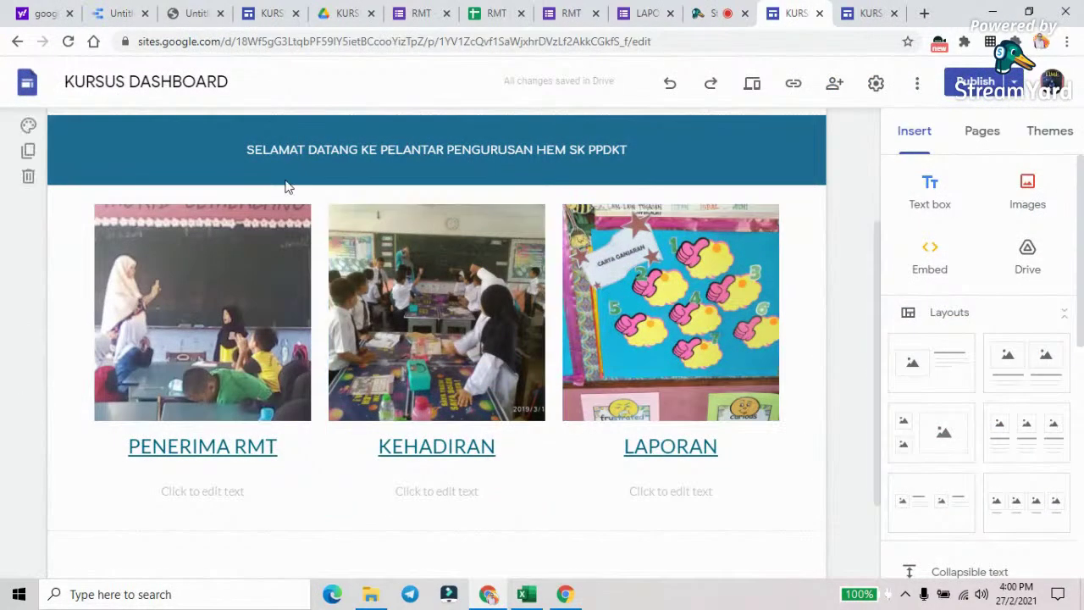
left_click(450, 449)
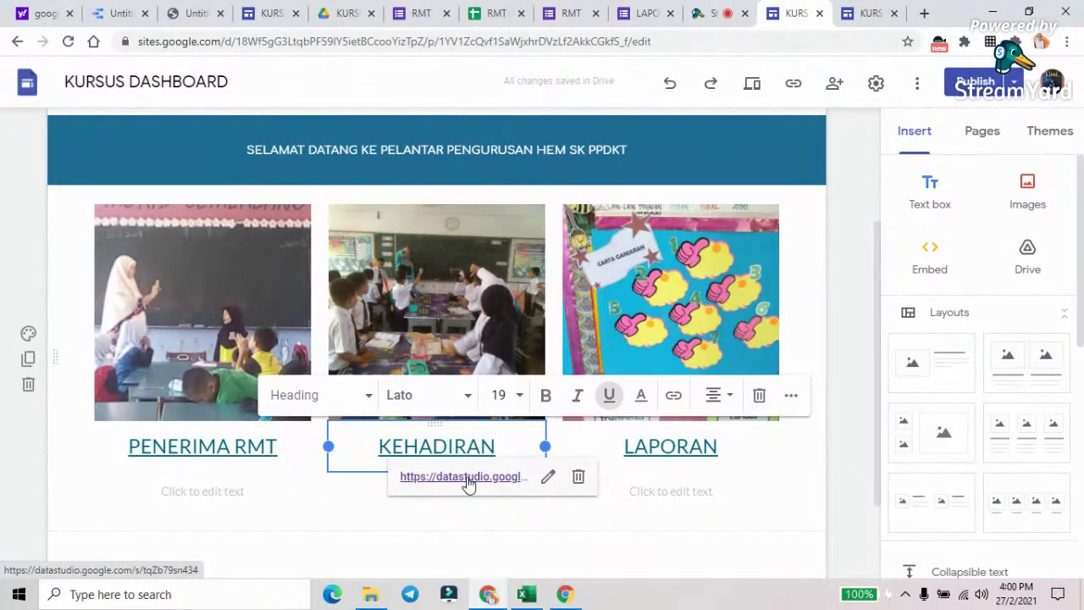
left_click(464, 477)
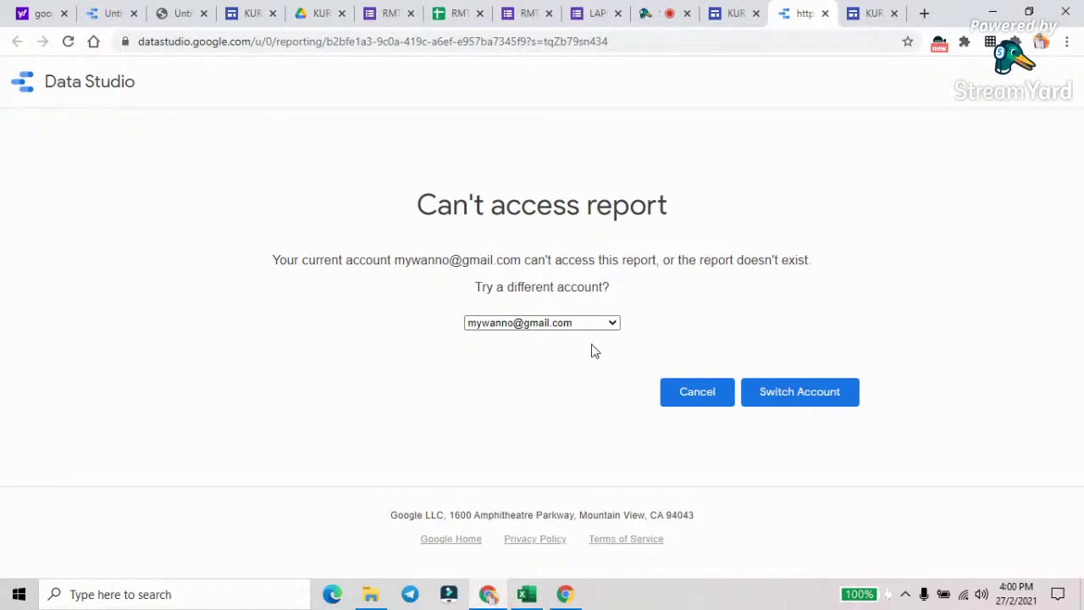
left_click(613, 325)
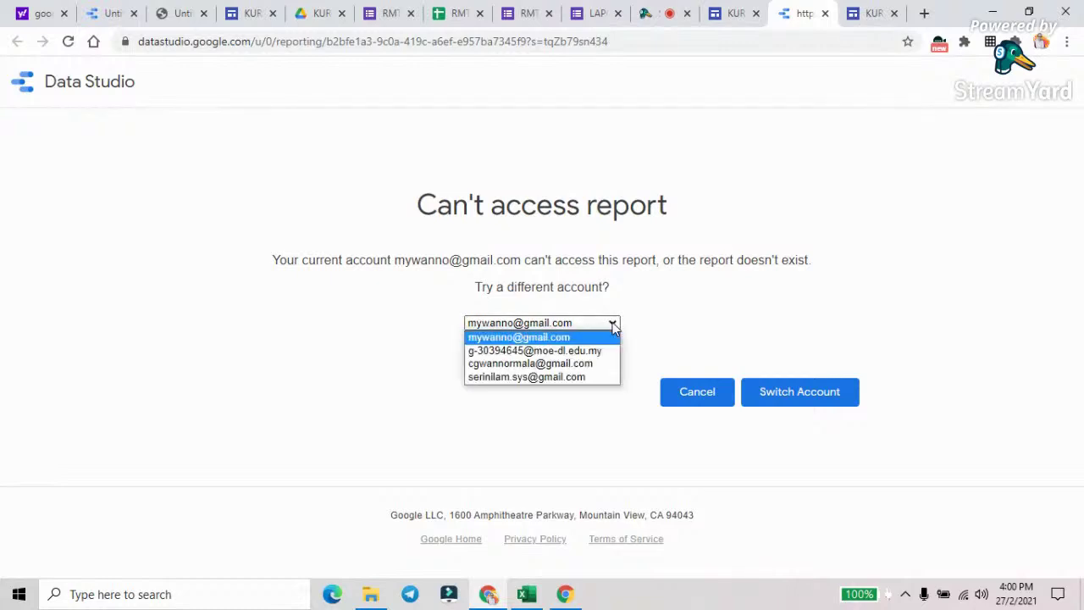
left_click(593, 364)
left_click(815, 403)
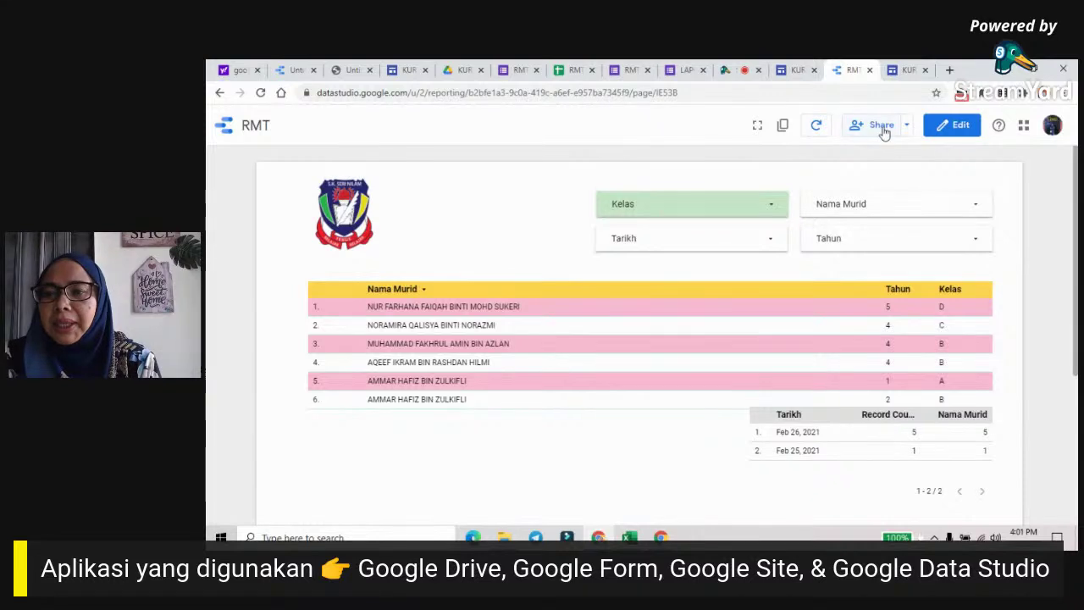
Switch the RMT report to edit mode and enlarge the browser zoom to 110%
left_click(957, 125)
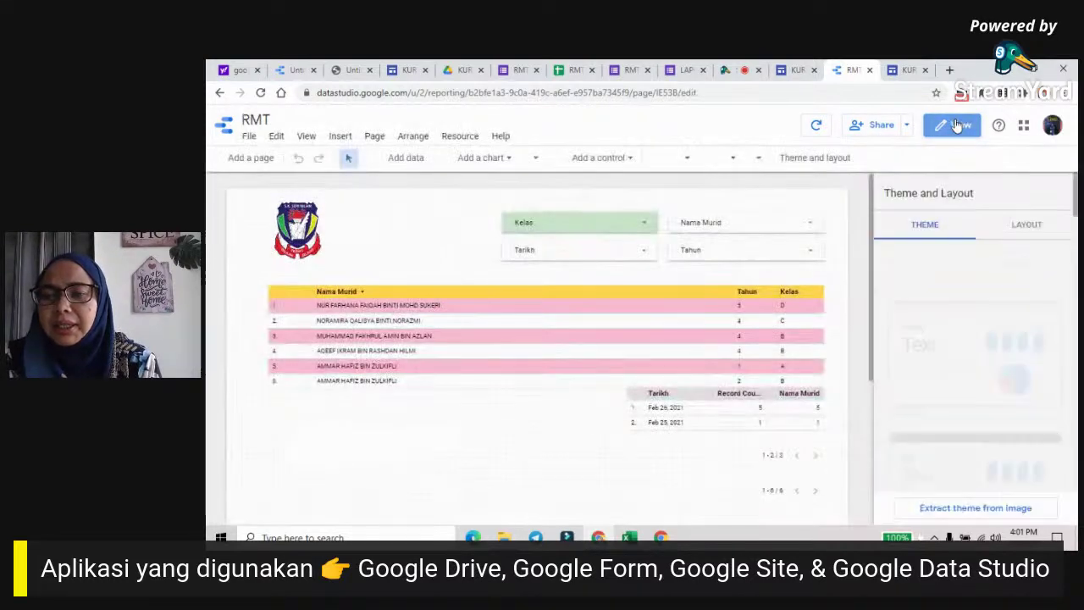
left_click(707, 289)
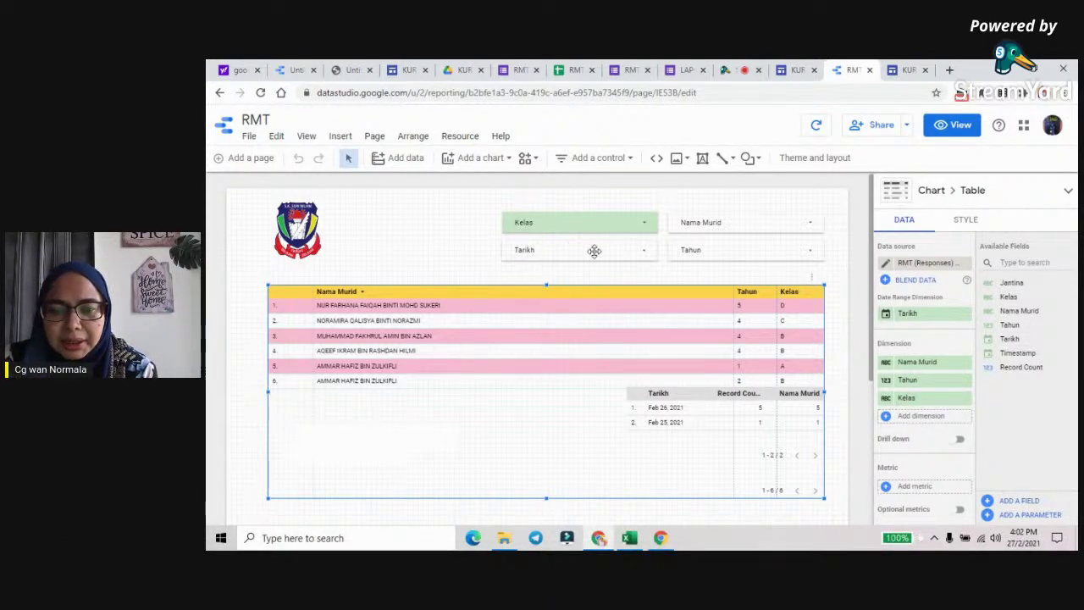
left_click(1067, 97)
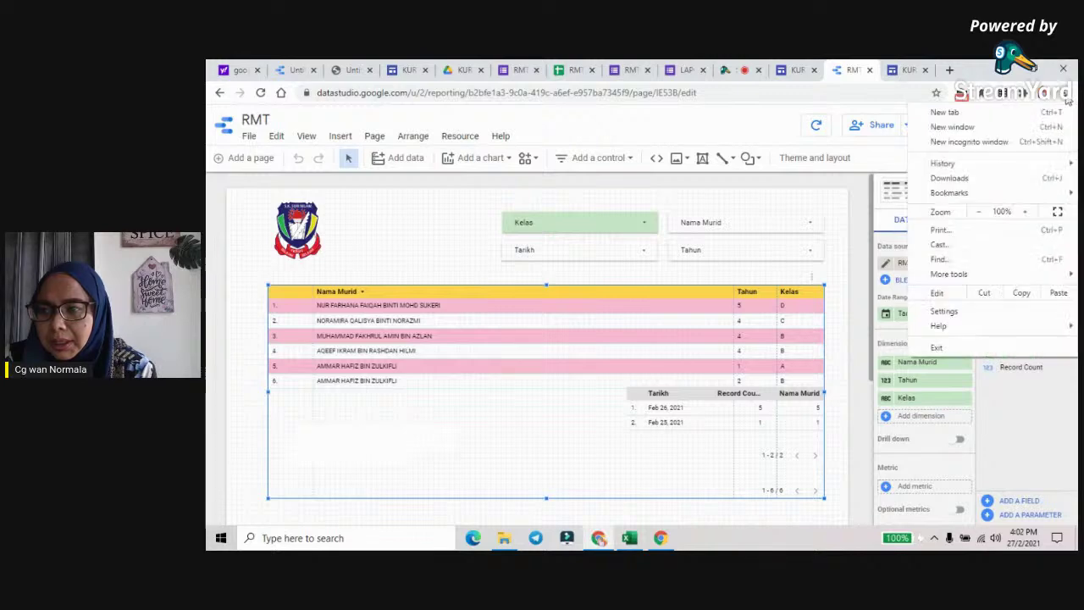
left_click(1026, 212)
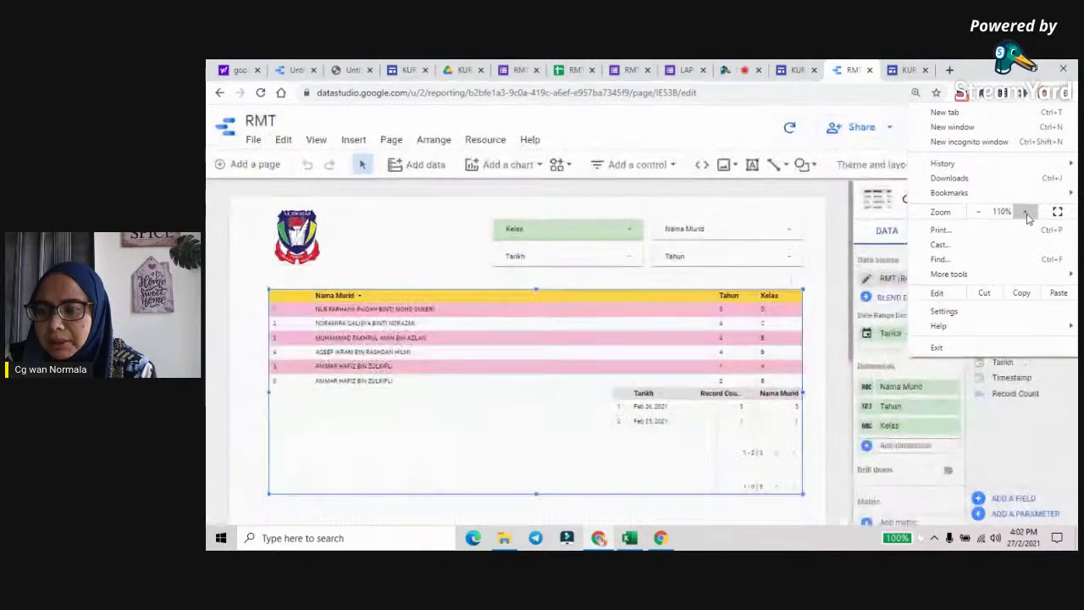
left_click(823, 204)
left_click(829, 195)
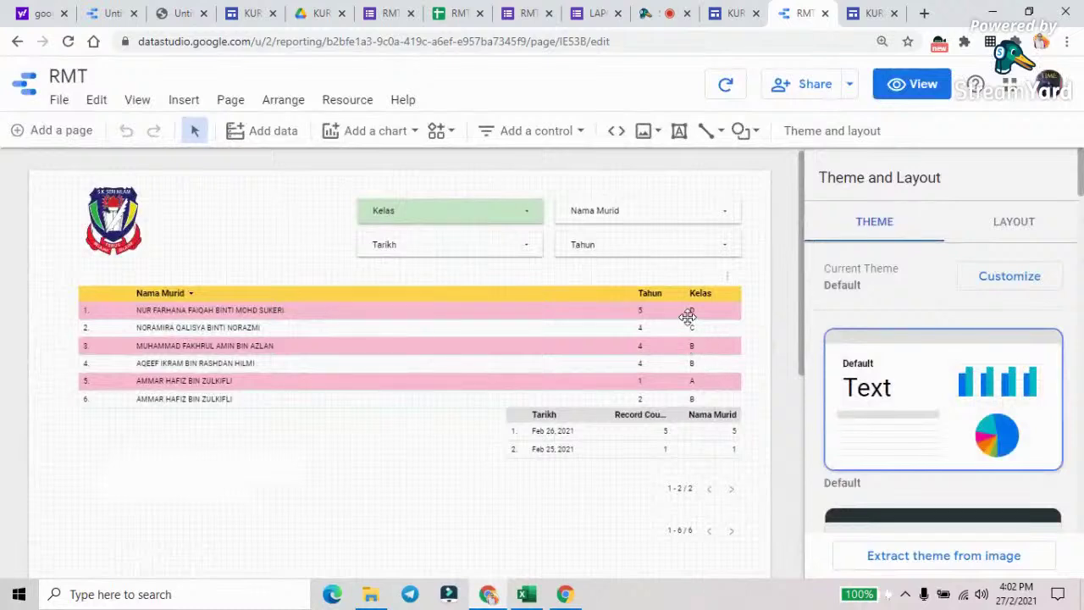
Review the data setup of the student table and Nama Murid filter, and enlarge the Tarikh summary table towards its lower-left corner
left_click(619, 297)
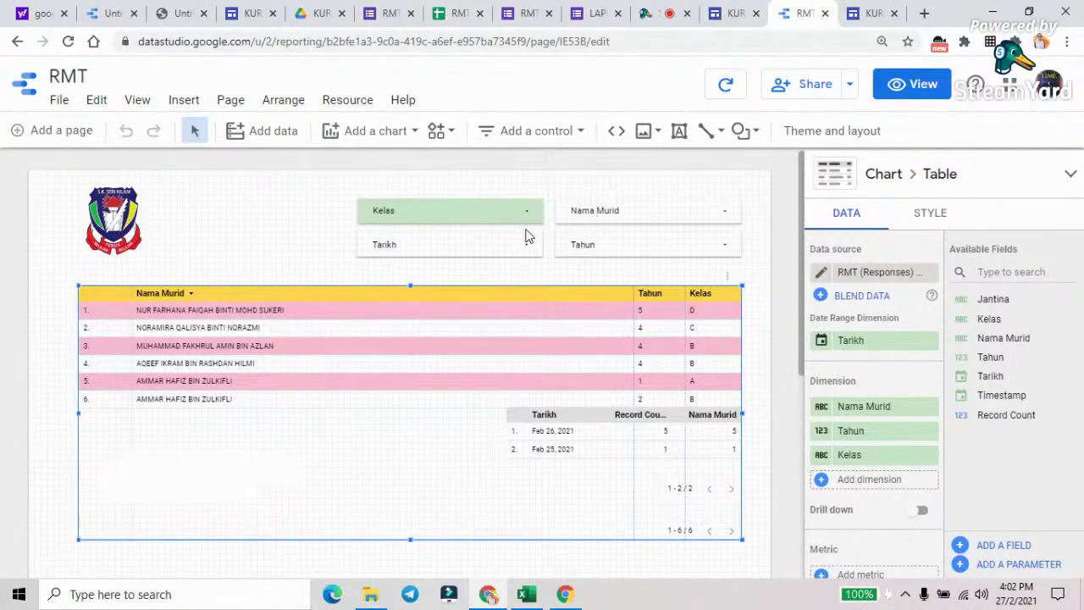
left_click(607, 216)
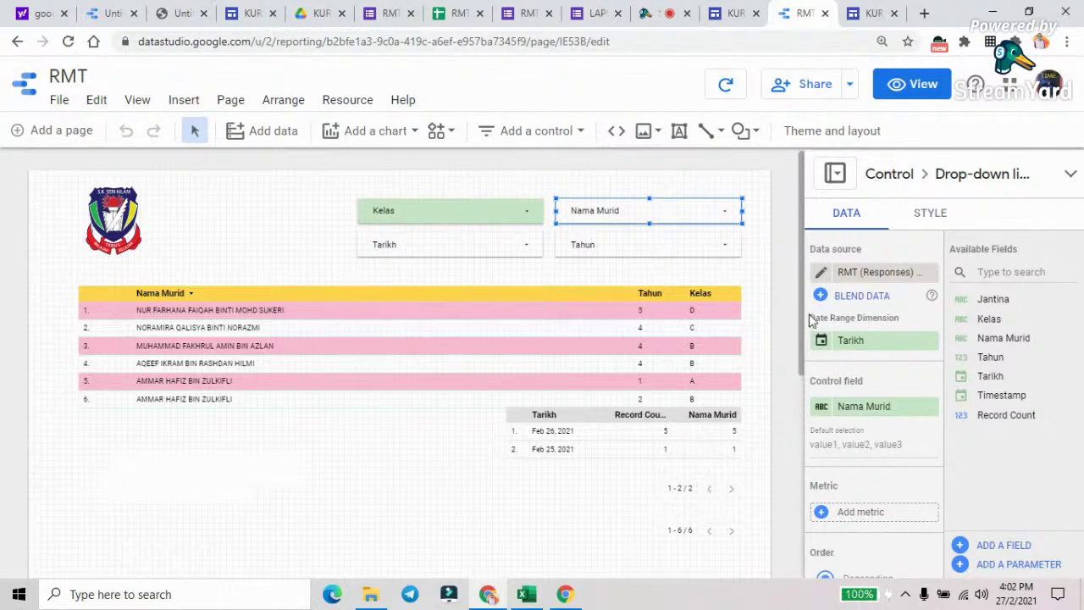
scroll(796, 339, "down", 3)
left_click(636, 300)
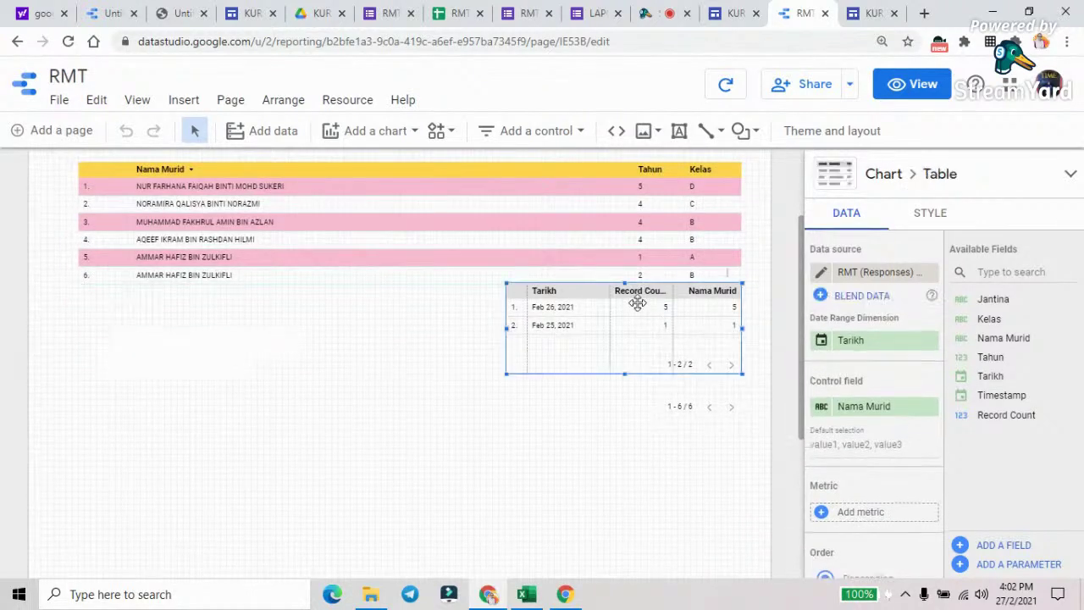
left_click_drag(506, 374, 303, 426)
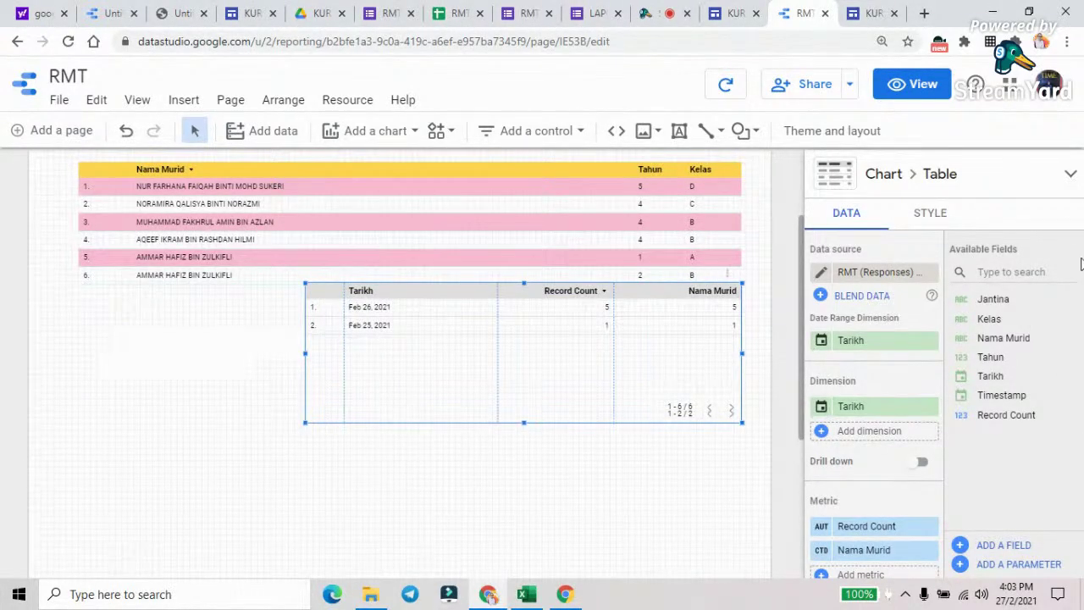
Set both the header text and the table labels of the Tarikh summary table to 18px
left_click(941, 215)
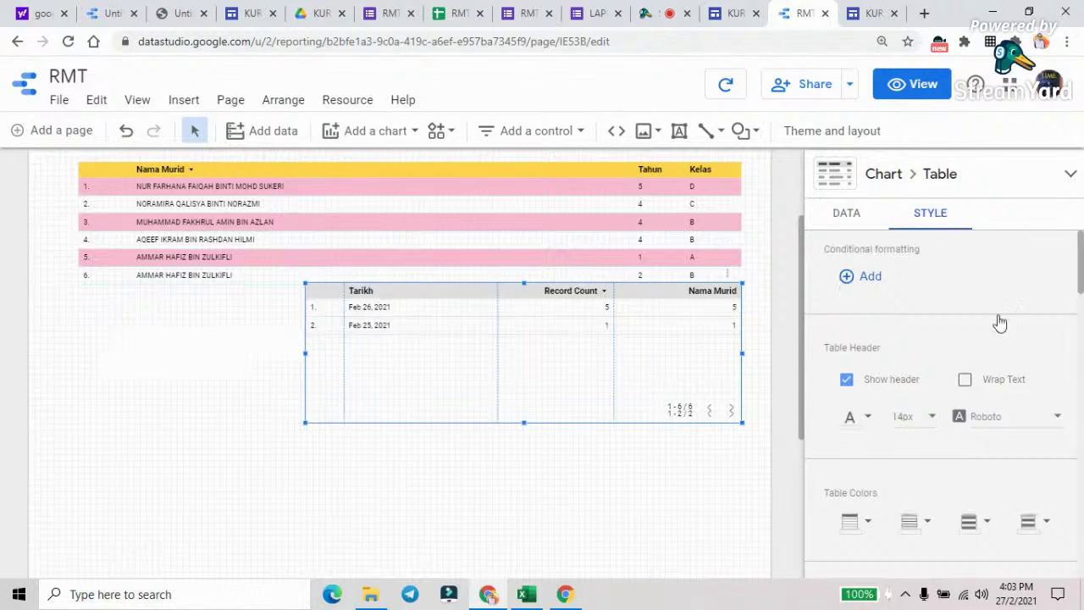
left_click(935, 421)
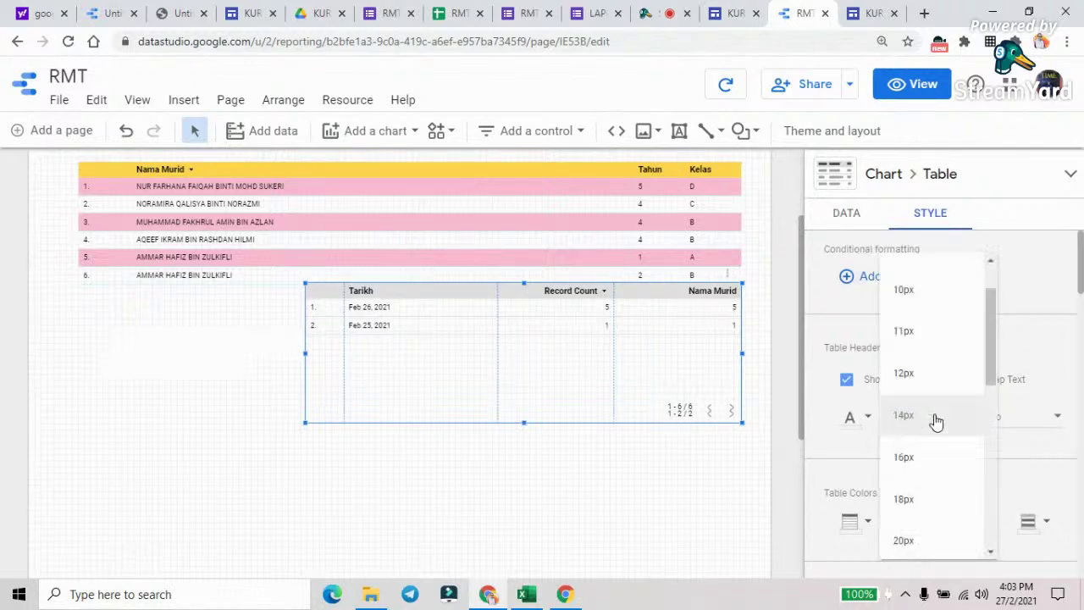
left_click(912, 500)
left_click_drag(1077, 282, 1078, 328)
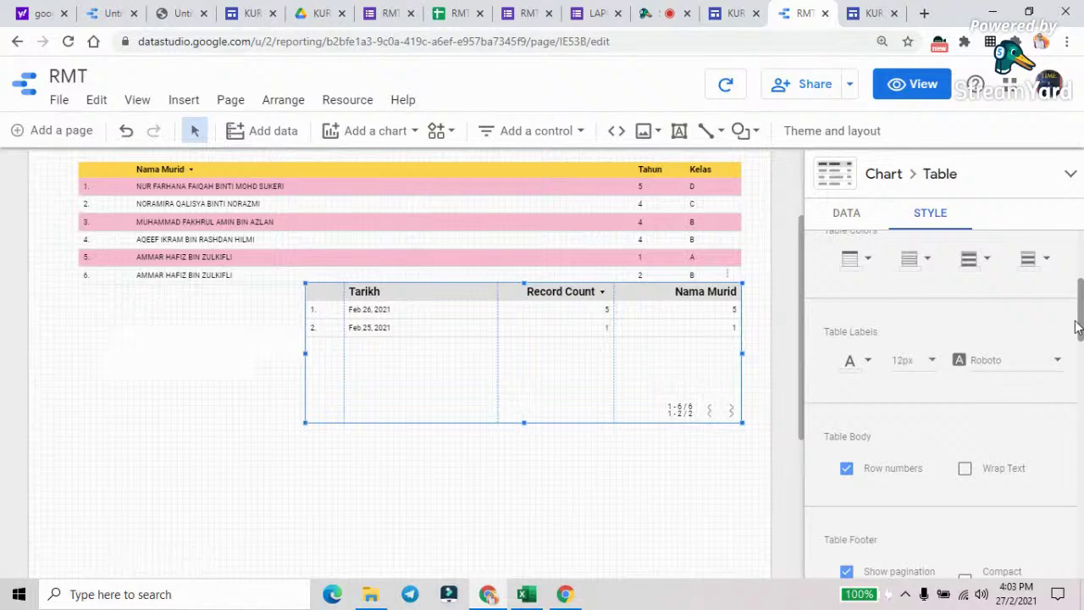
left_click(933, 361)
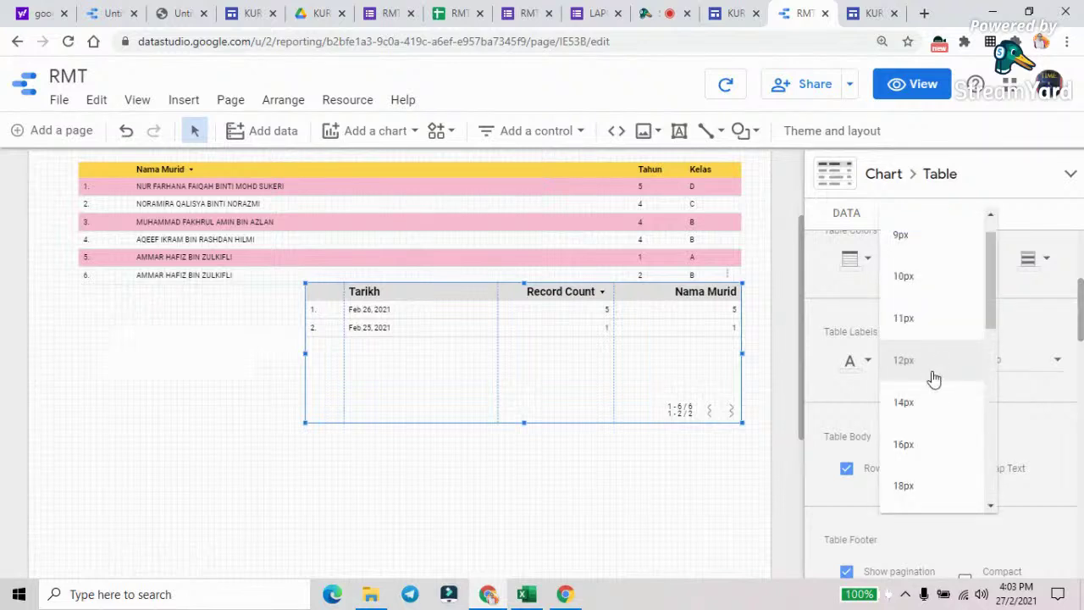
left_click(905, 484)
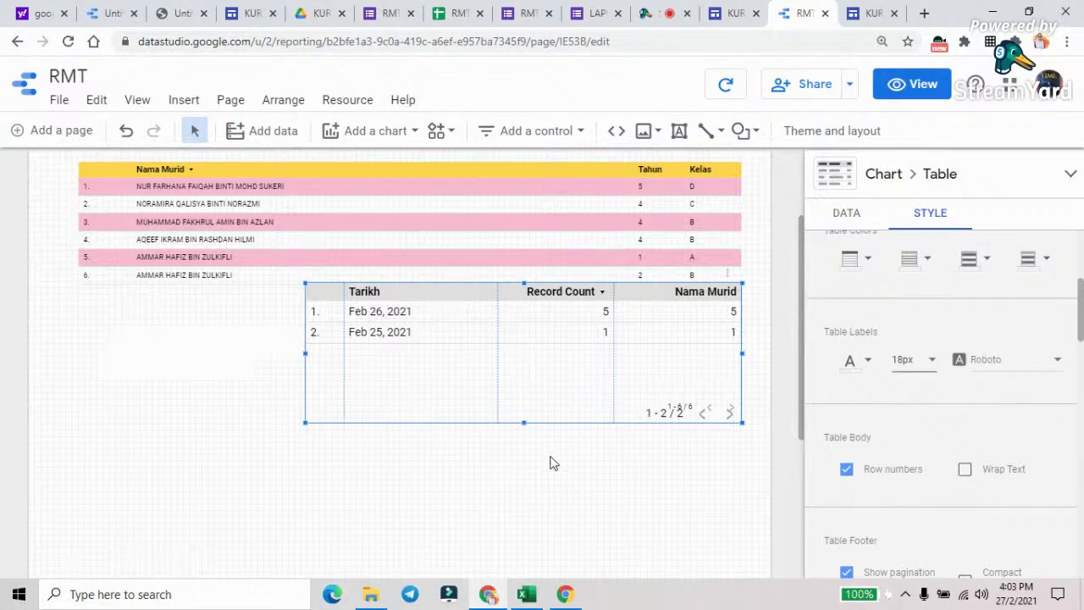
Move the Tarikh summary table down and to the left so it sits clear below the student rows
left_click(576, 478)
scroll(578, 477, "up", 2)
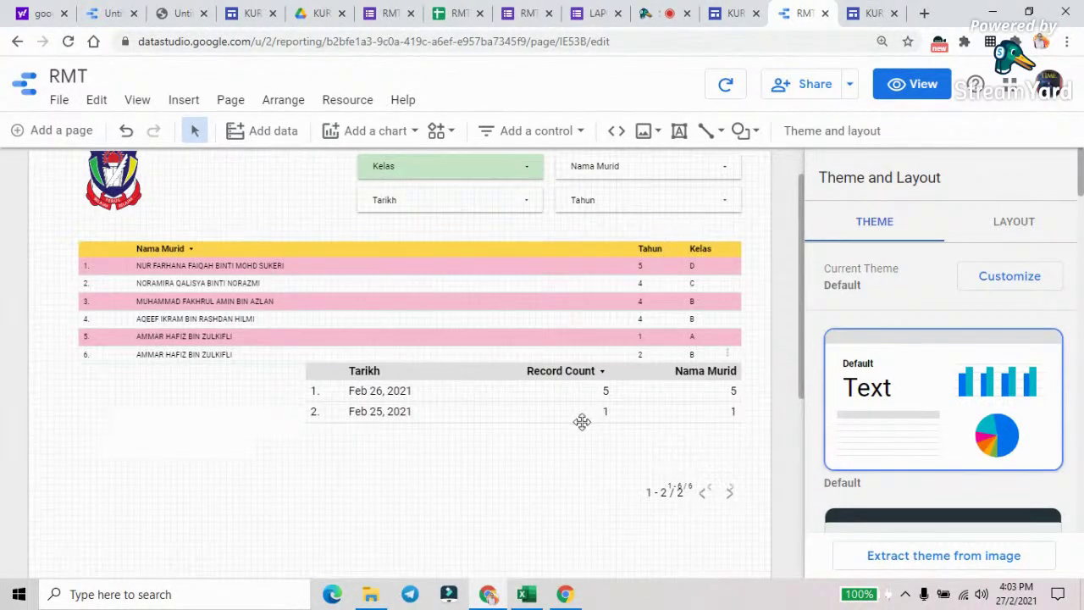
left_click_drag(543, 396, 449, 414)
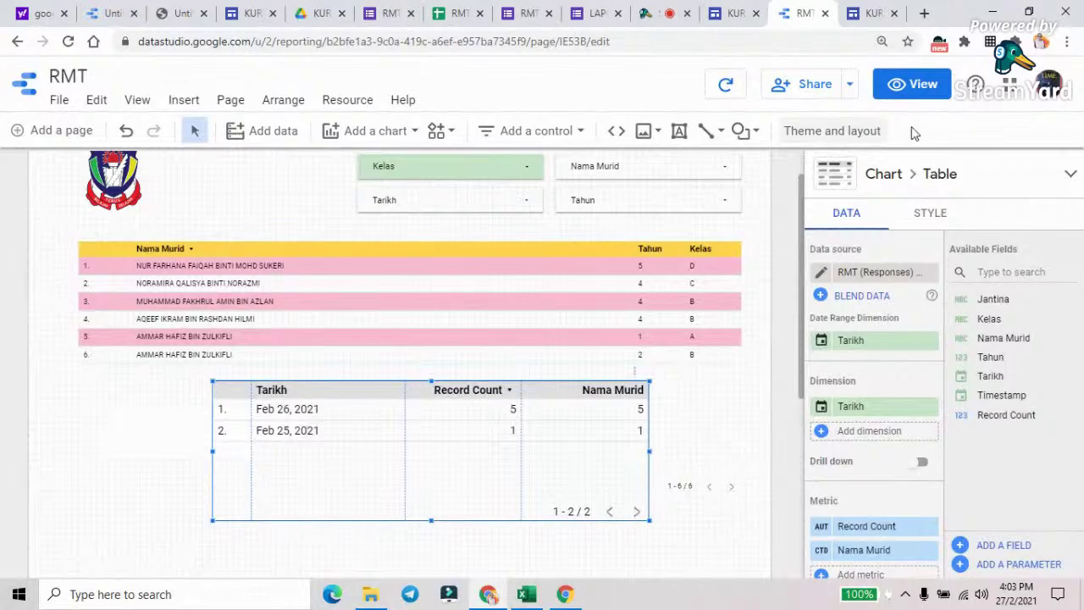
Preview the report in view mode and filter Tarikh to show only Feb 26, 2021
left_click(919, 85)
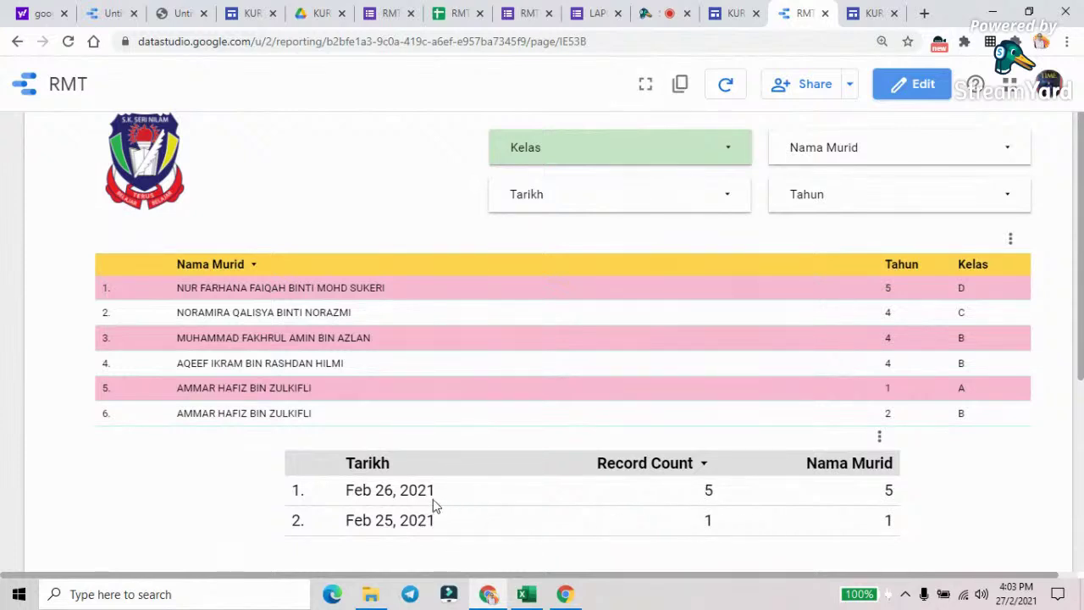
left_click(729, 201)
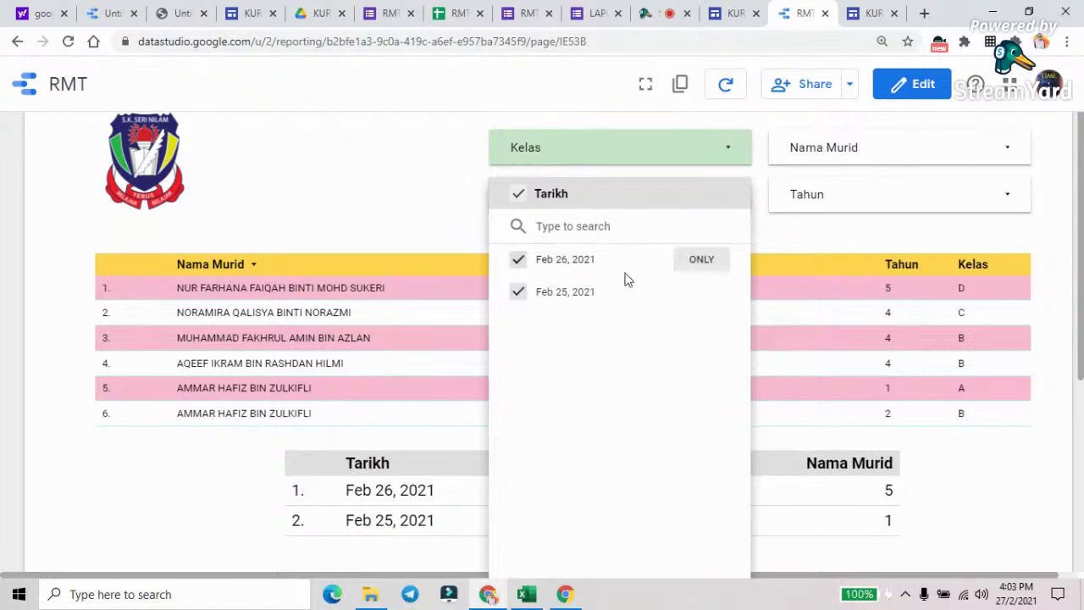
left_click(699, 263)
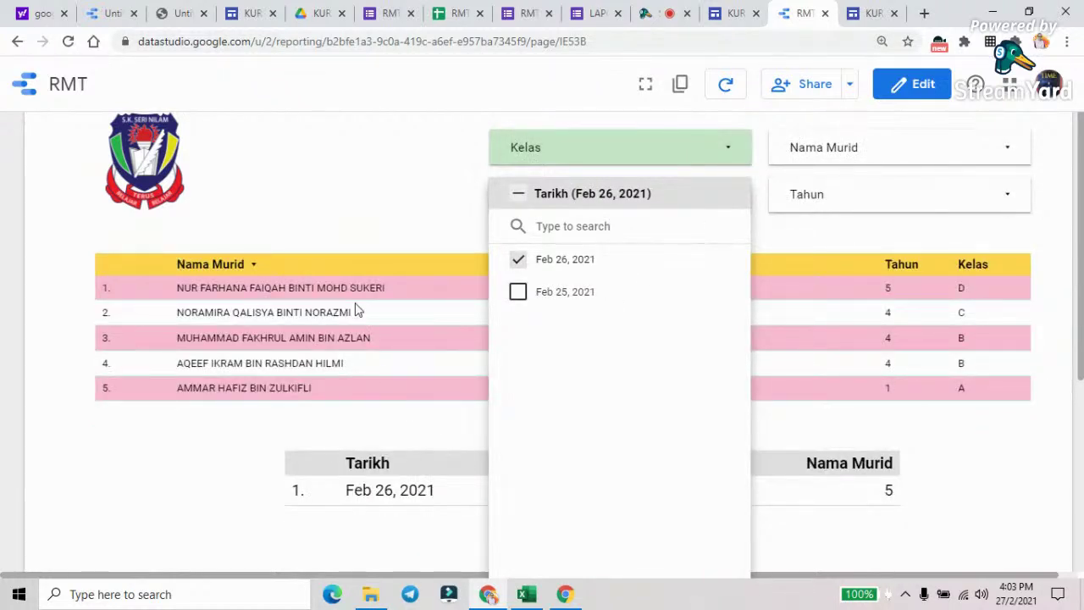
left_click(239, 446)
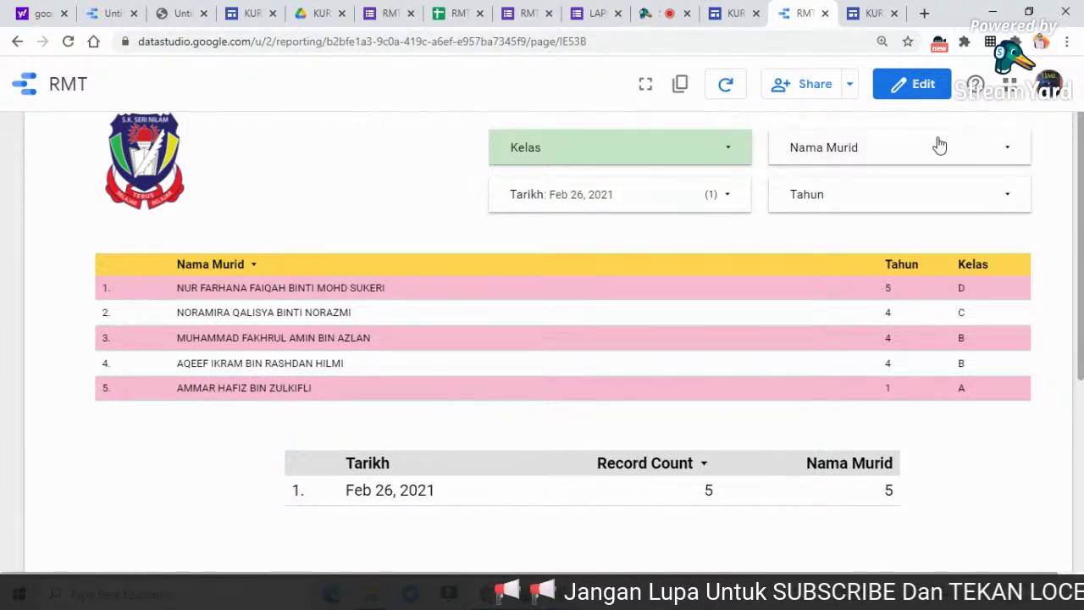
Filter Nama Murid to only the first listed student, and switch it to only the second one
left_click(1011, 149)
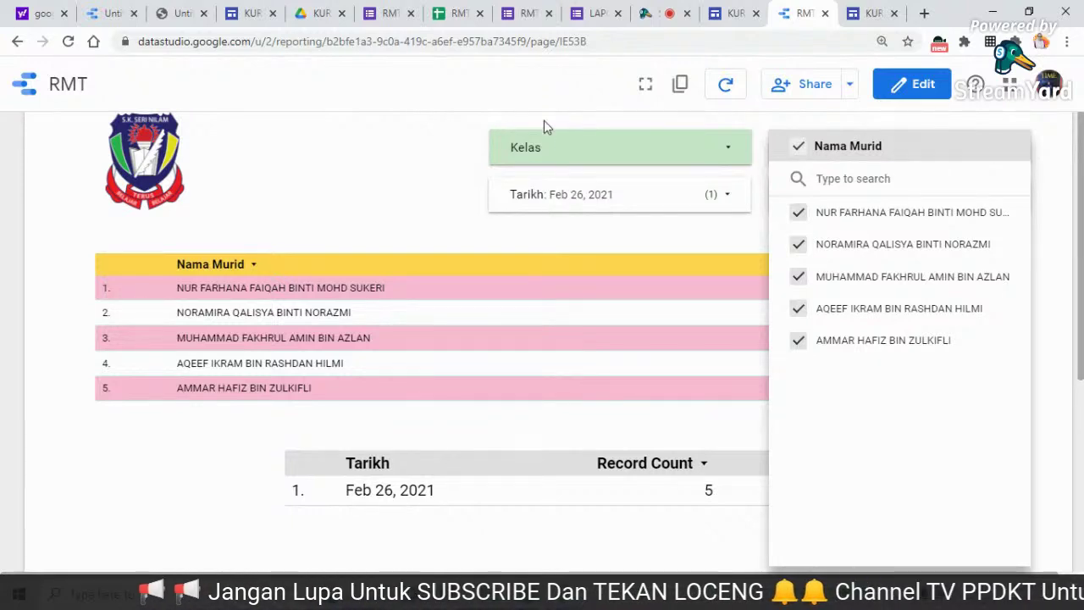
left_click(445, 129)
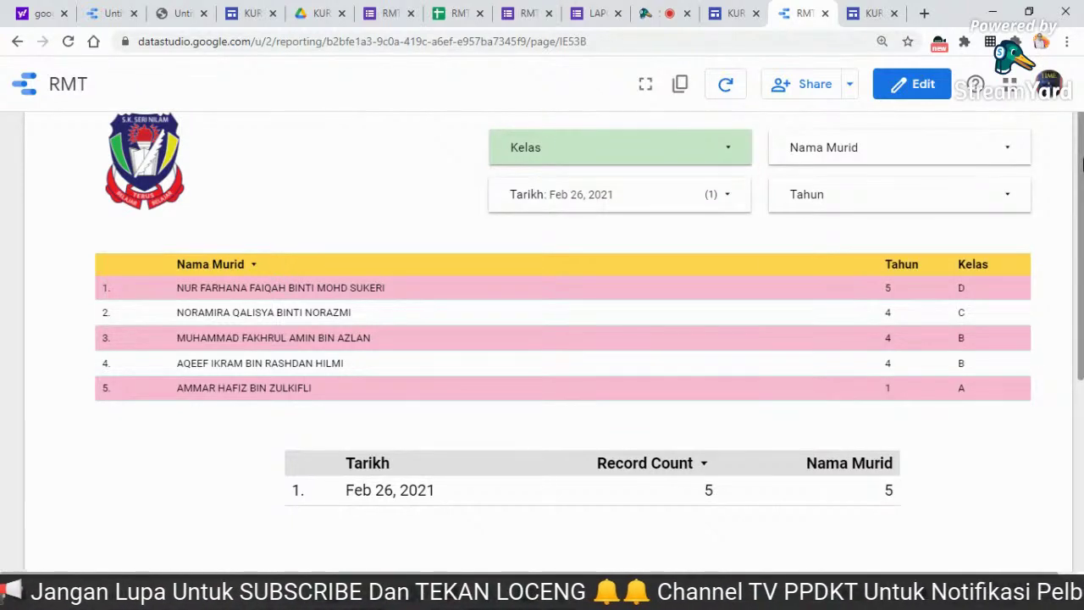
left_click(1008, 150)
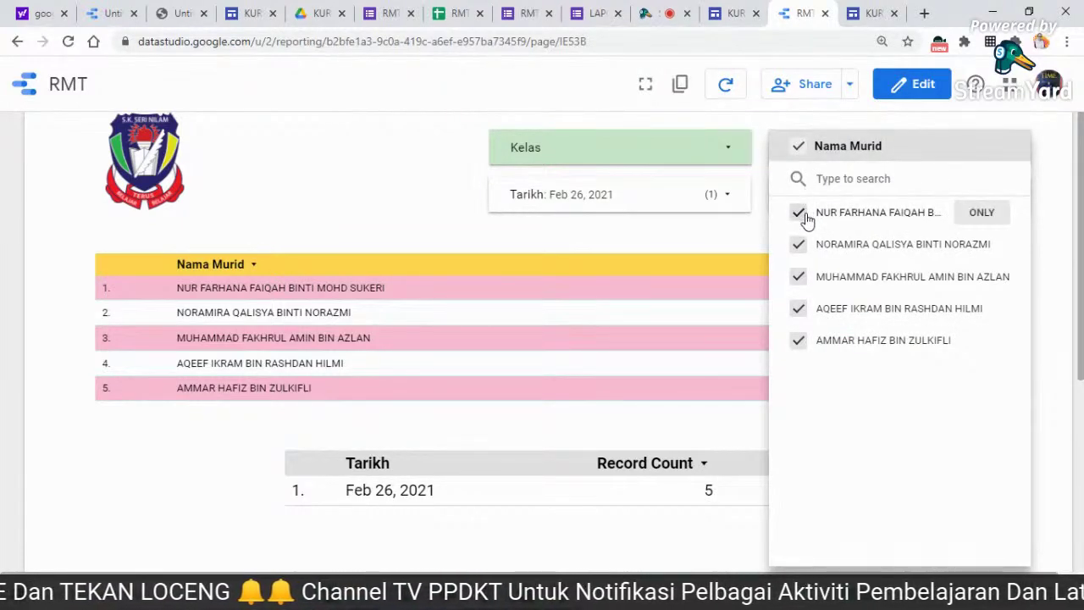
left_click(981, 213)
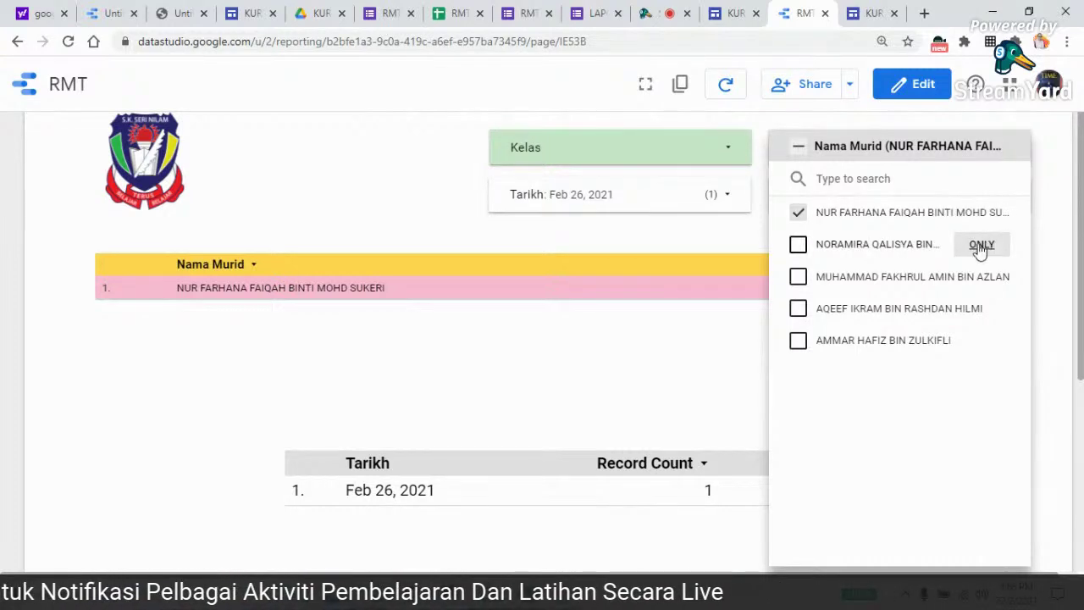
left_click(981, 245)
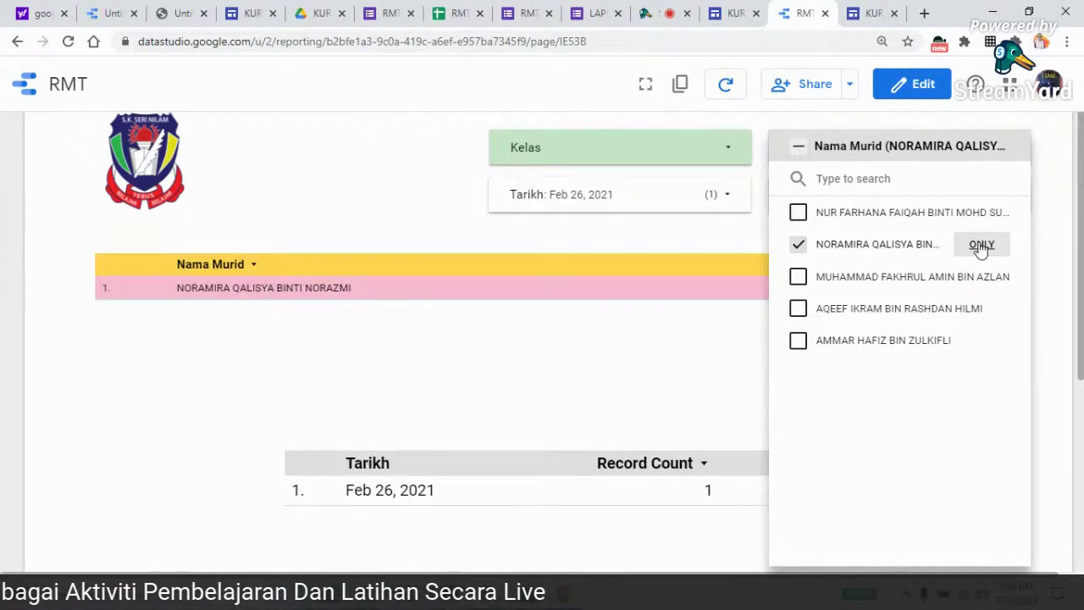
left_click(447, 208)
Reset the Tarikh filter to include all dates and review the report for the selected student
left_click(730, 199)
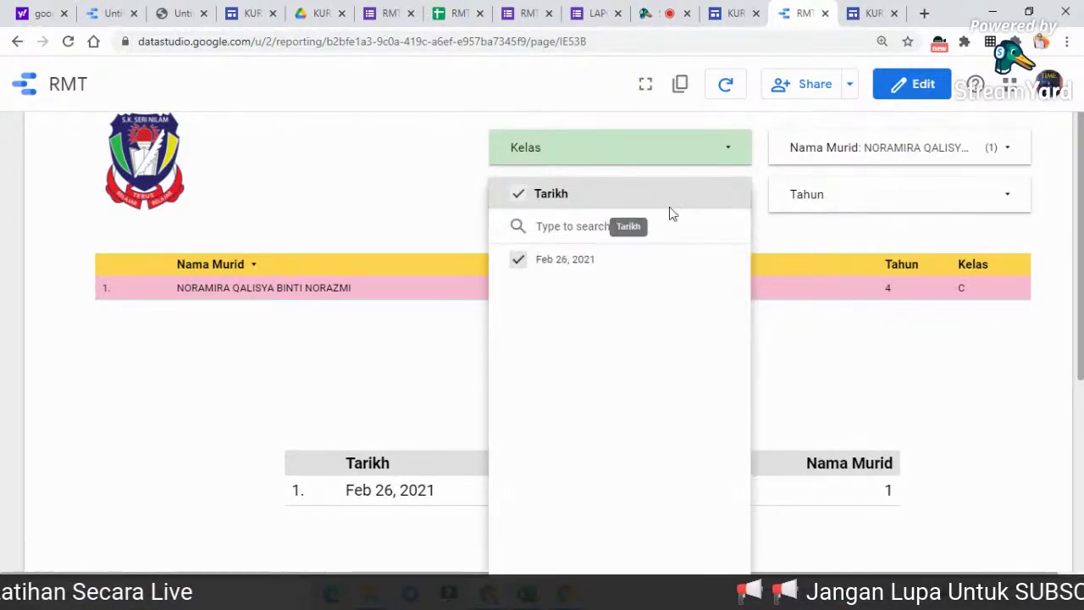
left_click(518, 197)
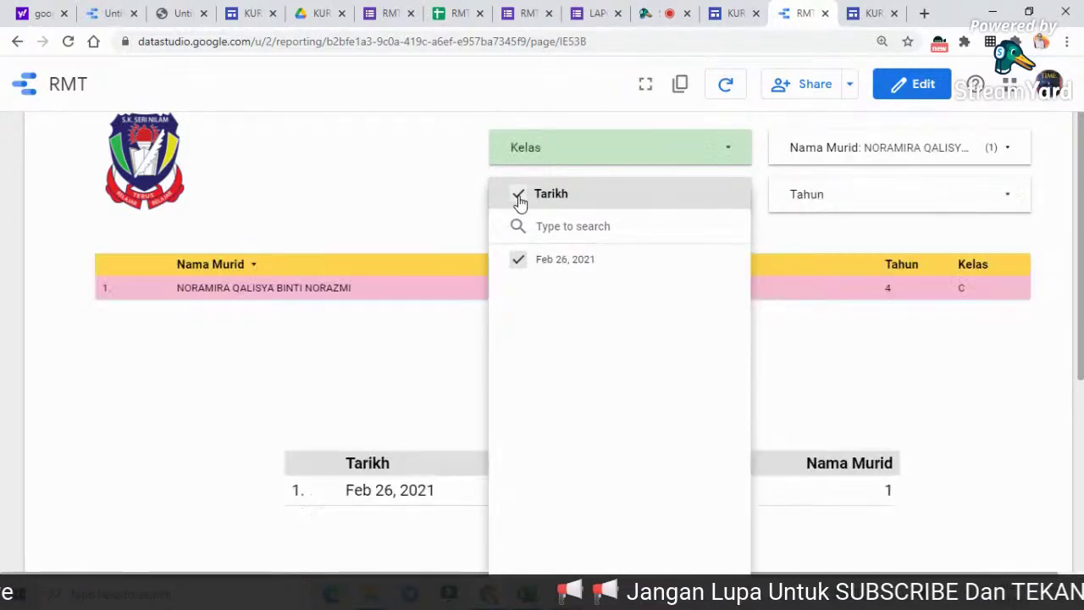
left_click(440, 181)
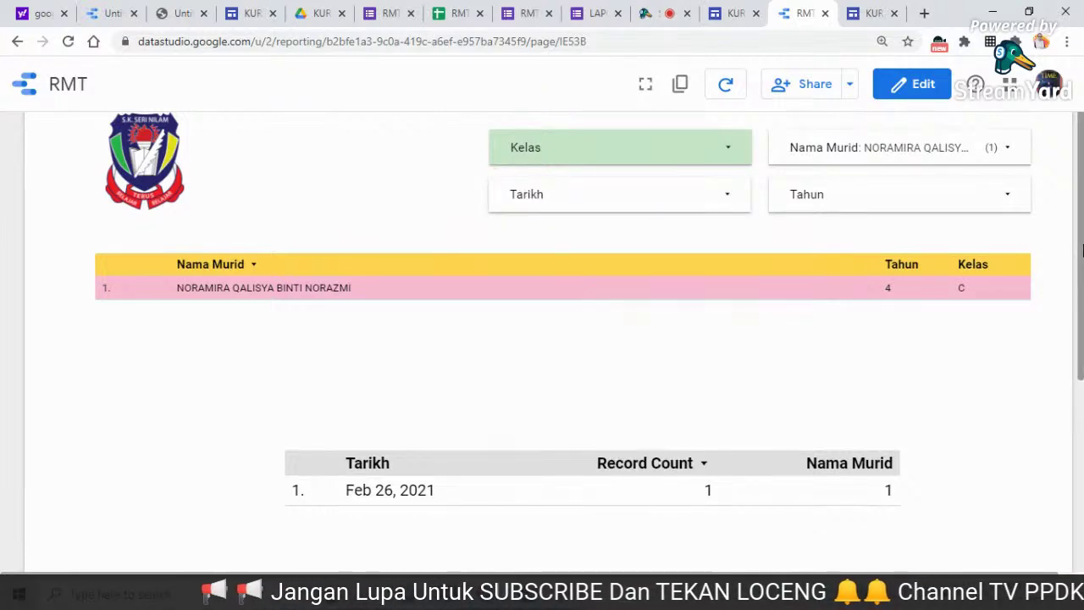
scroll(944, 438, "down", 2)
scroll(943, 434, "up", 2)
scroll(943, 435, "up", 1)
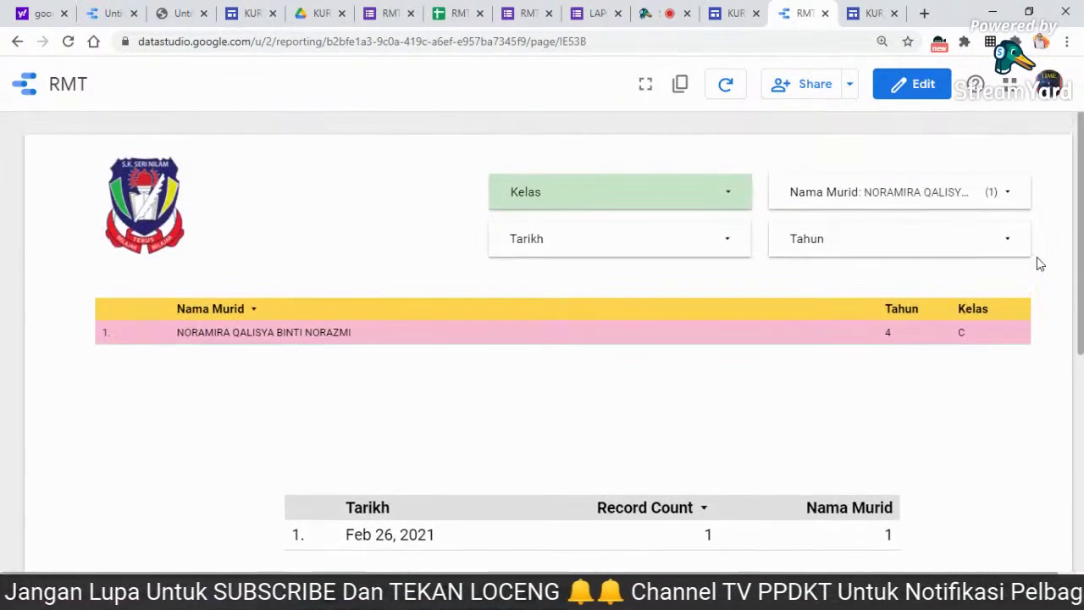
Change the Nama Murid filter to only the first listed student, and to only the fourth one
left_click(1011, 194)
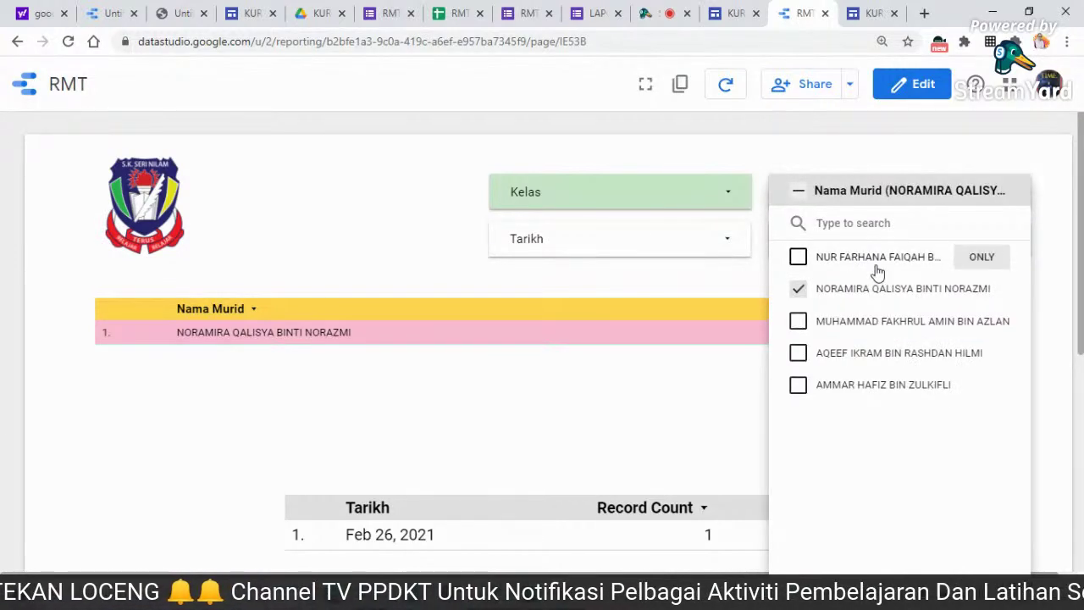
left_click(983, 258)
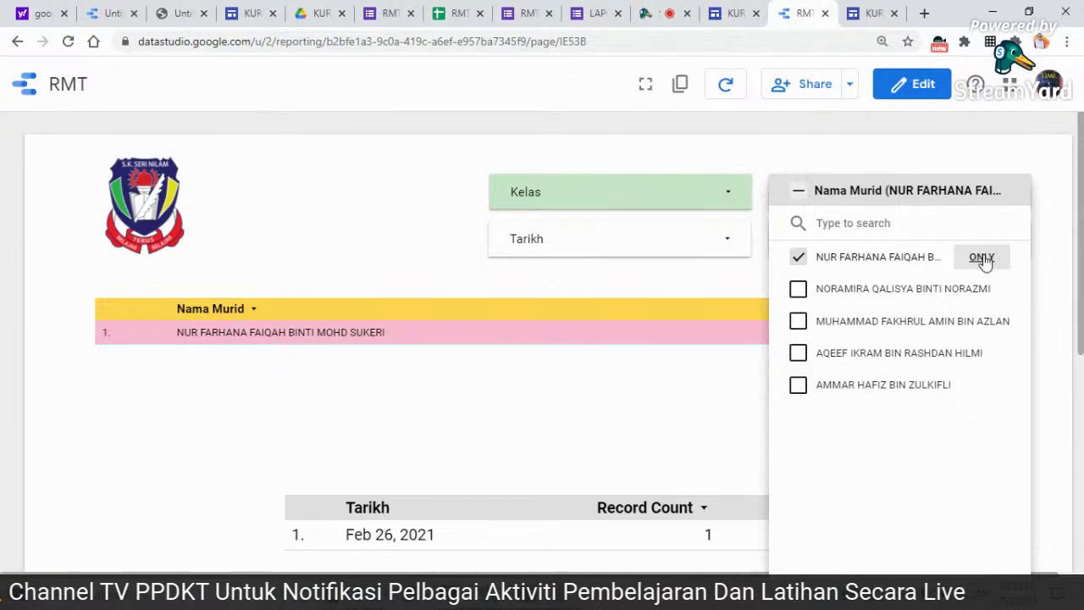
left_click(985, 355)
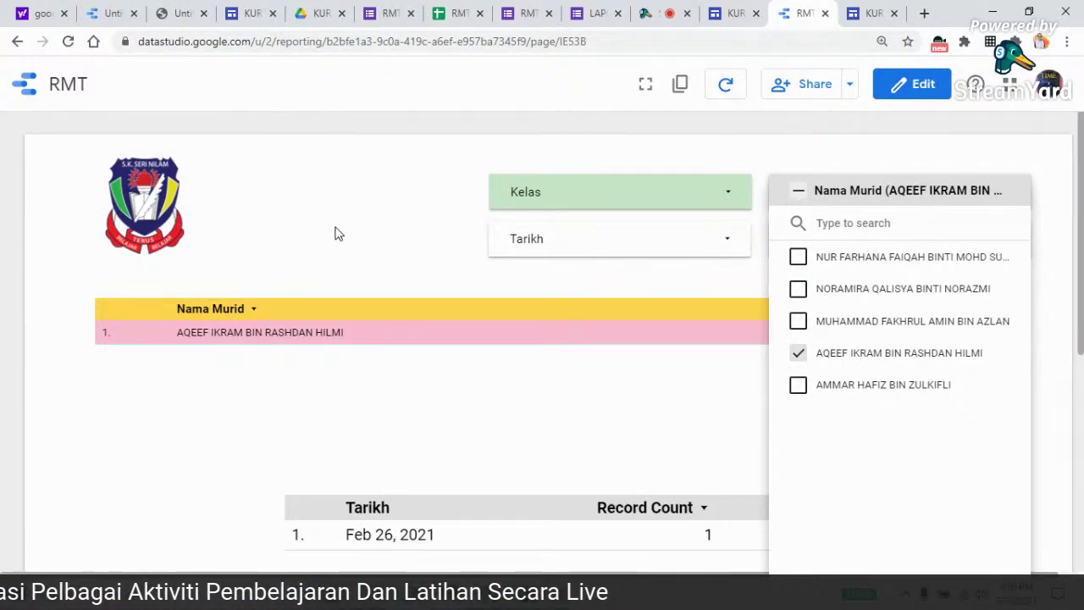
left_click(335, 234)
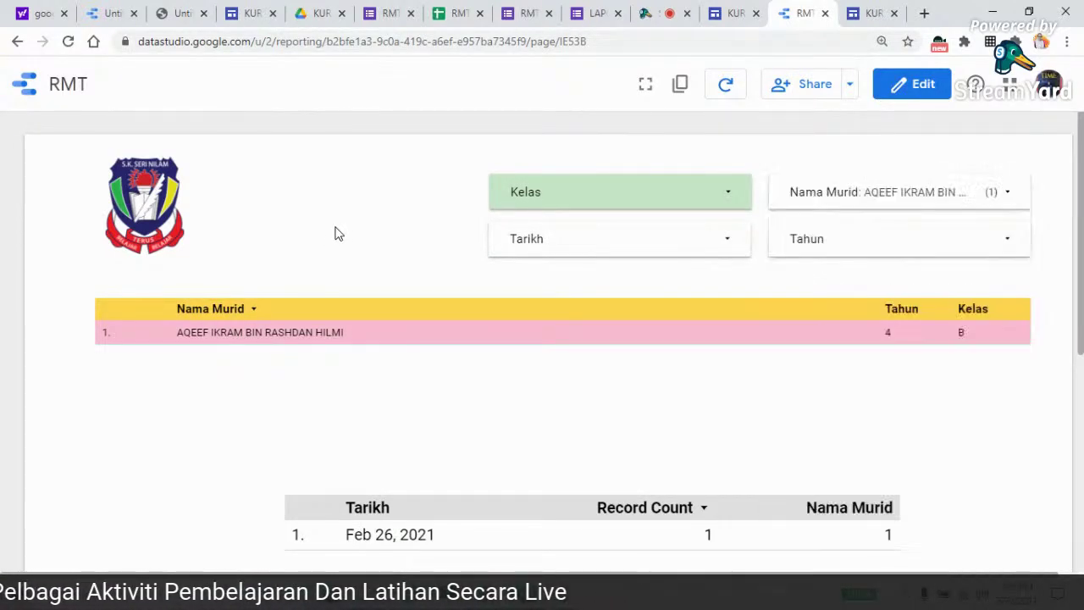
Return to editing the RMT report and check the free space below the Tarikh summary table
left_click(925, 86)
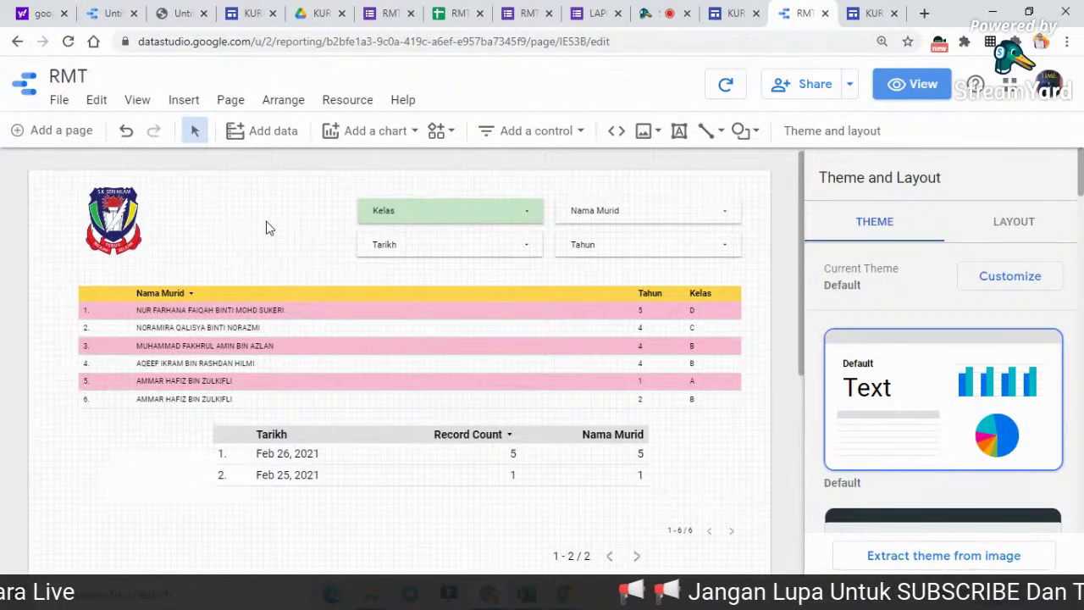
scroll(266, 227, "down", 4)
scroll(356, 288, "up", 1)
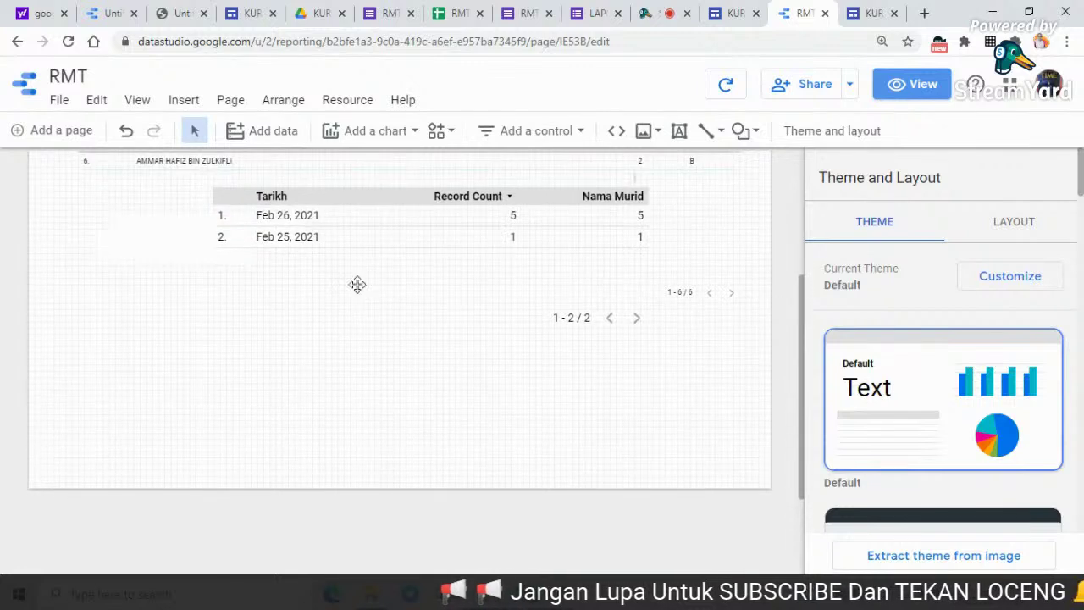
Review the RMT report and the published PENERIMA RMT page, and return to the KURSUS DASHBOARD site editor
scroll(358, 284, "up", 1)
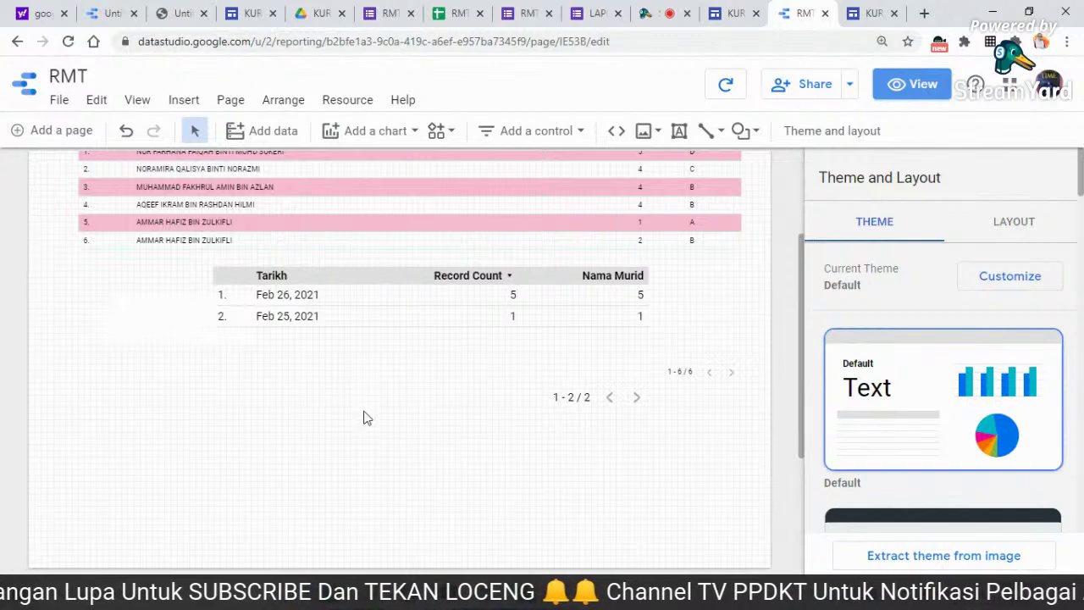
scroll(364, 418, "up", 2)
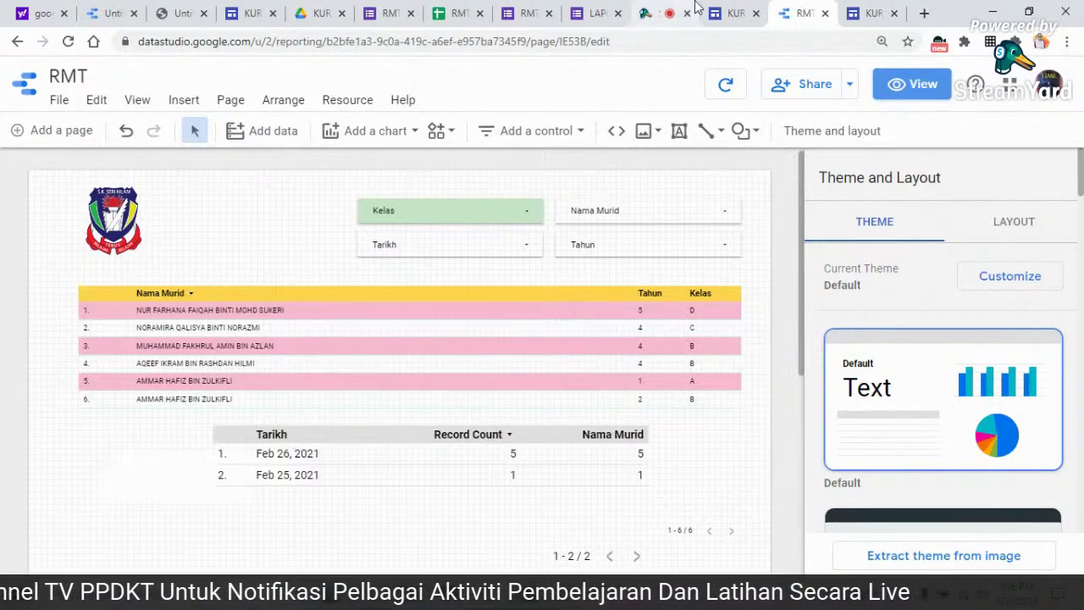
left_click(870, 17)
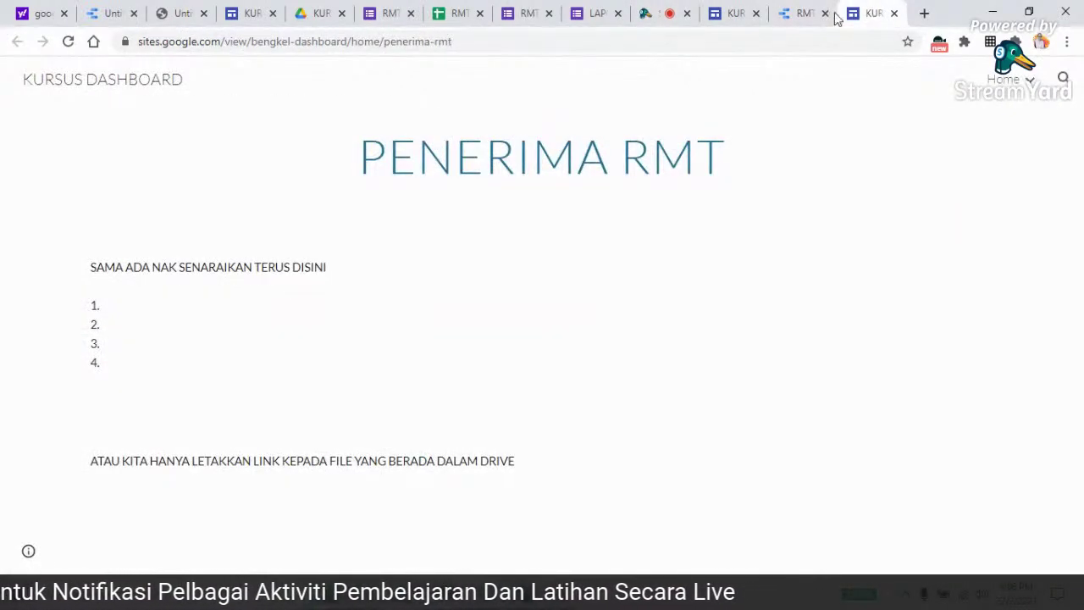
left_click(737, 16)
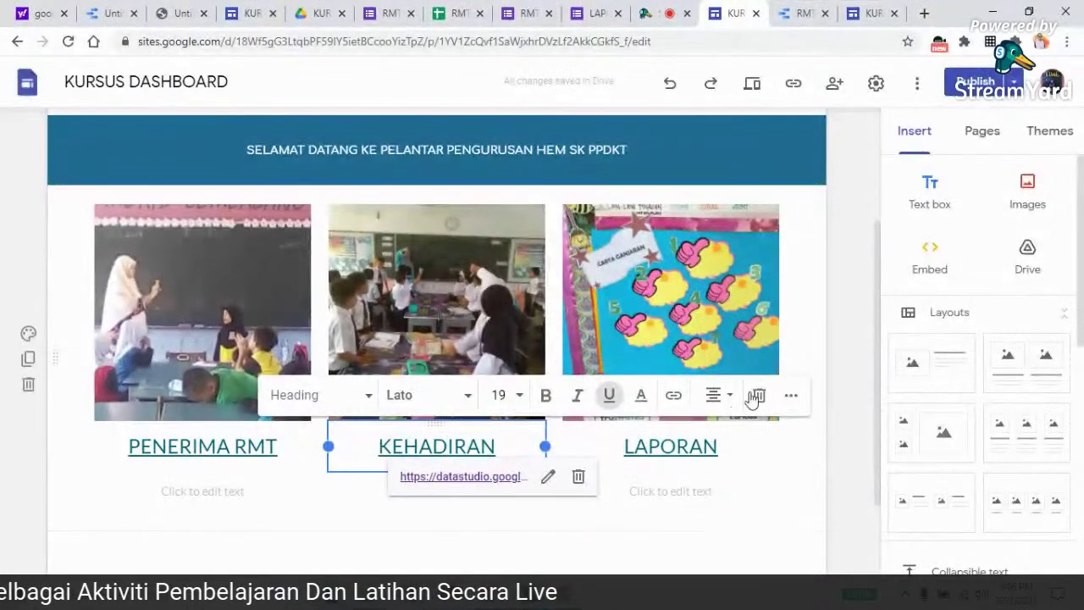
left_click(843, 368)
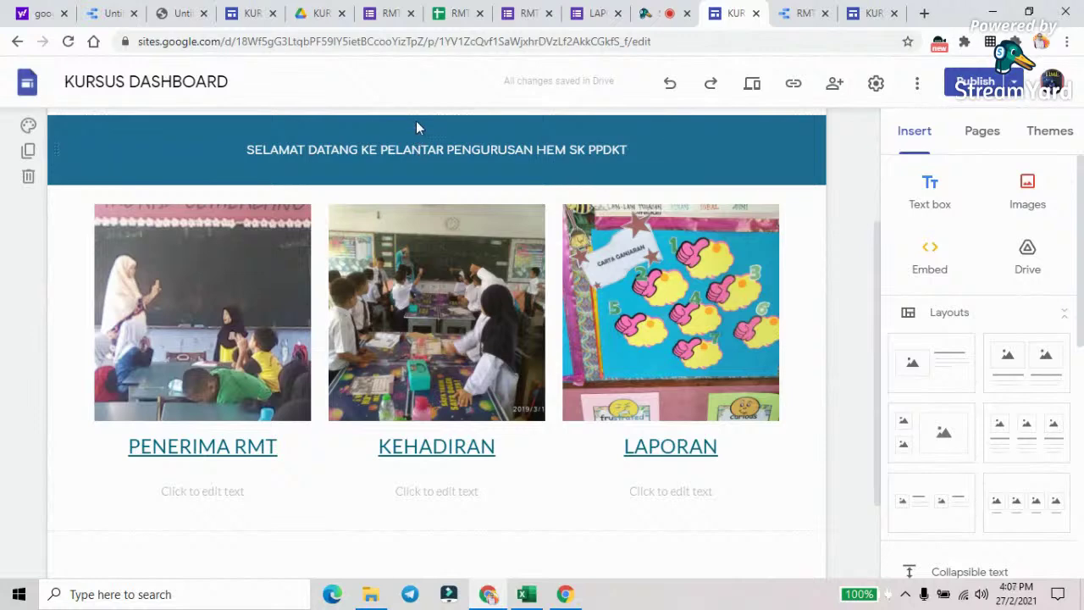
Review the questions of the RMT form in Google Forms, and its response summary
left_click(388, 14)
left_click(496, 126)
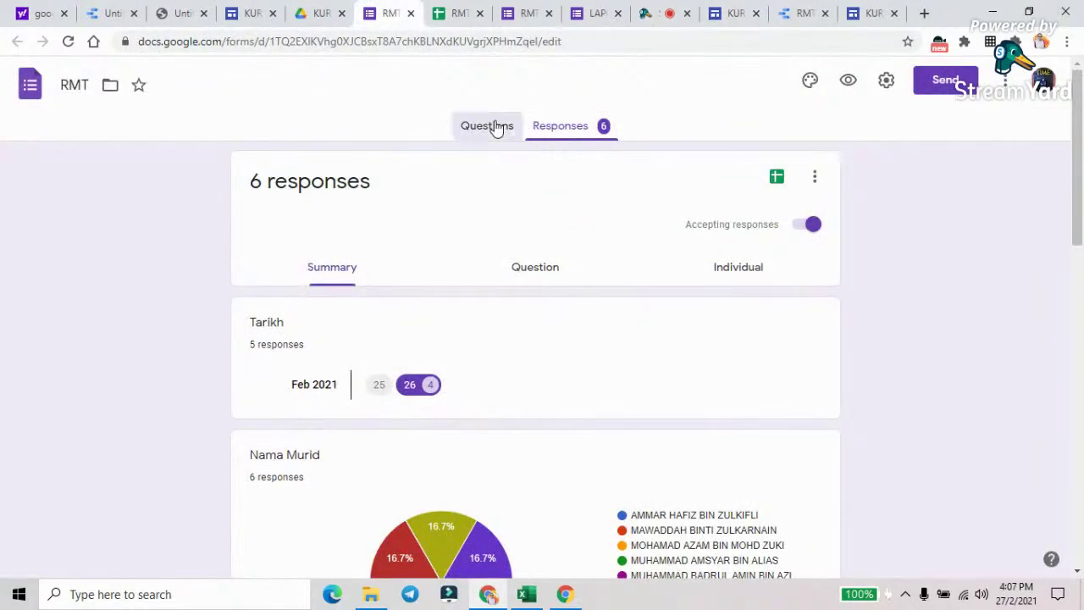
scroll(423, 308, "down", 7)
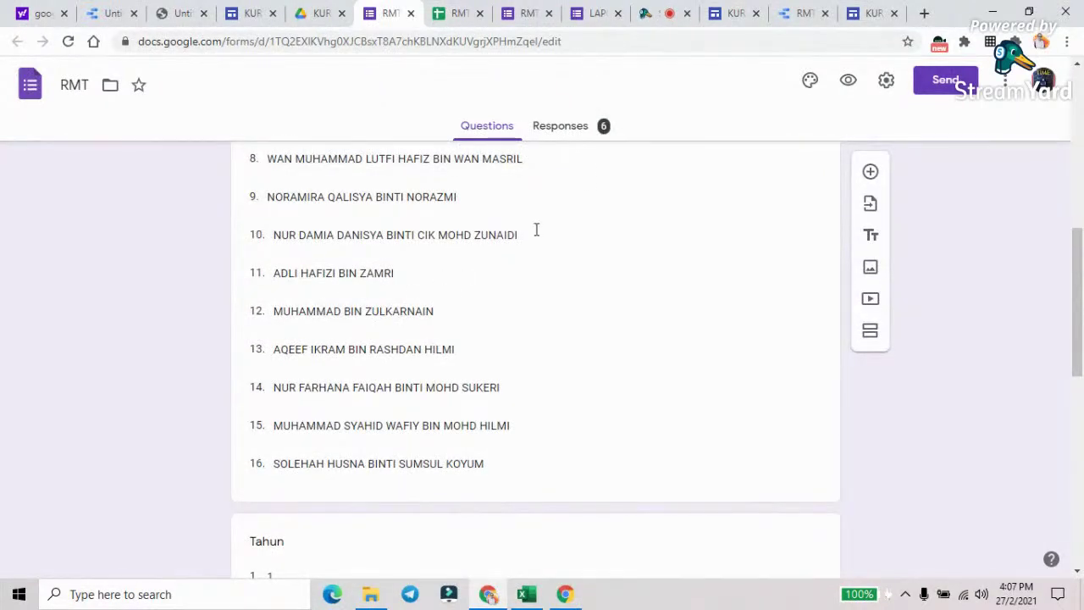
left_click(574, 131)
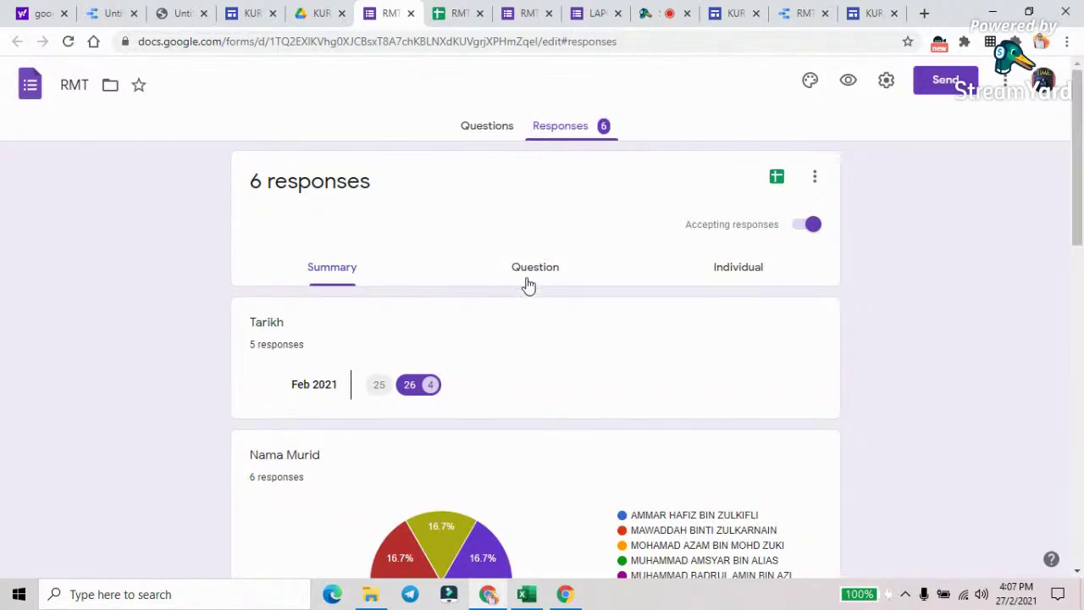
Compare the published site page, the site's home page in the editor and the untitled Data Studio report
left_click(876, 17)
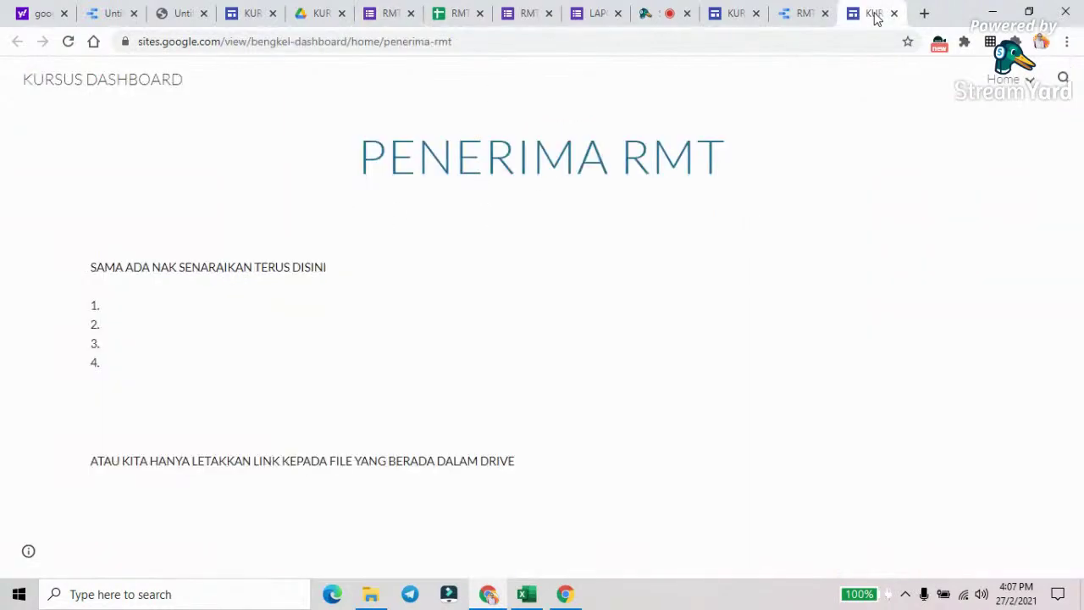
left_click(737, 16)
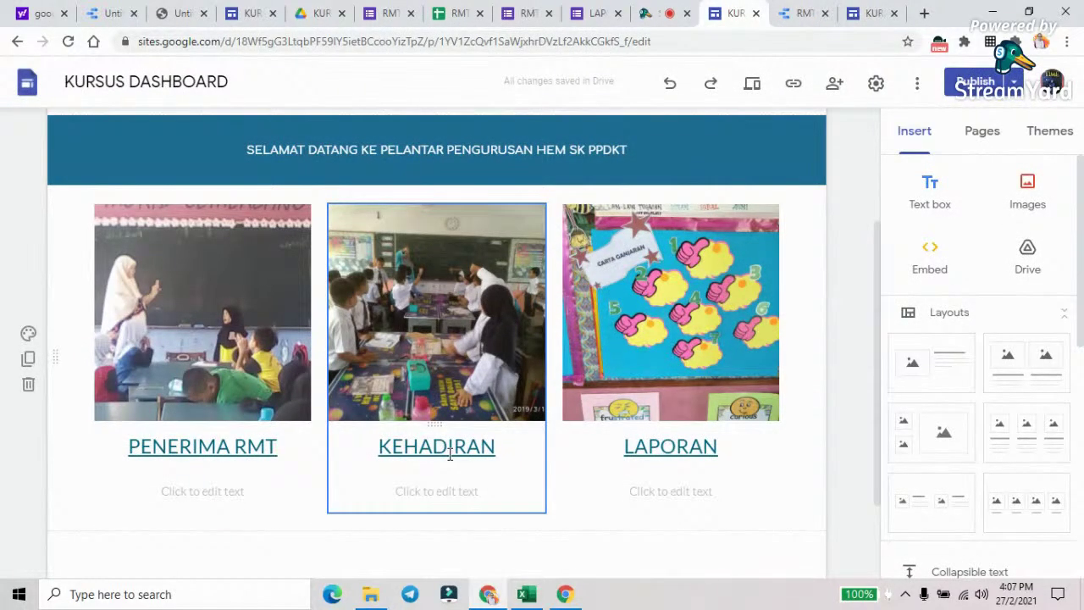
left_click(106, 14)
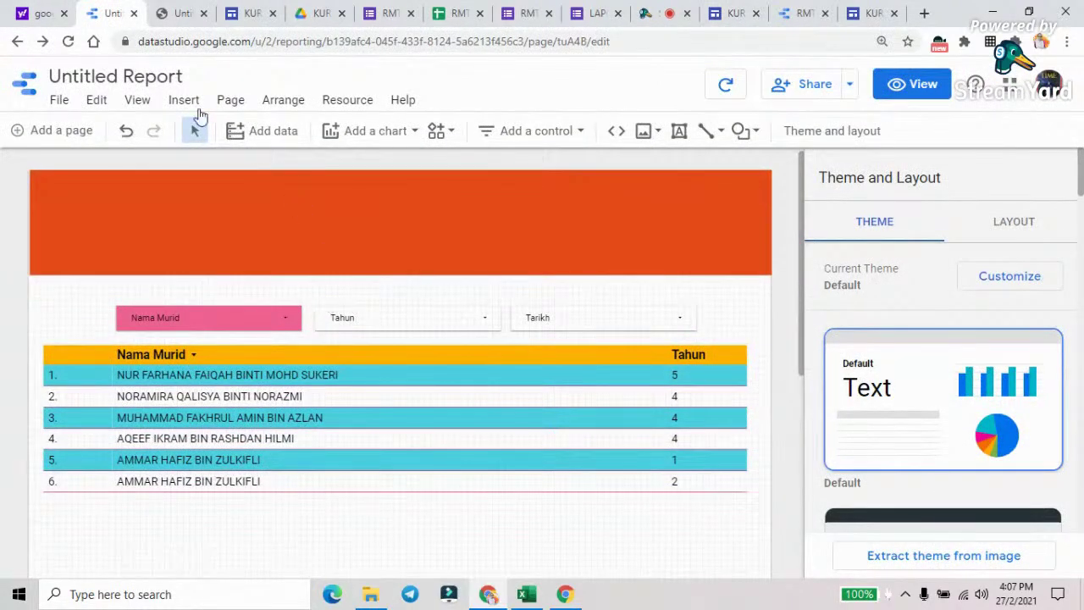
left_click(733, 12)
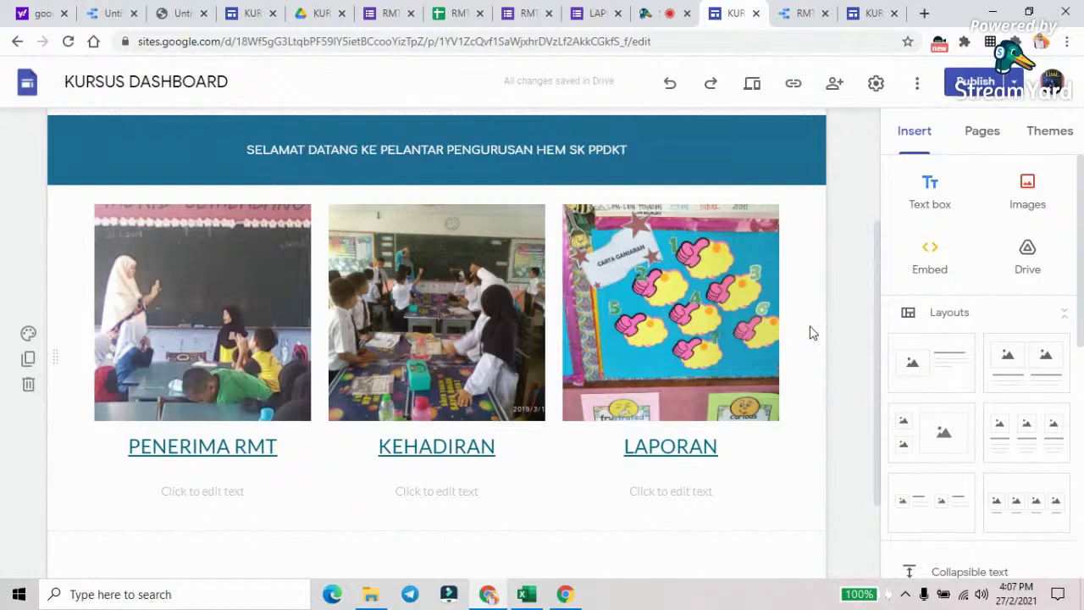
Check the links behind the LAPORAN and PENERIMA RMT headings, opening the PENERIMA RMT page and closing it again
left_click(678, 449)
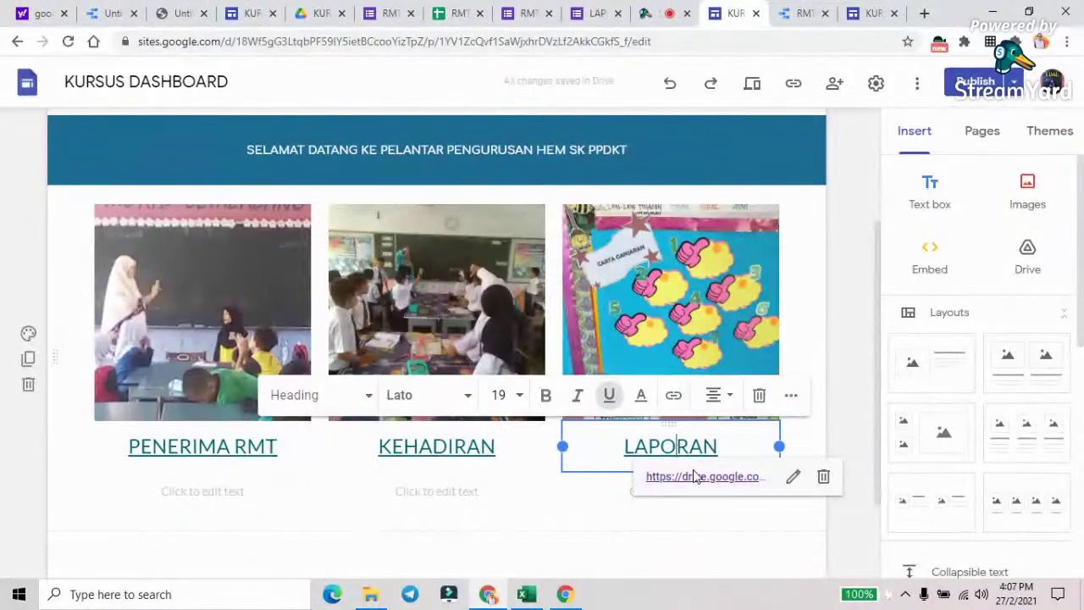
left_click(209, 449)
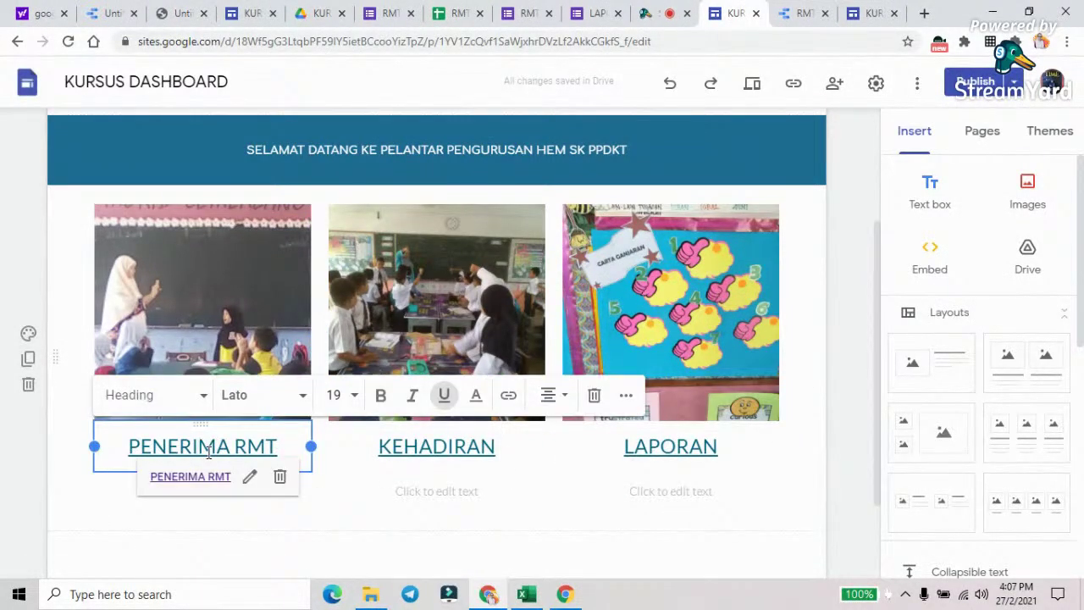
left_click(983, 135)
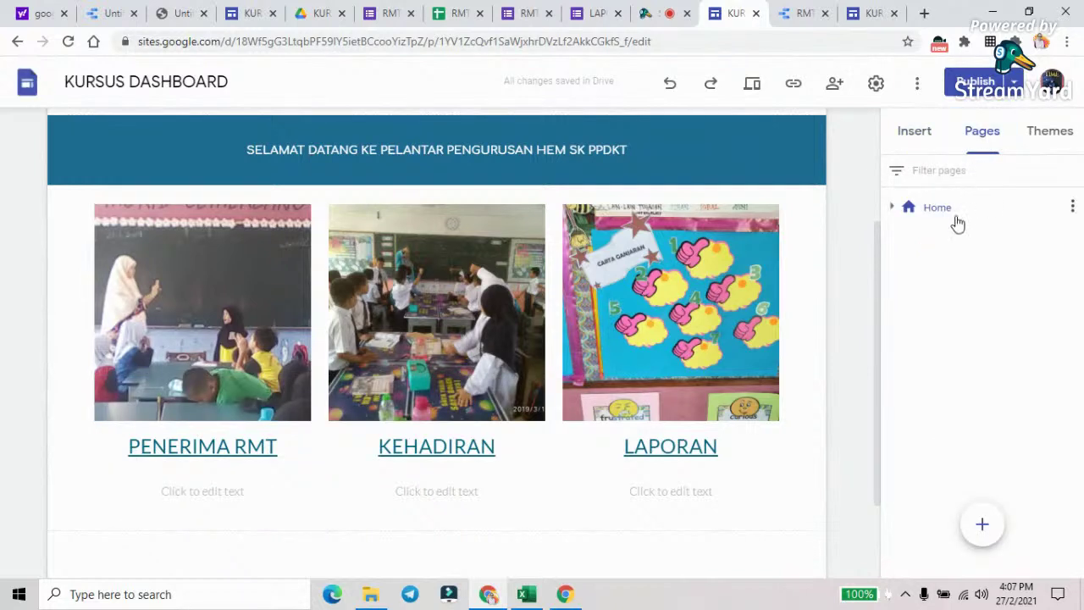
left_click(246, 447)
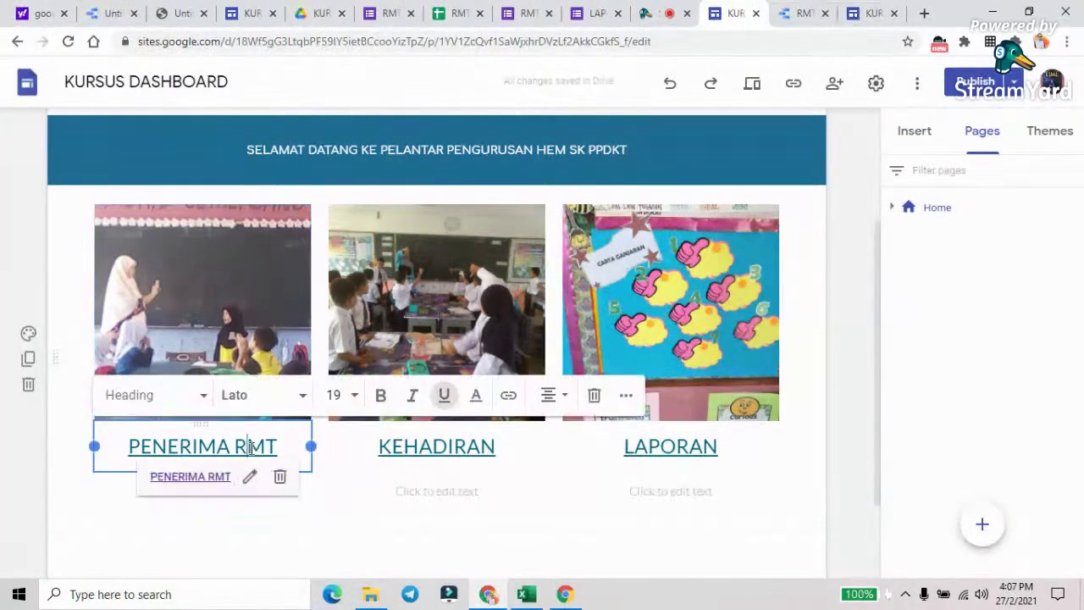
left_click(190, 477)
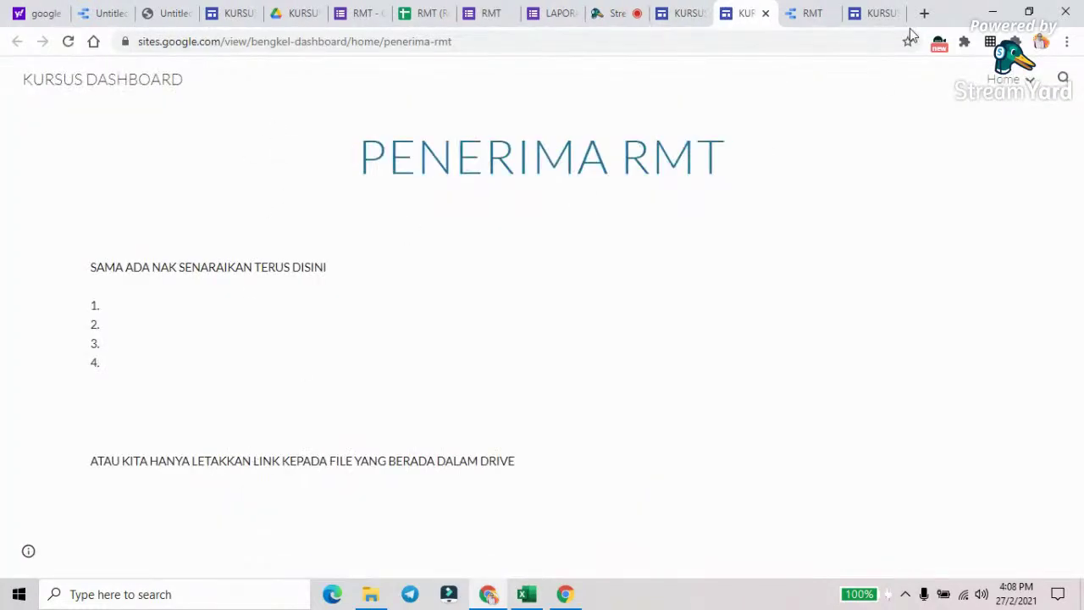
left_click(765, 14)
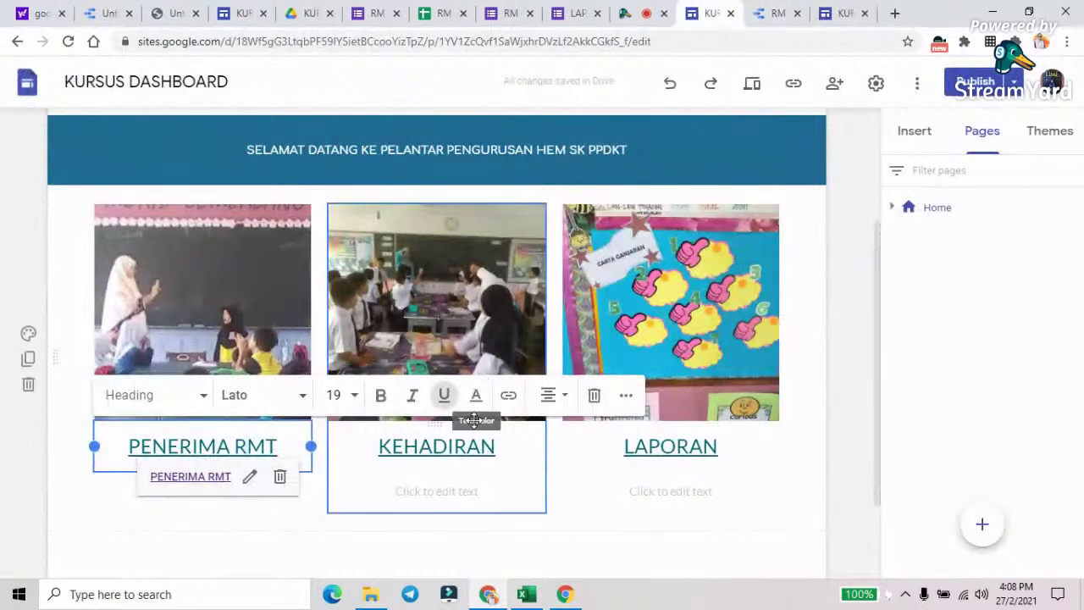
Follow the LAPORAN heading's link to its Drive folder, select the sample report file, and return to the site editor
left_click(673, 447)
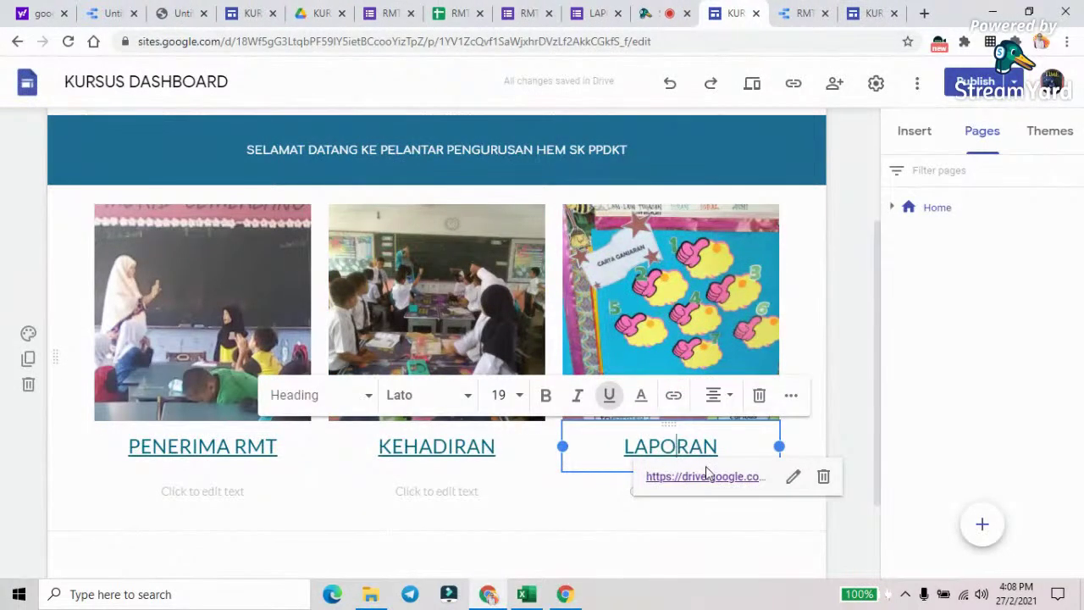
left_click(715, 478)
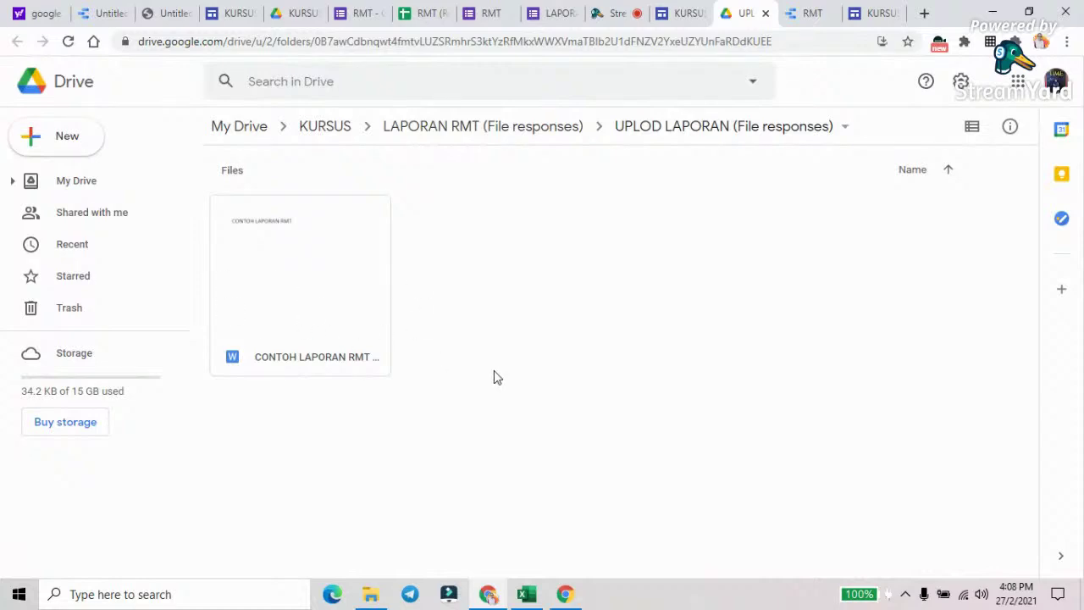
left_click(296, 335)
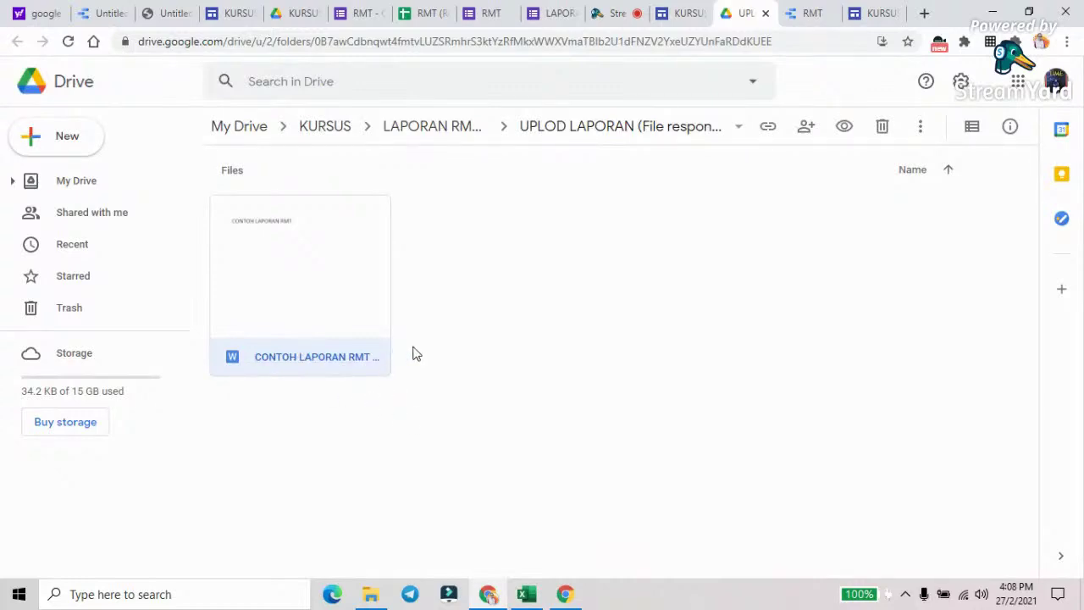
left_click(683, 13)
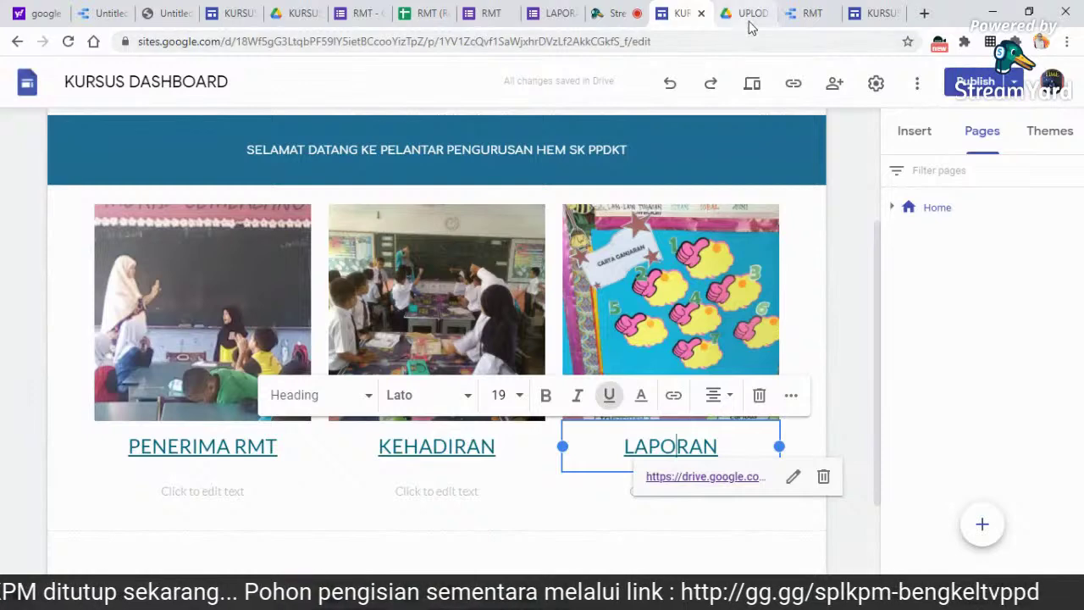
Close the RMT (Responses) spreadsheet and create a new LAPORAN RMT (Responses) spreadsheet from the LAPORAN RMT form's responses
left_click(430, 16)
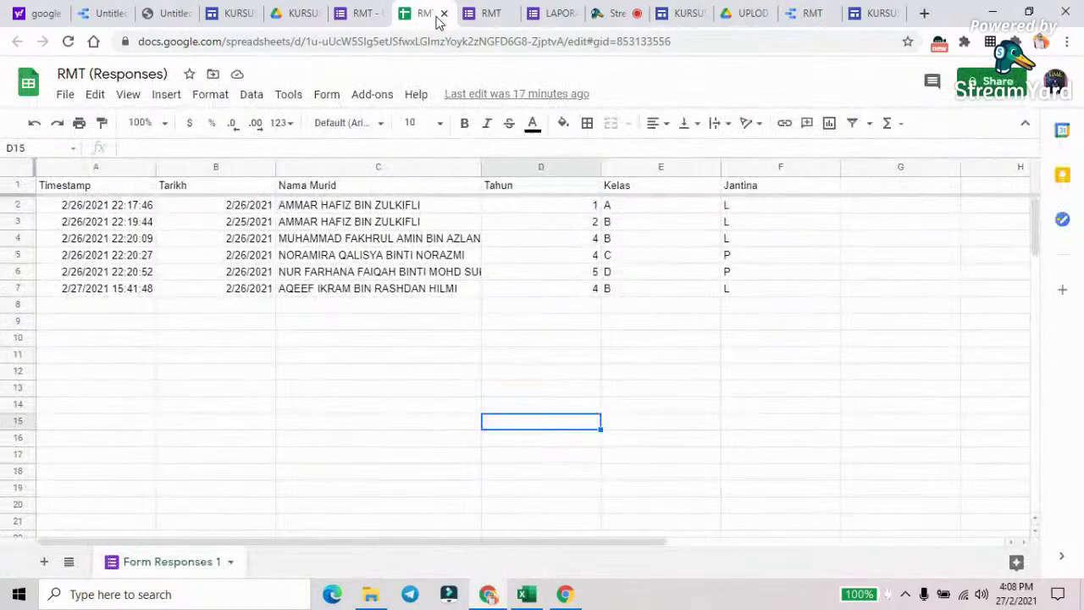
left_click(444, 14)
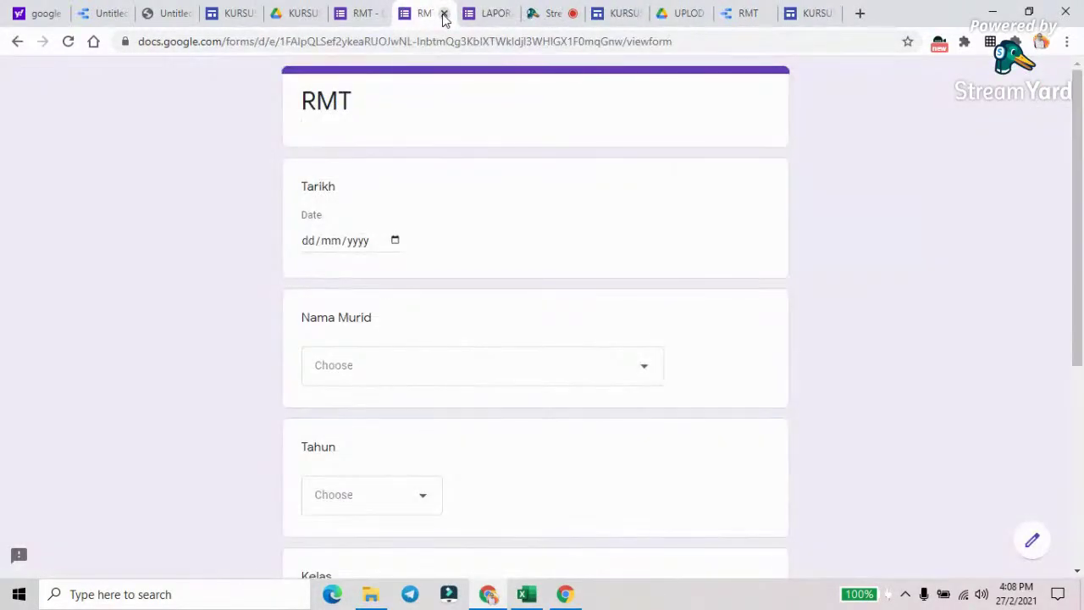
left_click(479, 13)
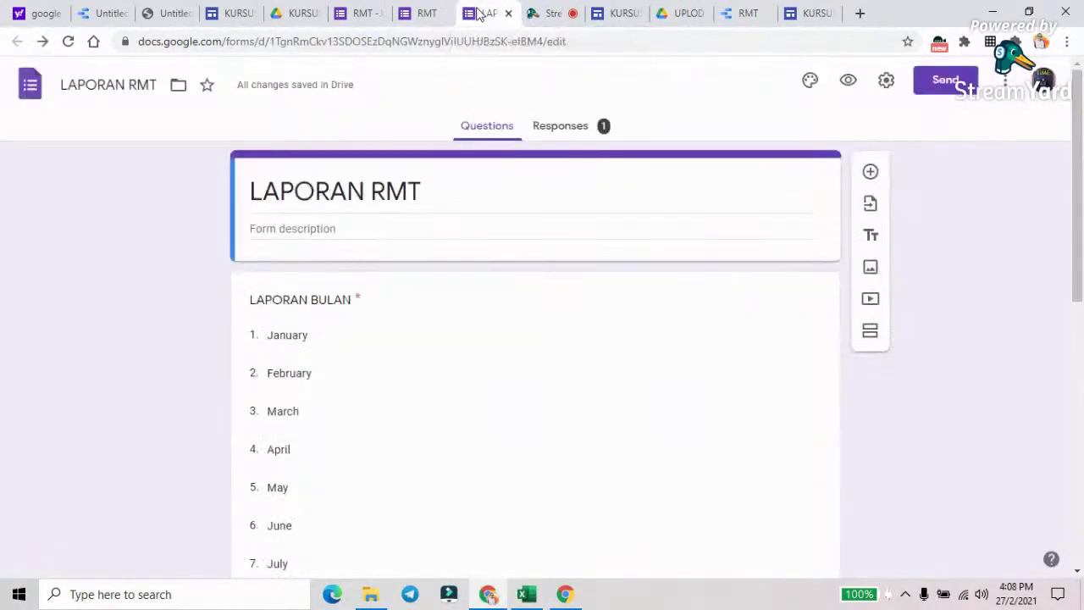
left_click(562, 128)
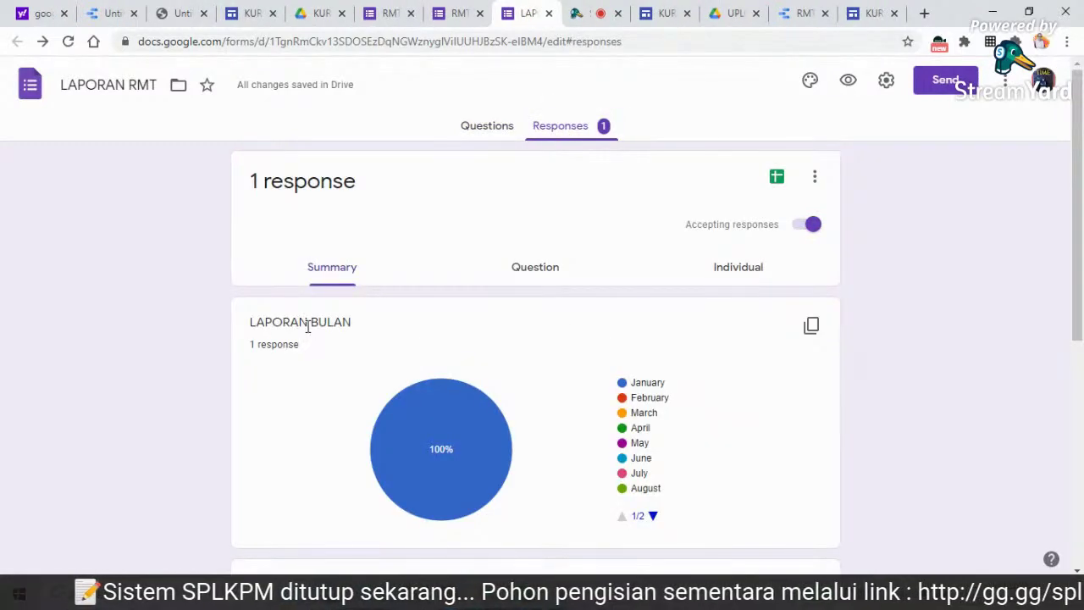
left_click(775, 179)
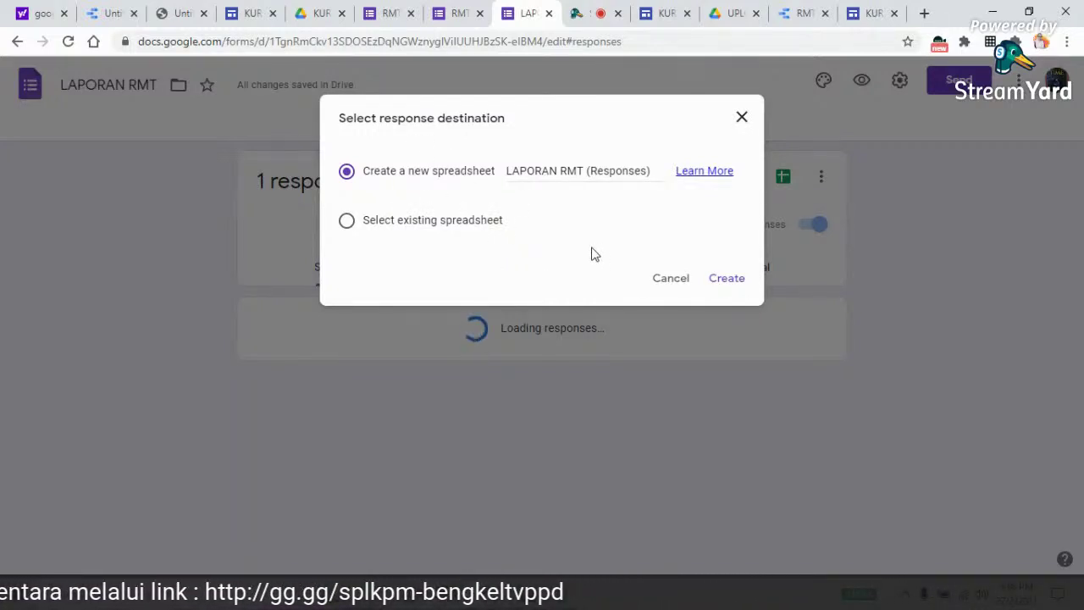
left_click(726, 280)
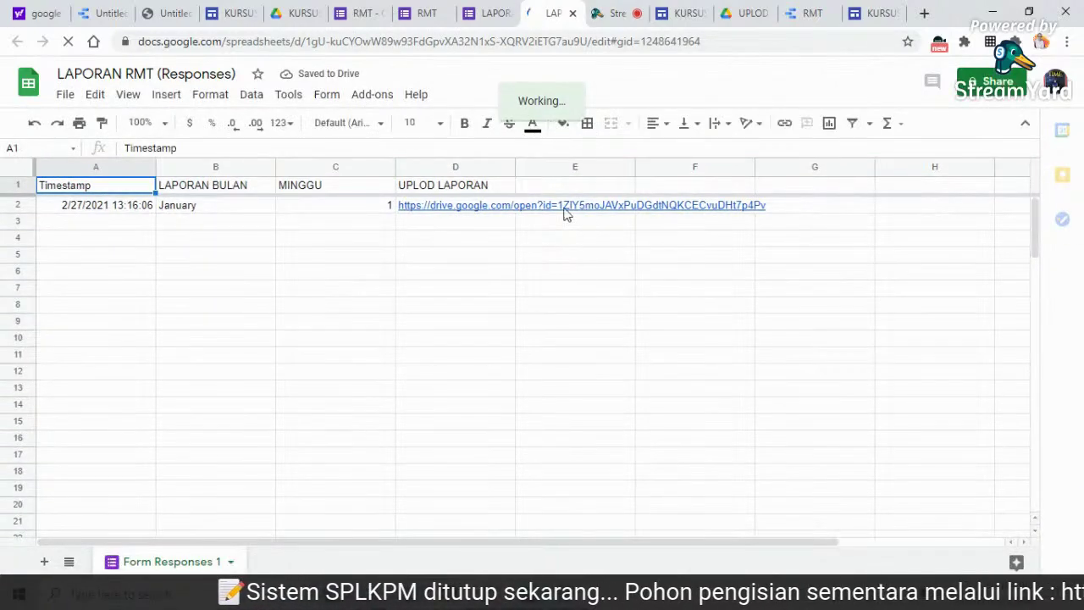
mouse_move(455, 214)
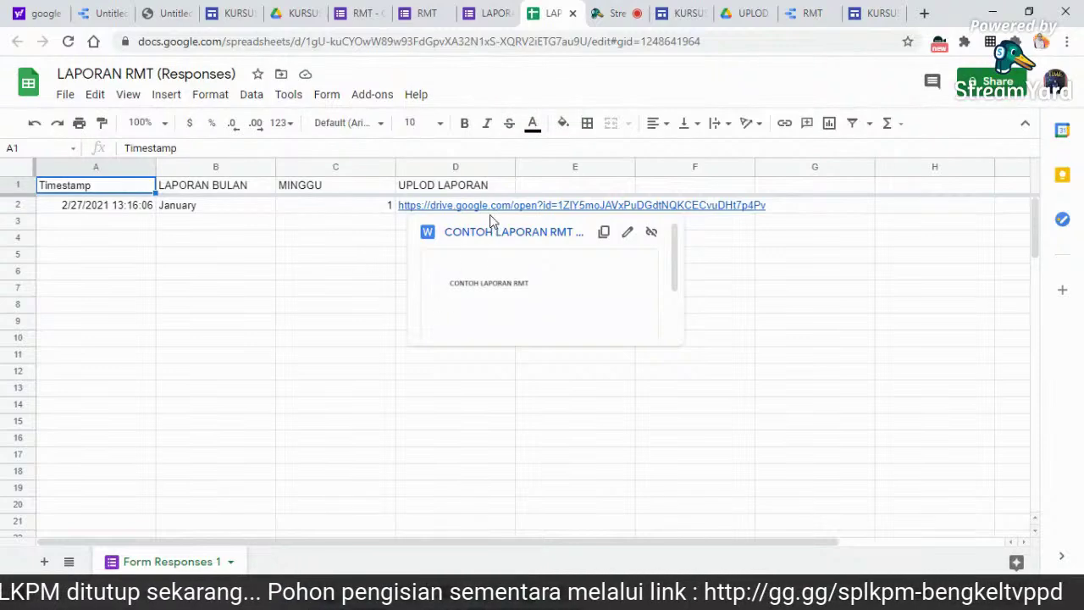
Create a blank Data Studio report using the Google Sheets file LAPORAN RMT (Responses) as its data source
left_click(816, 14)
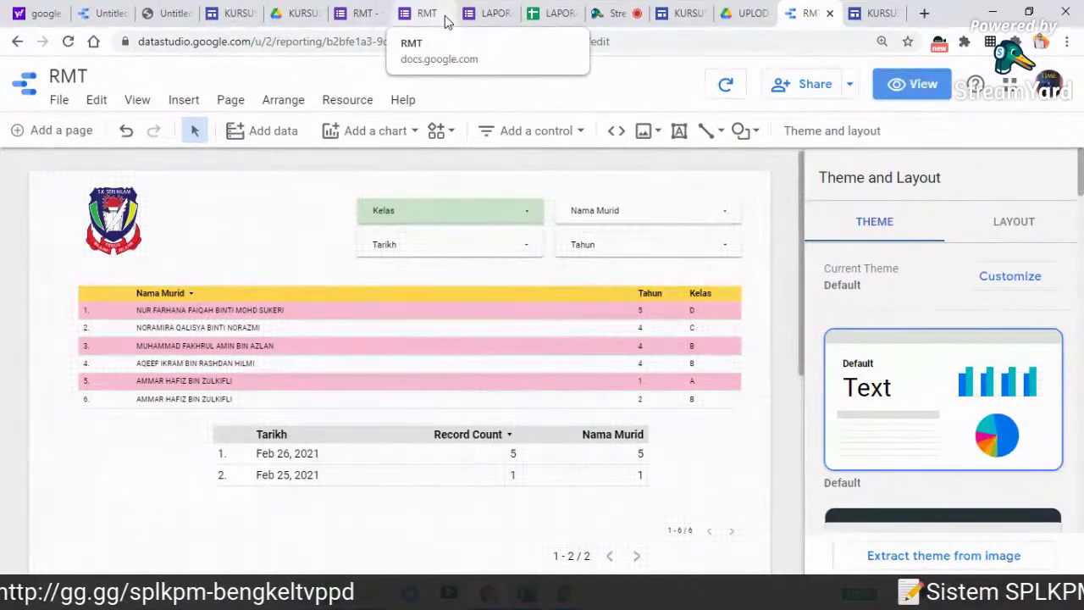
left_click(28, 84)
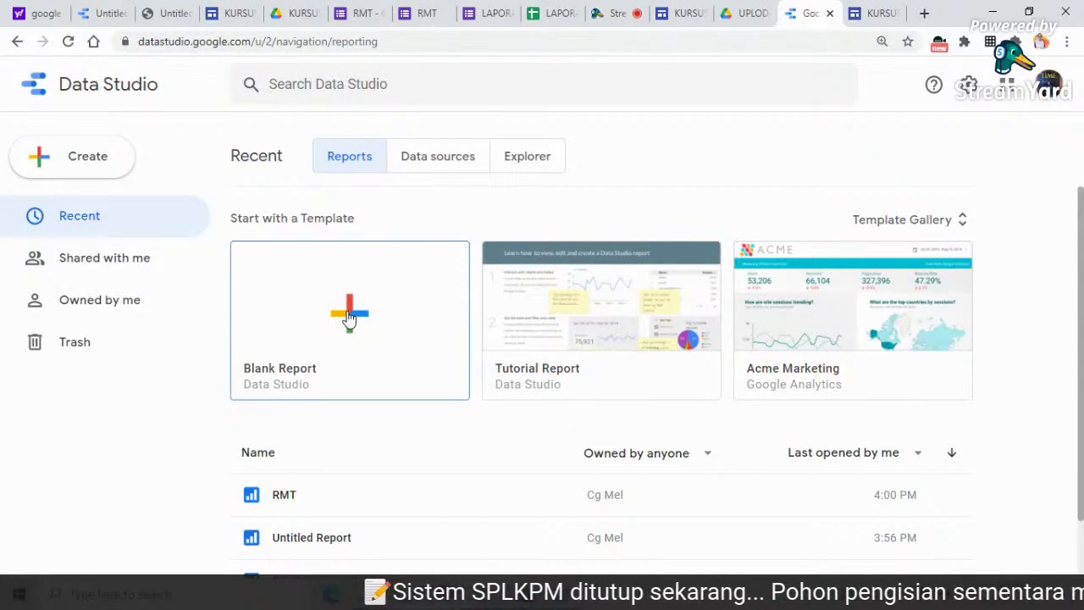
left_click(350, 317)
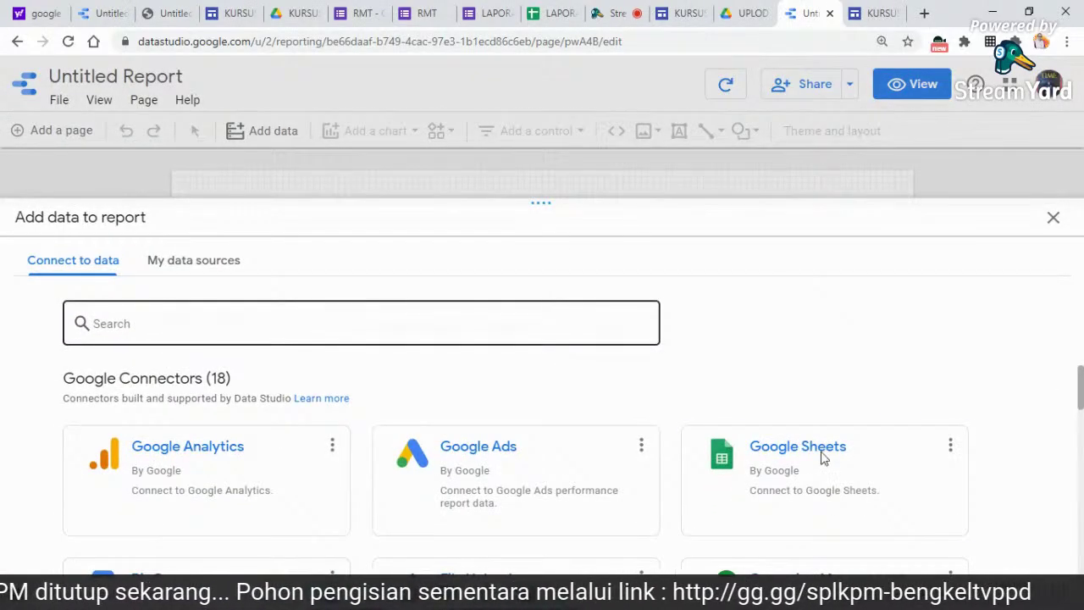
left_click(820, 455)
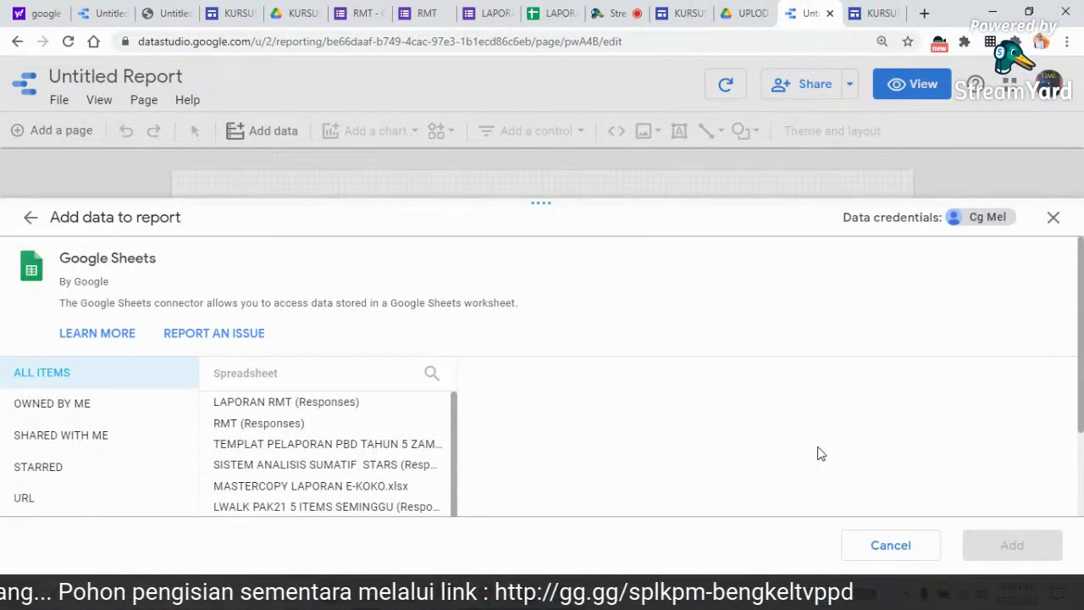
left_click(271, 404)
left_click(1021, 547)
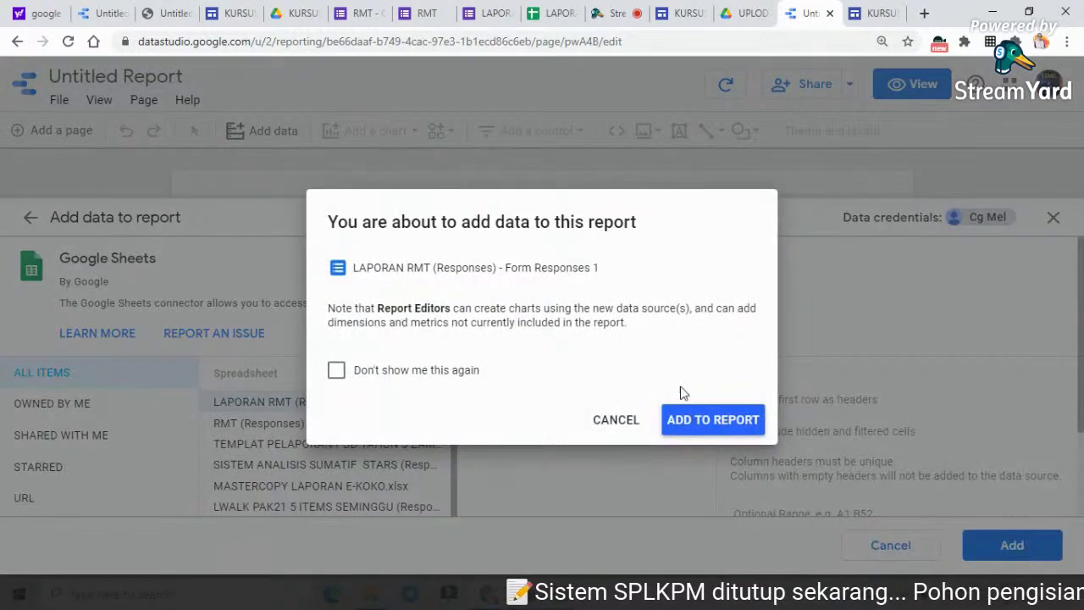
left_click(730, 430)
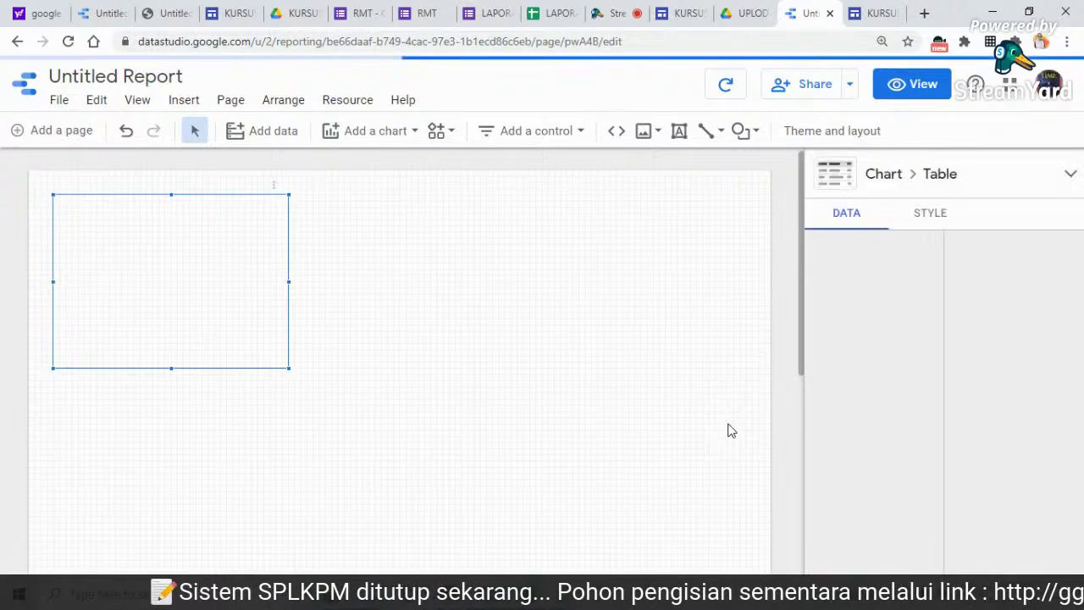
Widen the table to span most of the page and remove its Record Count metric
left_click_drag(289, 281, 629, 328)
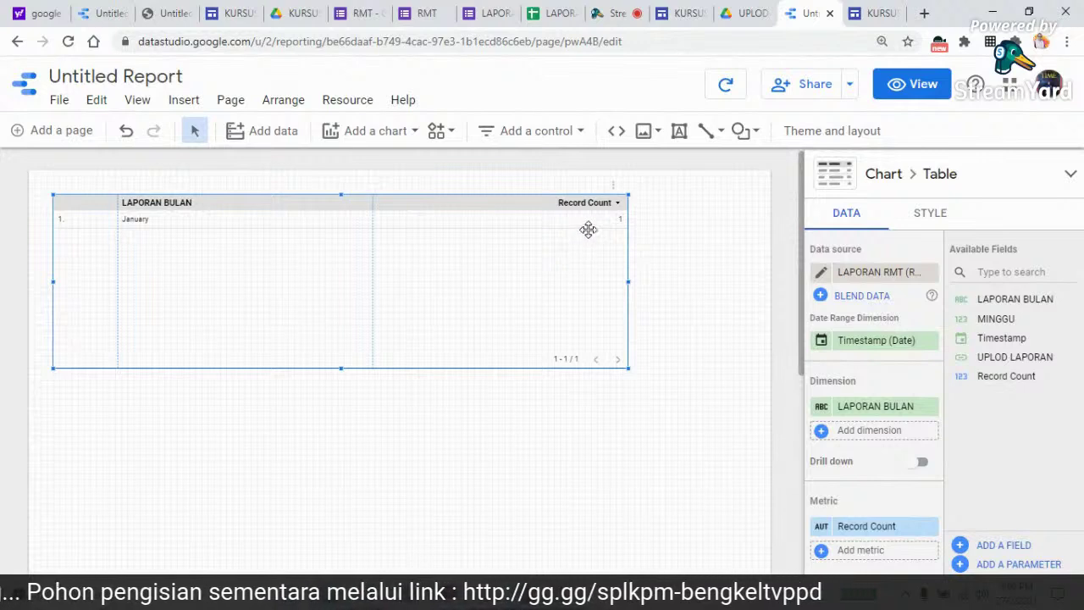
left_click(927, 527)
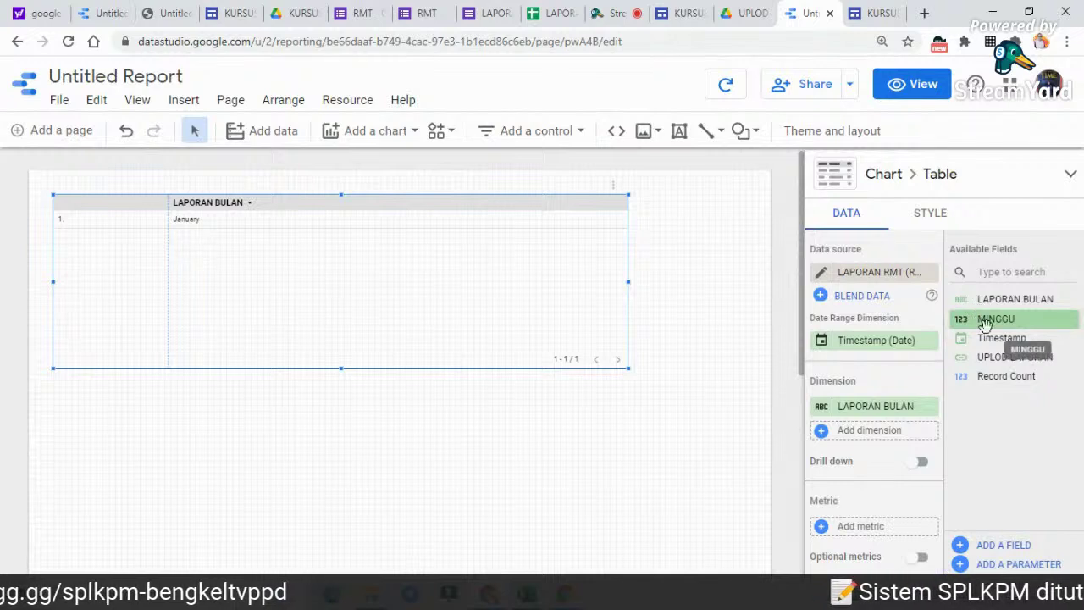
left_click(1043, 376)
Add UPLOD LAPORAN as the table's second dimension, widen its column, and shift the table inward on the page
left_click_drag(1008, 357, 887, 431)
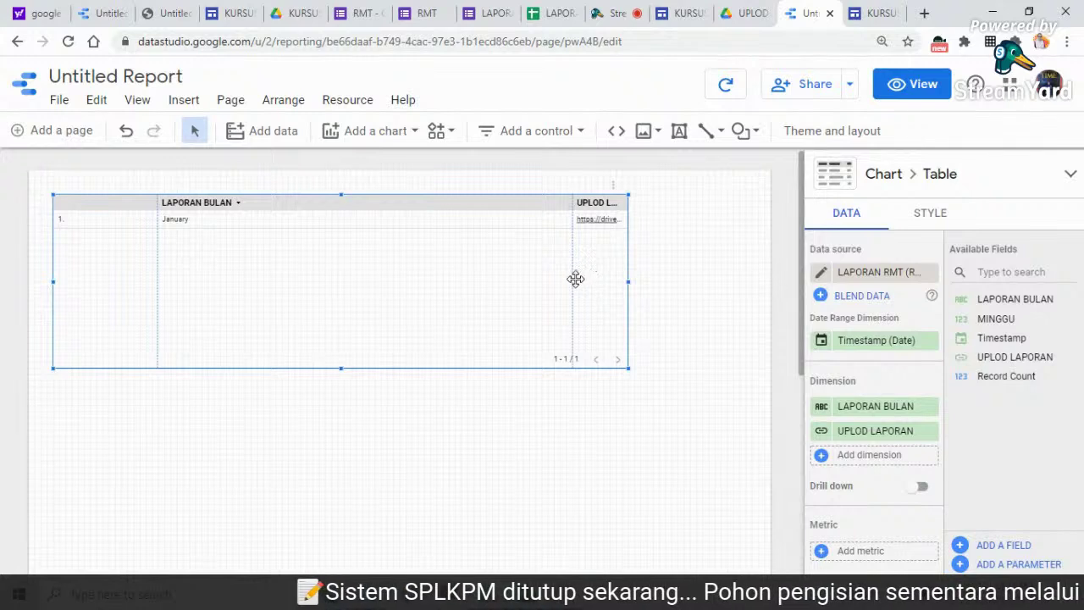
left_click_drag(574, 281, 339, 276)
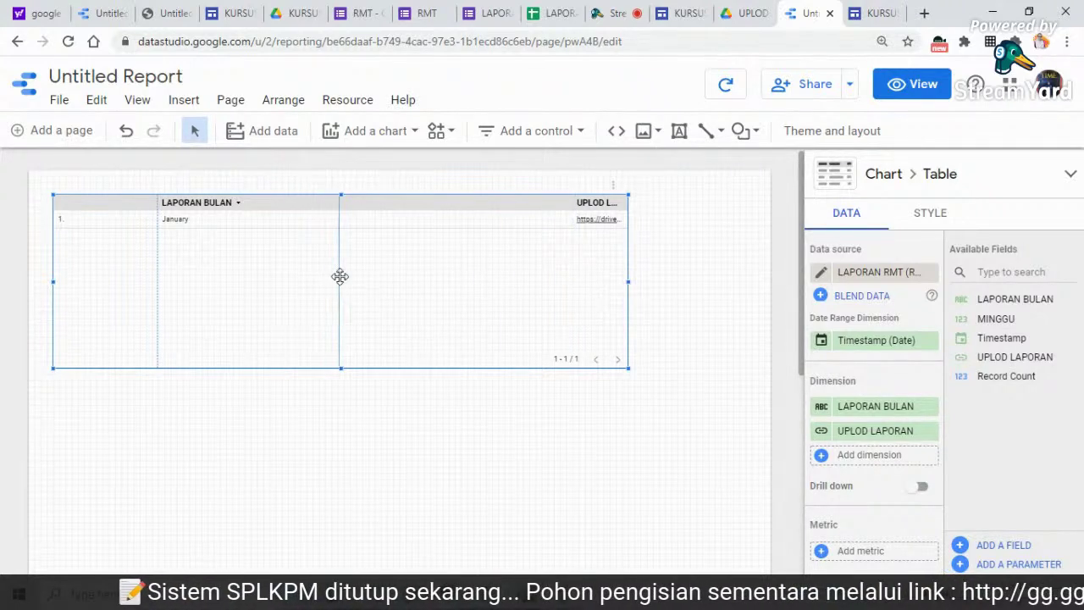
left_click_drag(549, 204, 580, 238)
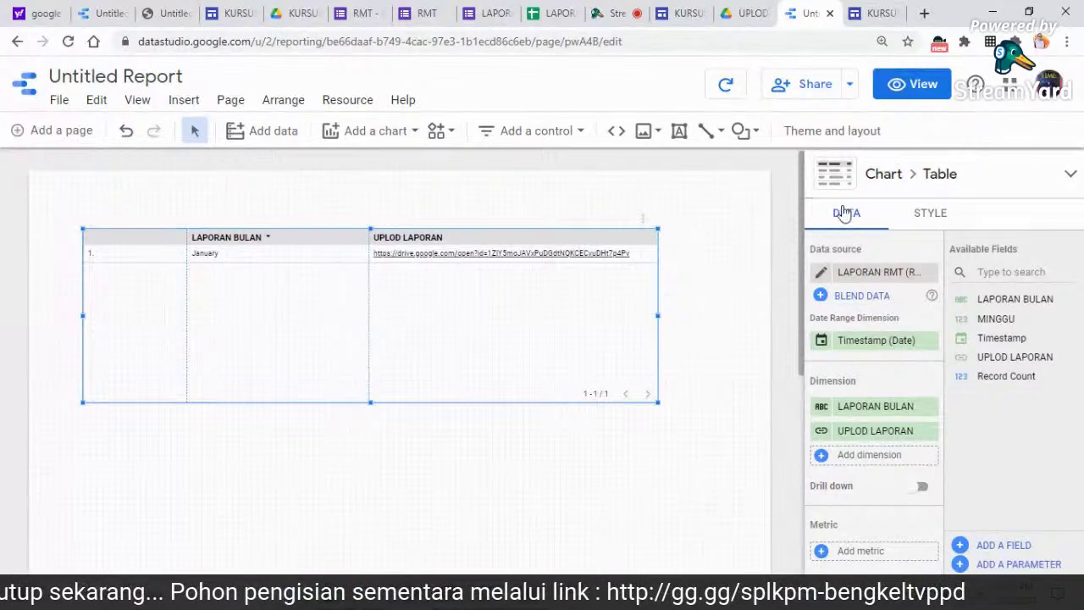
Set the table header font size to 20px and the table label font size to 18px
left_click(930, 213)
left_click(933, 419)
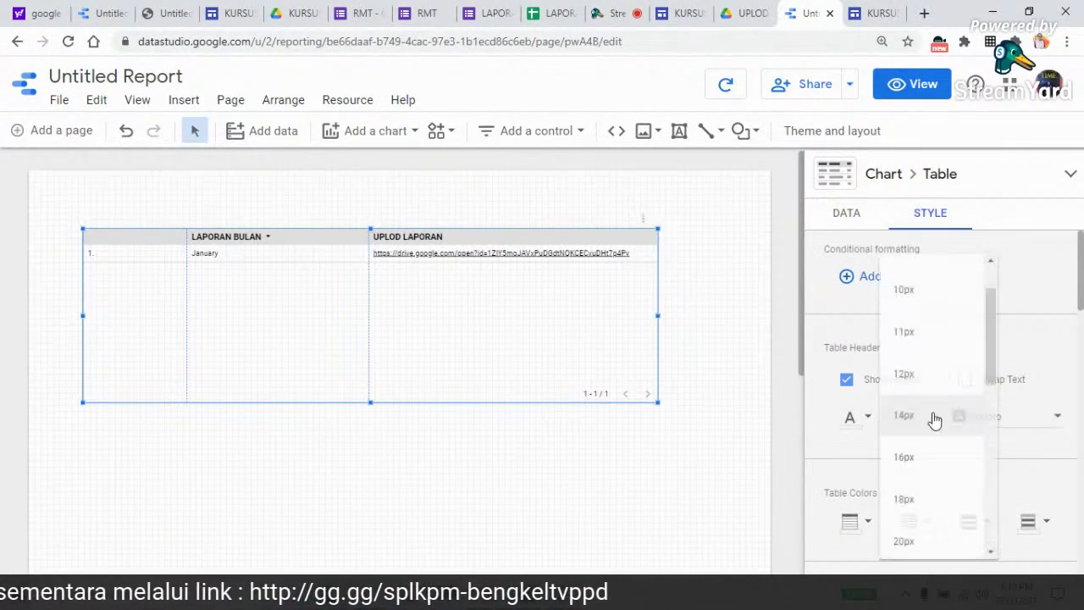
left_click(904, 541)
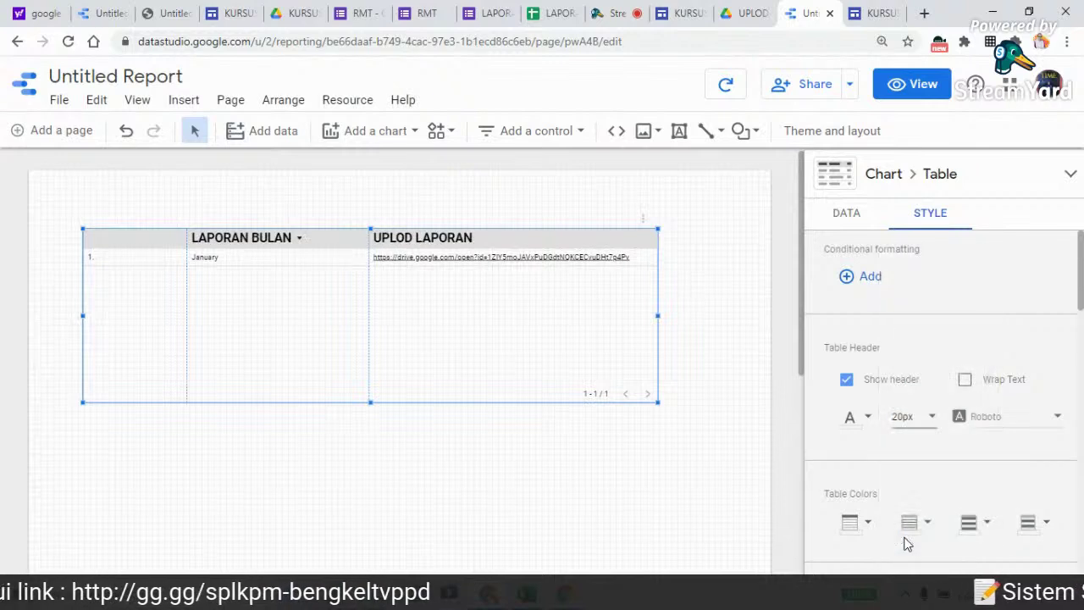
scroll(934, 339, "down", 4)
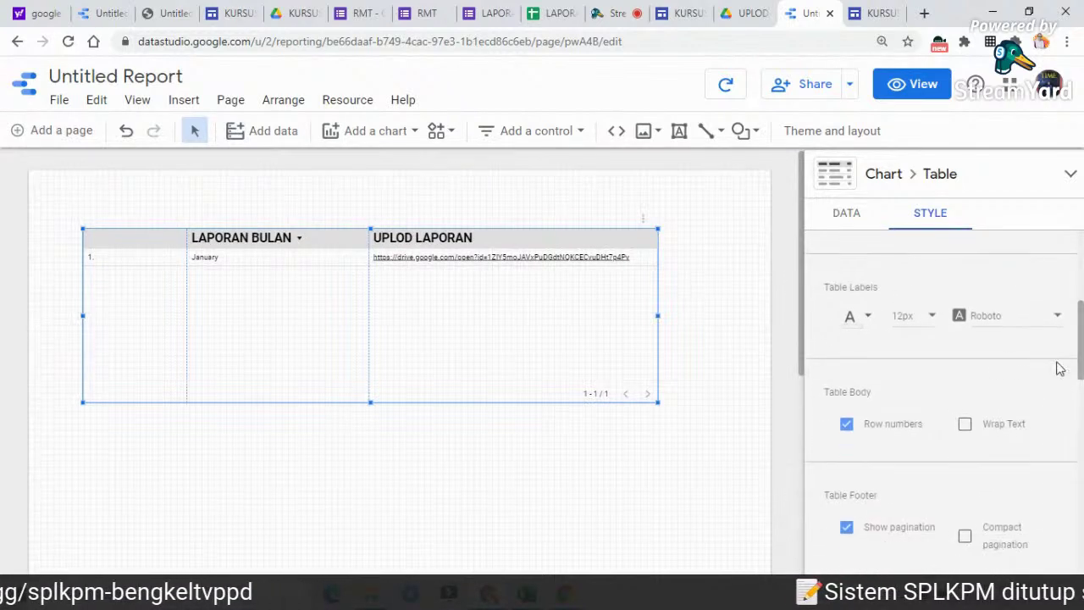
left_click(931, 318)
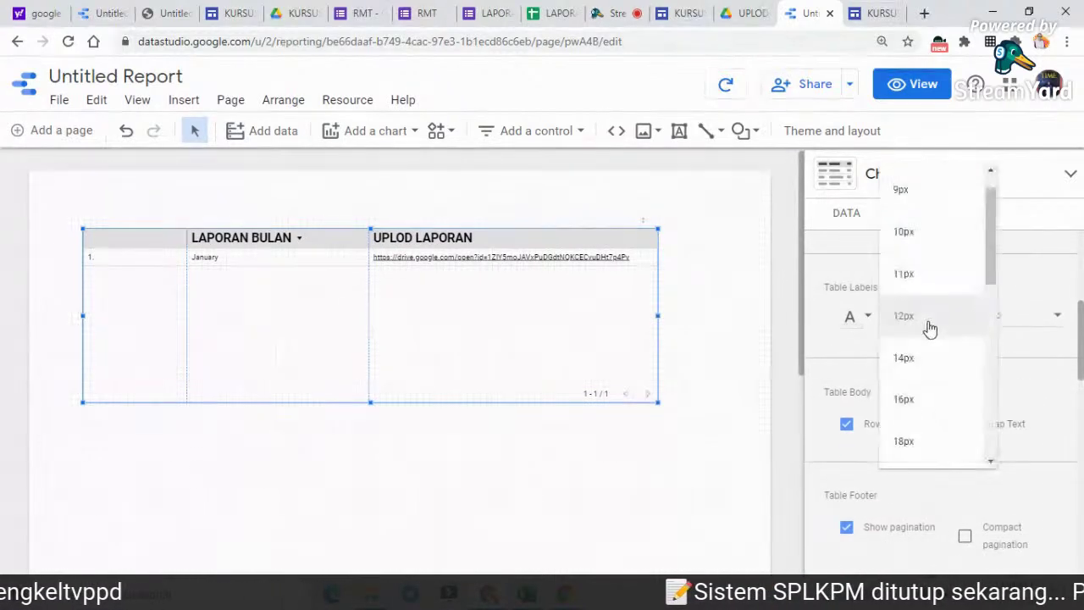
left_click(904, 441)
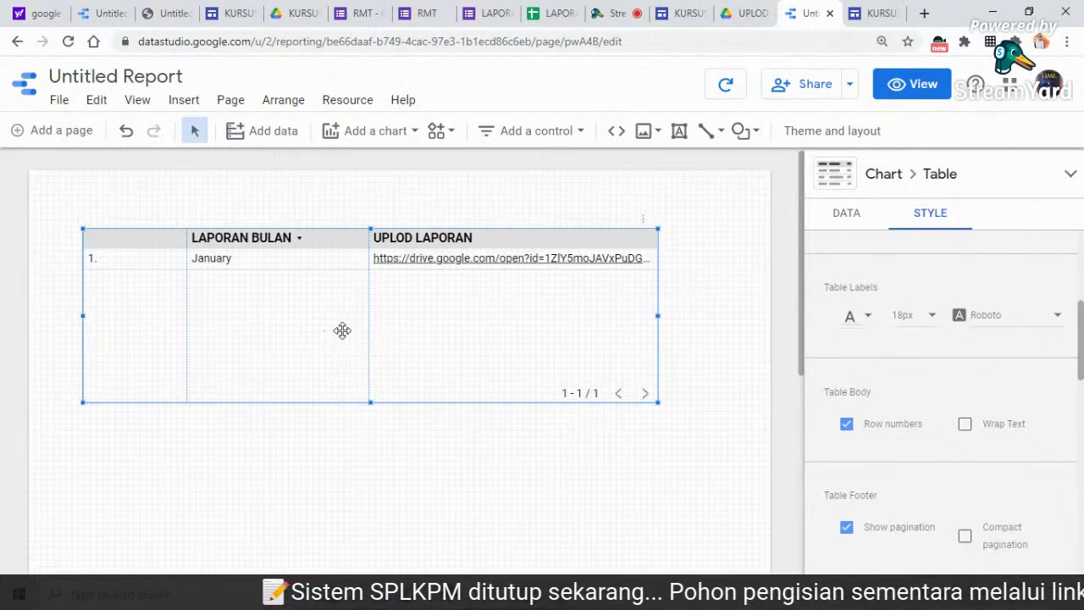
Widen the UPLOD LAPORAN column, narrow the row-number column, and return to the table's data settings
left_click_drag(369, 319, 340, 321)
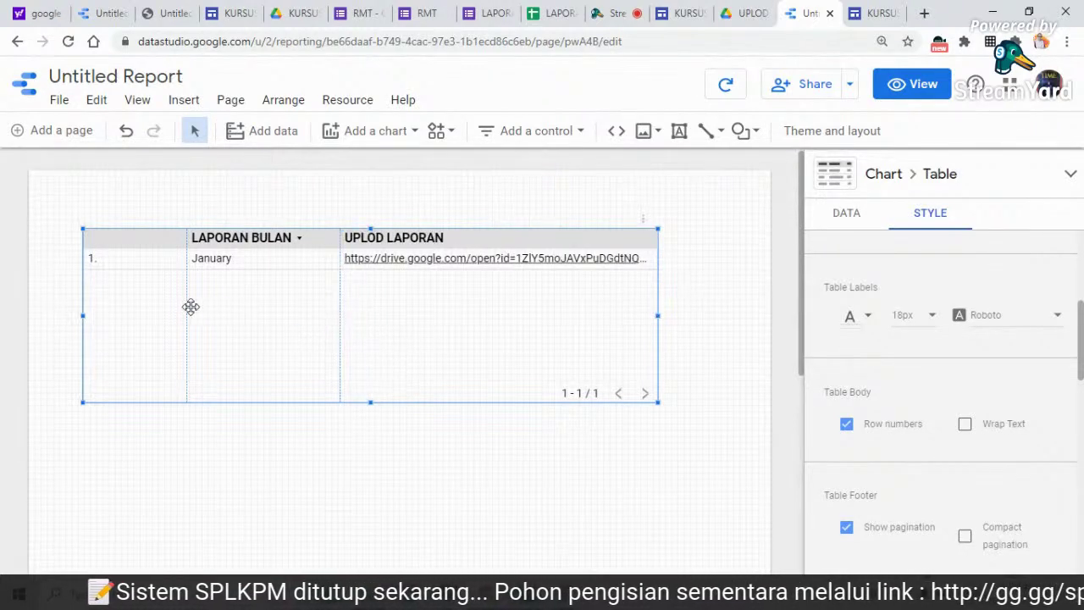
left_click_drag(188, 309, 162, 310)
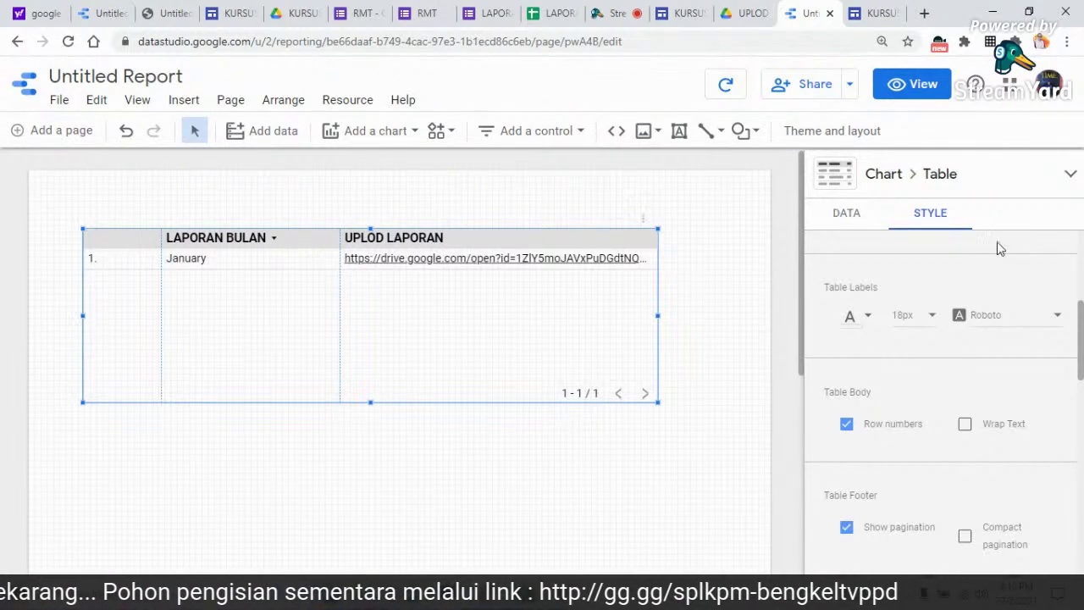
left_click(846, 219)
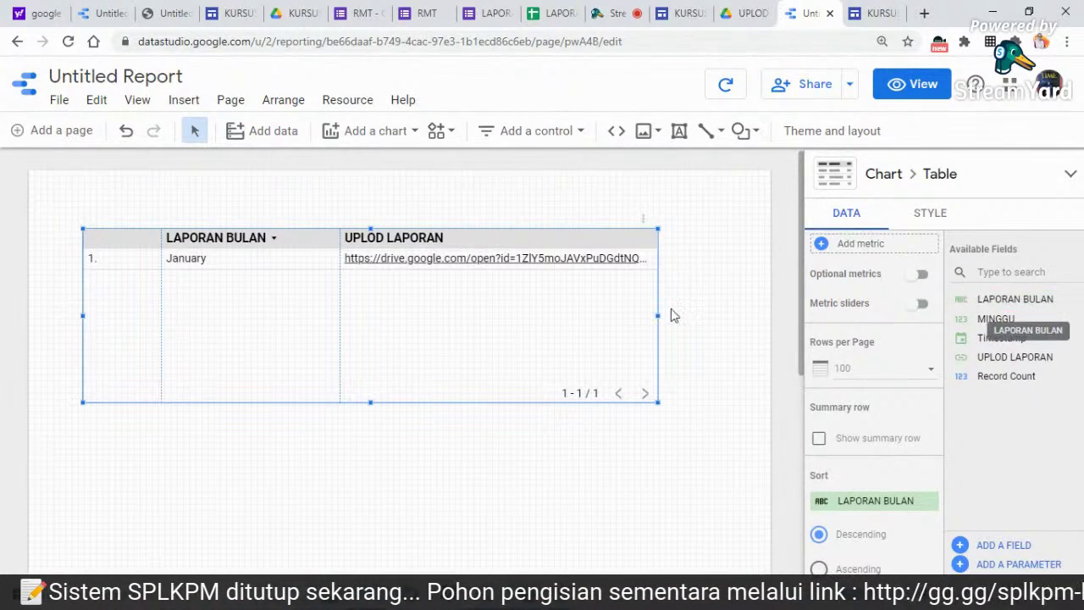
Open a preview of the LAPORAN RMT form in Google Forms and look over its questions
left_click(363, 14)
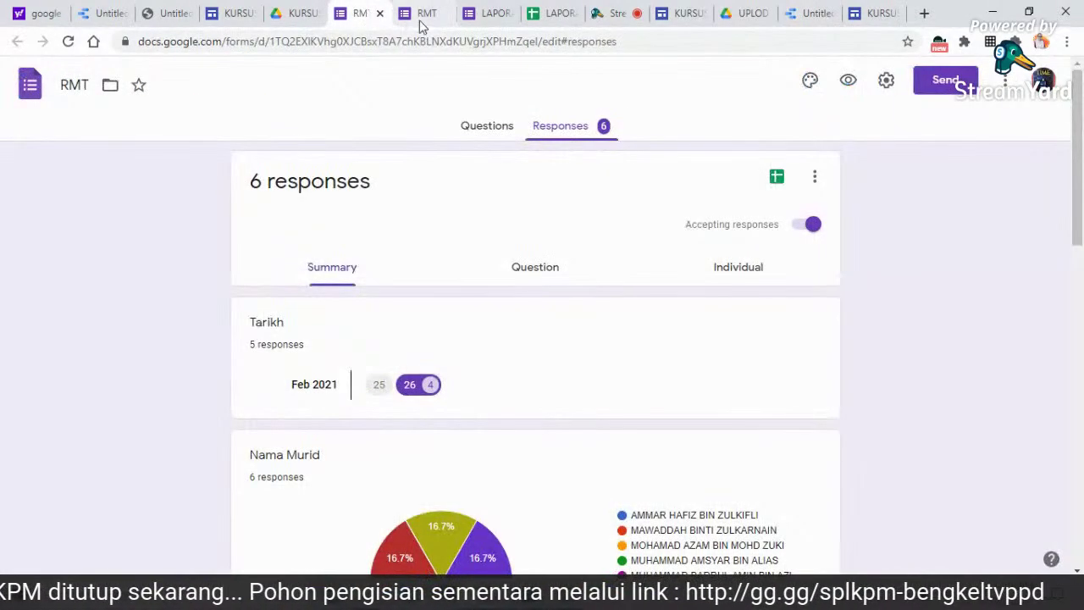
left_click(487, 13)
left_click(504, 127)
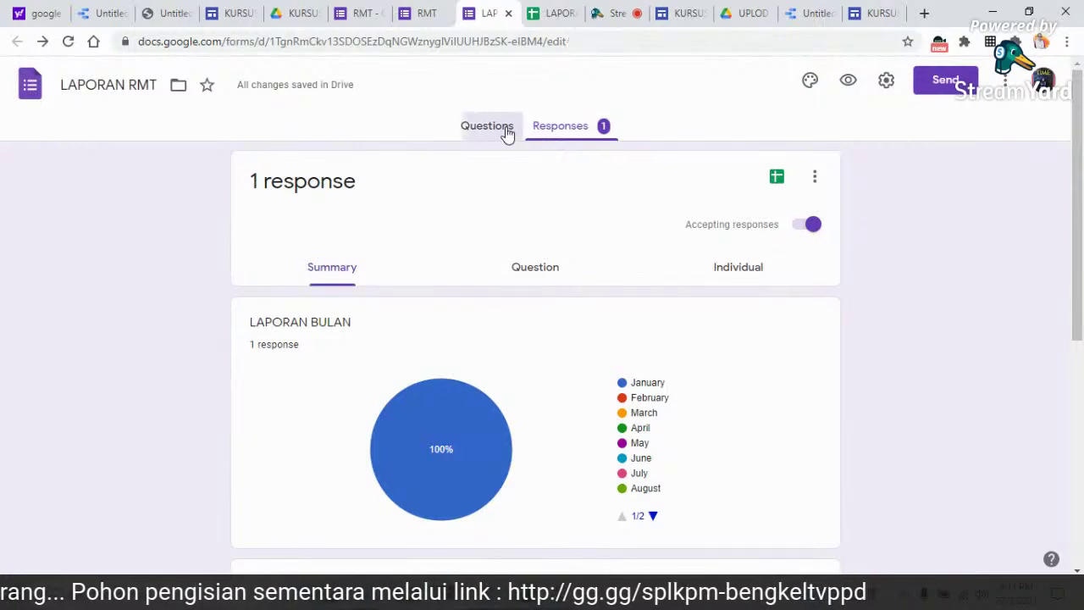
left_click(849, 83)
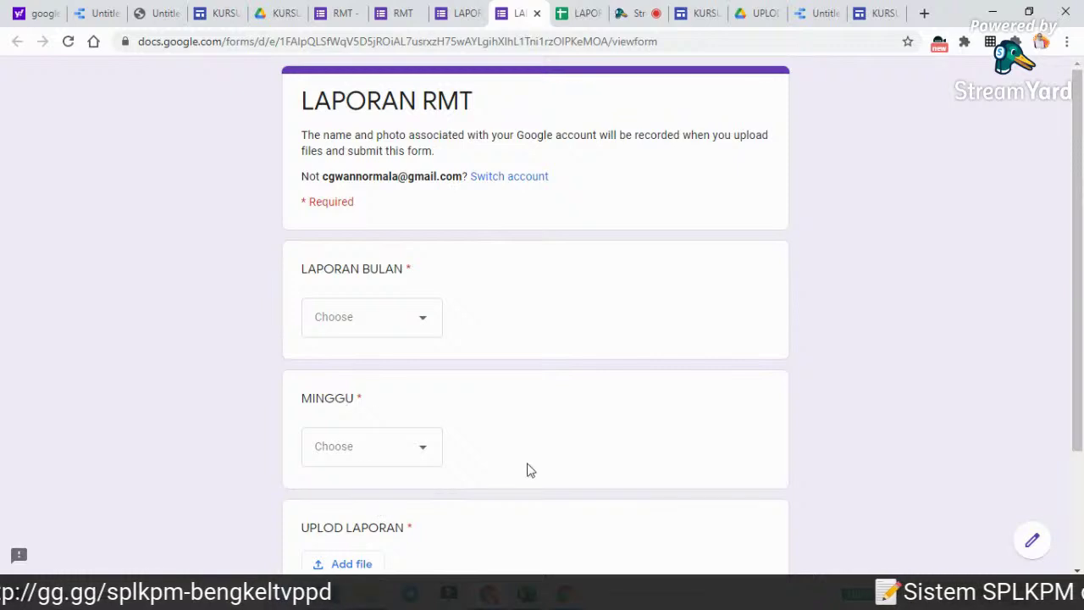
scroll(465, 501, "down", 2)
scroll(399, 305, "up", 2)
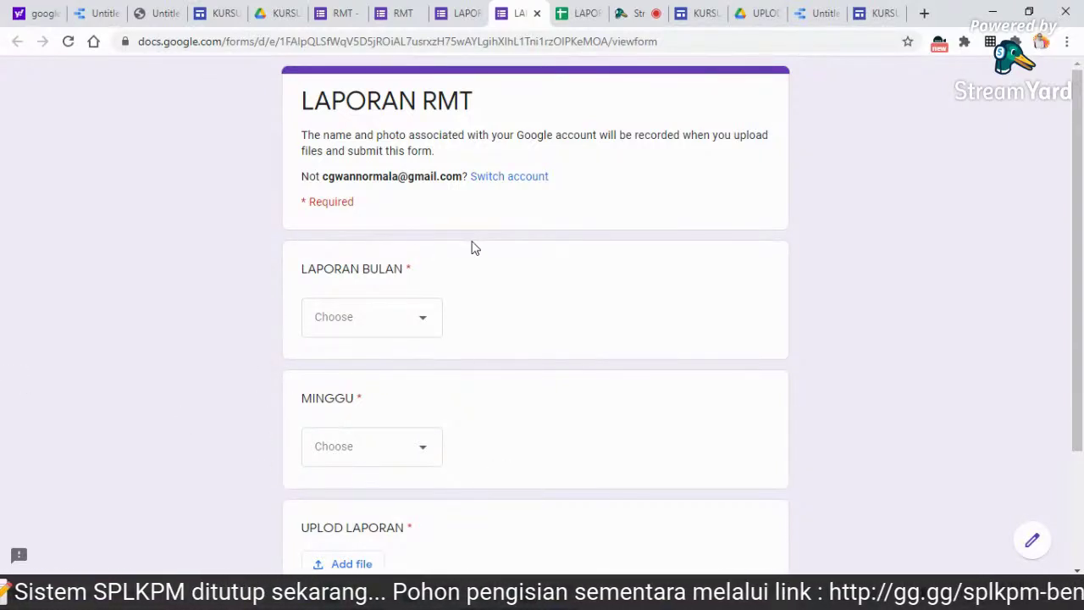
Switch back to the Data Studio report, deselect the table, and show the report in view mode
left_click(818, 12)
left_click(732, 263)
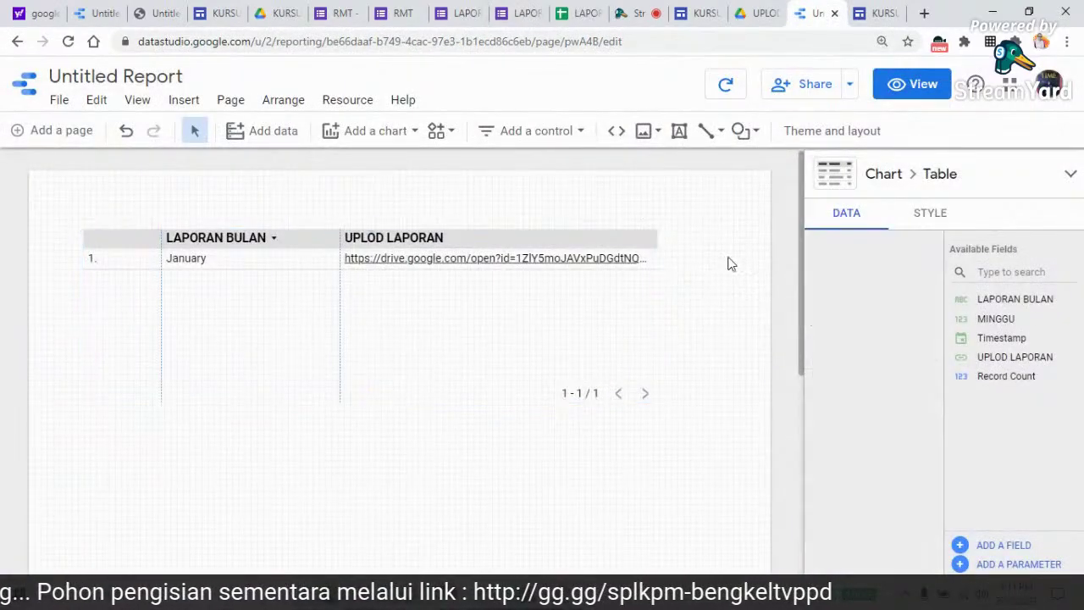
left_click(921, 88)
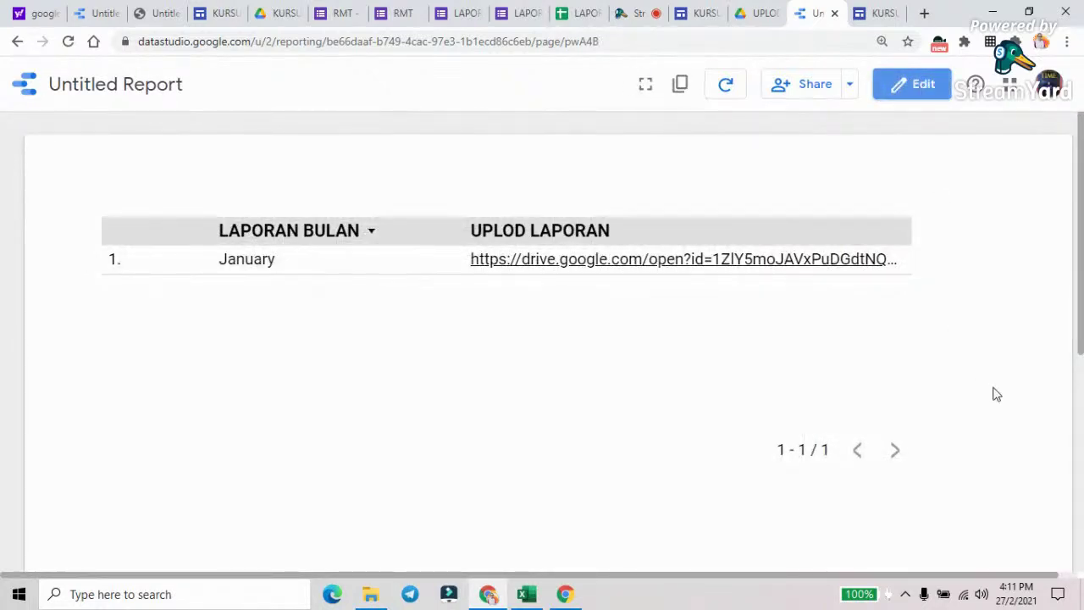
Open January's uploaded report from its UPLOD LAPORAN link, dismiss the Google Docs prompt, and look through the document
left_click(715, 270)
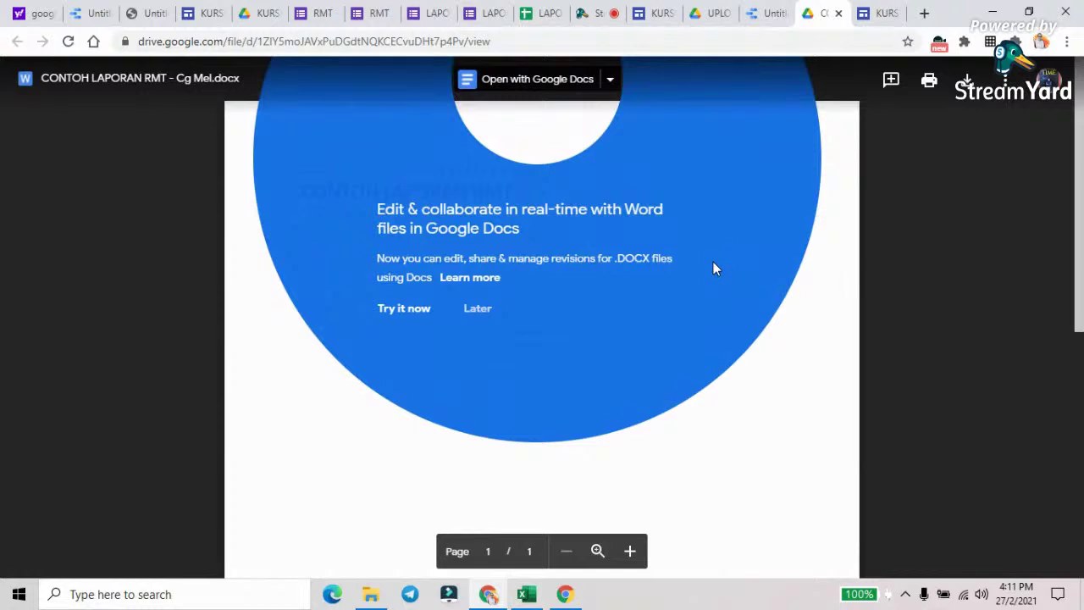
left_click(857, 339)
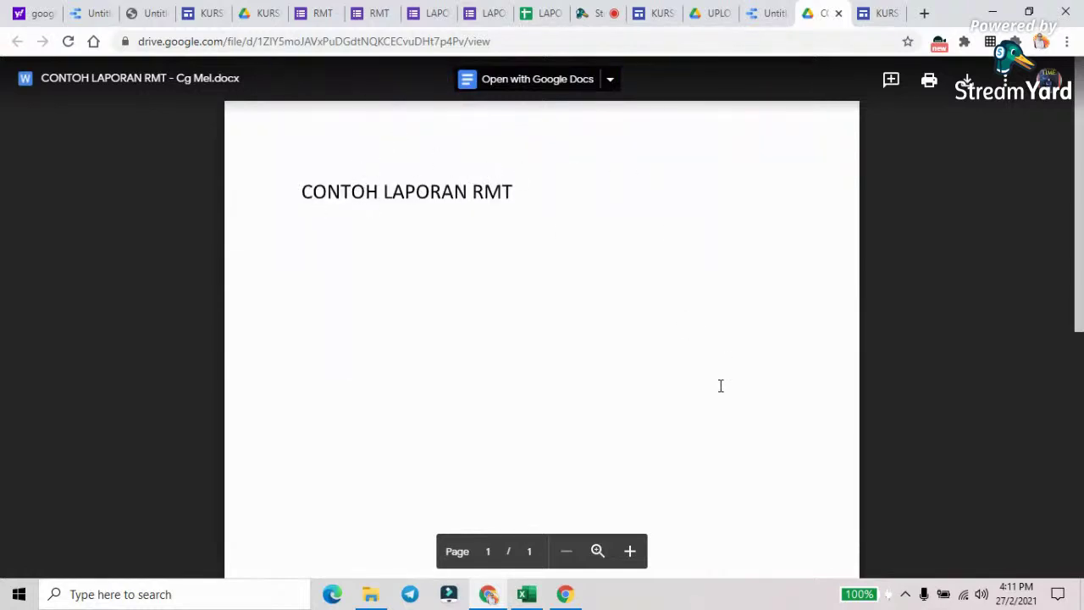
scroll(720, 387, "down", 5)
scroll(721, 386, "up", 5)
scroll(721, 386, "down", 3)
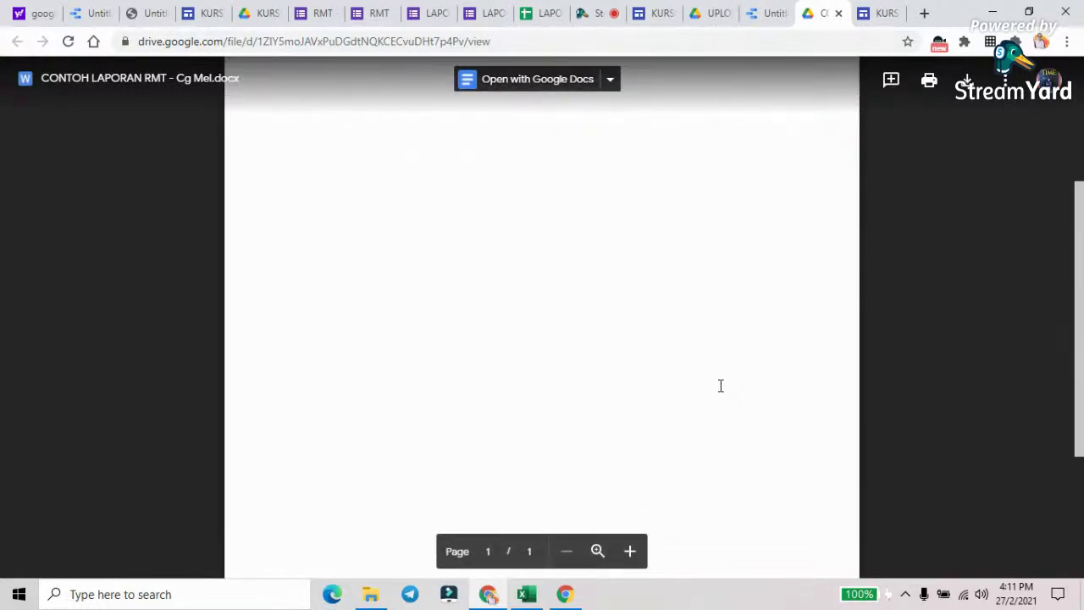
scroll(721, 387, "down", 3)
scroll(721, 386, "up", 5)
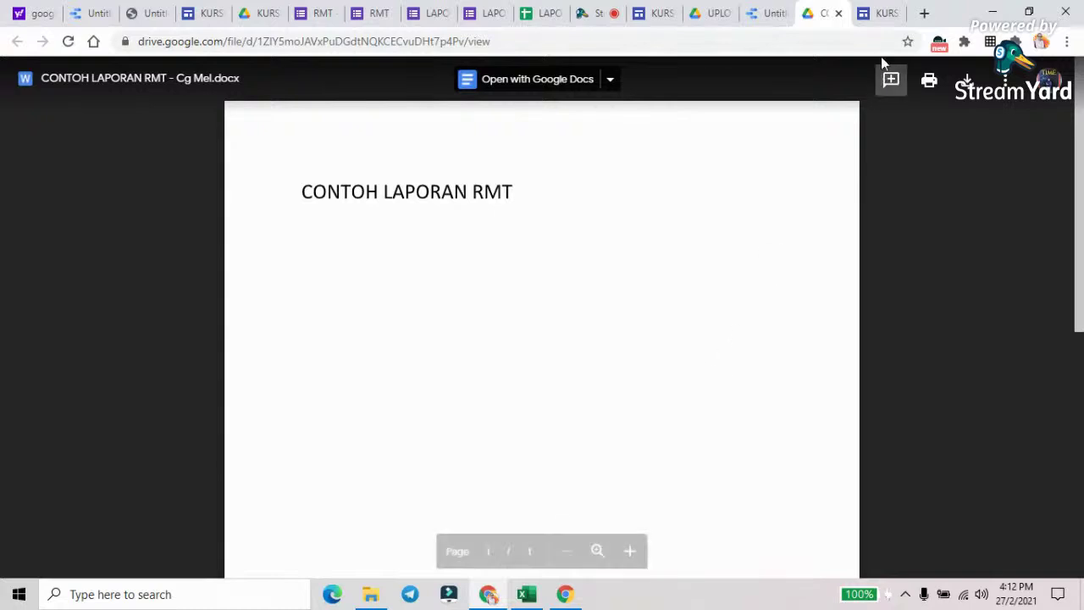
Check the LAPORAN section in the site editor, then reopen January's uploaded document from the Data Studio report and close it
left_click(654, 13)
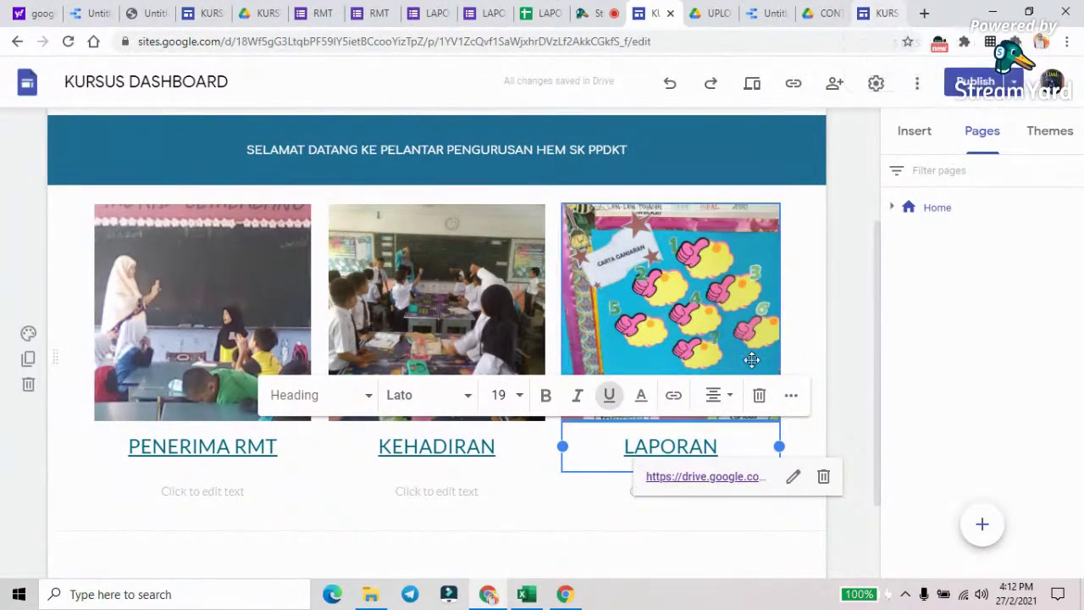
left_click(770, 15)
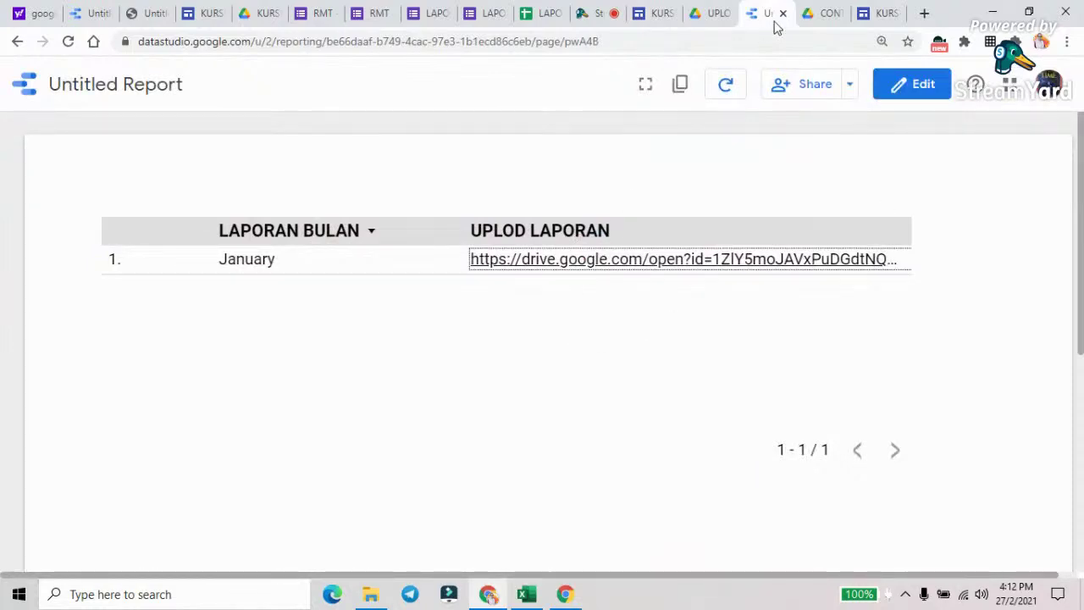
left_click(758, 259)
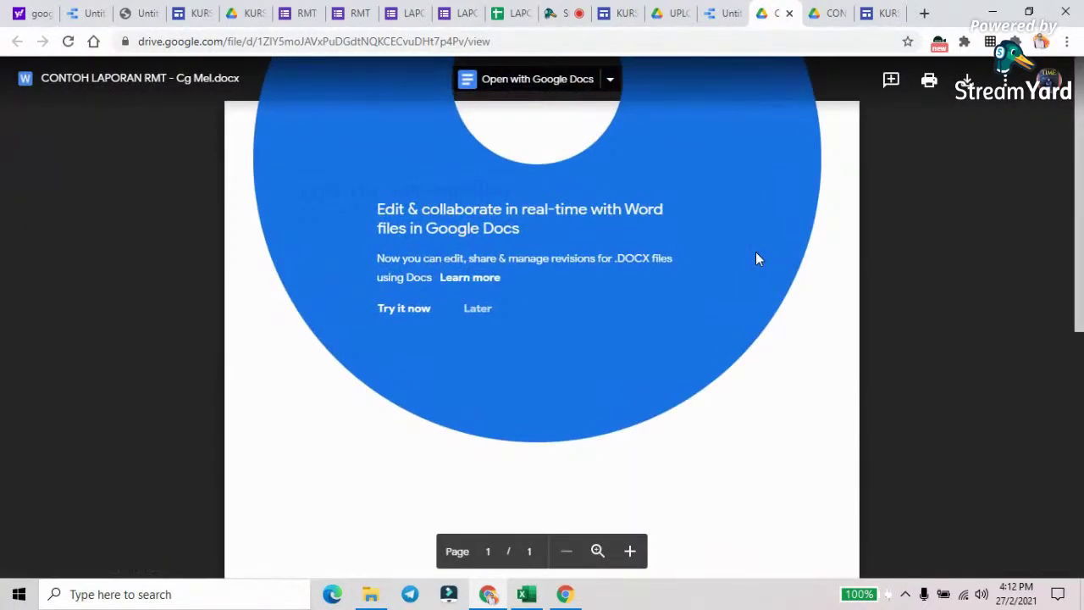
left_click(873, 290)
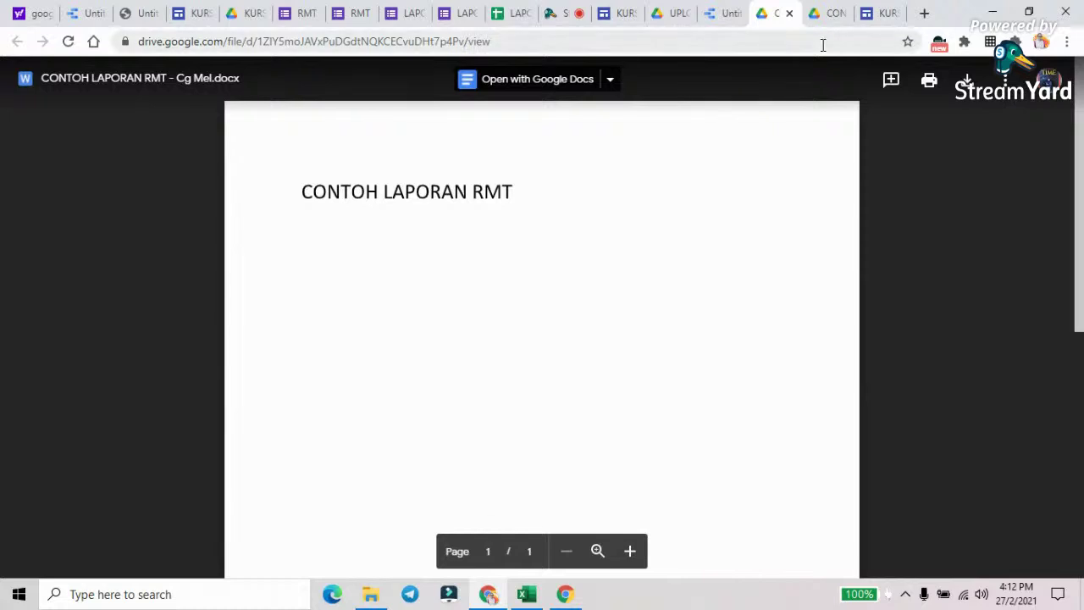
left_click(790, 13)
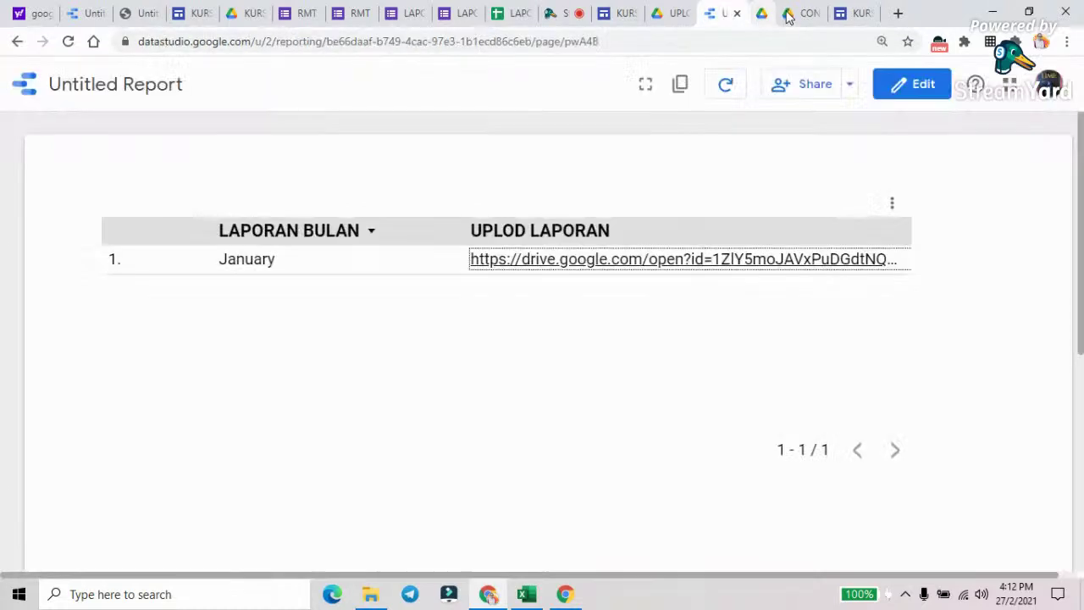